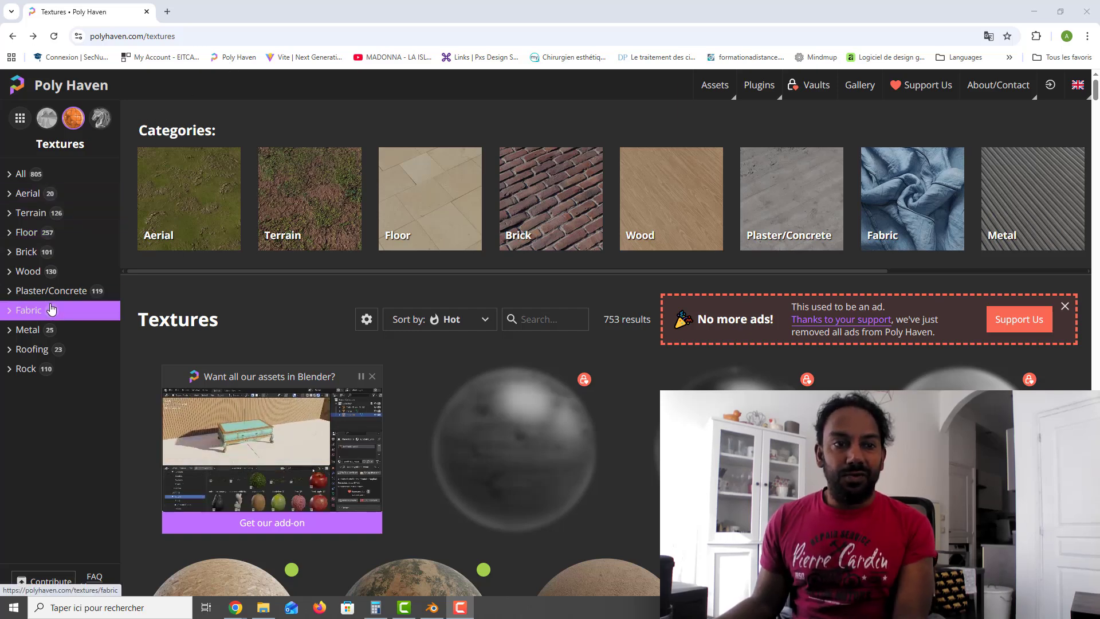
Step: Browse the Wood texture category and preview the Plank Flooring 04 and Stained Pine textures
{"action": "left_click", "coordinate": [28, 273]}
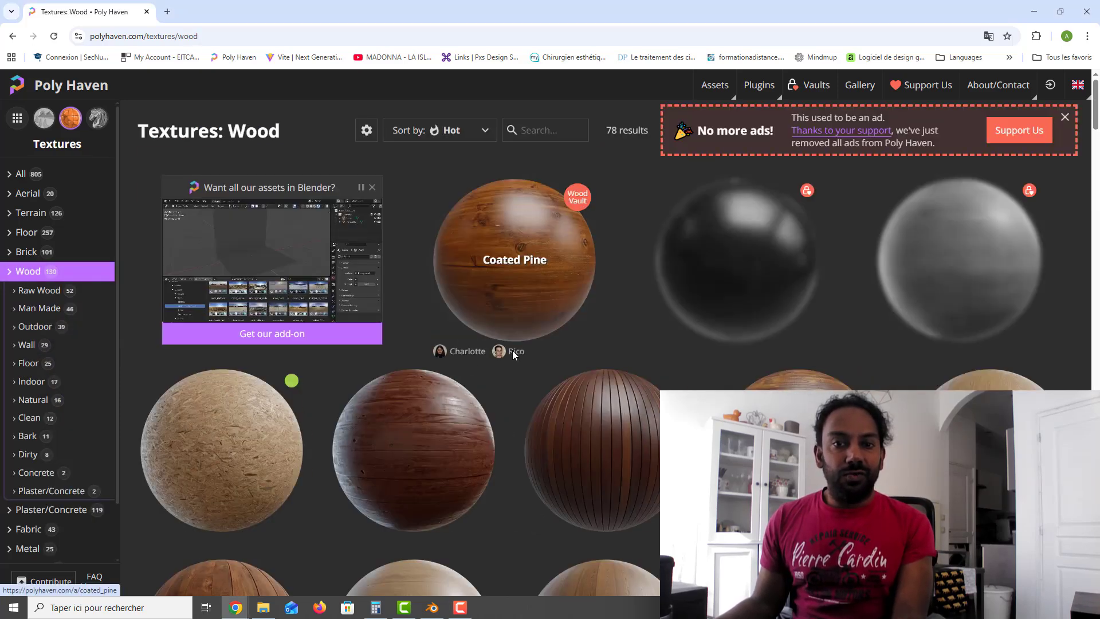
{"action": "left_click", "coordinate": [590, 450]}
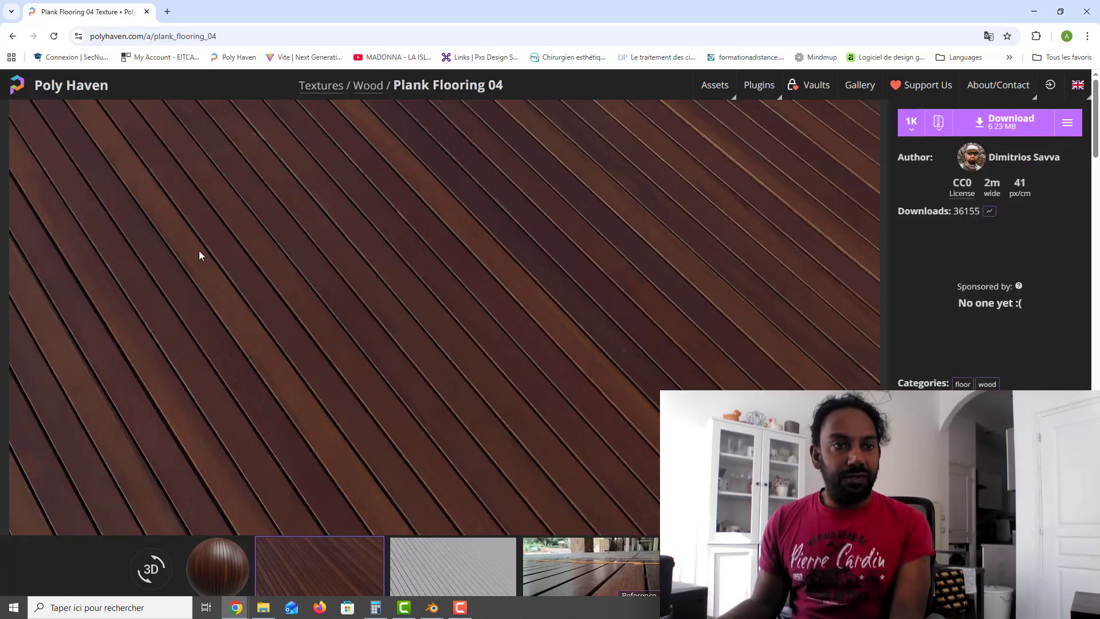
{"action": "left_click", "coordinate": [13, 36]}
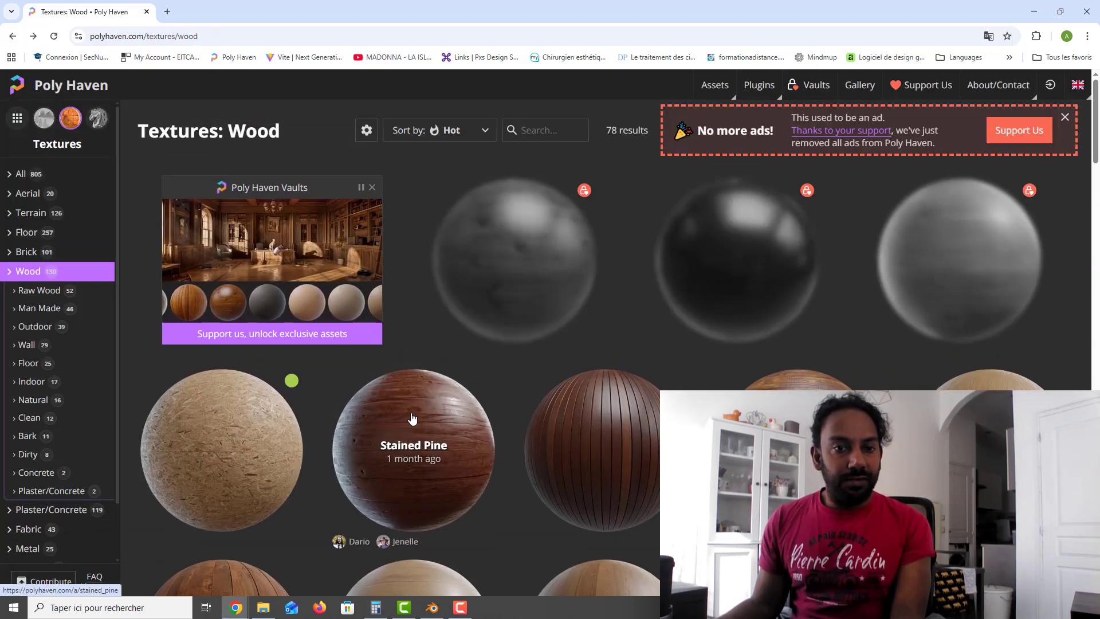
{"action": "left_click", "coordinate": [412, 418]}
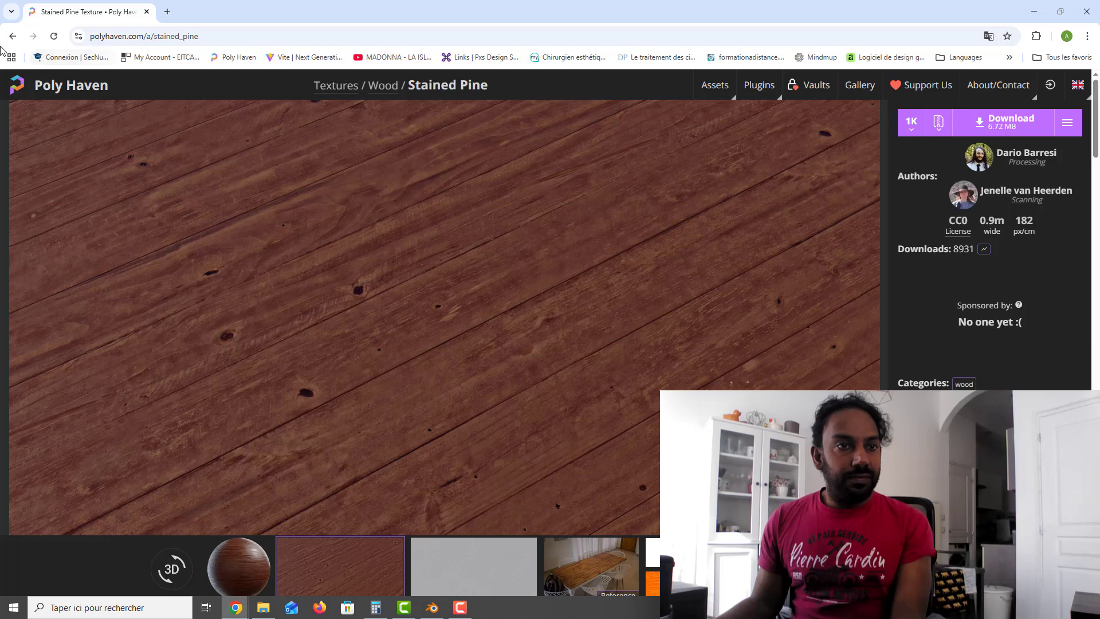
{"action": "left_click", "coordinate": [11, 37]}
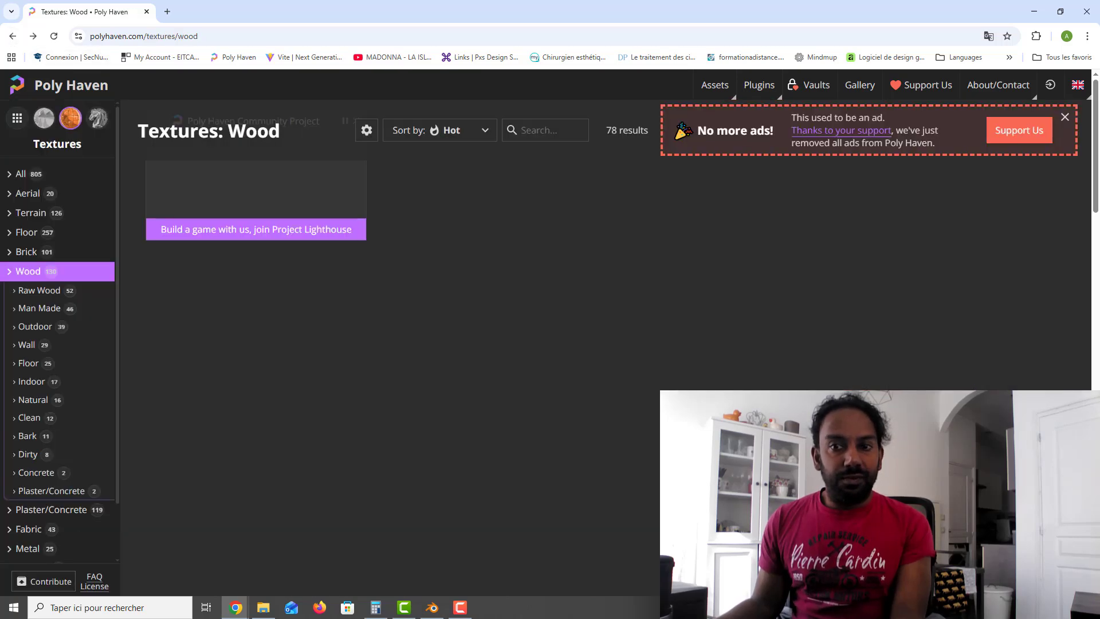
Step: Open the Oak Veneer 01 texture and review its resolution and download format options
{"action": "left_click", "coordinate": [291, 362]}
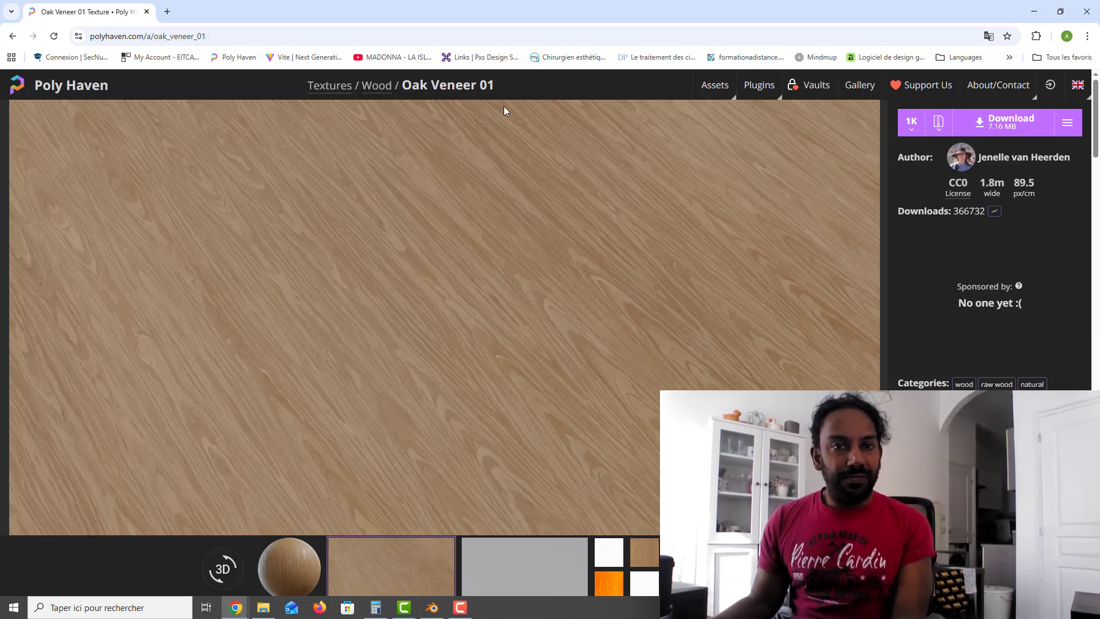
{"action": "left_click", "coordinate": [912, 135]}
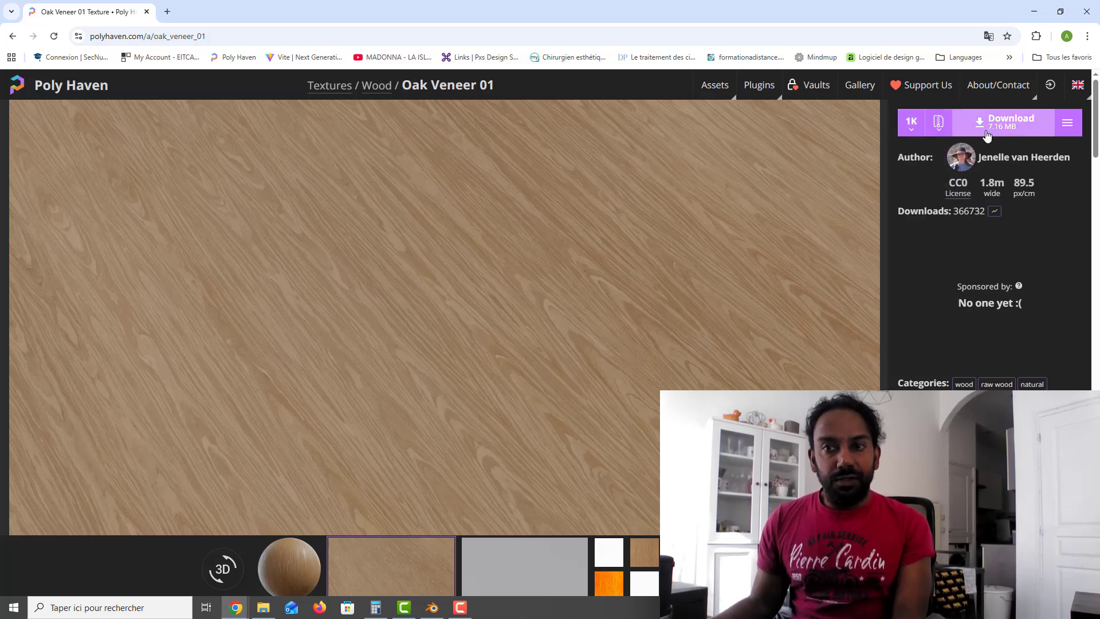
{"action": "mouse_move", "coordinate": [938, 123]}
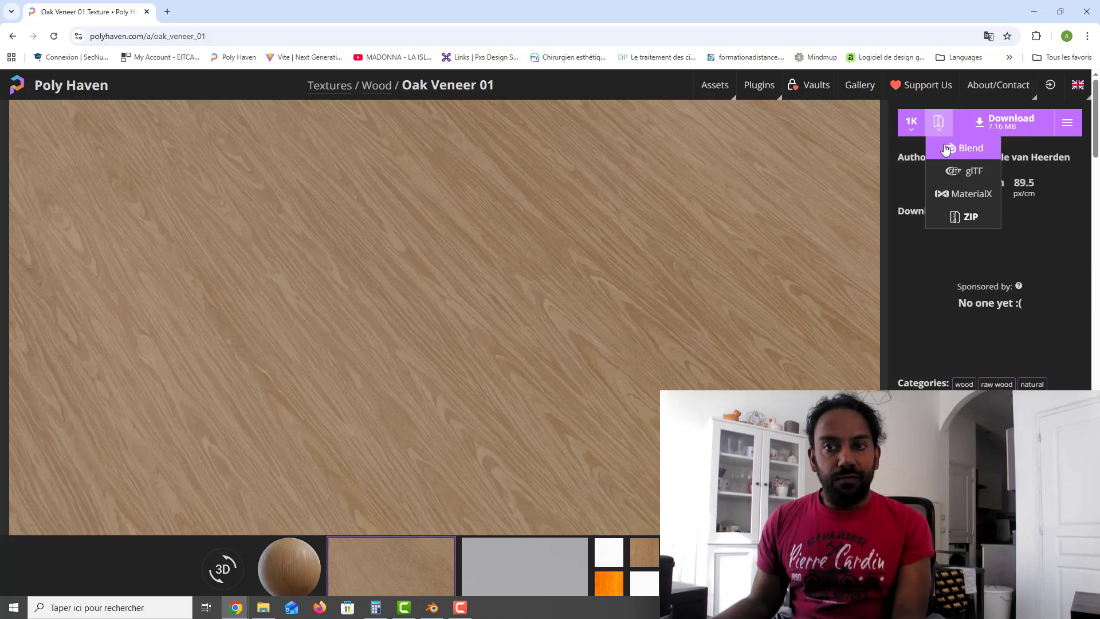
{"action": "left_click", "coordinate": [921, 293]}
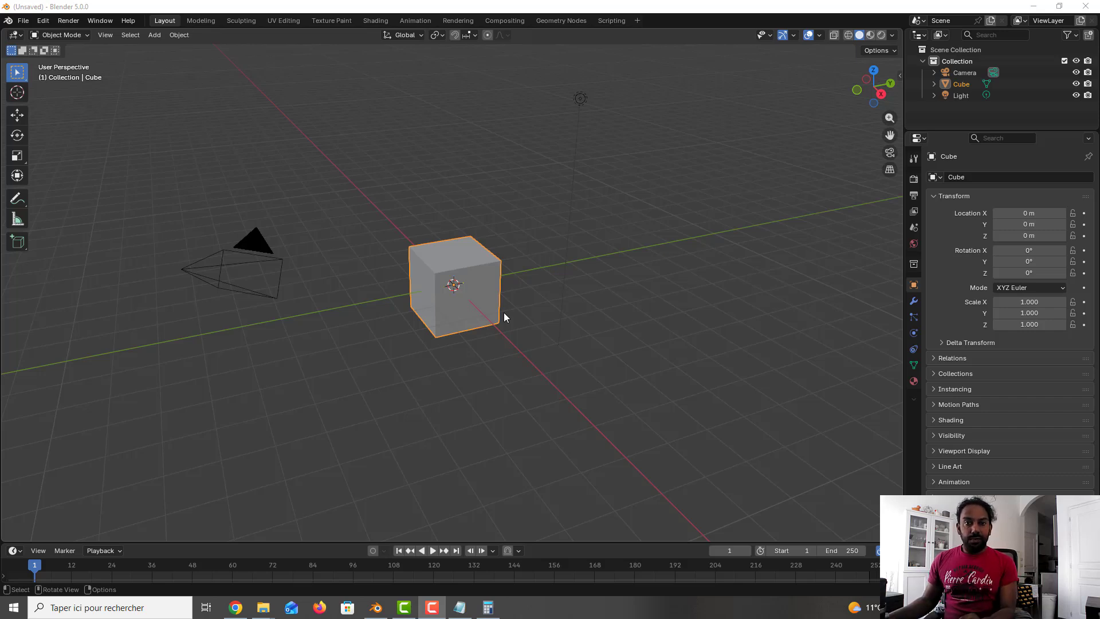
Step: Open the scene's Units settings and set the length unit to Centimeters
{"action": "scroll", "coordinate": [503, 311], "scroll_direction": "up", "scroll_amount": 3}
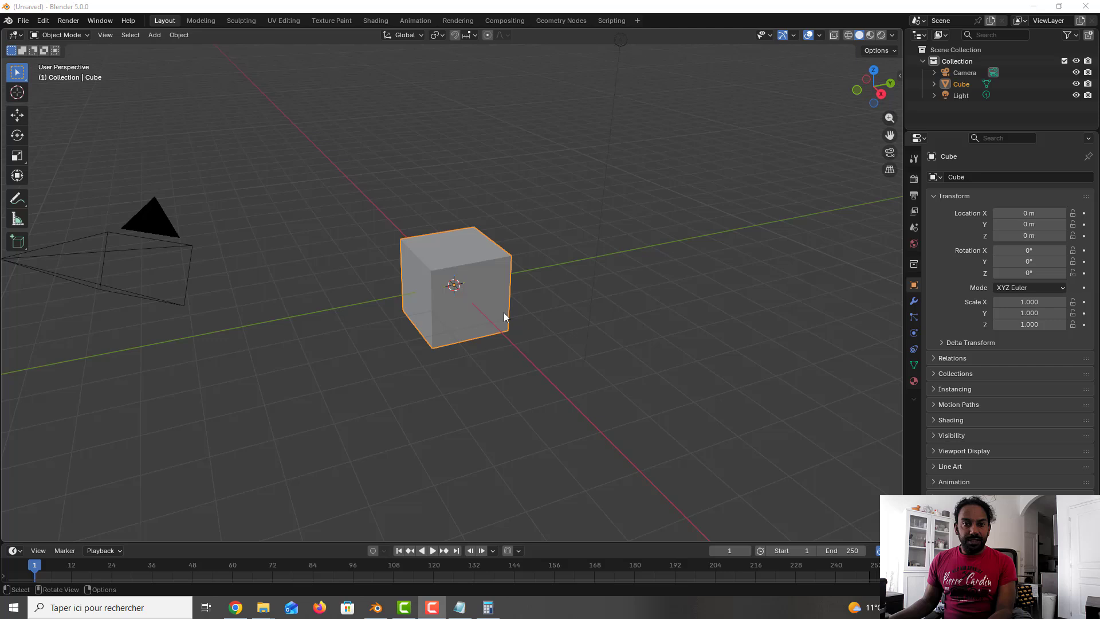
{"action": "left_click", "coordinate": [914, 228]}
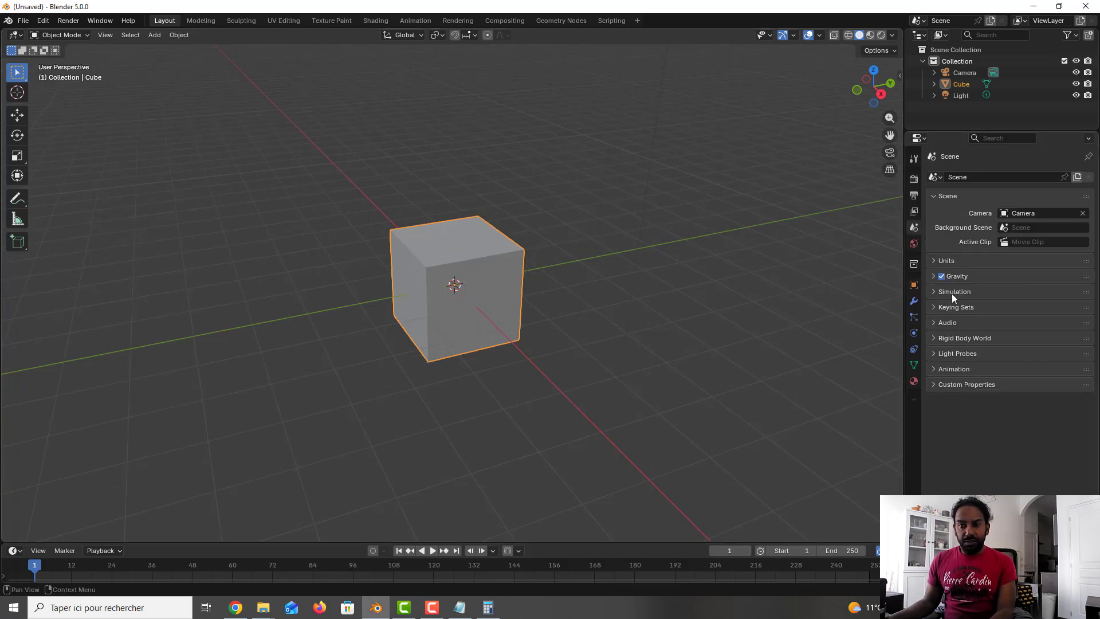
{"action": "left_click", "coordinate": [946, 261]}
{"action": "left_click", "coordinate": [1034, 332]}
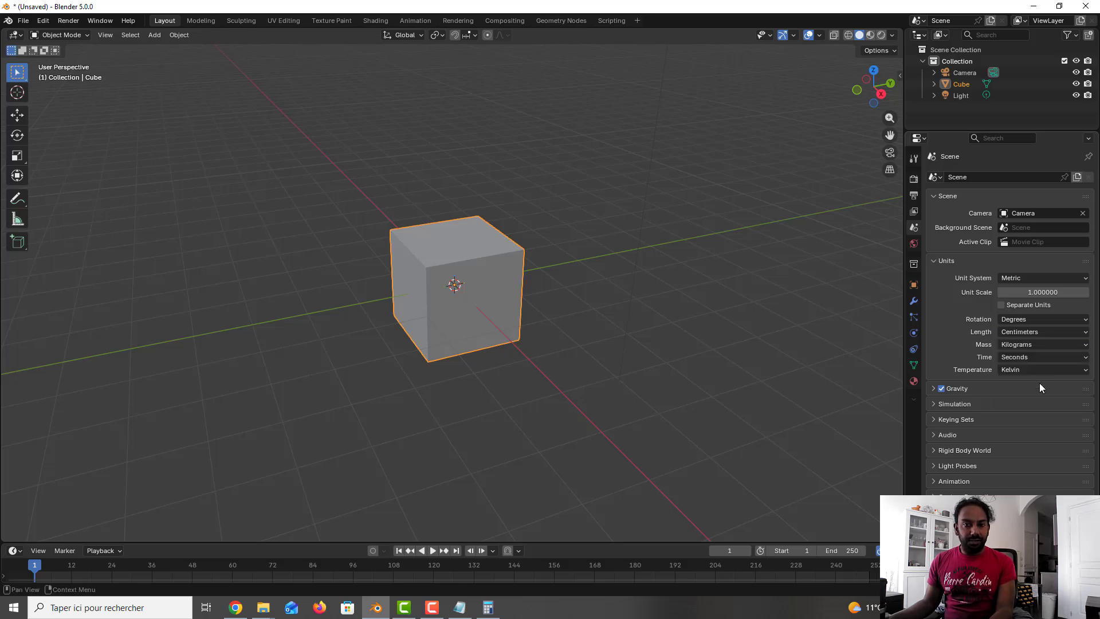
{"action": "left_click", "coordinate": [1039, 382]}
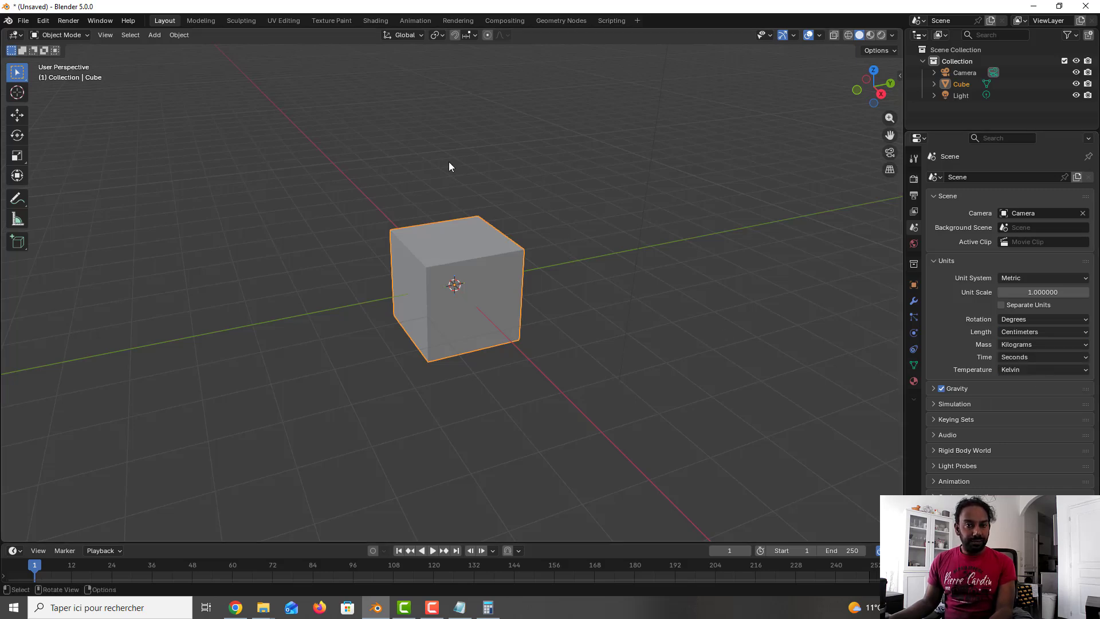
Step: Select the cube and open the viewport sidebar showing its transform properties
{"action": "left_click", "coordinate": [575, 253]}
{"action": "left_click", "coordinate": [474, 247]}
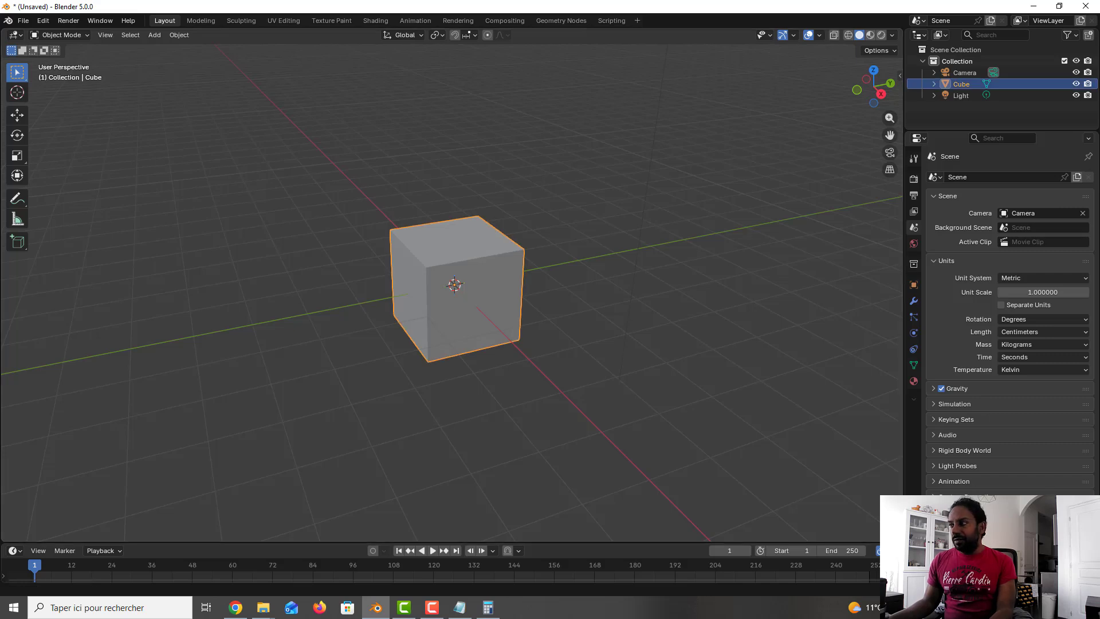
{"action": "key", "text": "alt+Tab"}
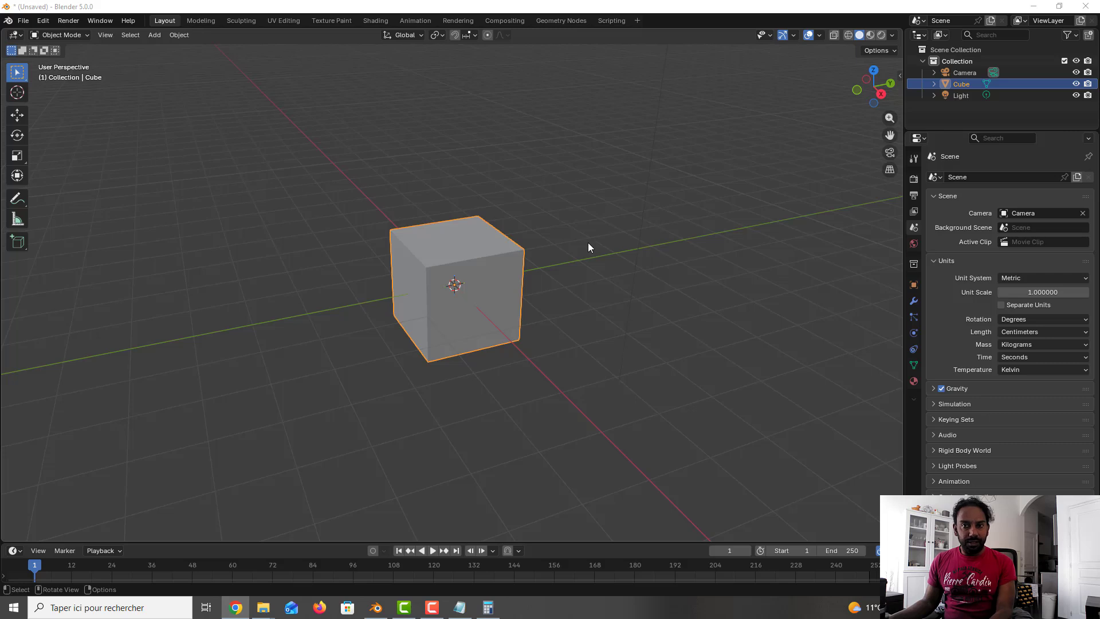
{"action": "key", "text": "n"}
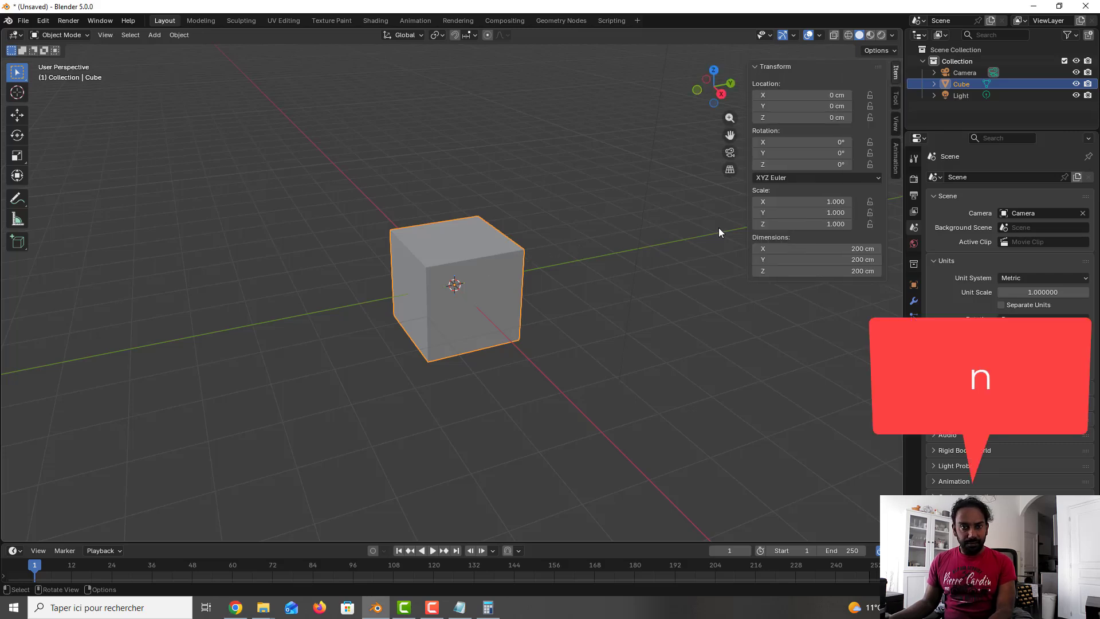
Step: Set the cube's Y dimension to 202 cm and its Z dimension to 78 cm
{"action": "left_click", "coordinate": [864, 257]}
{"action": "type", "text": "2015"}
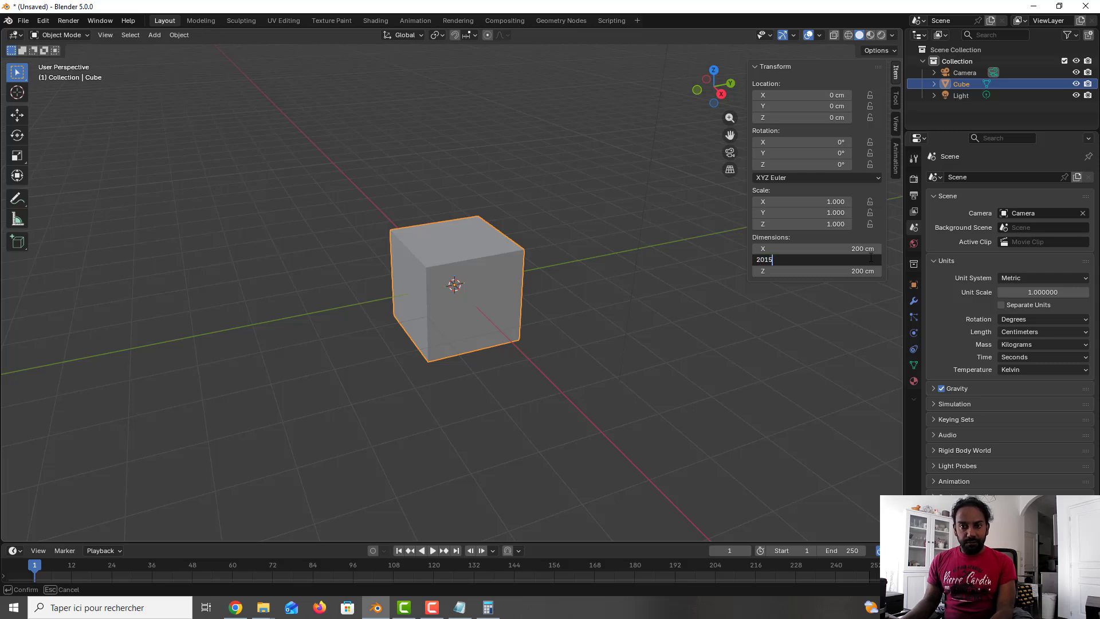
{"action": "key", "text": "Return"}
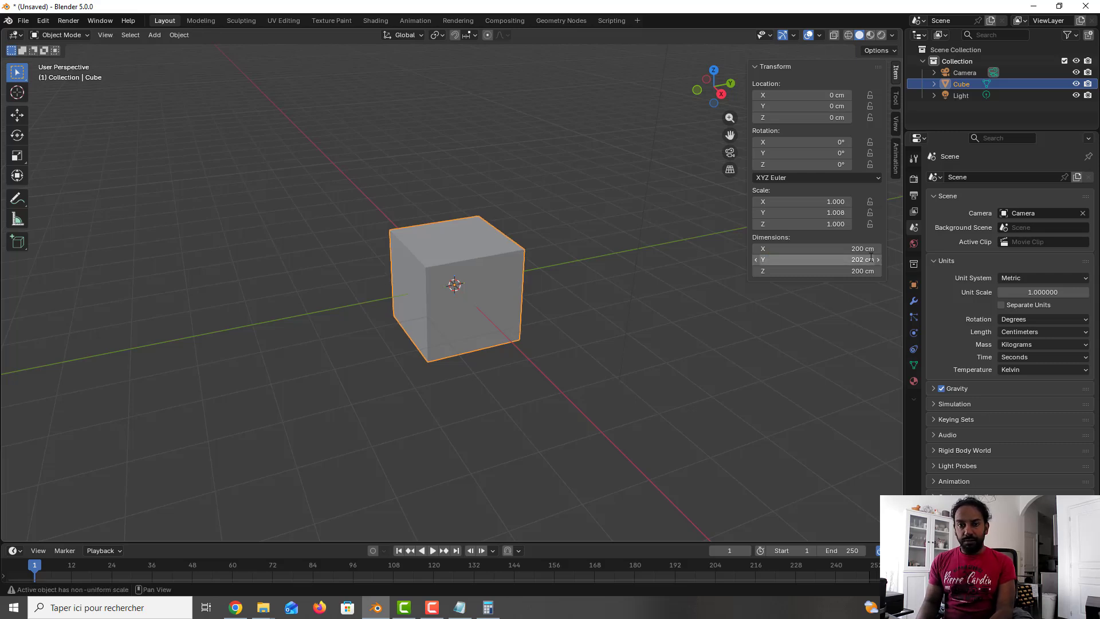
{"action": "left_click", "coordinate": [865, 270]}
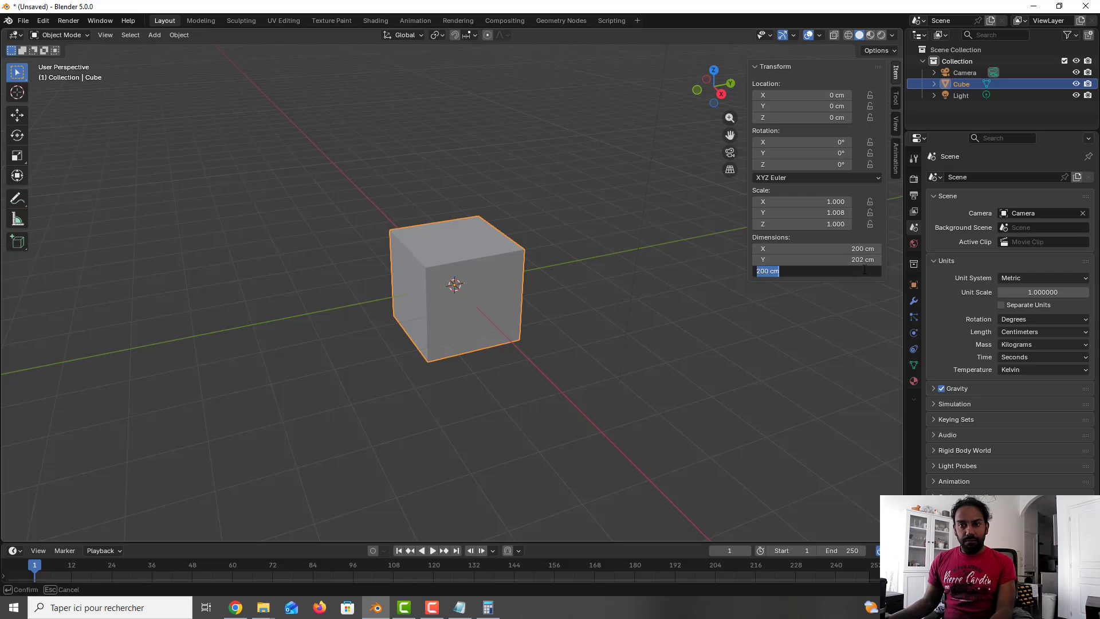
{"action": "type", "text": "780mm"}
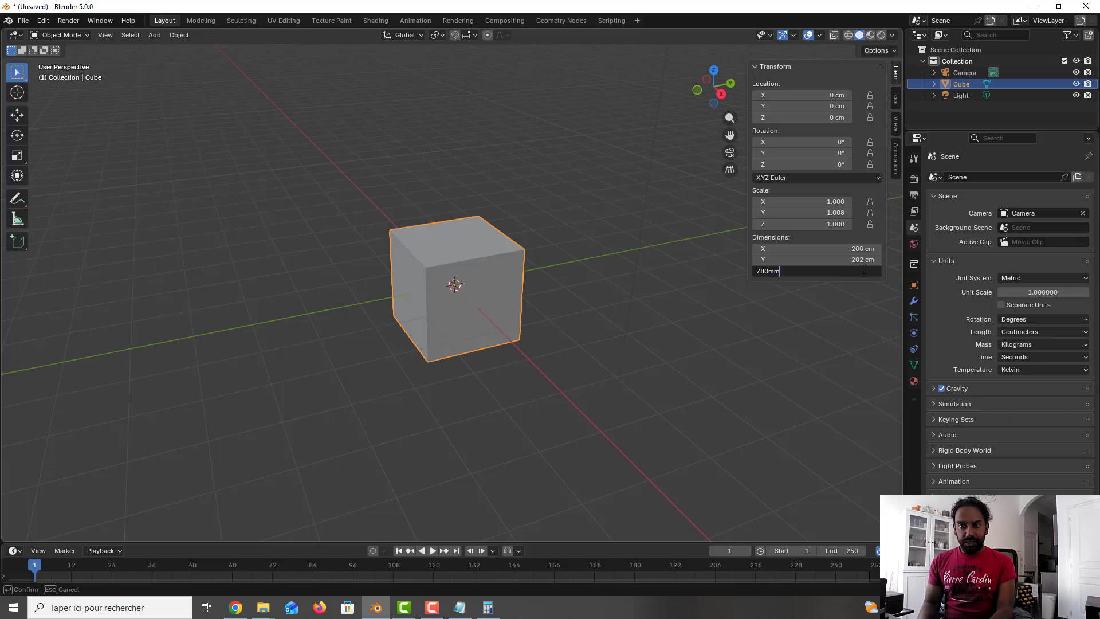
{"action": "key", "text": "Return"}
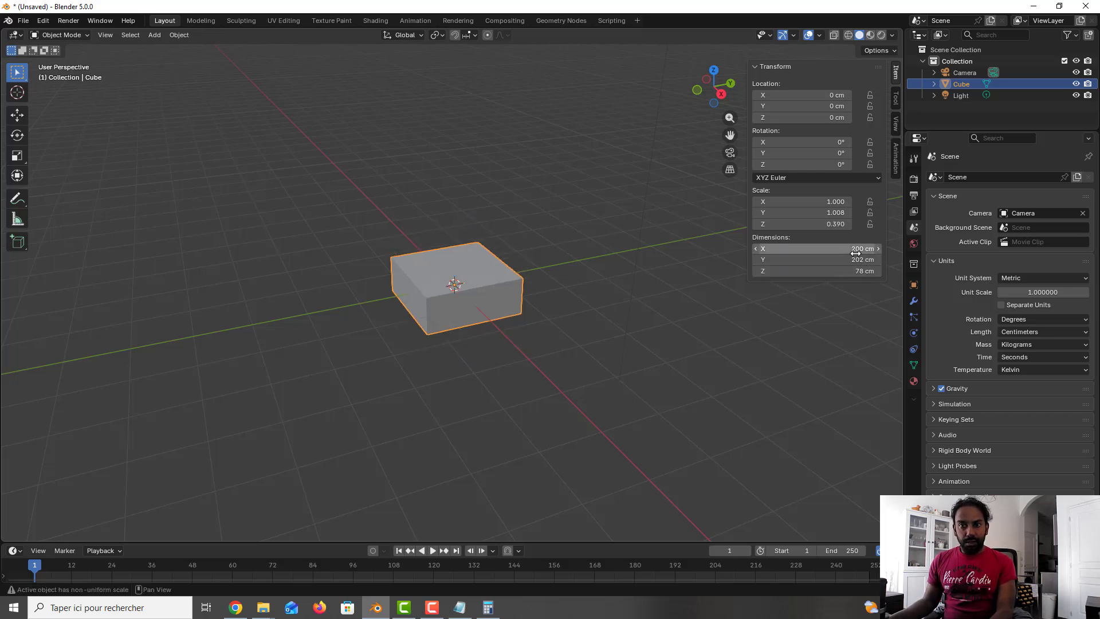
Step: Set the cube's X dimension to 20 cm
{"action": "double_click", "coordinate": [855, 252]}
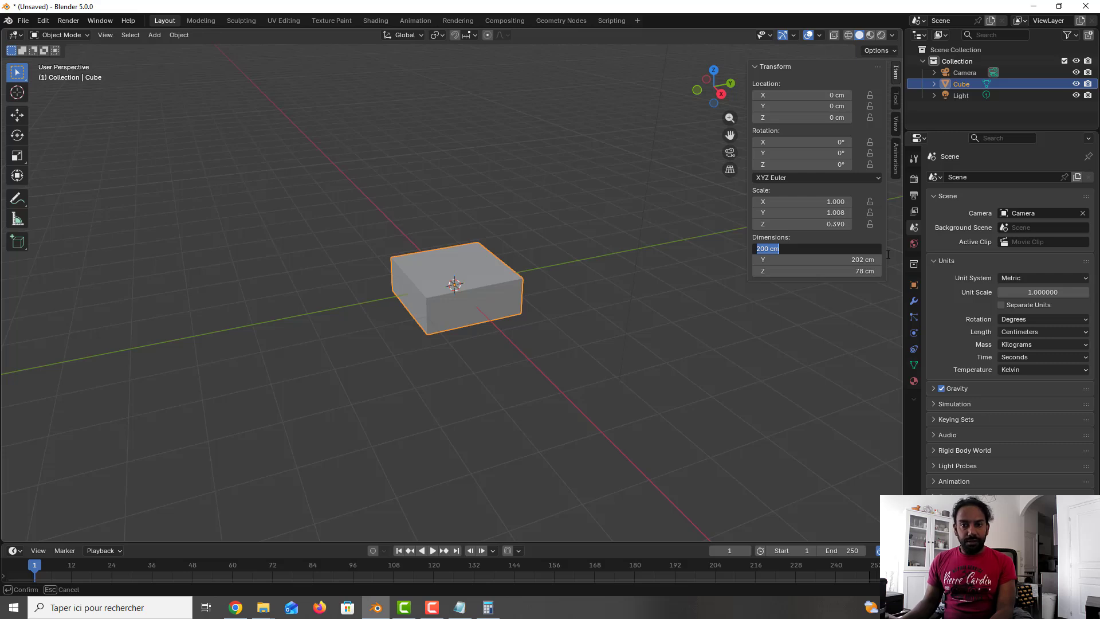
{"action": "type", "text": "20"}
{"action": "key", "text": "Return"}
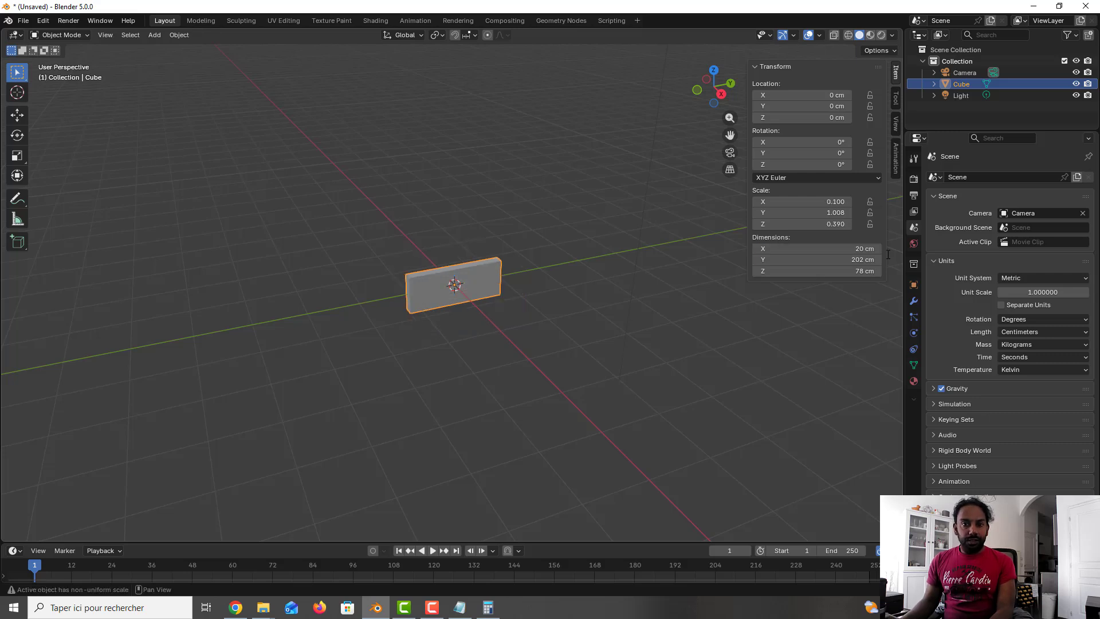
Step: Set the cube's Y dimension to 78 cm and its Z dimension to 201 cm
{"action": "scroll", "coordinate": [468, 300], "scroll_direction": "up", "scroll_amount": 6}
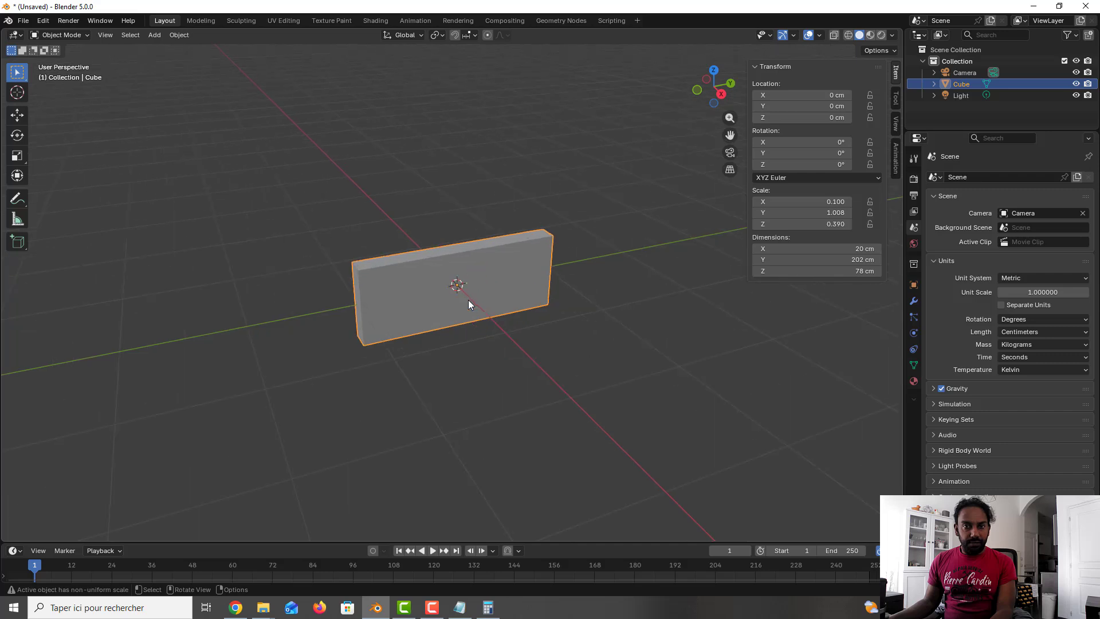
{"action": "left_click", "coordinate": [827, 259]}
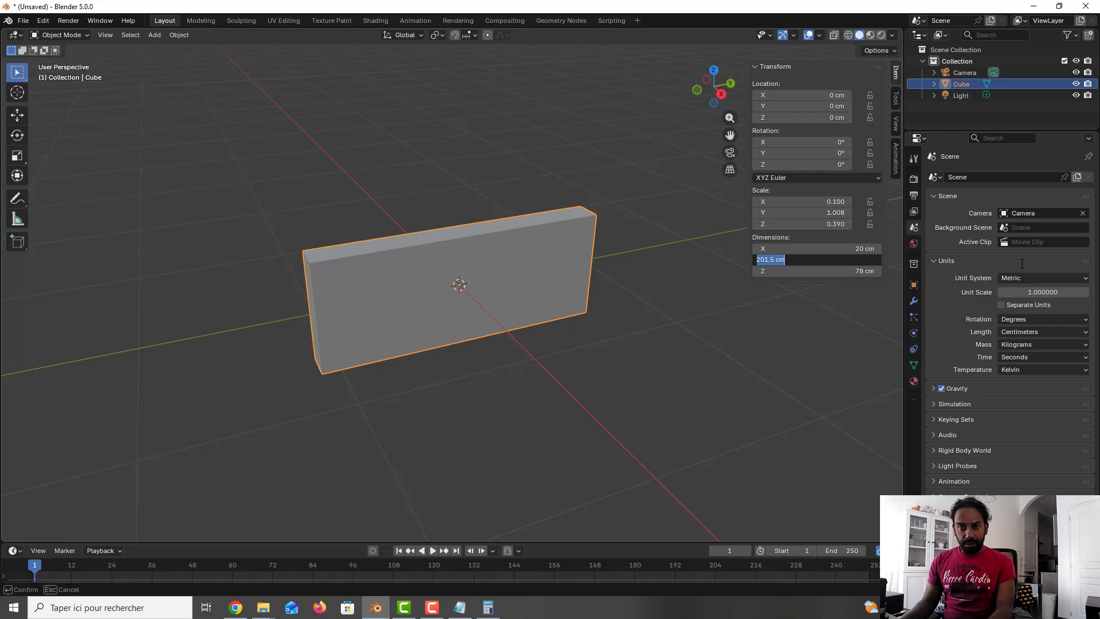
{"action": "type", "text": "78"}
{"action": "key", "text": "Return"}
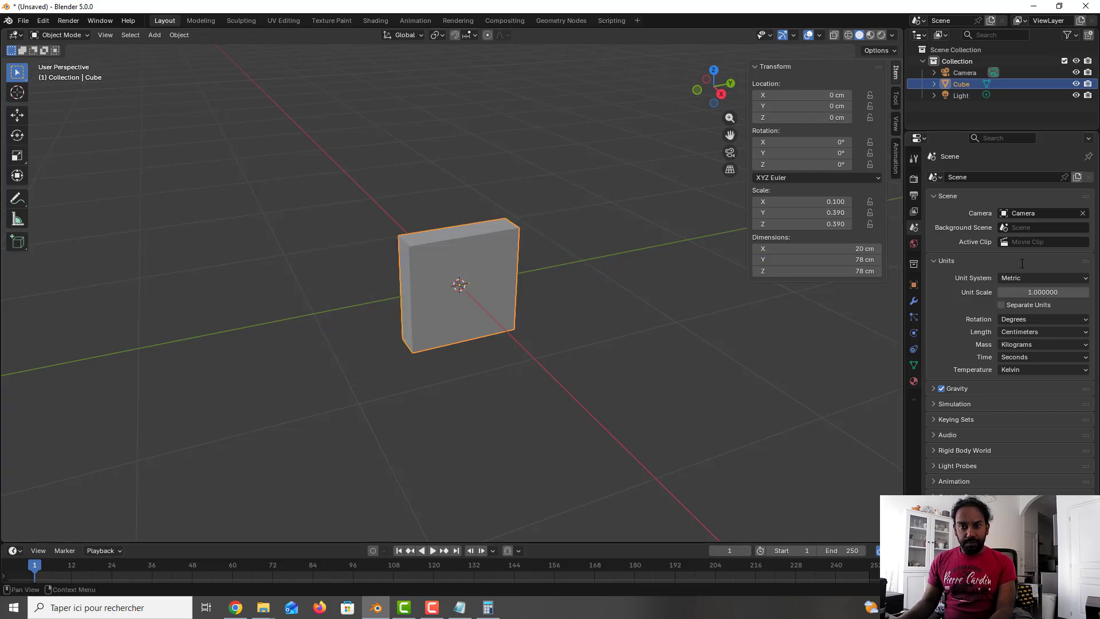
{"action": "left_click", "coordinate": [830, 271]}
{"action": "type", "text": "201.5"}
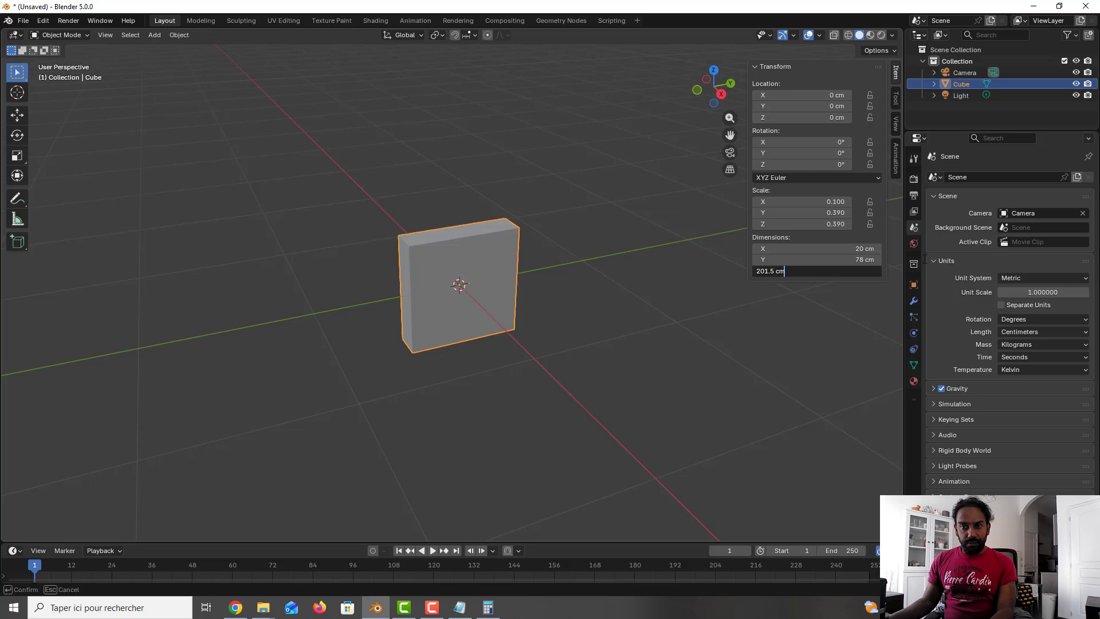
{"action": "key", "text": "Return"}
Step: Set the cube's X dimension to 4 cm to make it a thin door panel
{"action": "scroll", "coordinate": [597, 306], "scroll_direction": "down", "scroll_amount": 2}
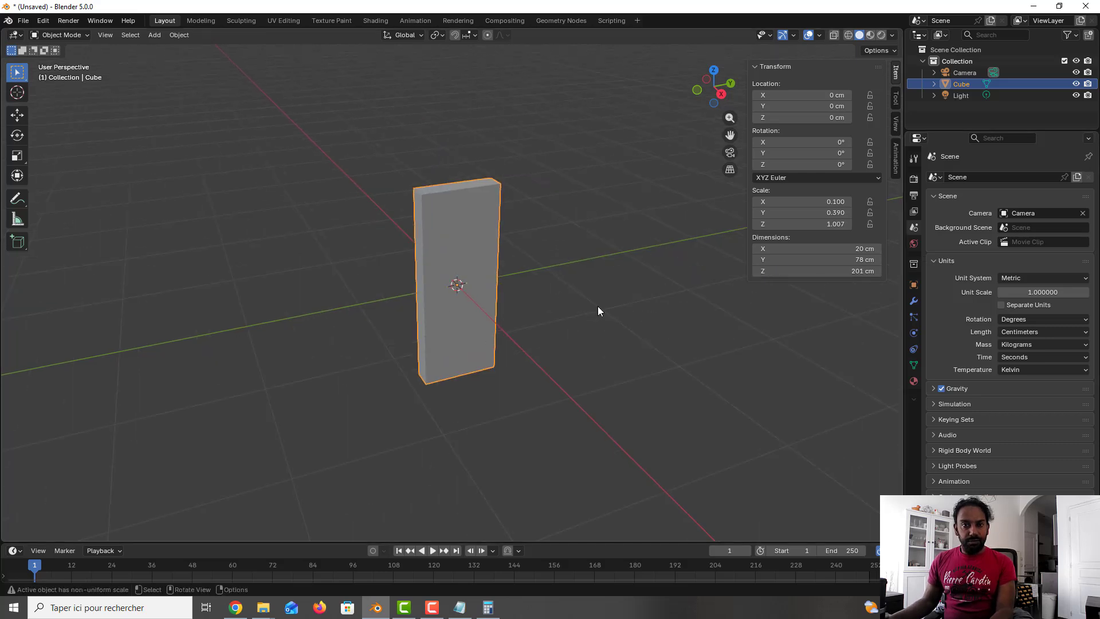
{"action": "scroll", "coordinate": [597, 305], "scroll_direction": "up", "scroll_amount": 1}
{"action": "mouse_move", "coordinate": [528, 302]}
{"action": "middle_mouse_down"}
{"action": "mouse_move", "coordinate": [516, 307]}
{"action": "mouse_move", "coordinate": [540, 296]}
{"action": "mouse_move", "coordinate": [523, 303]}
{"action": "middle_mouse_up"}
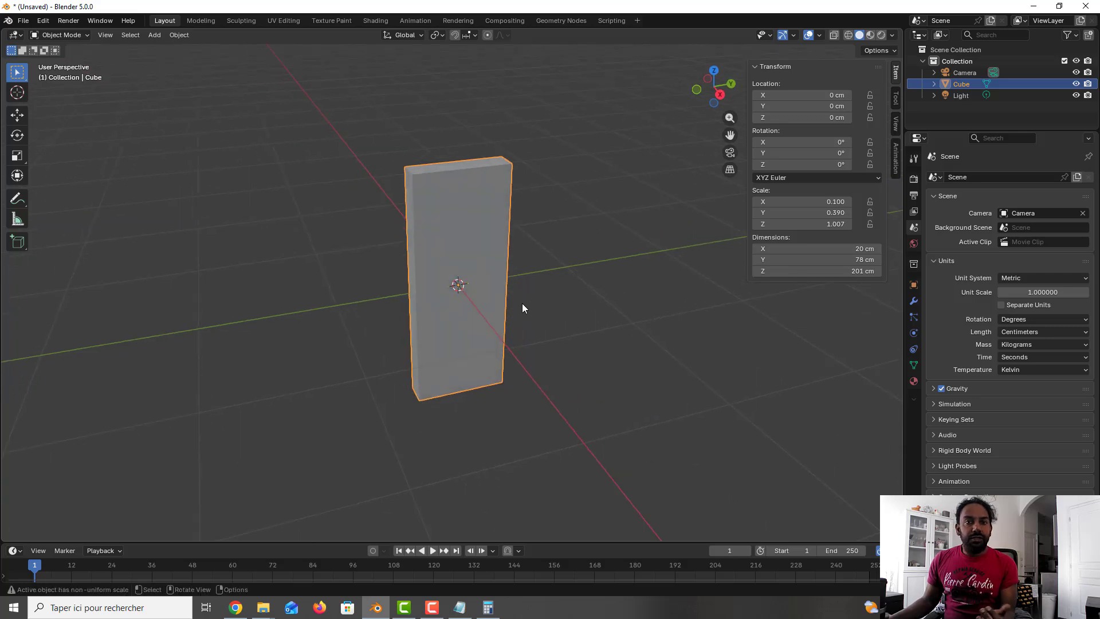
{"action": "left_click", "coordinate": [867, 246]}
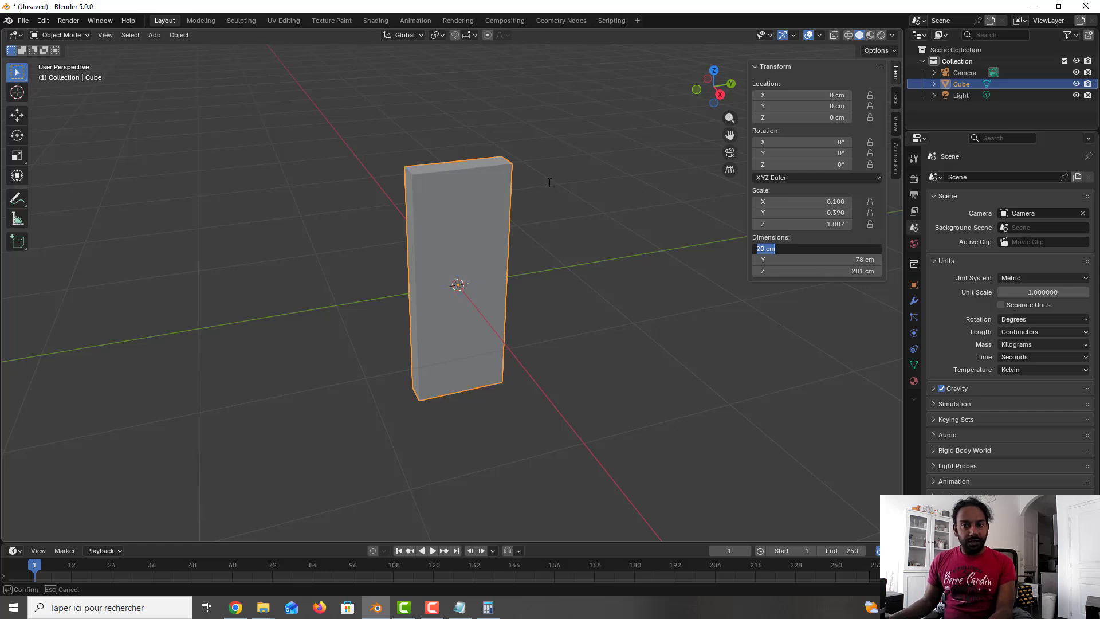
{"action": "type", "text": "4"}
{"action": "key", "text": "Return"}
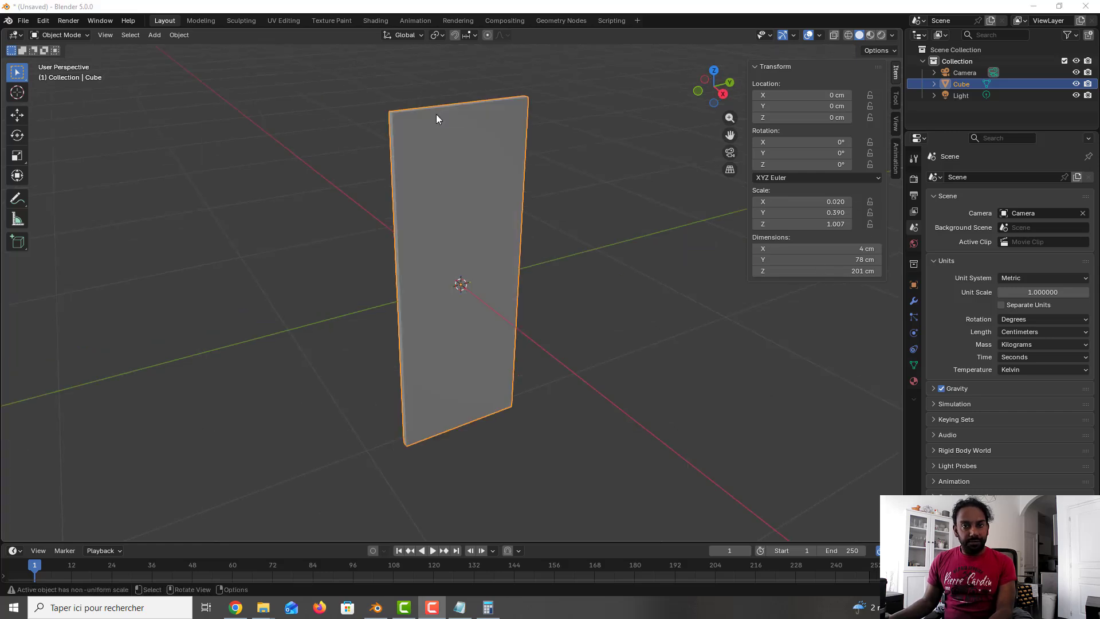
{"action": "left_click", "coordinate": [870, 249]}
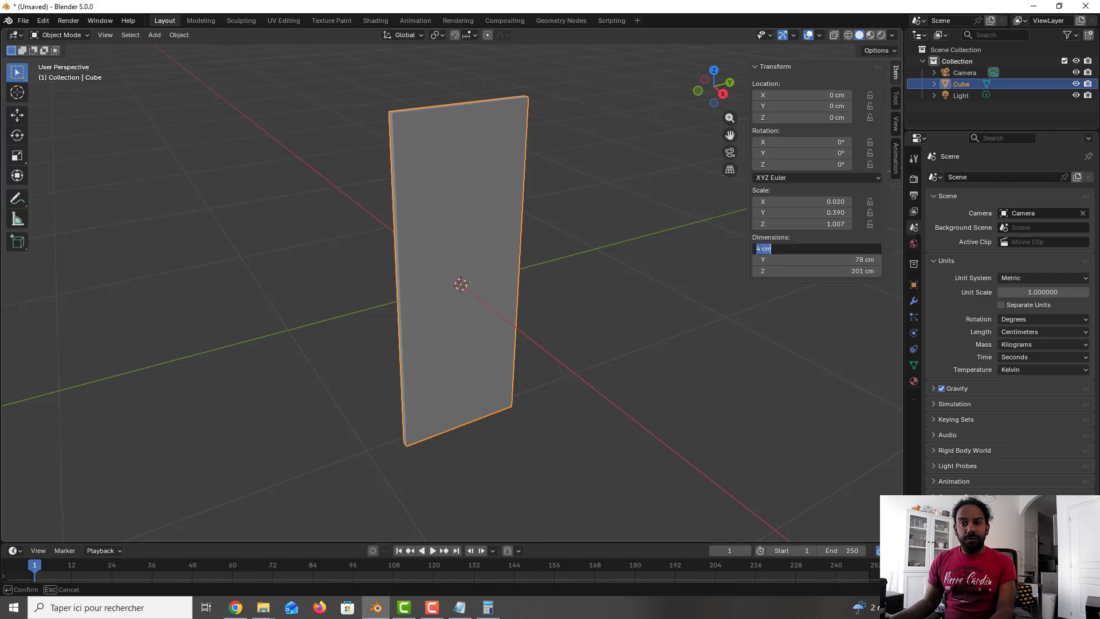
{"action": "type", "text": "4 cm"}
{"action": "key", "text": "Return"}
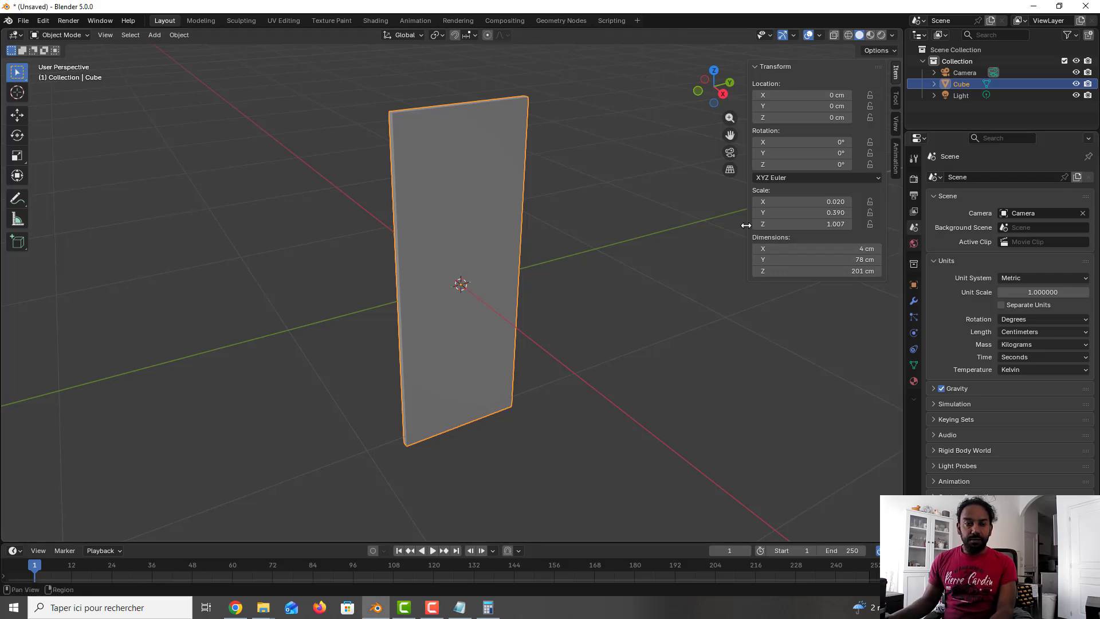
Step: Rename the cube object to Door
{"action": "middle_click_drag", "start_coordinate": [458, 259], "coordinate": [452, 246]}
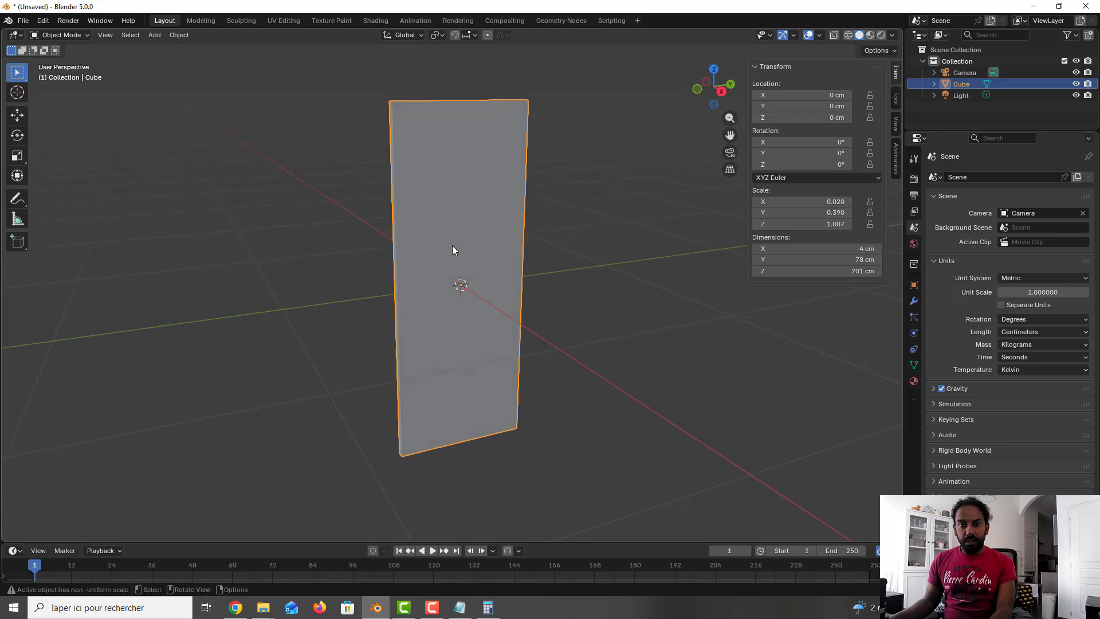
{"action": "double_click", "coordinate": [968, 83]}
{"action": "key", "text": "BackSpace"}
{"action": "key", "text": "BackSpace"}
{"action": "key", "text": "BackSpace"}
{"action": "key", "text": "BackSpace"}
{"action": "type", "text": "Door"}
{"action": "key", "text": "Return"}
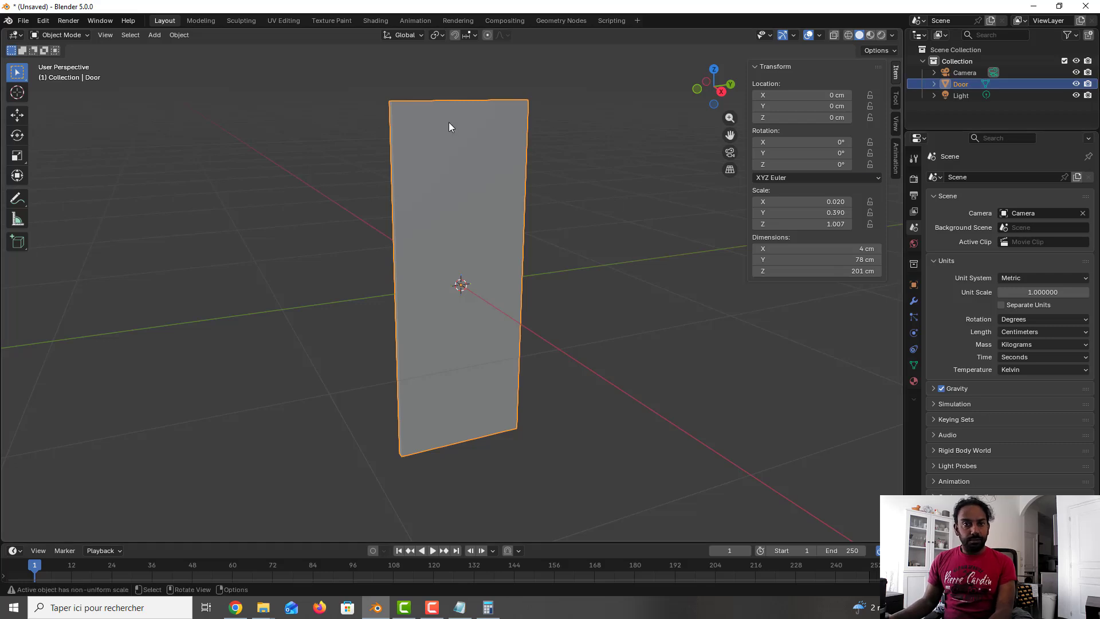
Step: Add a Bevel modifier to the door panel
{"action": "scroll", "coordinate": [467, 148], "scroll_direction": "up", "scroll_amount": 1}
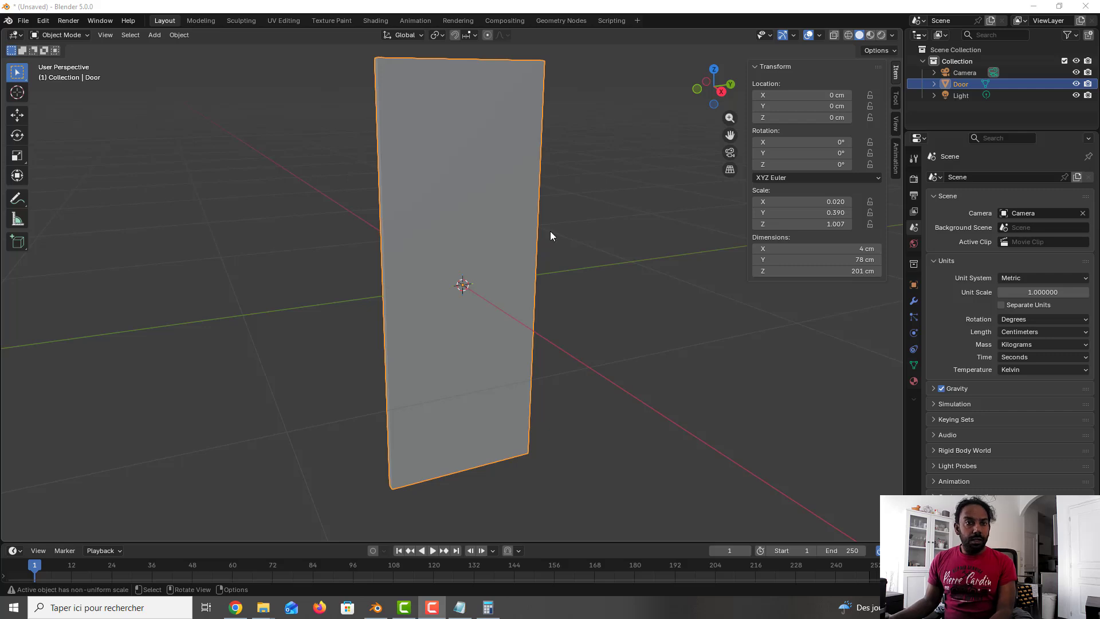
{"action": "mouse_move", "coordinate": [550, 232]}
{"action": "middle_mouse_down"}
{"action": "mouse_move", "coordinate": [521, 229]}
{"action": "mouse_move", "coordinate": [569, 228]}
{"action": "mouse_move", "coordinate": [536, 233]}
{"action": "middle_mouse_up"}
{"action": "scroll", "coordinate": [521, 222], "scroll_direction": "up", "scroll_amount": 4}
{"action": "scroll", "coordinate": [521, 222], "scroll_direction": "down", "scroll_amount": 4}
{"action": "left_click", "coordinate": [914, 285]}
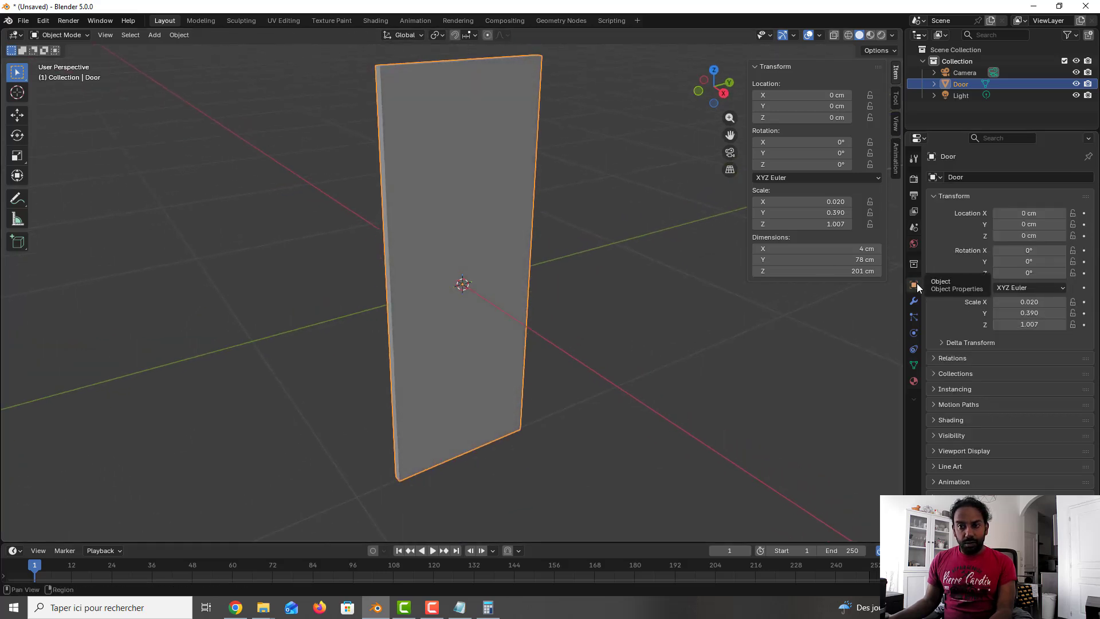
{"action": "left_click", "coordinate": [918, 300]}
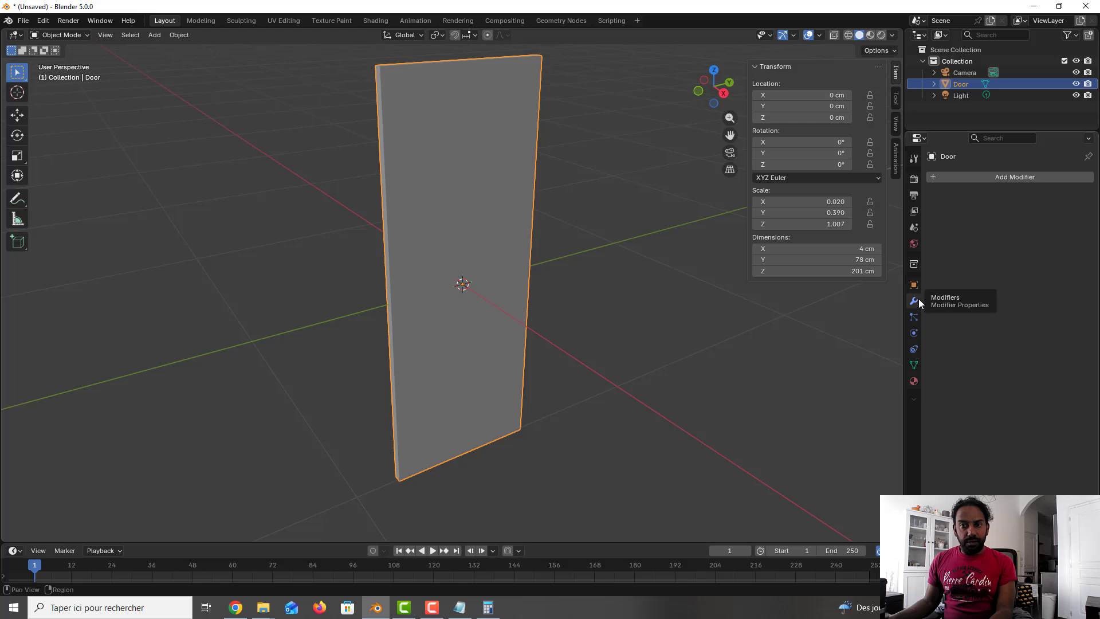
{"action": "left_click", "coordinate": [1006, 175]}
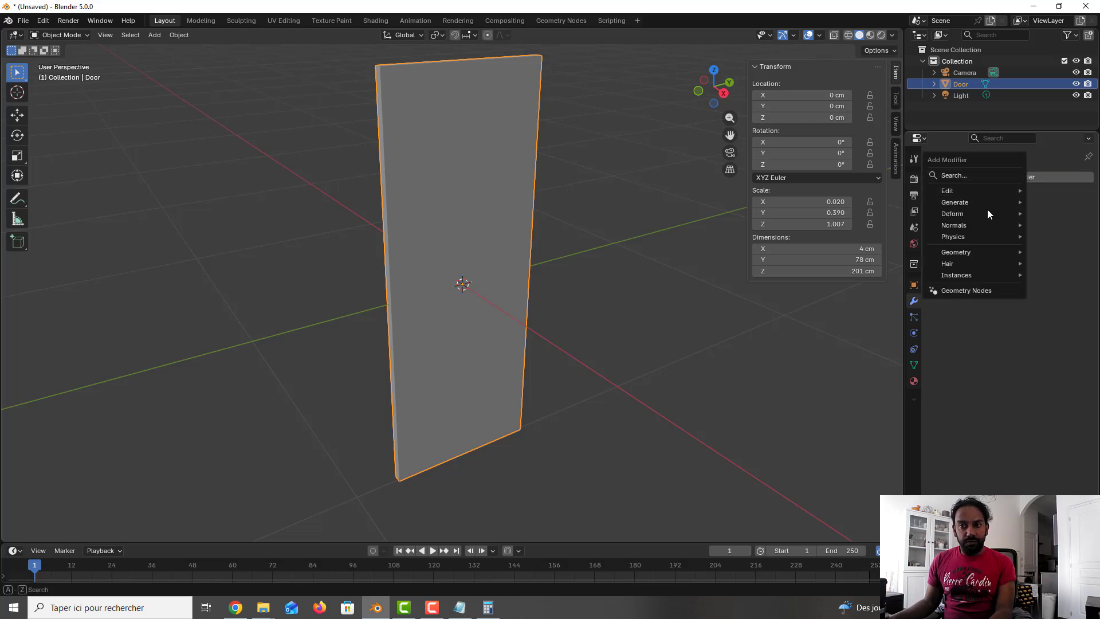
{"action": "mouse_move", "coordinate": [989, 203]}
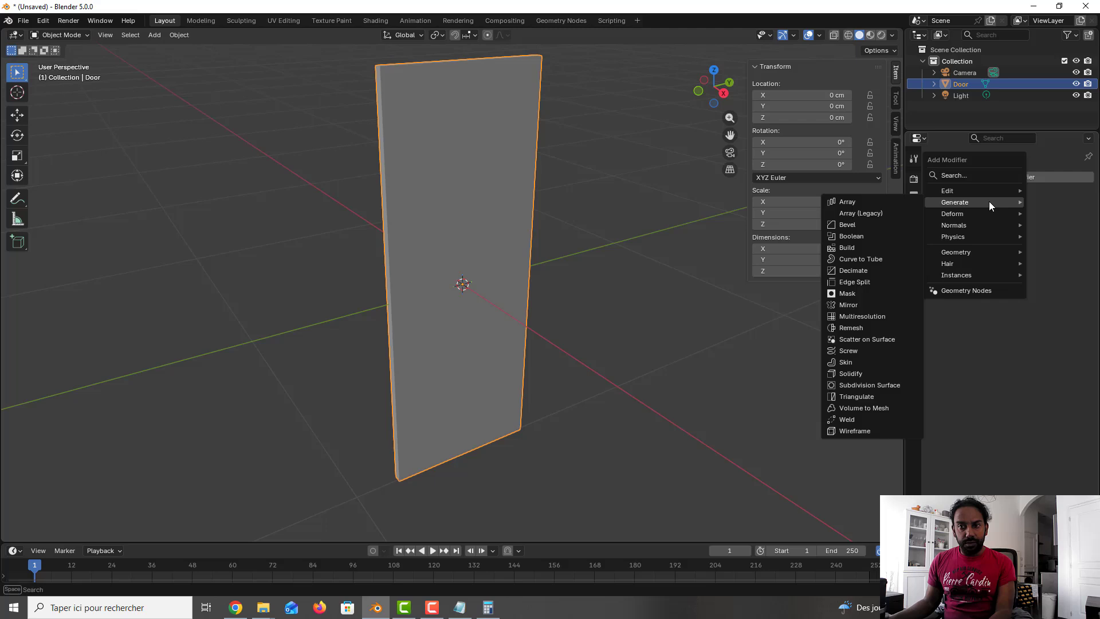
{"action": "left_click", "coordinate": [875, 224]}
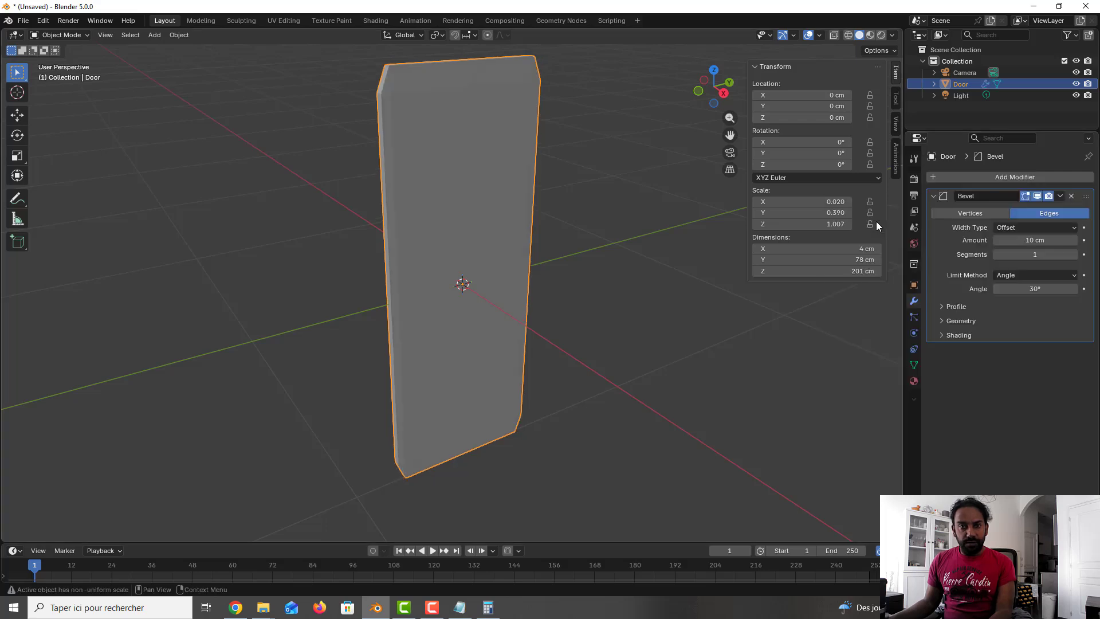
Step: Set the bevel amount to 0.5 cm and its segments to 2
{"action": "left_click", "coordinate": [1056, 239]}
{"action": "type", "text": "1"}
{"action": "key", "text": "Return"}
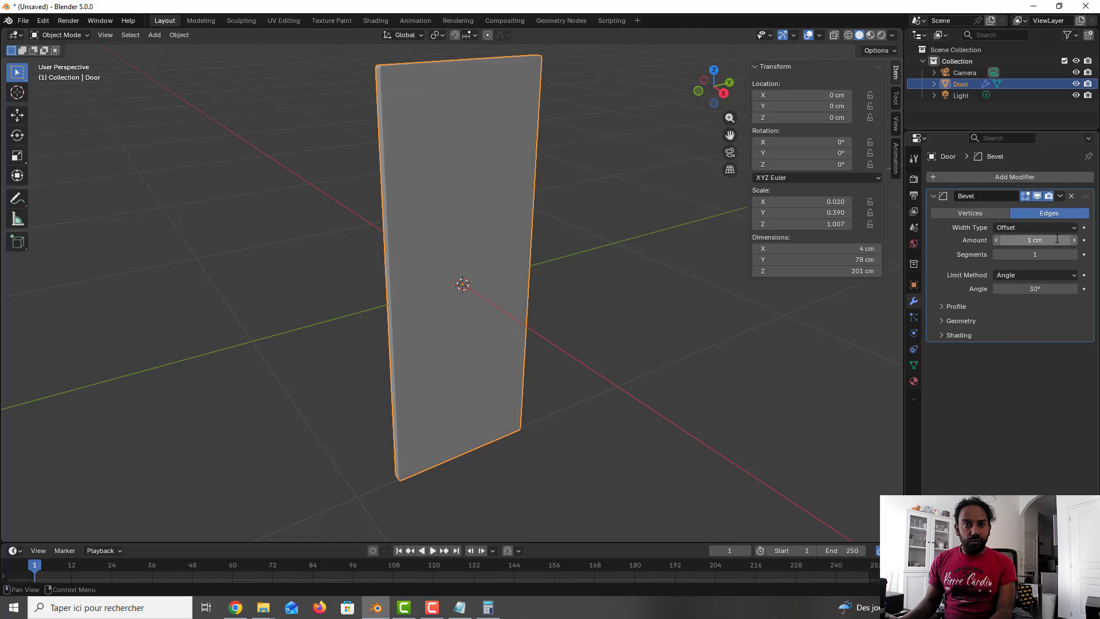
{"action": "scroll", "coordinate": [430, 161], "scroll_direction": "up", "scroll_amount": 3}
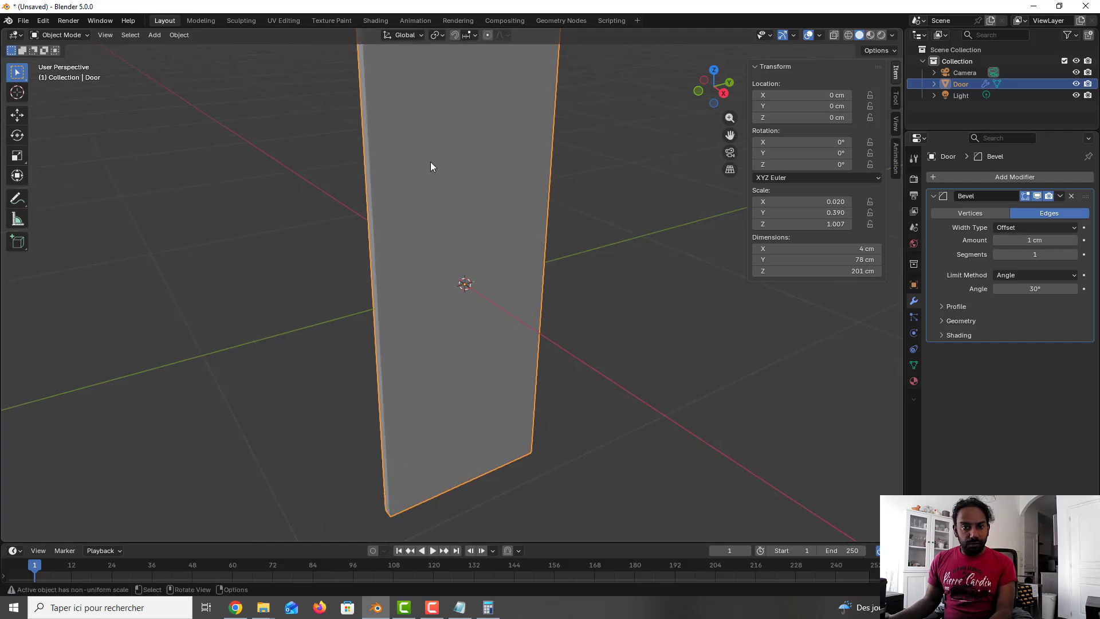
{"action": "left_click", "coordinate": [1034, 240]}
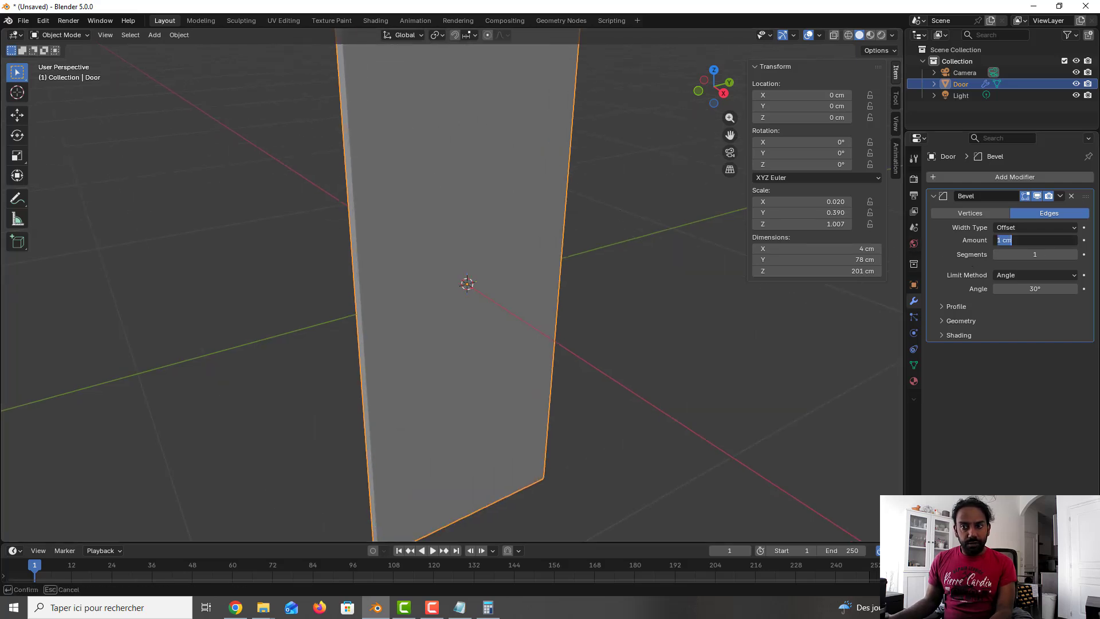
{"action": "type", "text": "0.5"}
{"action": "key", "text": "Return"}
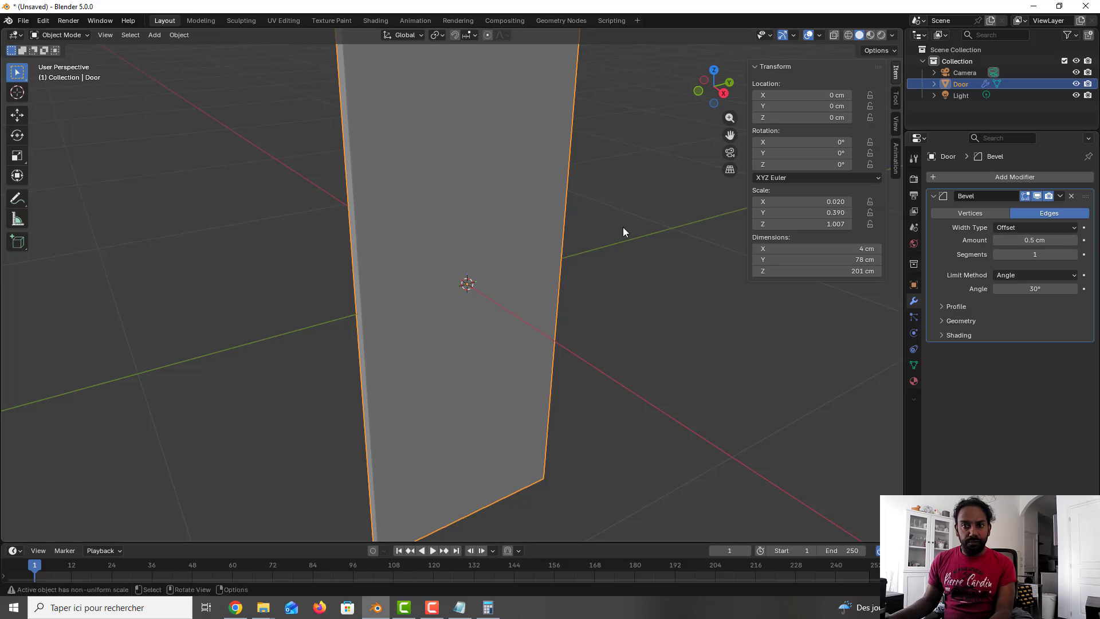
{"action": "left_click", "coordinate": [1076, 254]}
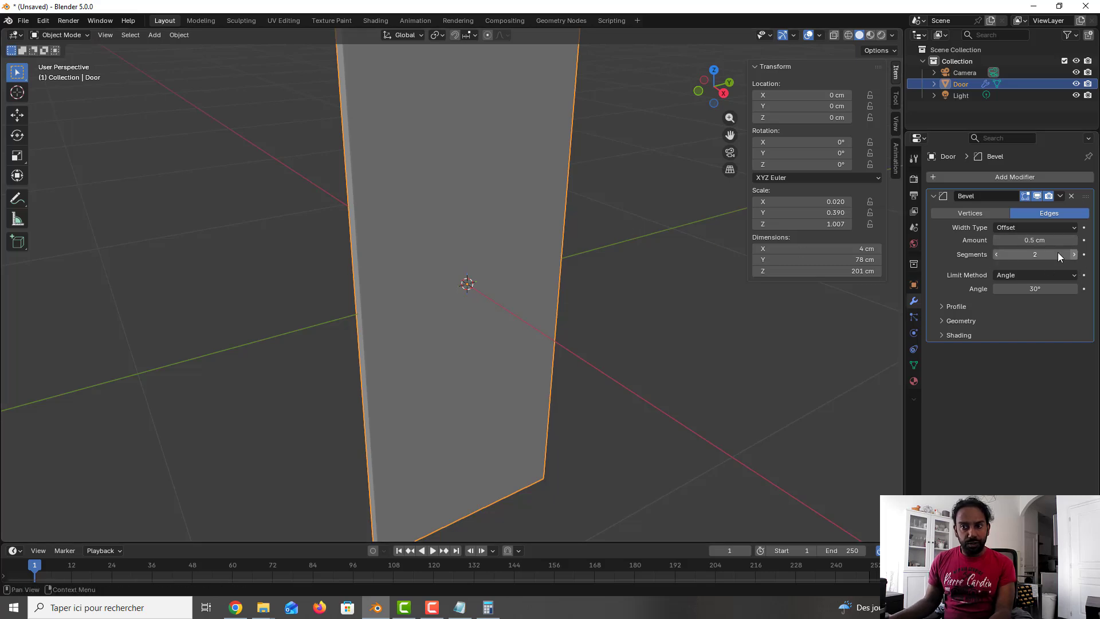
Step: Orbit and zoom around the door to inspect the bevelled edges
{"action": "middle_click_drag", "start_coordinate": [610, 198], "coordinate": [592, 250]}
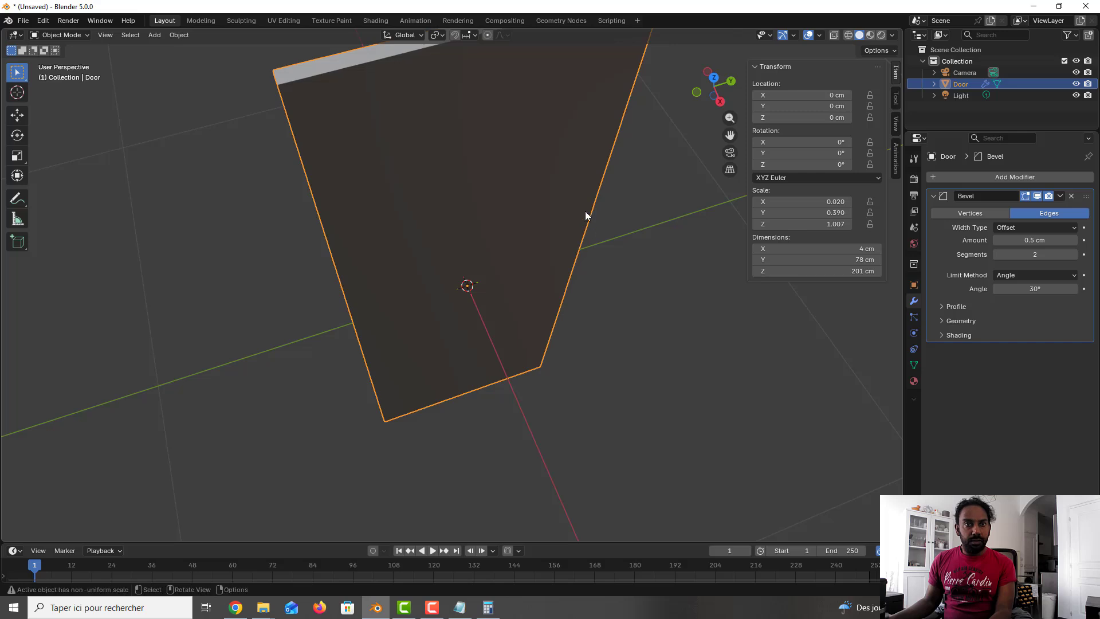
{"action": "middle_click_drag", "start_coordinate": [585, 211], "coordinate": [657, 331]}
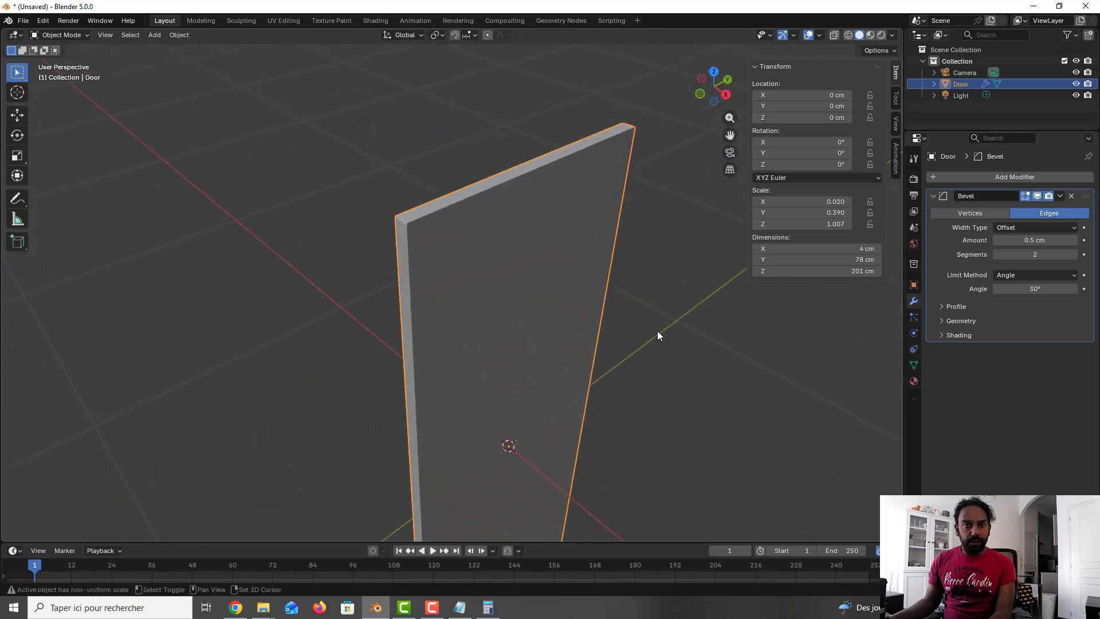
{"action": "scroll", "coordinate": [449, 259], "scroll_direction": "up", "scroll_amount": 3}
{"action": "scroll", "coordinate": [449, 259], "scroll_direction": "down", "scroll_amount": 5}
{"action": "middle_click_drag", "start_coordinate": [451, 260], "coordinate": [426, 275]}
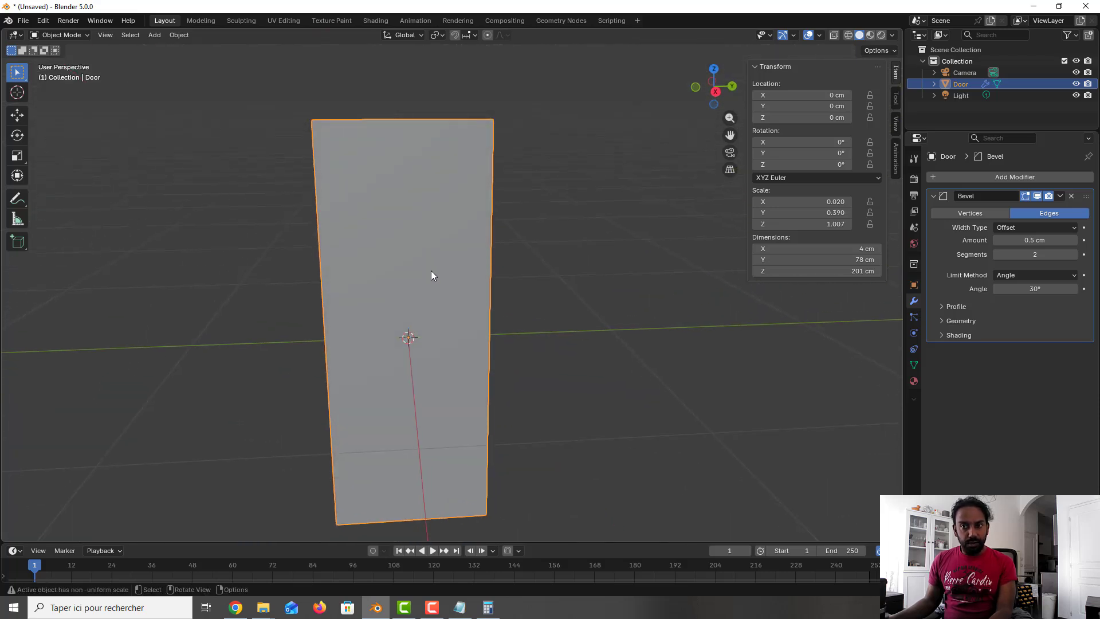
{"action": "middle_click_drag", "start_coordinate": [479, 262], "coordinate": [489, 255]}
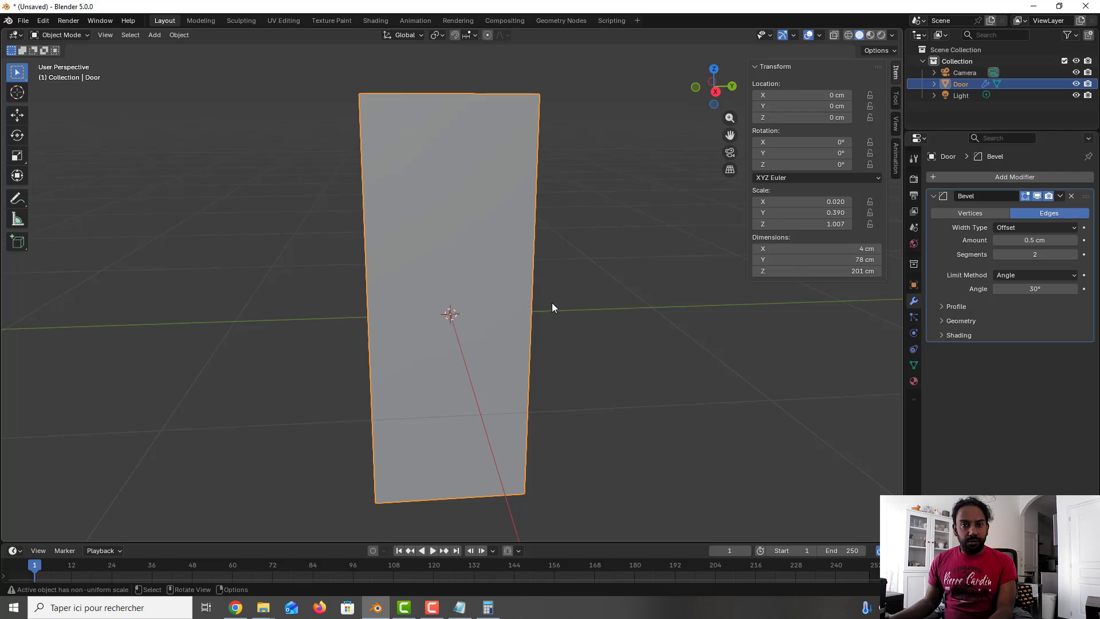
{"action": "middle_click_drag", "start_coordinate": [552, 304], "coordinate": [571, 304]}
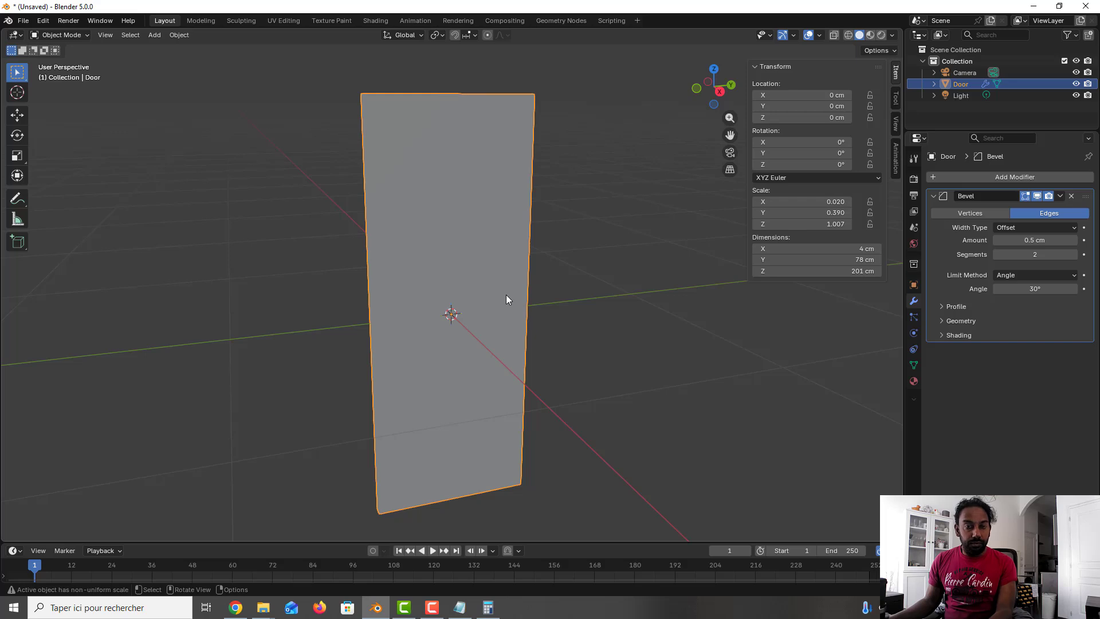
Step: Place the 3D cursor near the door's edge at mid-height in the right side view
{"action": "key", "text": "KP_1"}
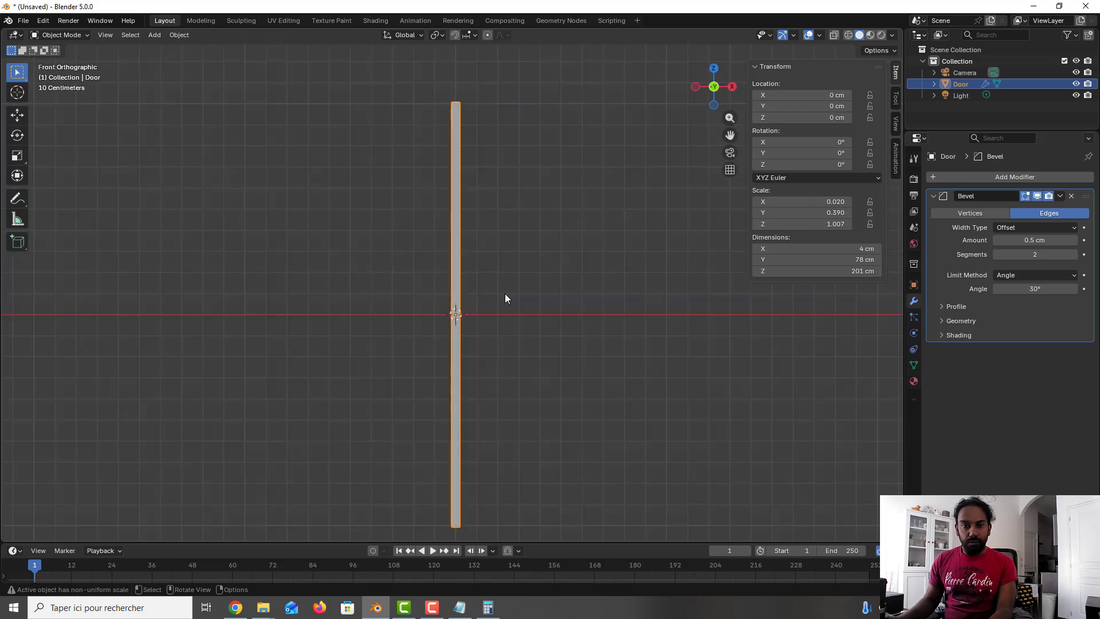
{"action": "key", "text": "KP_3"}
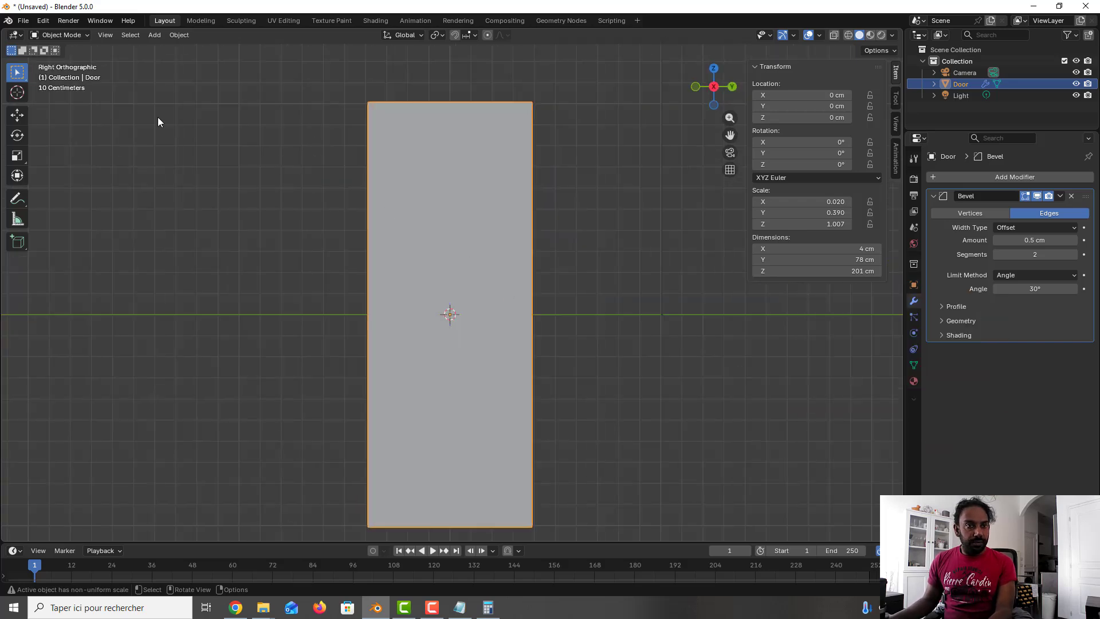
{"action": "left_click", "coordinate": [17, 92]}
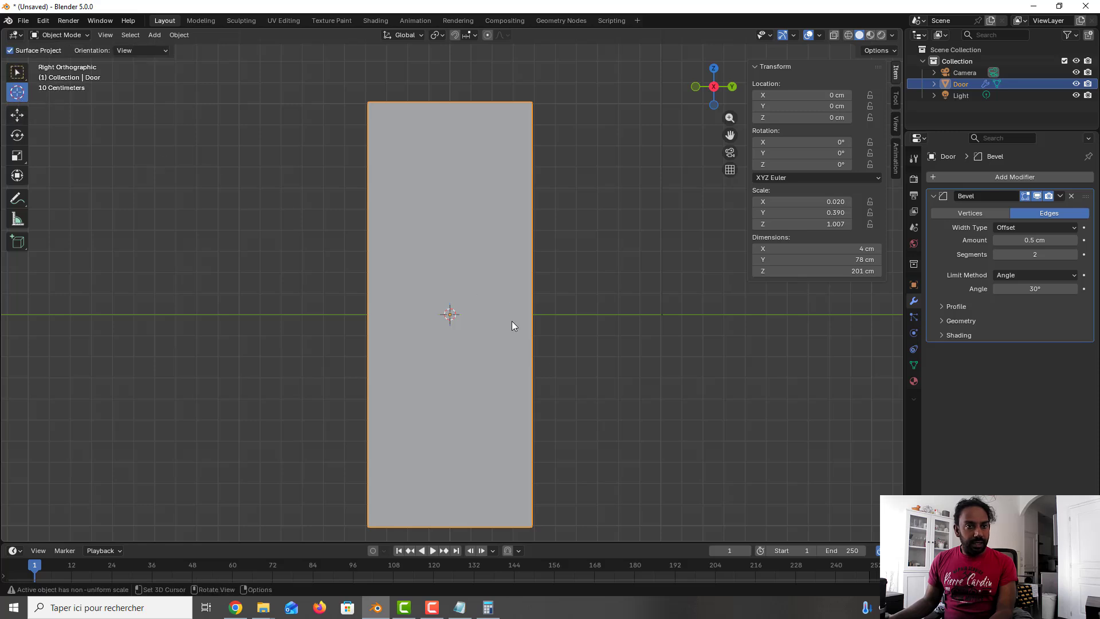
{"action": "left_click", "coordinate": [525, 311]}
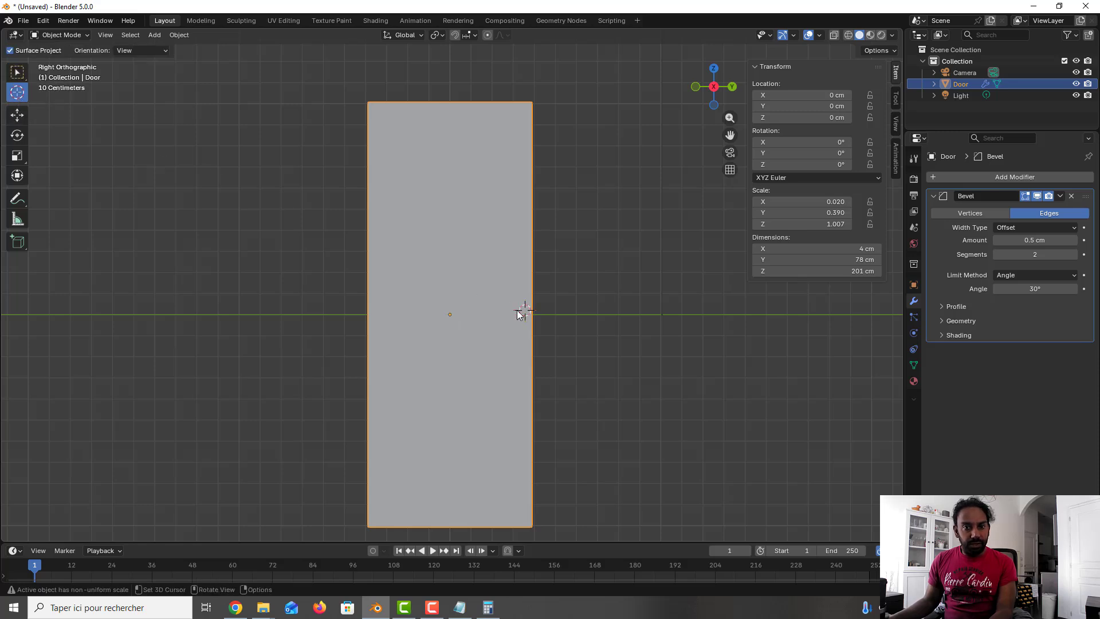
Step: Add a cylinder mesh at the 3D cursor
{"action": "key", "text": "shift"}
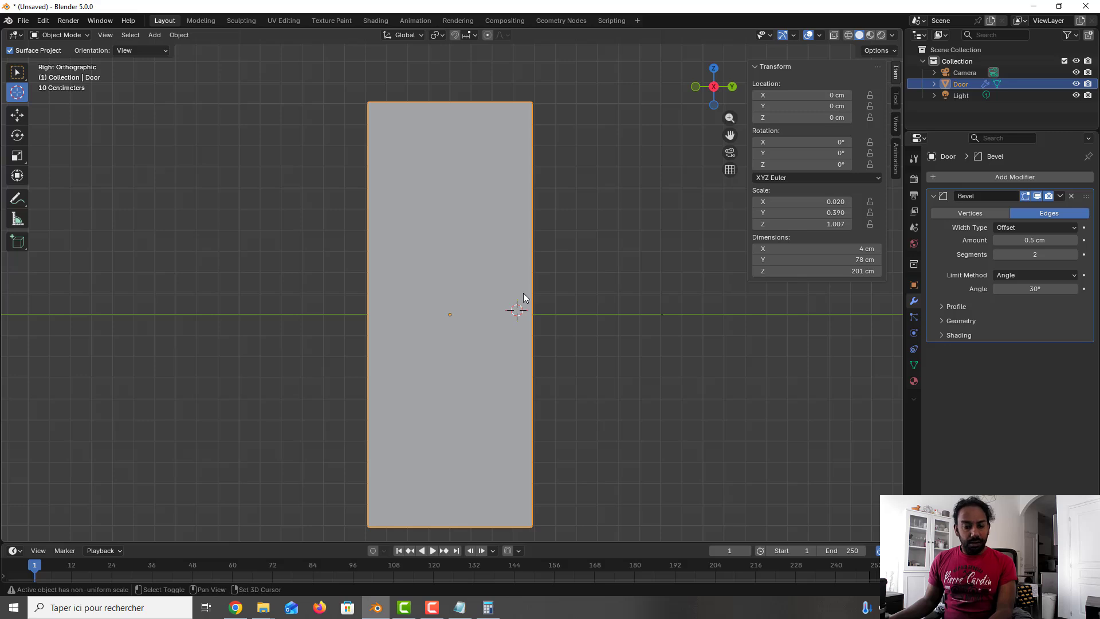
{"action": "key", "text": "shift+a"}
{"action": "mouse_move", "coordinate": [512, 307]}
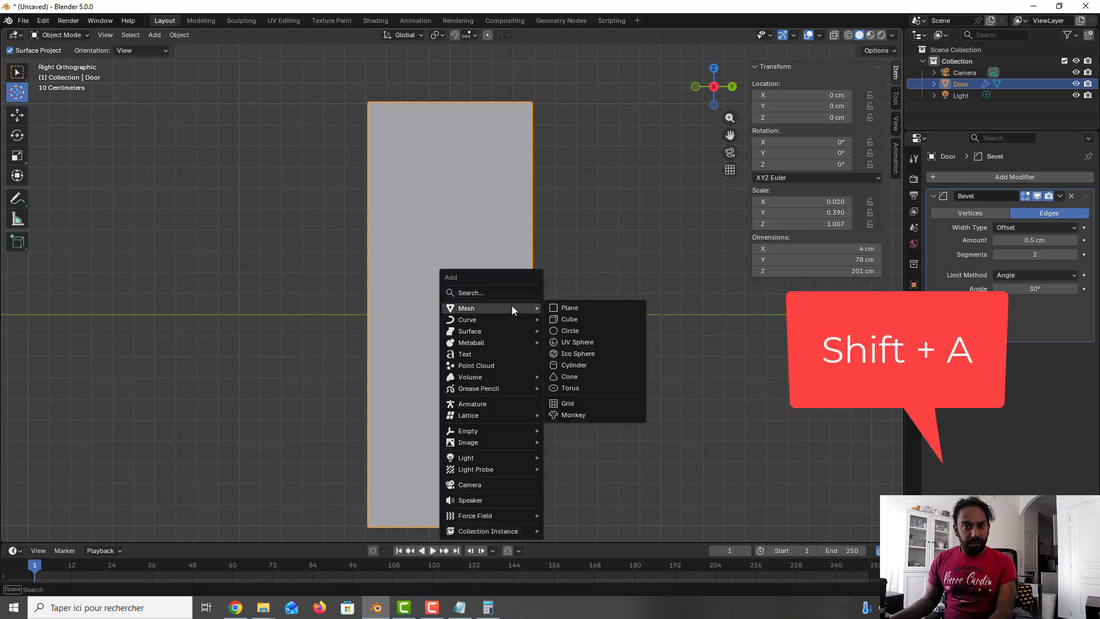
{"action": "left_click", "coordinate": [596, 366]}
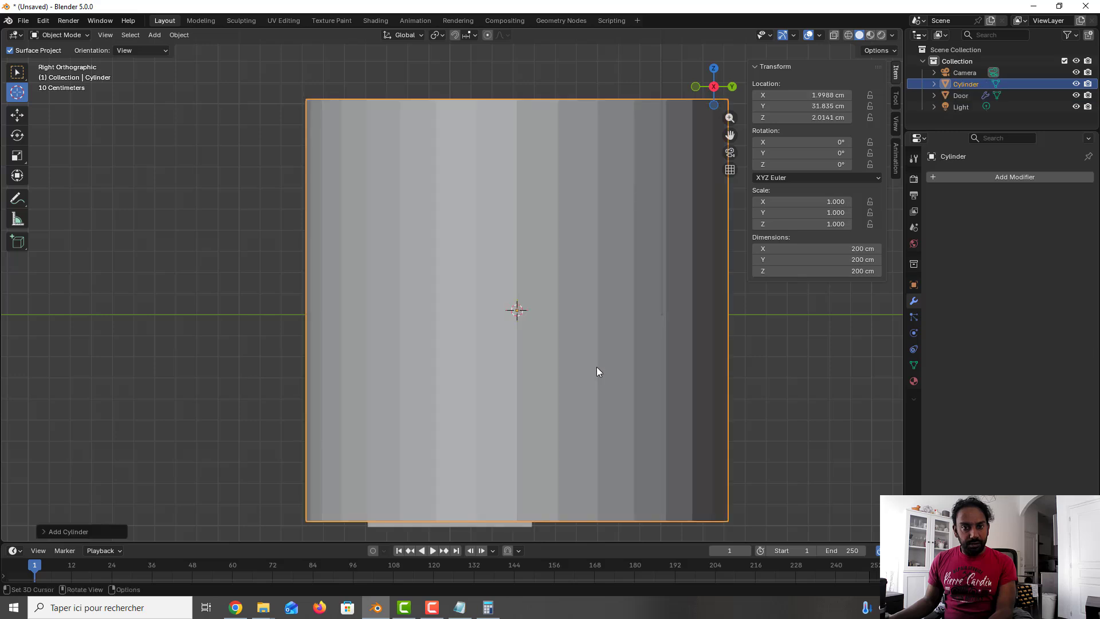
Step: Align the new cylinder to the view and set its radius to 3 cm
{"action": "left_click", "coordinate": [67, 532]}
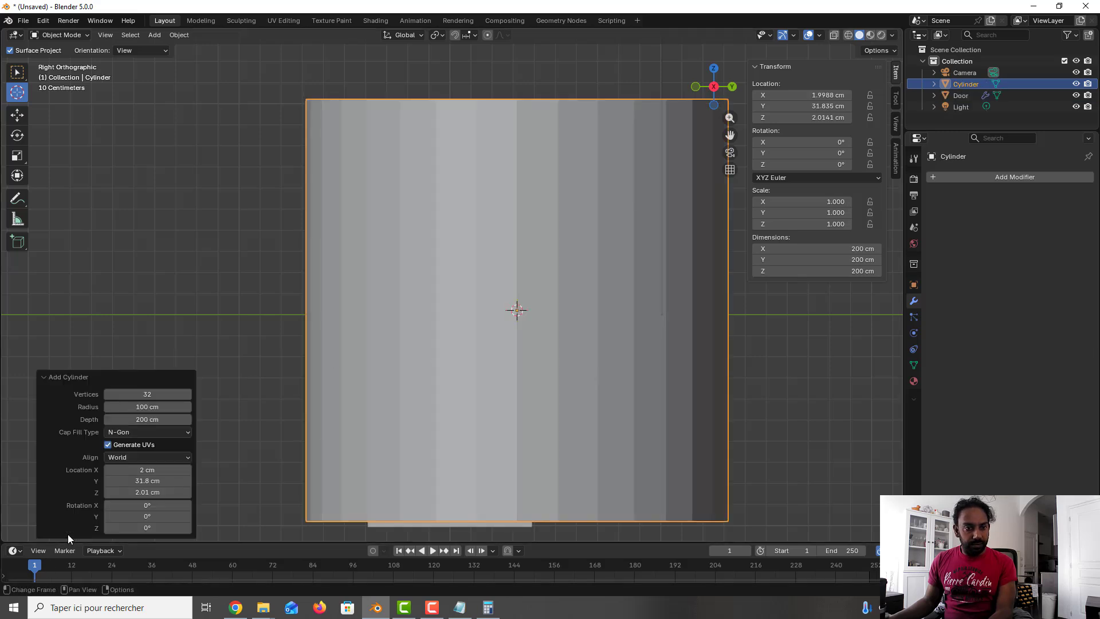
{"action": "left_click", "coordinate": [185, 453]}
{"action": "left_click", "coordinate": [166, 484]}
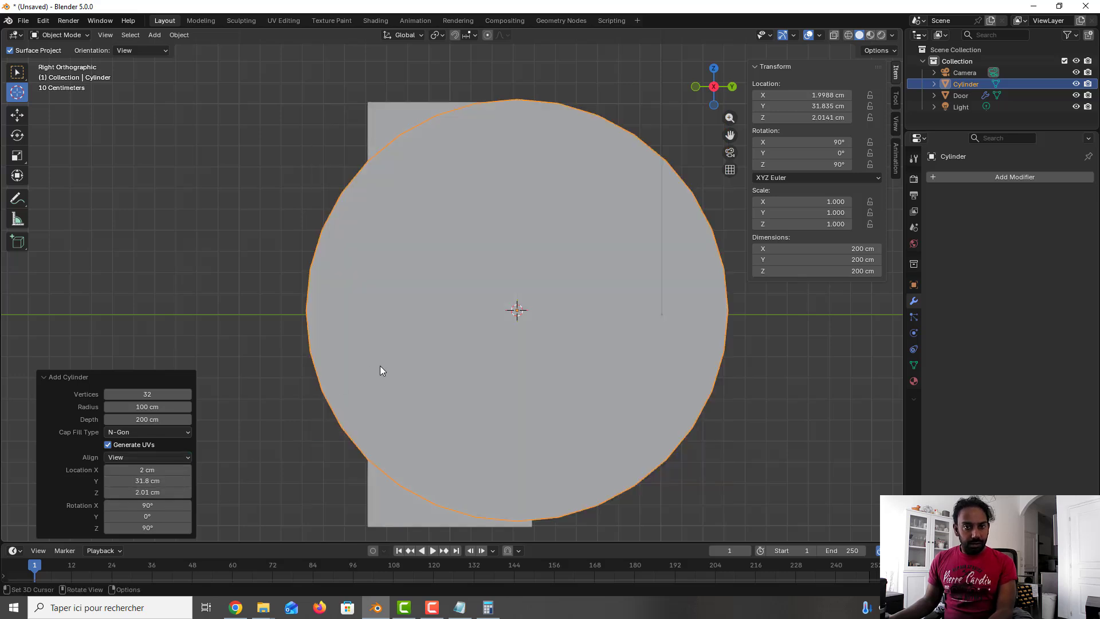
{"action": "left_click_drag", "start_coordinate": [164, 407], "coordinate": [110, 407]}
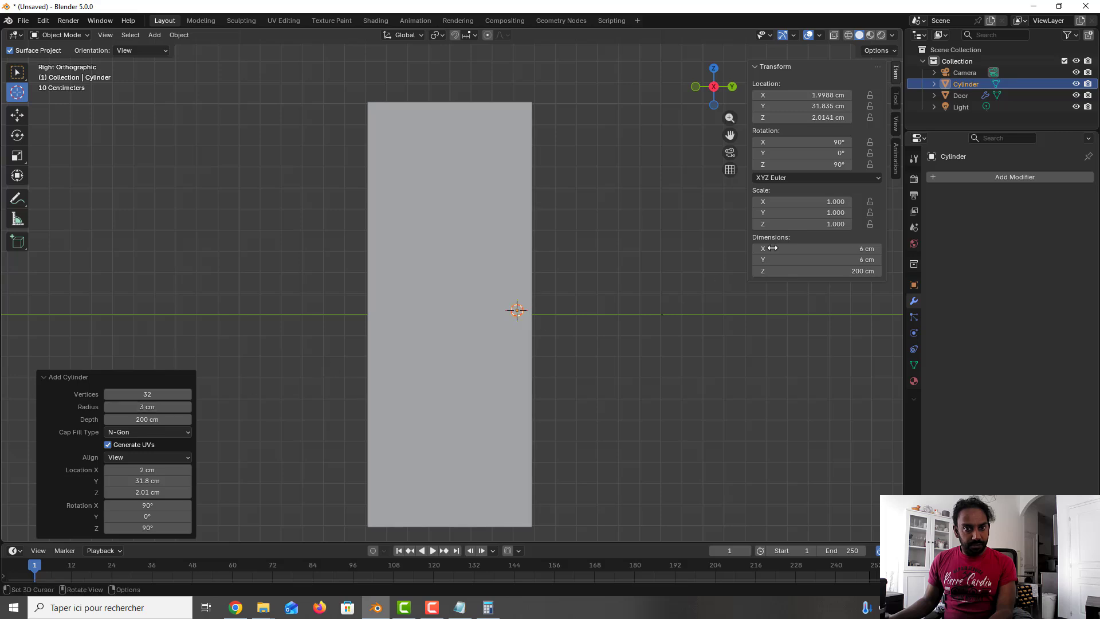
Step: Switch to wireframe shading and set the cylinder's depth to 3 cm
{"action": "left_click", "coordinate": [846, 35]}
{"action": "scroll", "coordinate": [581, 301], "scroll_direction": "up", "scroll_amount": 1}
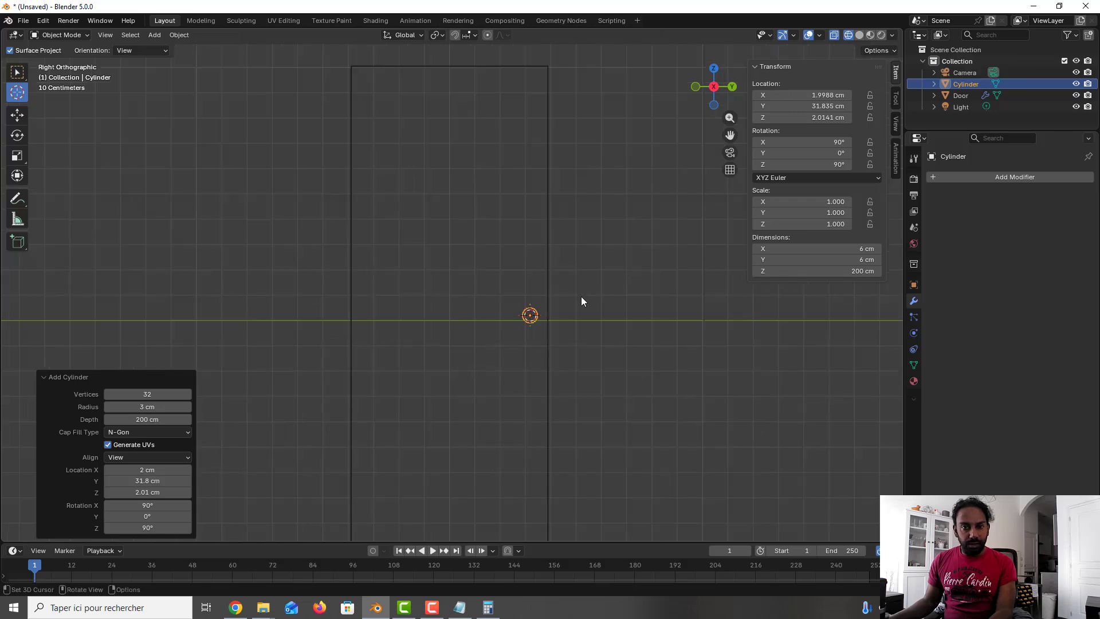
{"action": "scroll", "coordinate": [562, 311], "scroll_direction": "up", "scroll_amount": 3}
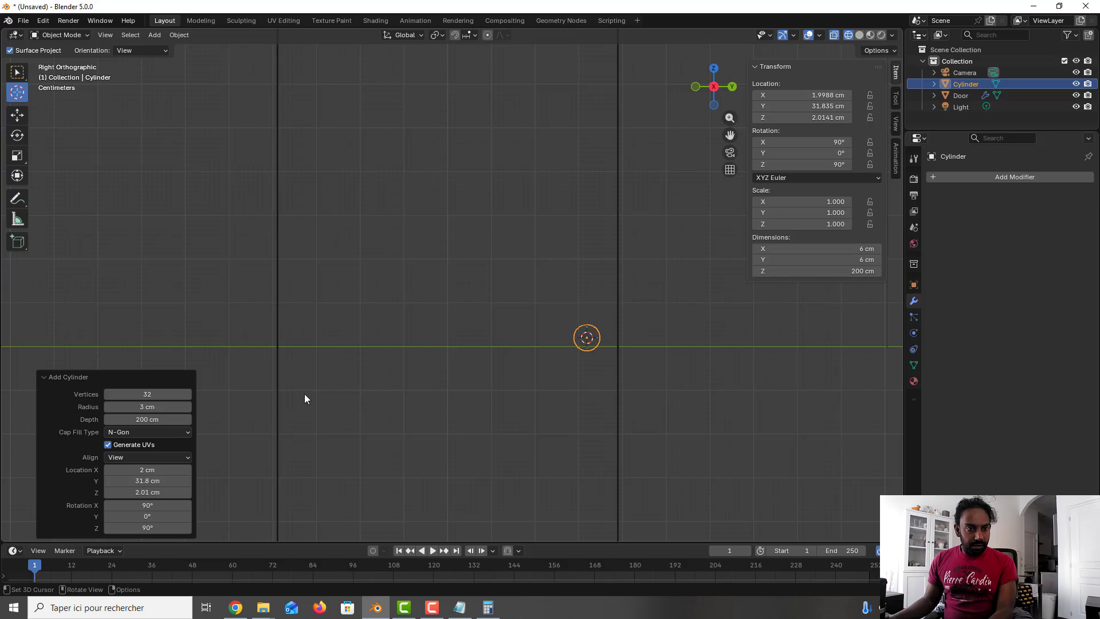
{"action": "left_click", "coordinate": [170, 419]}
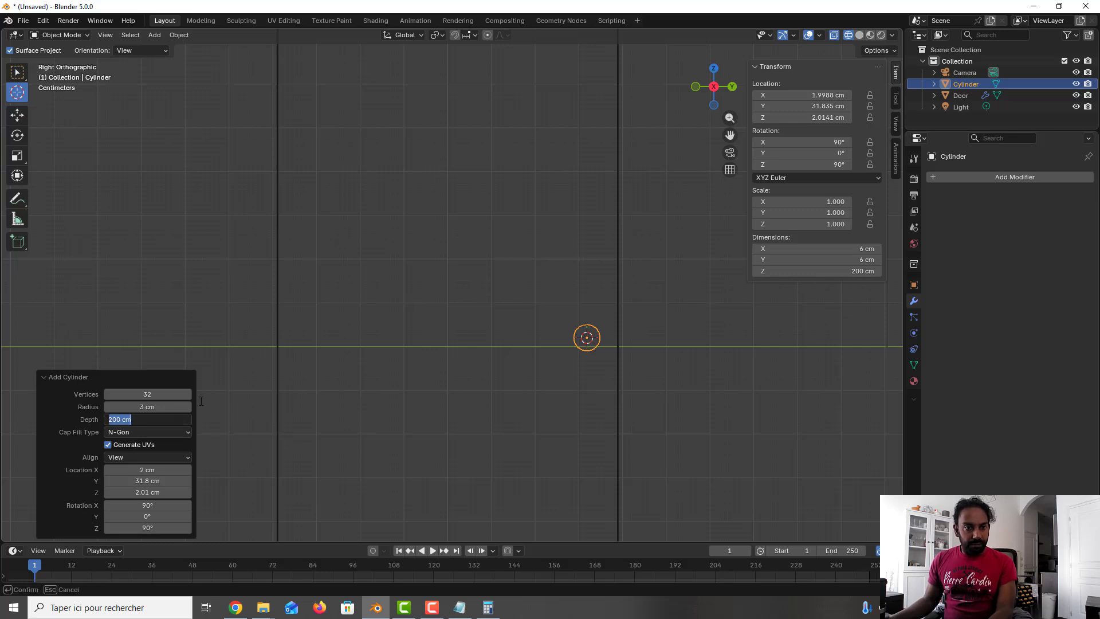
{"action": "type", "text": "2"}
{"action": "key", "text": "Return"}
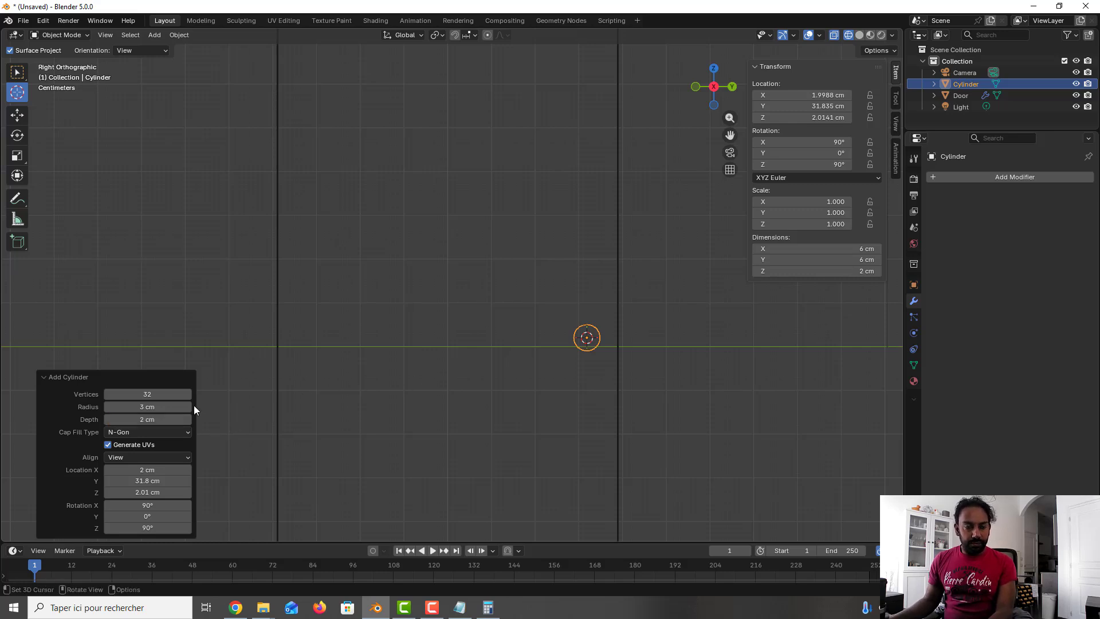
{"action": "left_click", "coordinate": [172, 419]}
{"action": "type", "text": "3"}
{"action": "key", "text": "Return"}
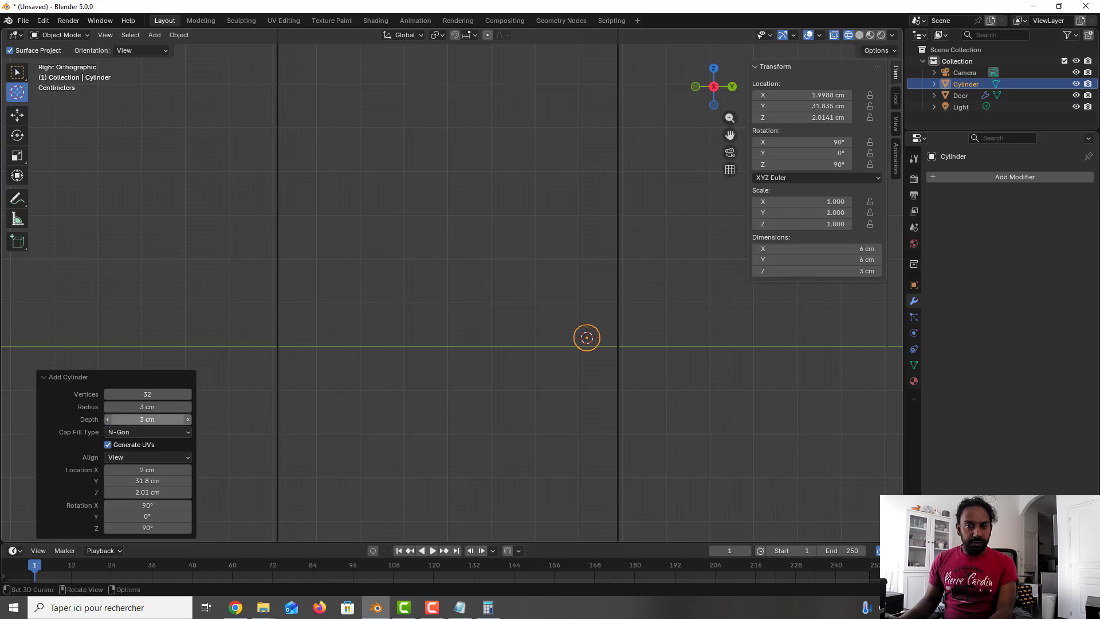
Step: Move the cylinder about 1 cm along the X axis onto the door's face and return to solid shading
{"action": "middle_click_drag", "start_coordinate": [479, 267], "coordinate": [562, 310]}
{"action": "scroll", "coordinate": [544, 287], "scroll_direction": "up", "scroll_amount": 2}
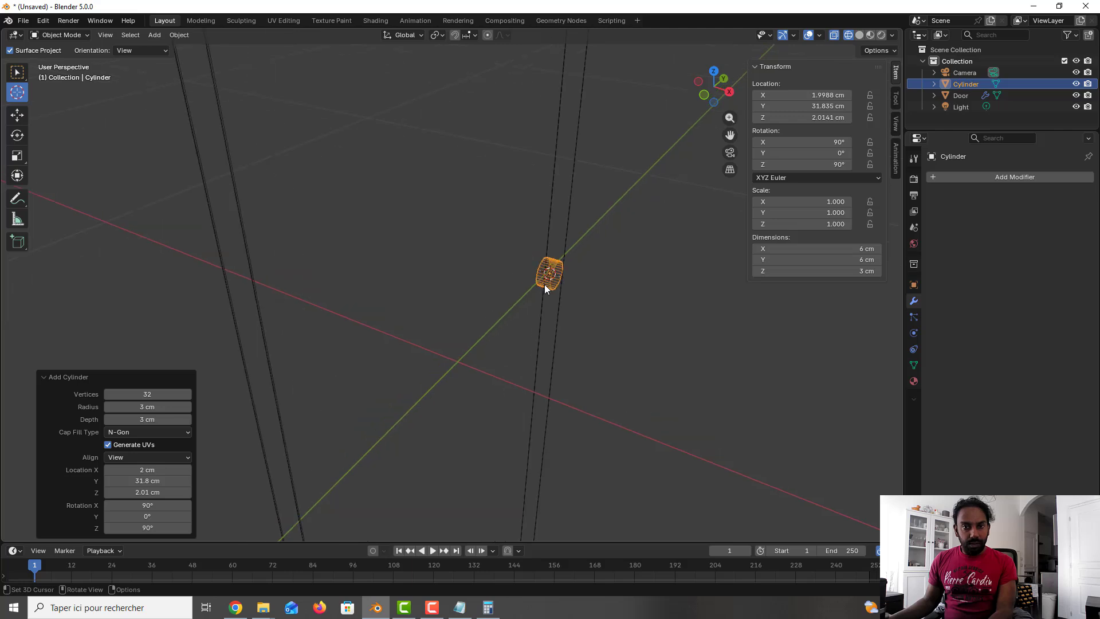
{"action": "key", "text": "g"}
{"action": "key", "text": "x"}
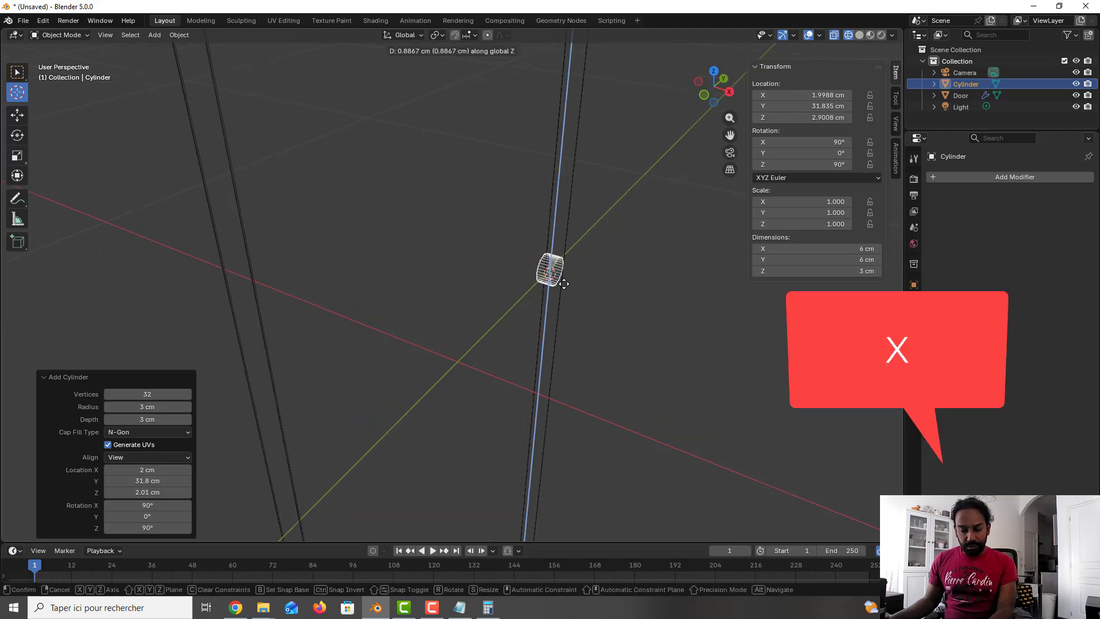
{"action": "left_click", "coordinate": [552, 279]}
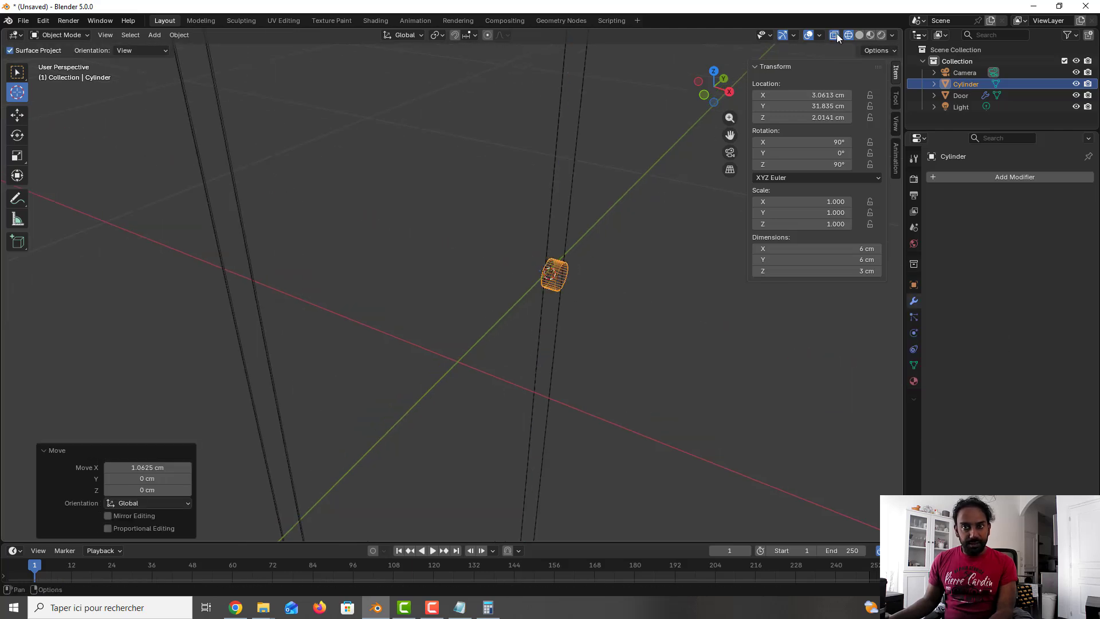
{"action": "left_click", "coordinate": [859, 36]}
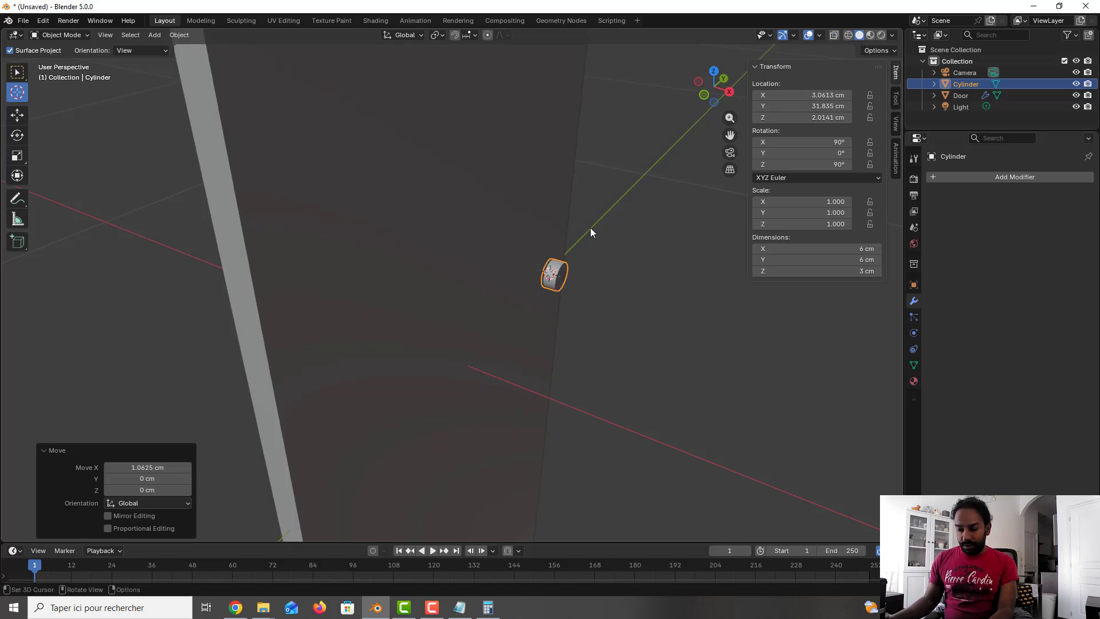
Step: Move the cylinder about 0.26 cm further along the X axis against the door's face
{"action": "key", "text": "KP_3"}
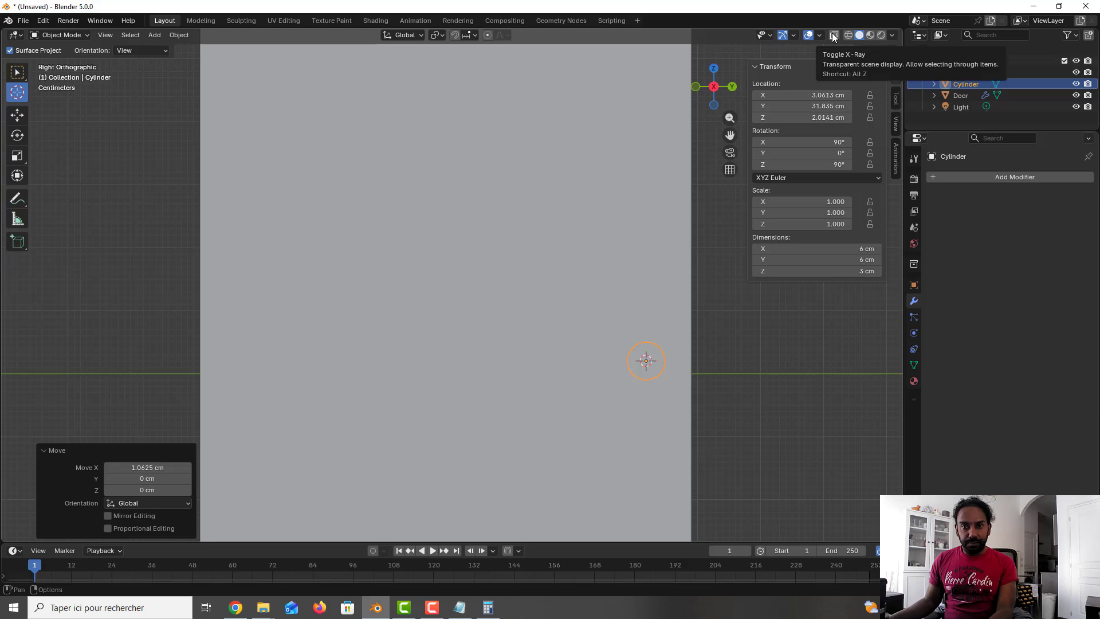
{"action": "scroll", "coordinate": [489, 230], "scroll_direction": "down", "scroll_amount": 2}
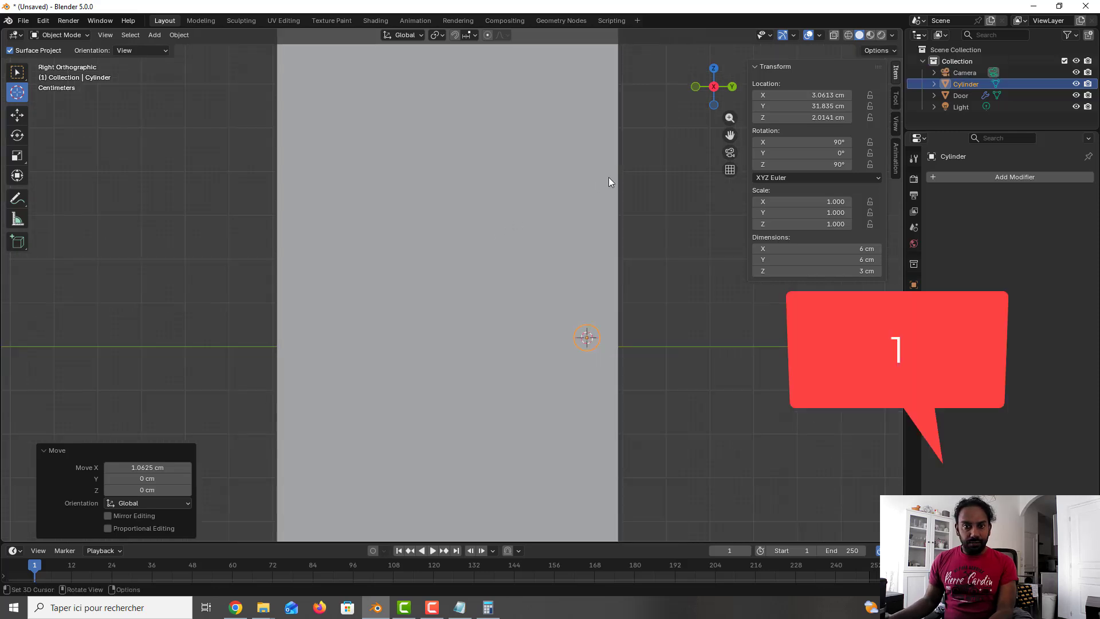
{"action": "key", "text": "KP_1"}
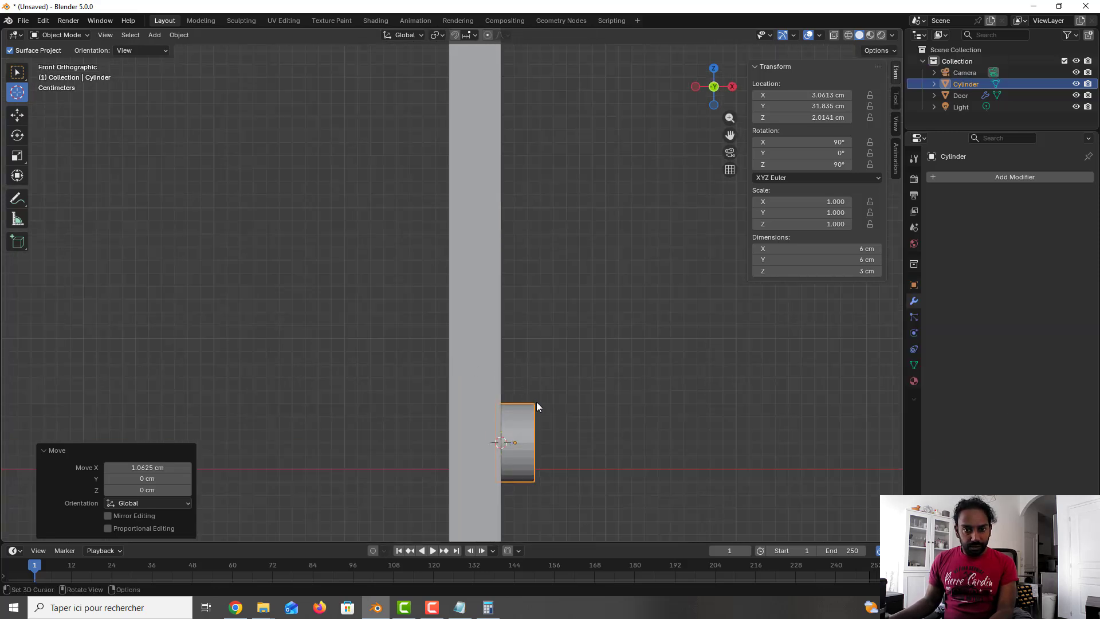
{"action": "key", "text": "g"}
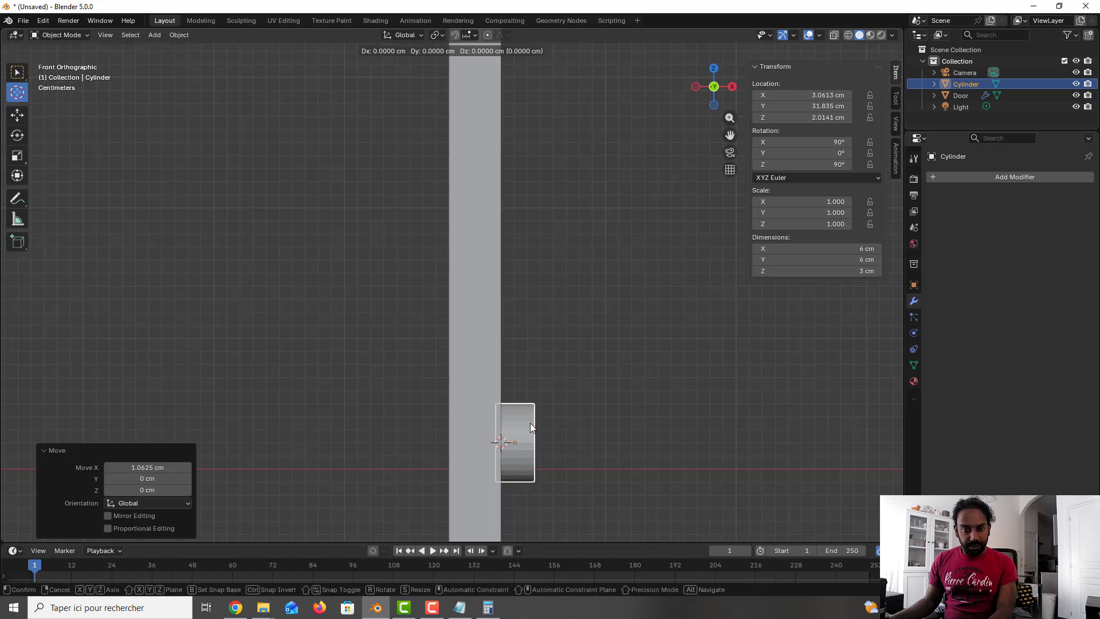
{"action": "key", "text": "x"}
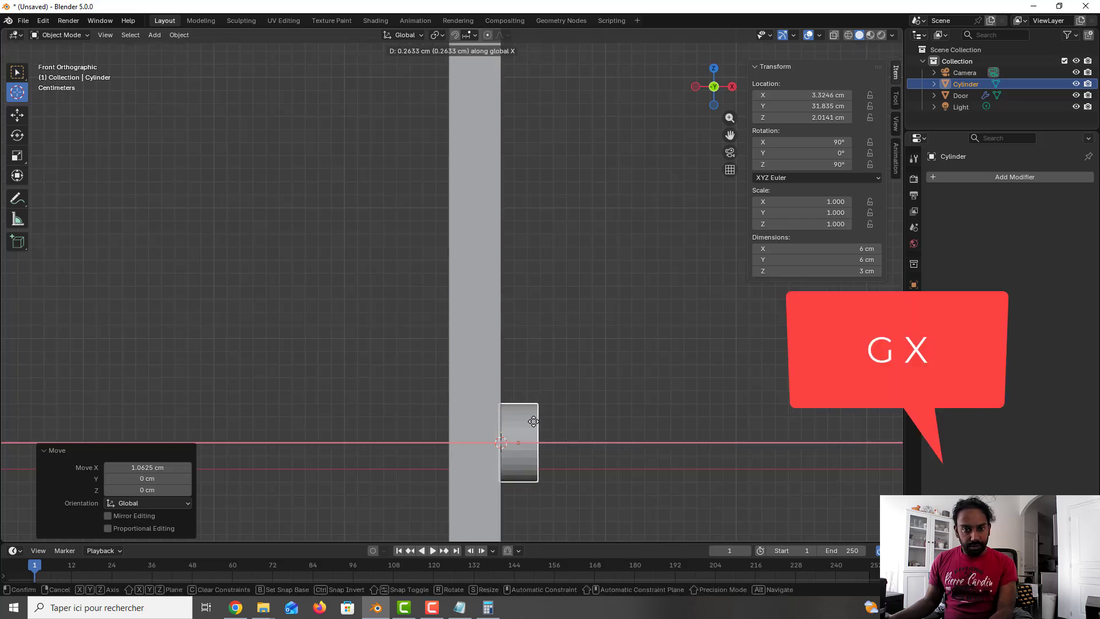
{"action": "left_click", "coordinate": [534, 421]}
Step: Add a path curve at the 3D cursor and align it to the view
{"action": "middle_click_drag", "start_coordinate": [593, 400], "coordinate": [528, 349]}
{"action": "scroll", "coordinate": [531, 346], "scroll_direction": "up", "scroll_amount": 5}
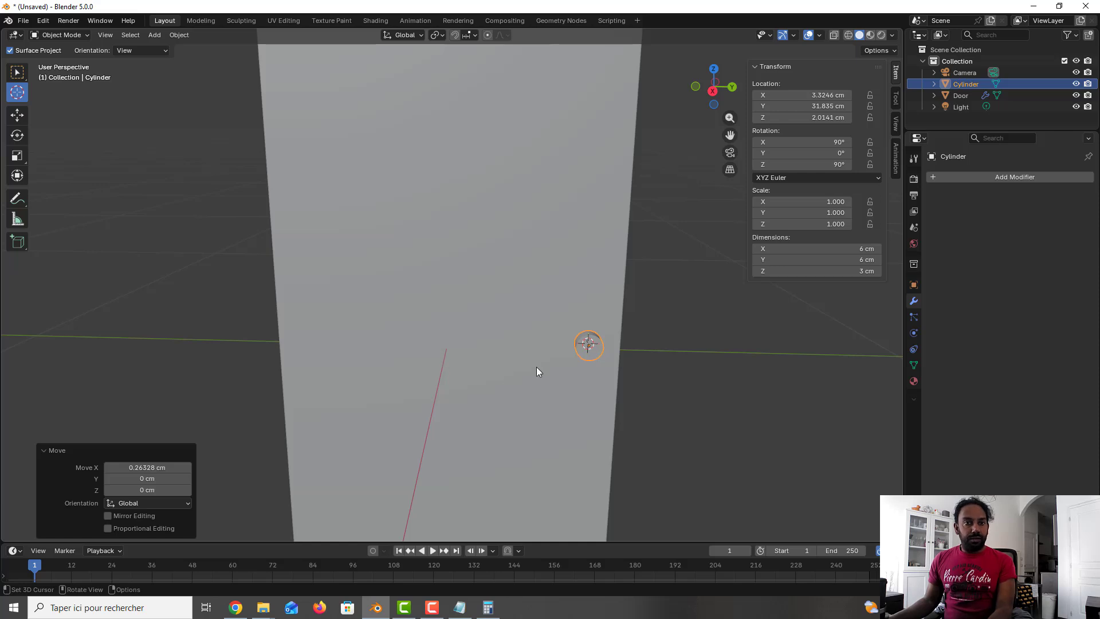
{"action": "middle_click_drag", "start_coordinate": [576, 354], "coordinate": [613, 353]}
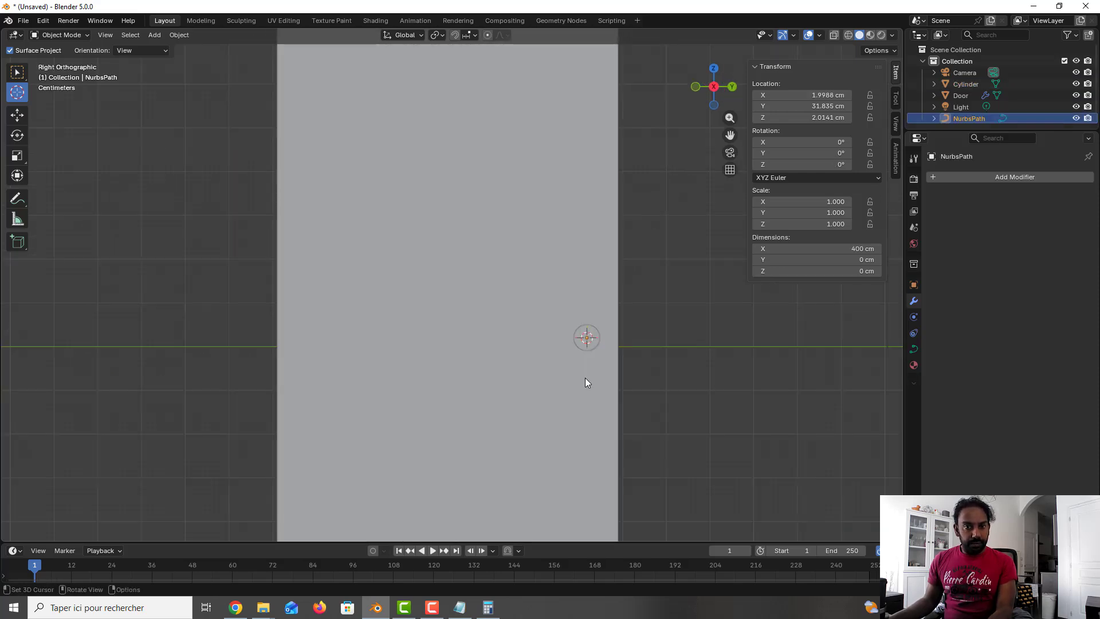
{"action": "key", "text": "shift+a"}
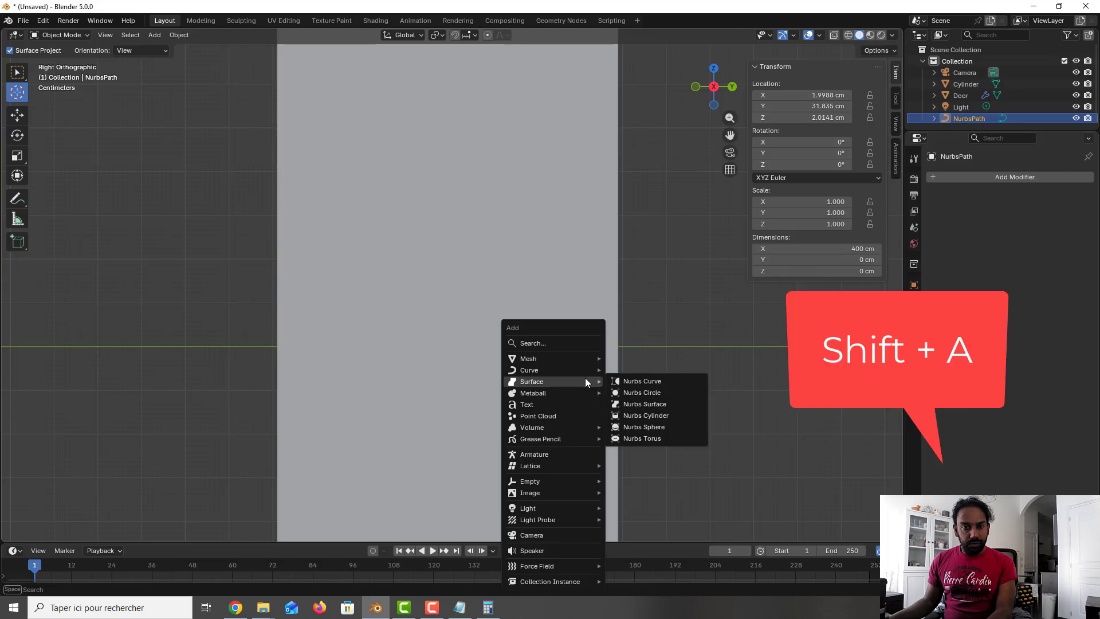
{"action": "mouse_move", "coordinate": [571, 374]}
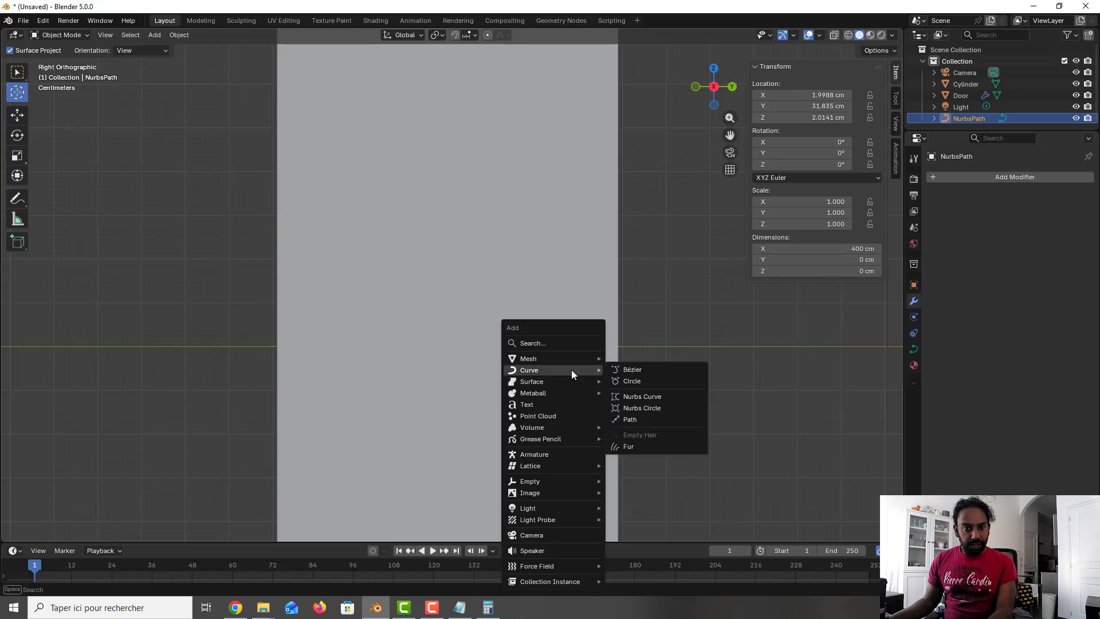
{"action": "left_click", "coordinate": [630, 421]}
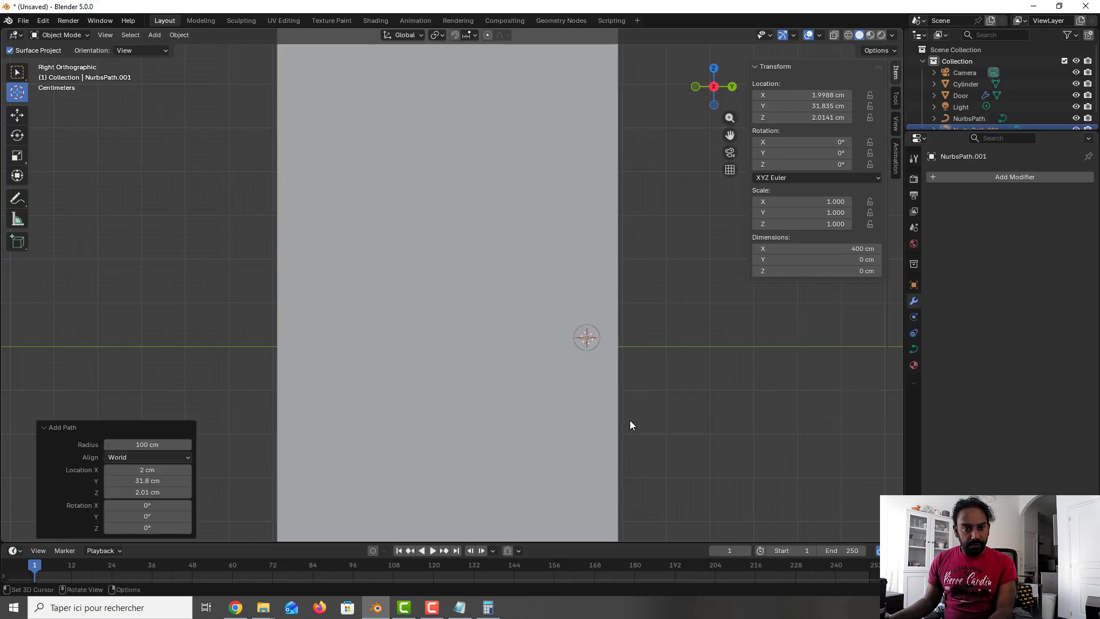
{"action": "left_click", "coordinate": [180, 455]}
{"action": "left_click", "coordinate": [171, 484]}
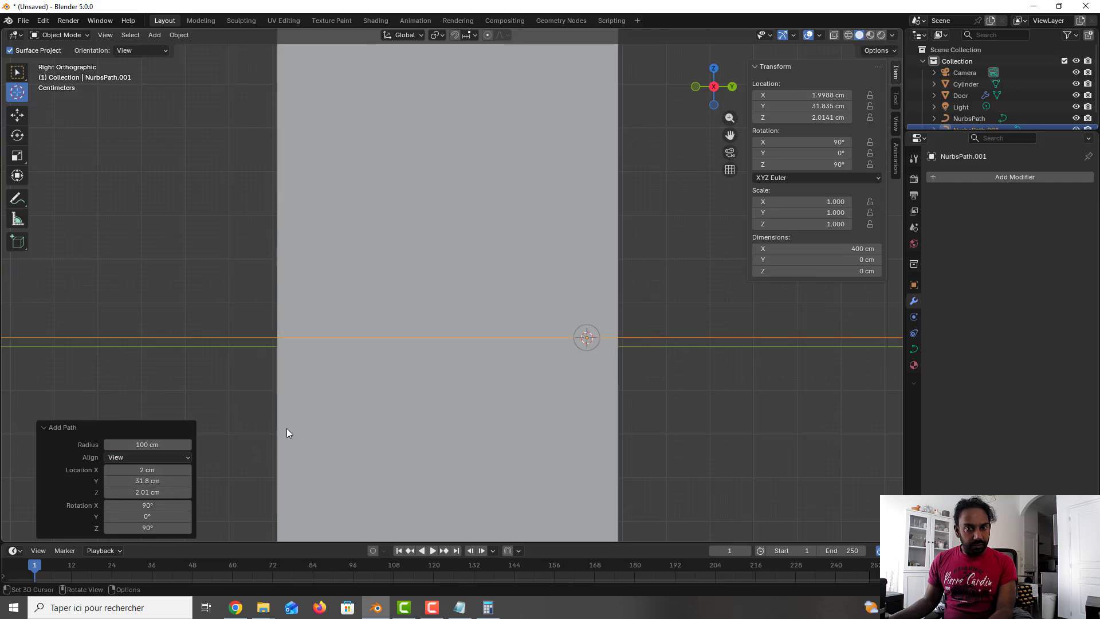
Step: Enter edit mode on the path and move its two left control points about 86 cm along Y toward the cursor
{"action": "scroll", "coordinate": [292, 427], "scroll_direction": "down", "scroll_amount": 5}
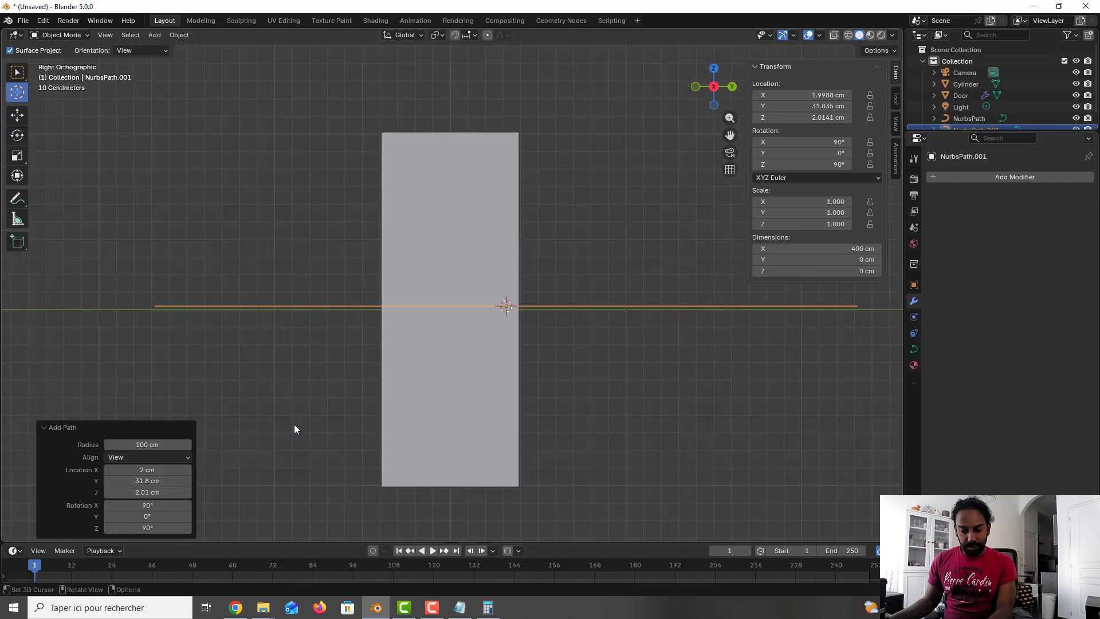
{"action": "scroll", "coordinate": [328, 370], "scroll_direction": "up", "scroll_amount": 2}
{"action": "scroll", "coordinate": [330, 371], "scroll_direction": "down", "scroll_amount": 1}
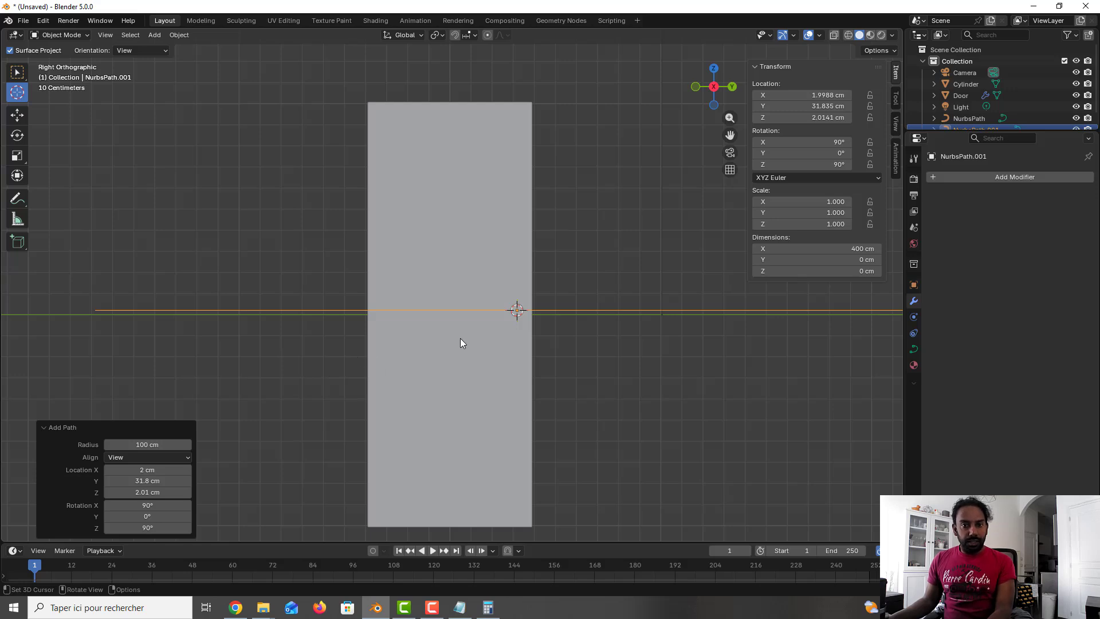
{"action": "key", "text": "Tab"}
{"action": "scroll", "coordinate": [460, 339], "scroll_direction": "down", "scroll_amount": 1}
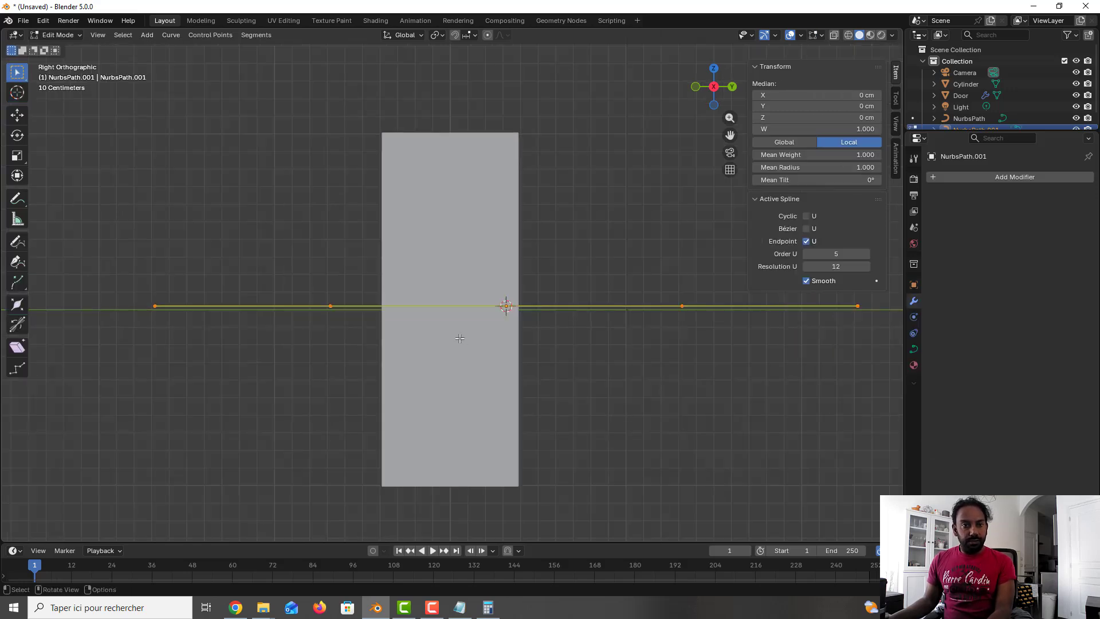
{"action": "left_click_drag", "start_coordinate": [862, 342], "coordinate": [720, 357]}
{"action": "left_click_drag", "start_coordinate": [105, 280], "coordinate": [355, 365]}
{"action": "key", "text": "g"}
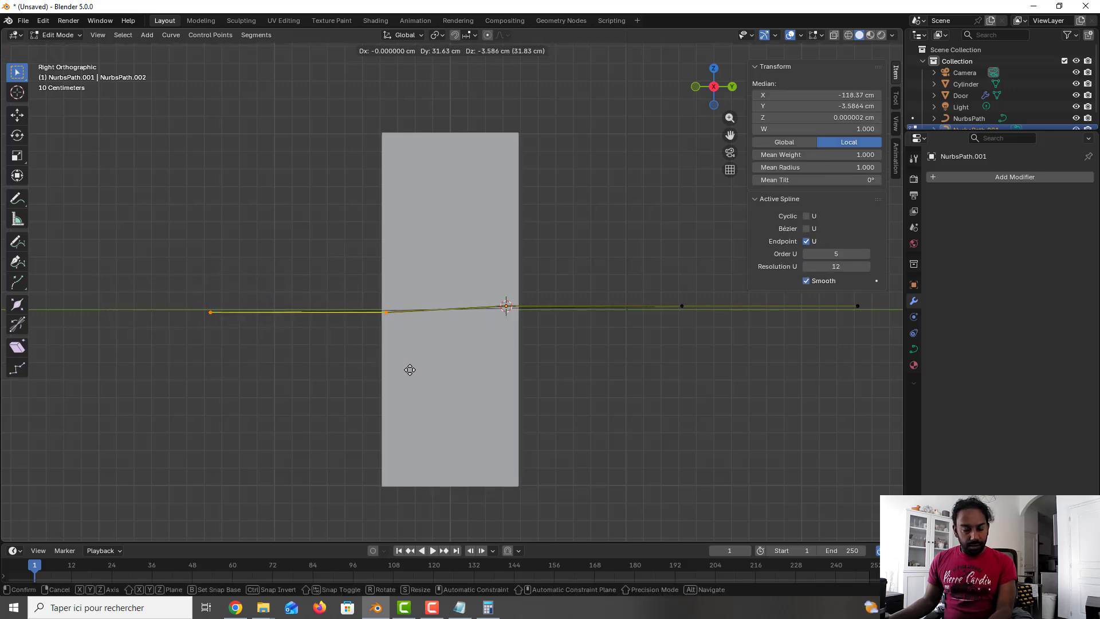
{"action": "key", "text": "x"}
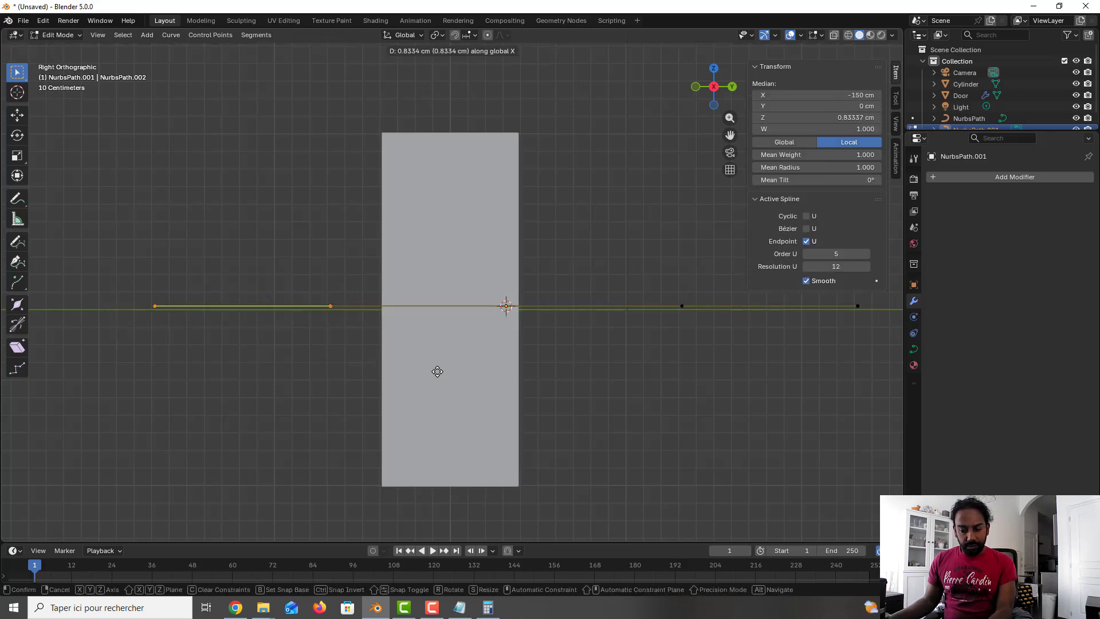
{"action": "key", "text": "y"}
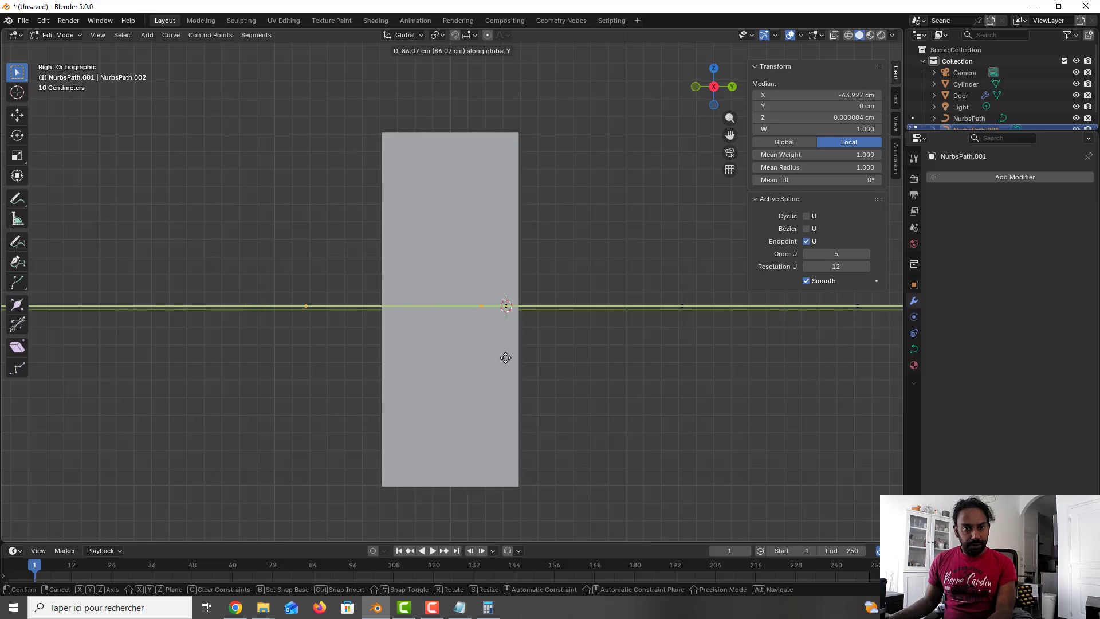
{"action": "left_click", "coordinate": [505, 357]}
Step: Move the path's leftmost control point about 83 cm along Y toward the cursor
{"action": "left_click_drag", "start_coordinate": [297, 291], "coordinate": [351, 337]}
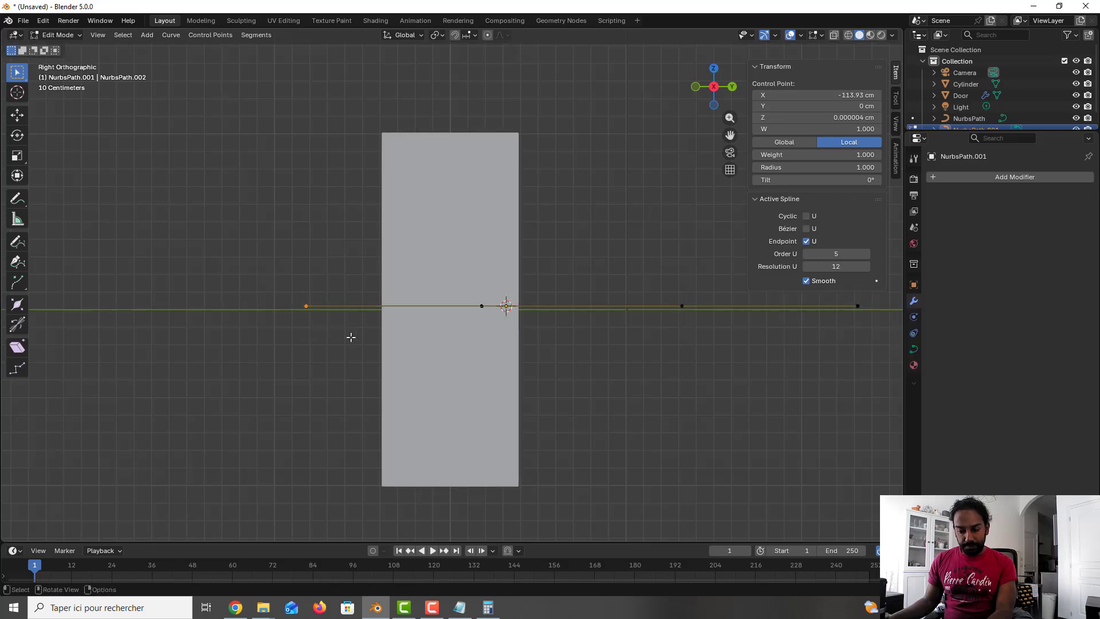
{"action": "key", "text": "g"}
{"action": "key", "text": "y"}
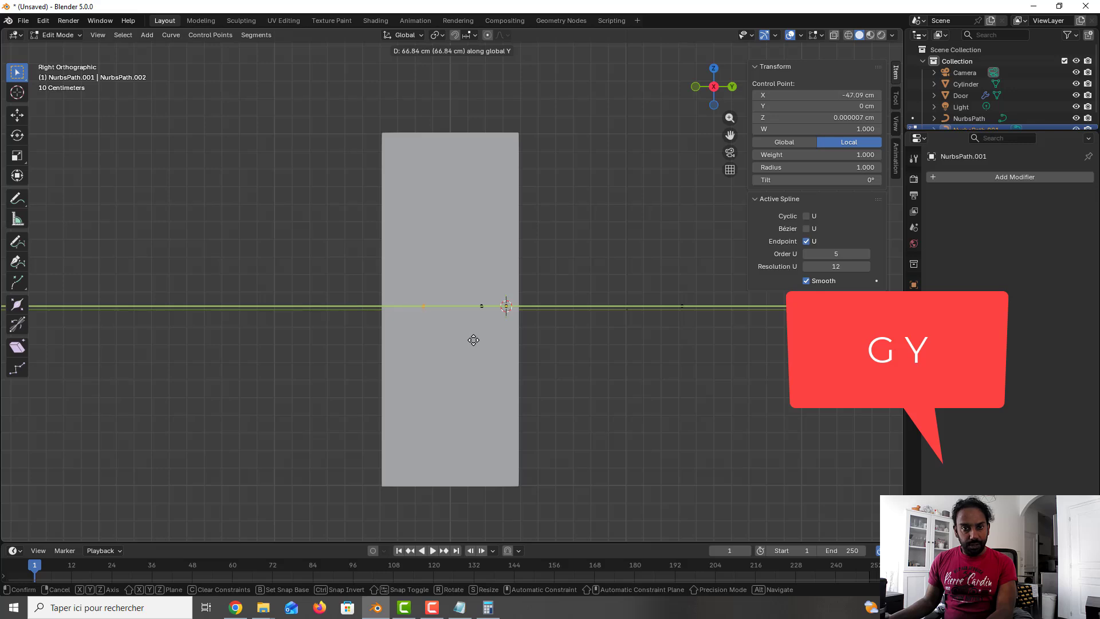
{"action": "left_click", "coordinate": [496, 340]}
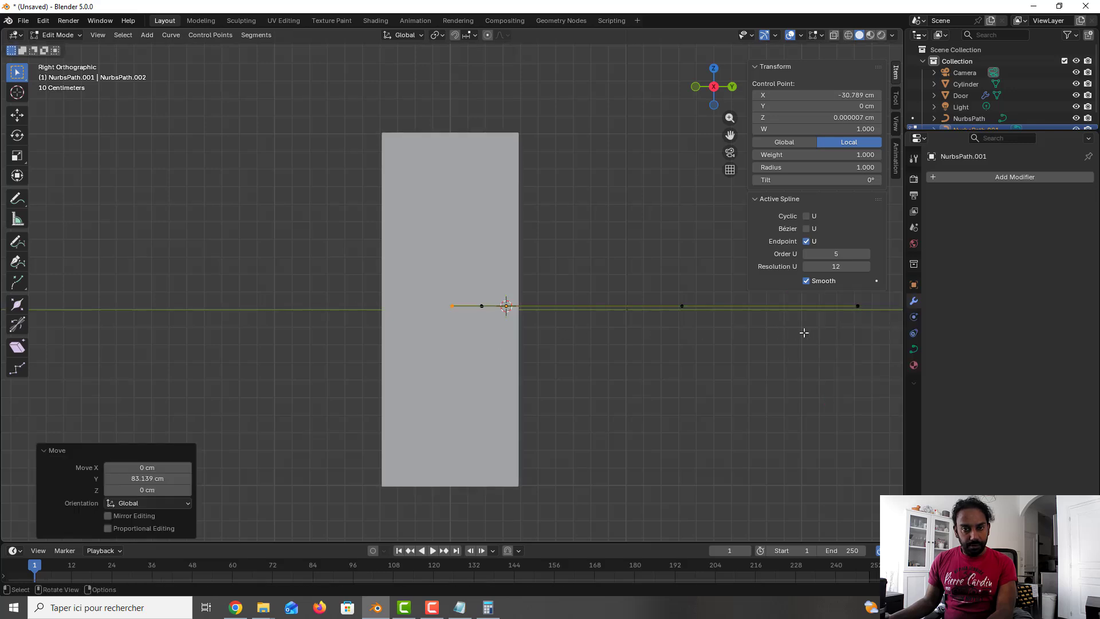
Step: Move the path's two right control points about 106 cm along Y toward the cursor
{"action": "scroll", "coordinate": [831, 342], "scroll_direction": "up", "scroll_amount": 5}
{"action": "middle_click_drag", "start_coordinate": [745, 358], "coordinate": [447, 342], "text": "shift"}
{"action": "scroll", "coordinate": [447, 341], "scroll_direction": "down", "scroll_amount": 5}
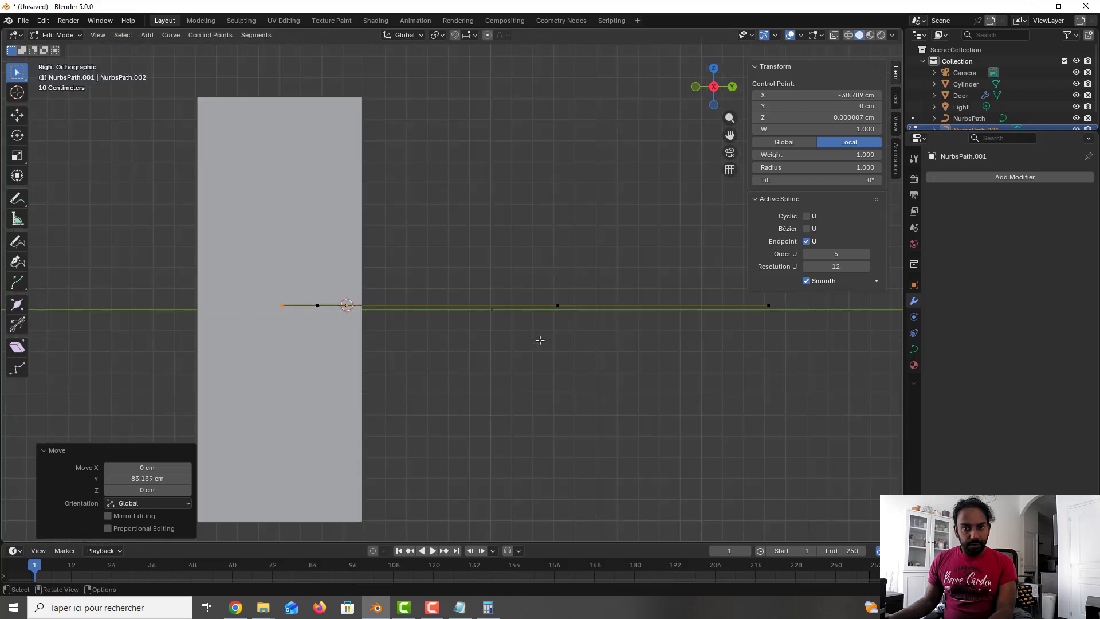
{"action": "left_click", "coordinate": [637, 348]}
{"action": "left_click_drag", "start_coordinate": [775, 343], "coordinate": [540, 266]}
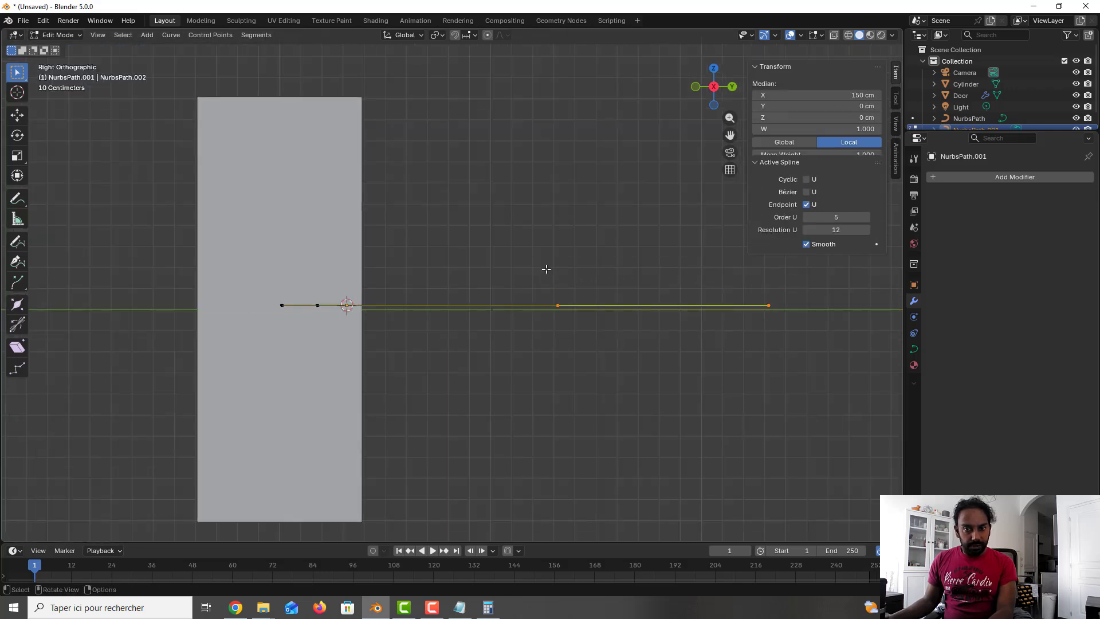
{"action": "key", "text": "g"}
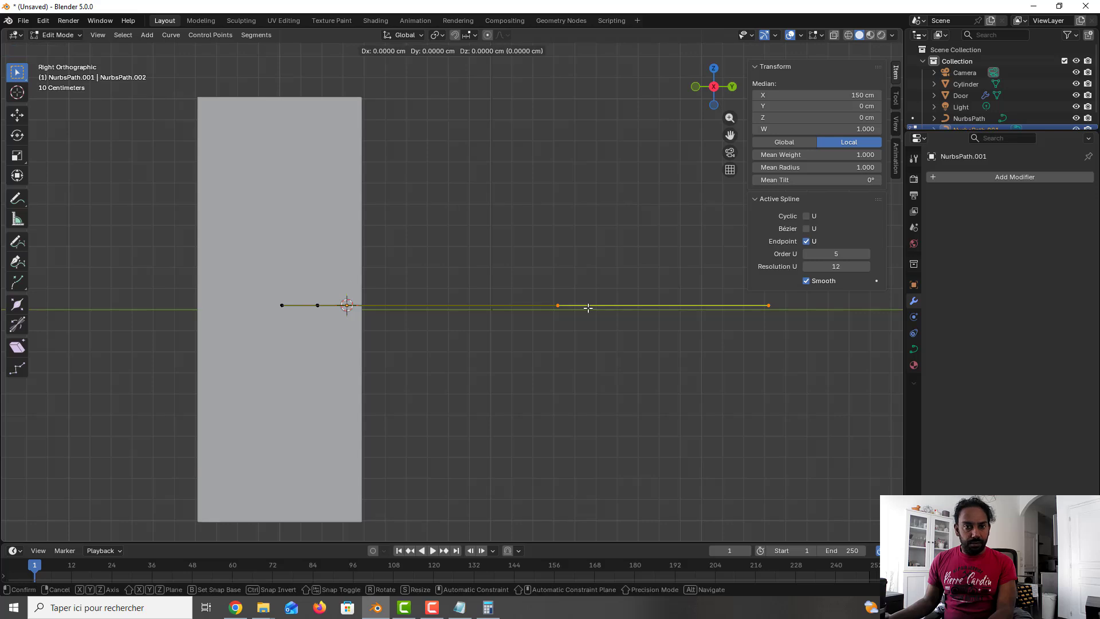
{"action": "key", "text": "z"}
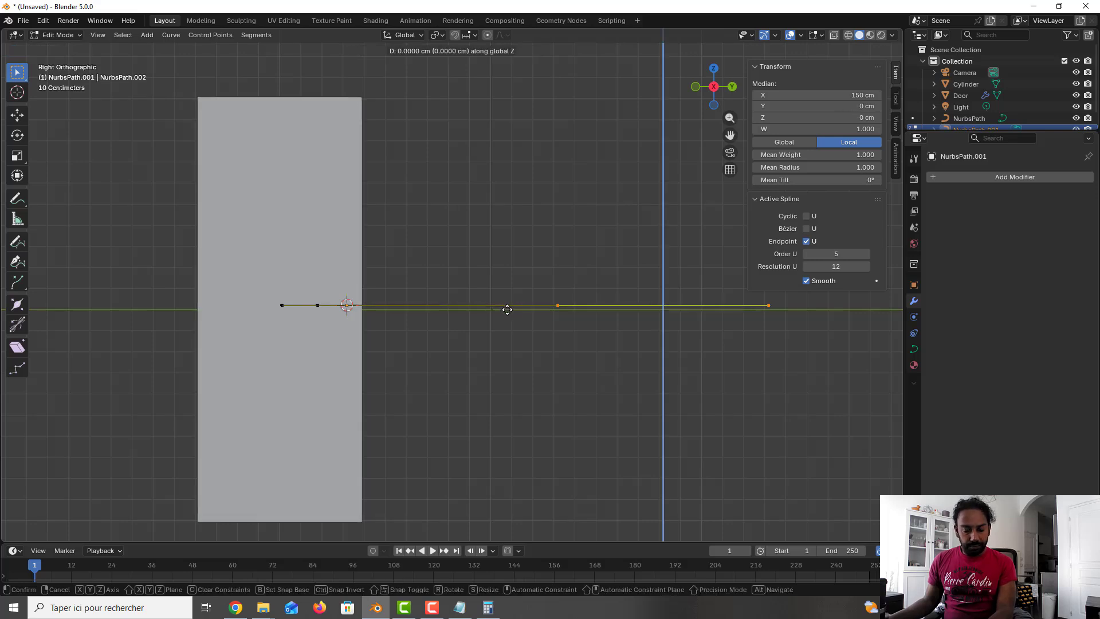
{"action": "key", "text": "y"}
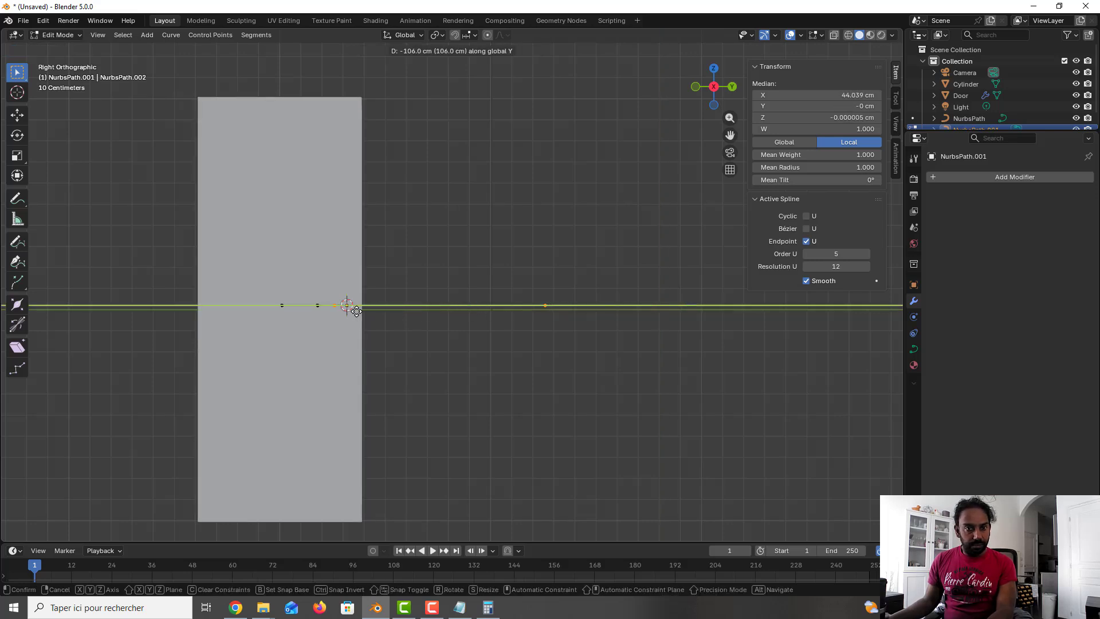
{"action": "left_click", "coordinate": [350, 306]}
Step: Move the remaining right control point about 91 cm along Y so the path becomes short
{"action": "left_click_drag", "start_coordinate": [567, 337], "coordinate": [470, 262]}
{"action": "key", "text": "g"}
{"action": "key", "text": "y"}
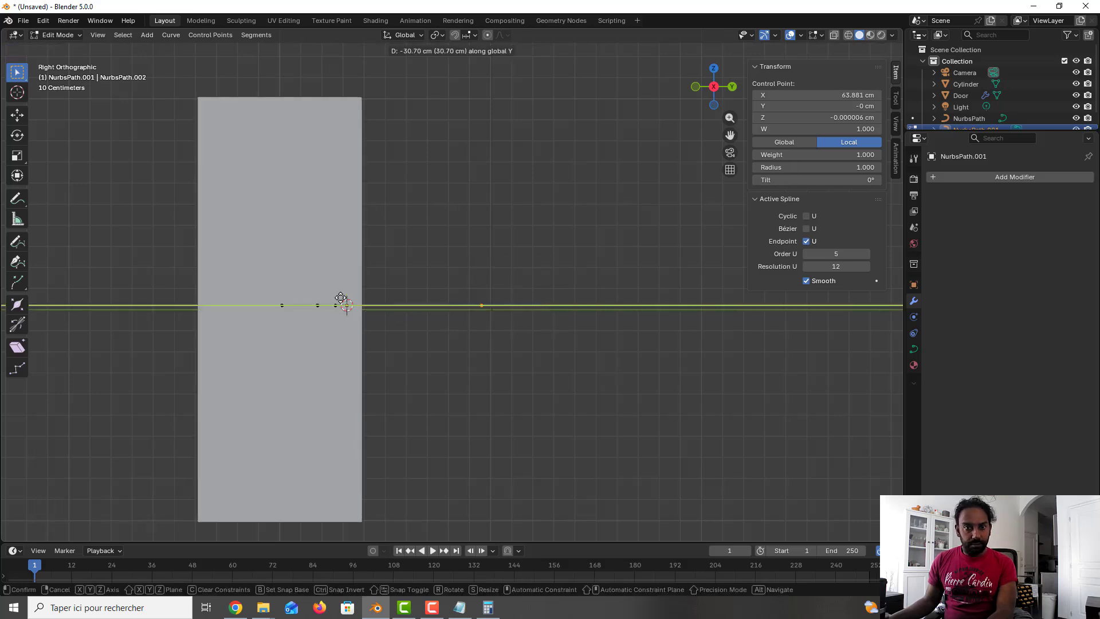
{"action": "left_click", "coordinate": [294, 296]}
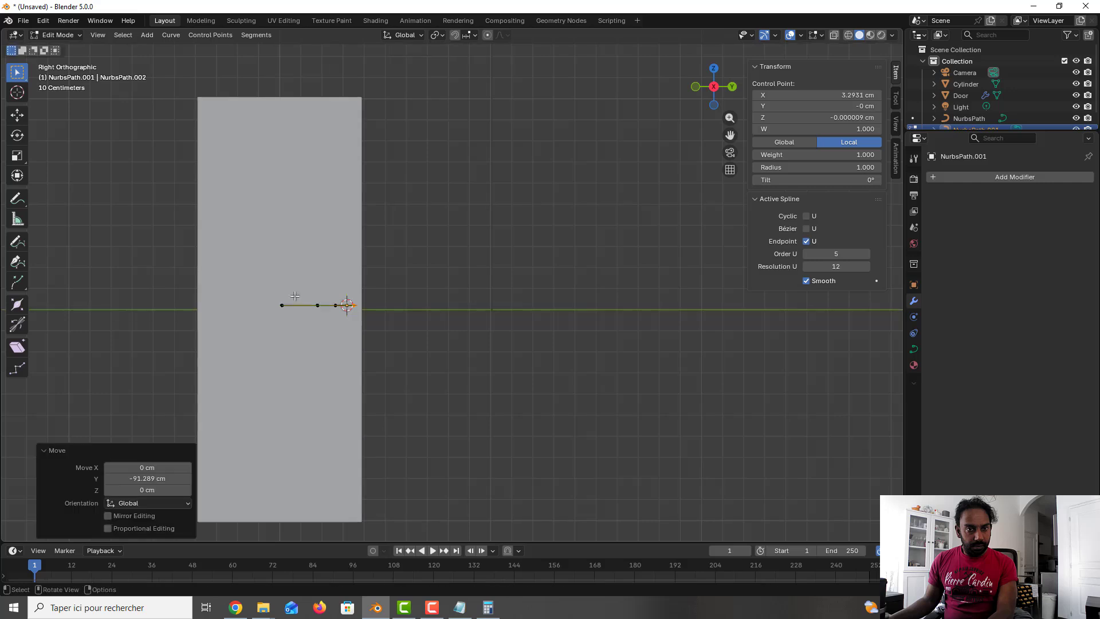
Step: Return to object mode and move the path about 2 cm down along the Z axis
{"action": "middle_click_drag", "start_coordinate": [335, 290], "coordinate": [483, 229]}
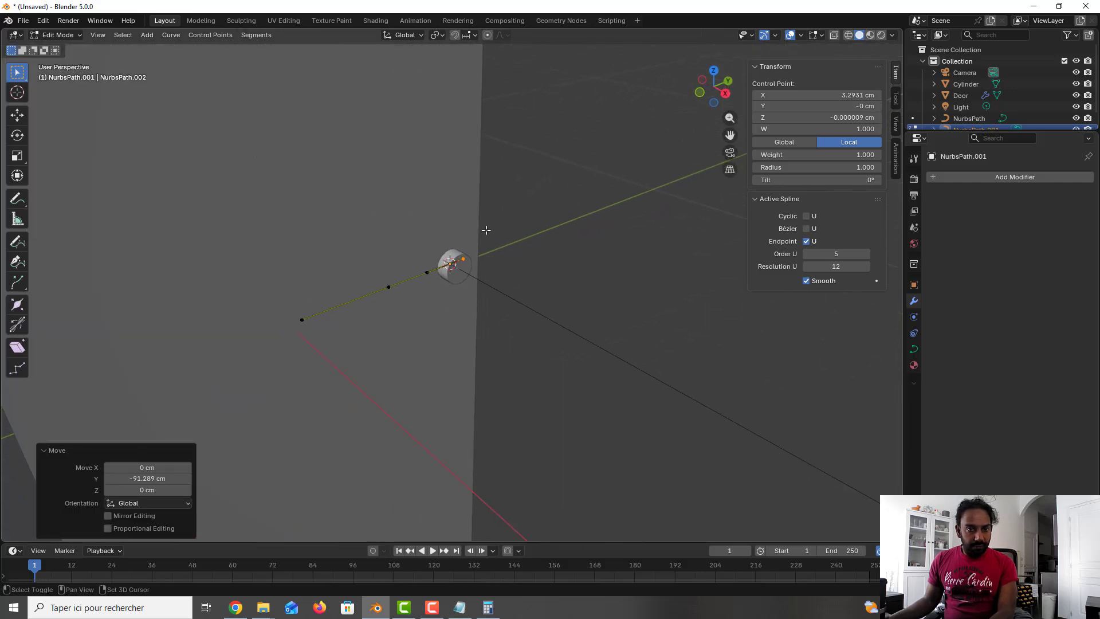
{"action": "scroll", "coordinate": [448, 283], "scroll_direction": "up", "scroll_amount": 3}
{"action": "key", "text": "Tab"}
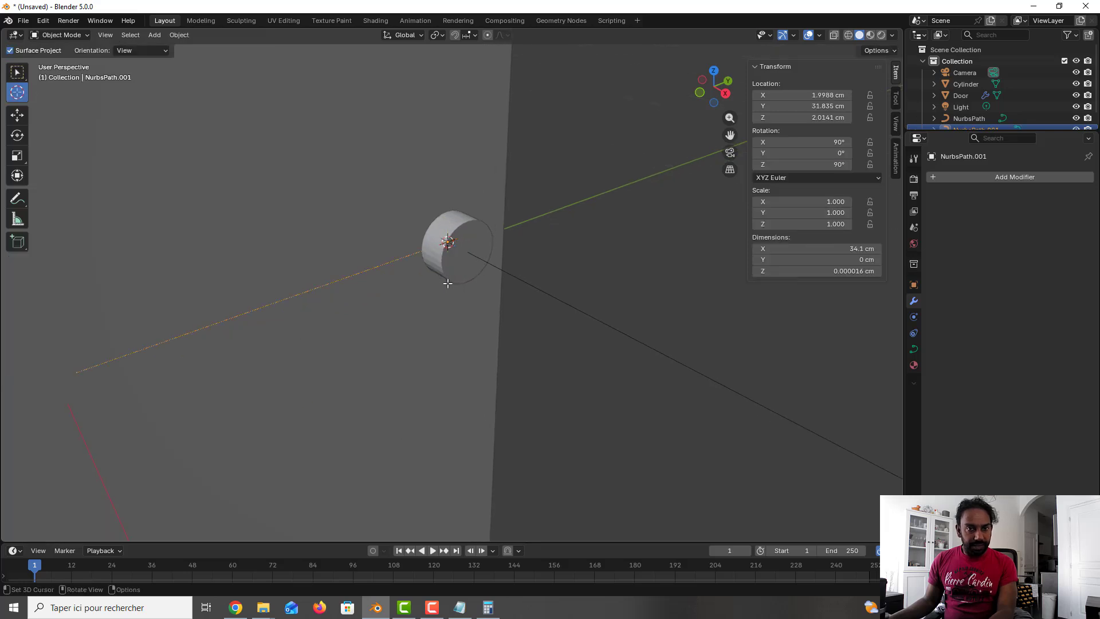
{"action": "key", "text": "g"}
{"action": "key", "text": "z"}
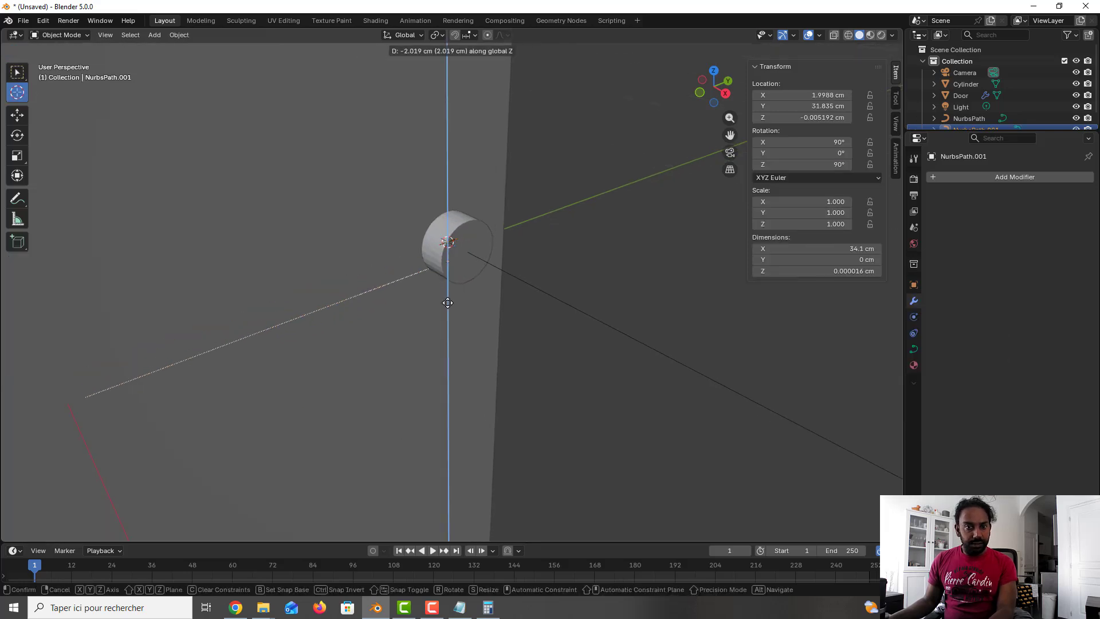
{"action": "left_click", "coordinate": [448, 302]}
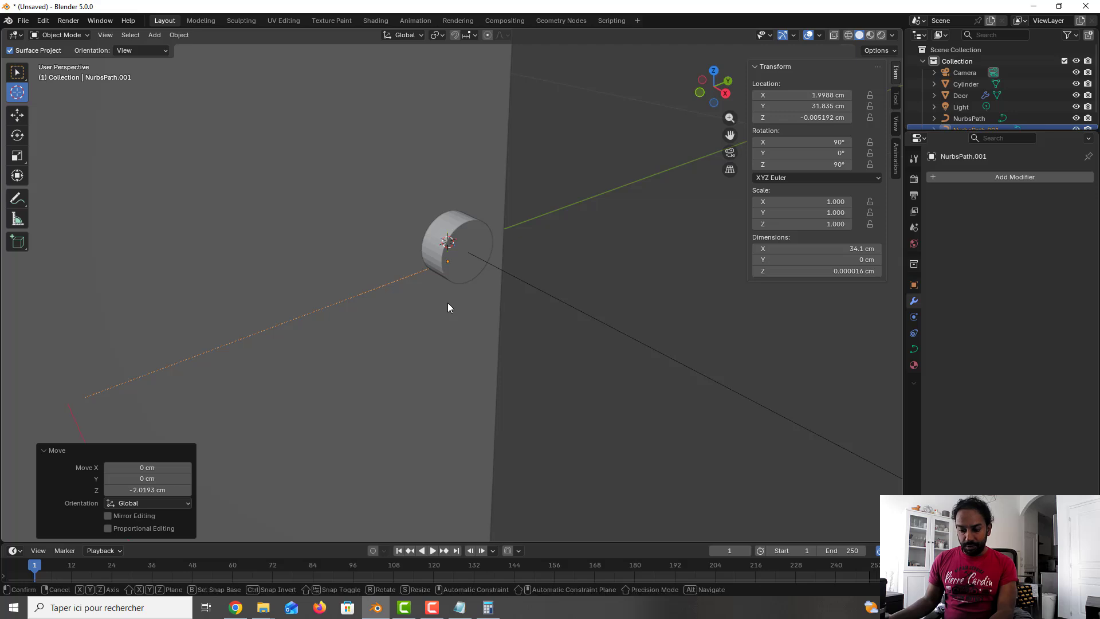
Step: Move the path about 3.1 cm along the X axis
{"action": "key", "text": "g"}
{"action": "key", "text": "x"}
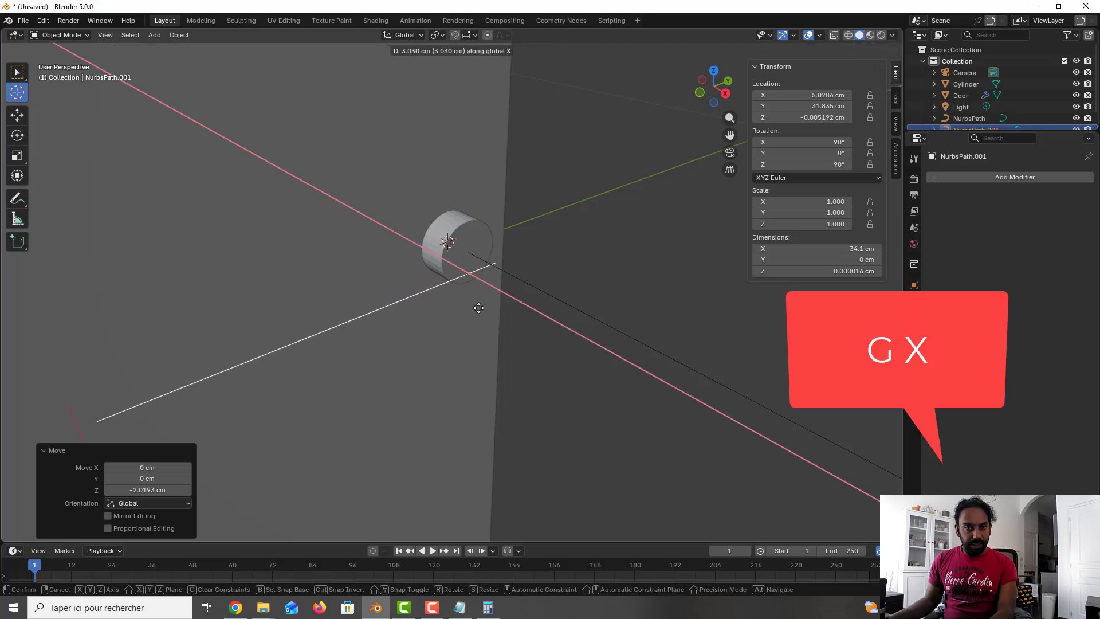
{"action": "left_click", "coordinate": [474, 306]}
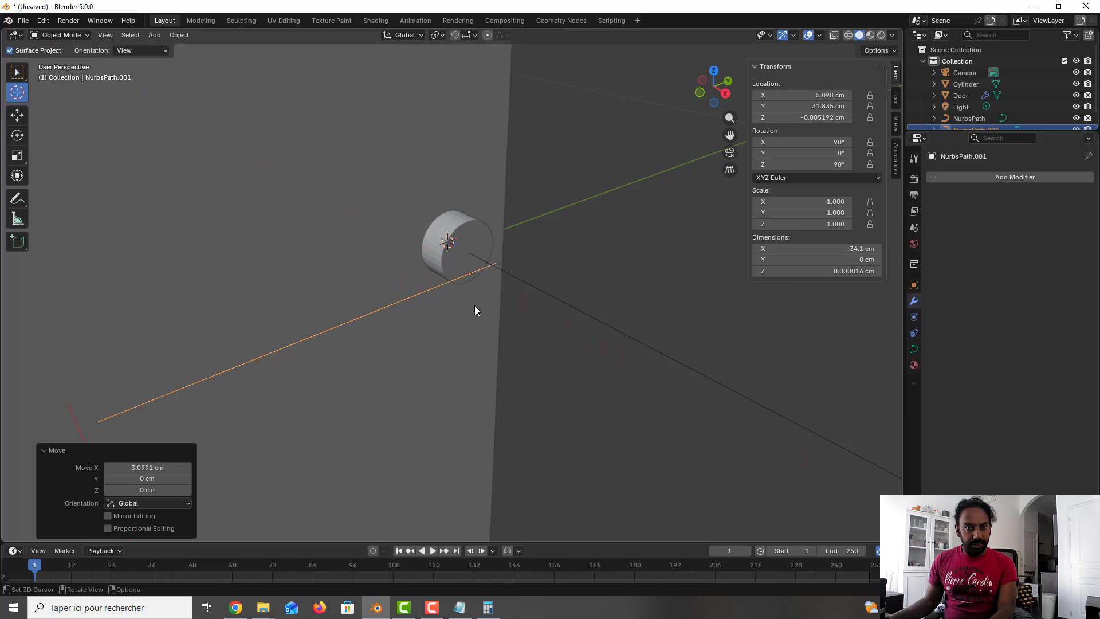
Step: Reposition the path in the side view about 3.1 cm along -Y and 2.3 cm up onto the doorknob
{"action": "key", "text": "KP_3"}
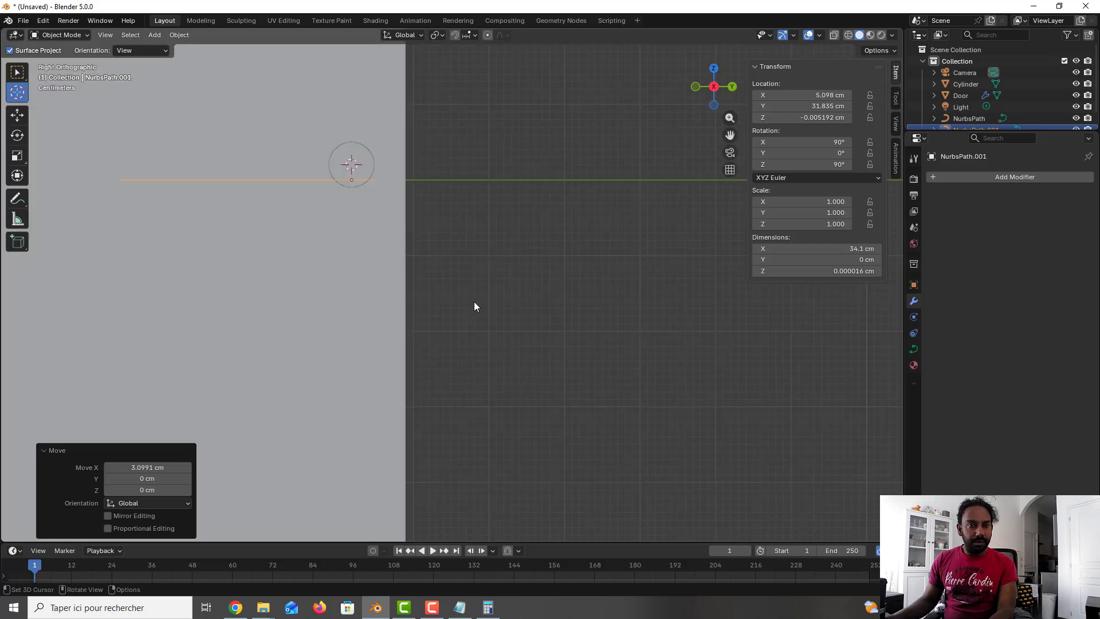
{"action": "key", "text": "g"}
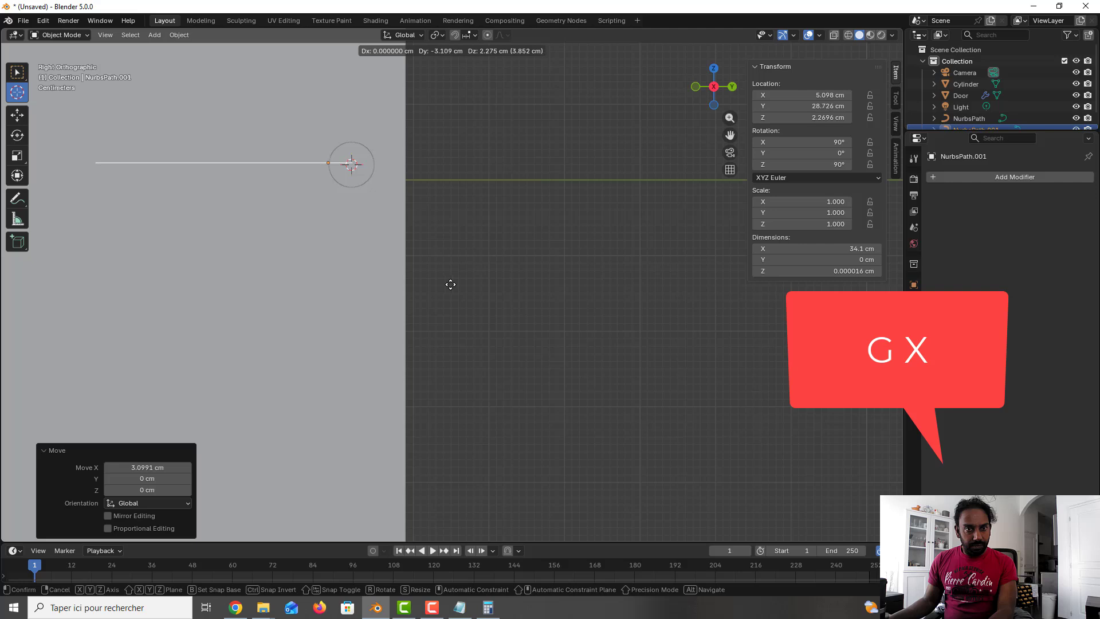
{"action": "left_click", "coordinate": [450, 285]}
{"action": "middle_click_drag", "start_coordinate": [339, 221], "coordinate": [420, 277]}
{"action": "key", "text": "KP_1"}
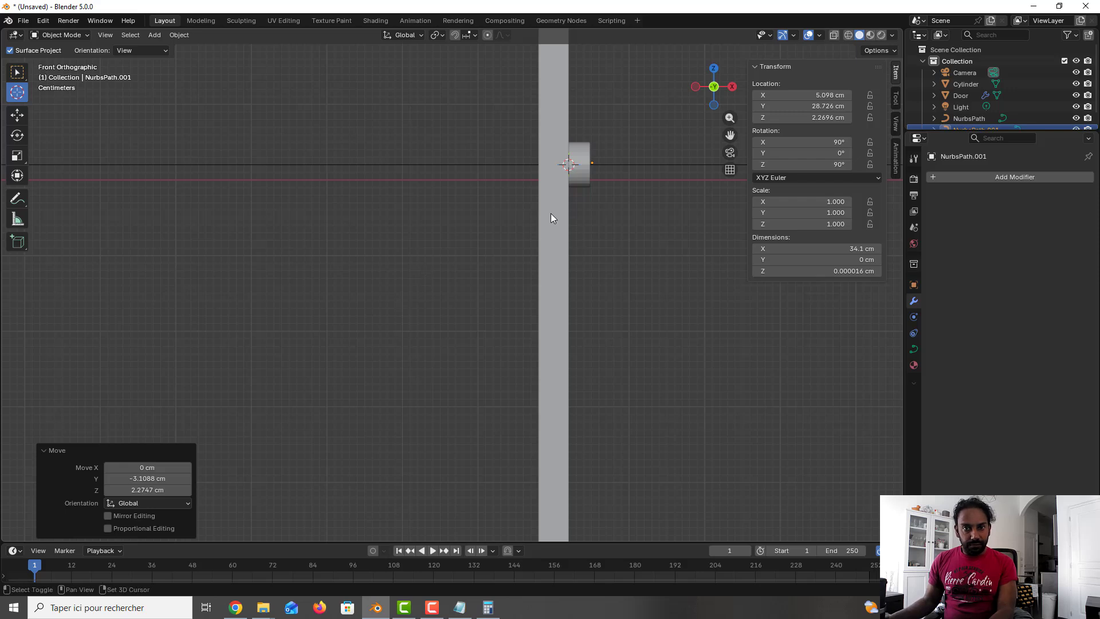
Step: Move the path about 3.9 cm along the X axis in the front view
{"action": "middle_click_drag", "start_coordinate": [551, 213], "coordinate": [376, 321], "text": "shift"}
{"action": "scroll", "coordinate": [452, 270], "scroll_direction": "up", "scroll_amount": 4}
{"action": "scroll", "coordinate": [454, 275], "scroll_direction": "up", "scroll_amount": 2}
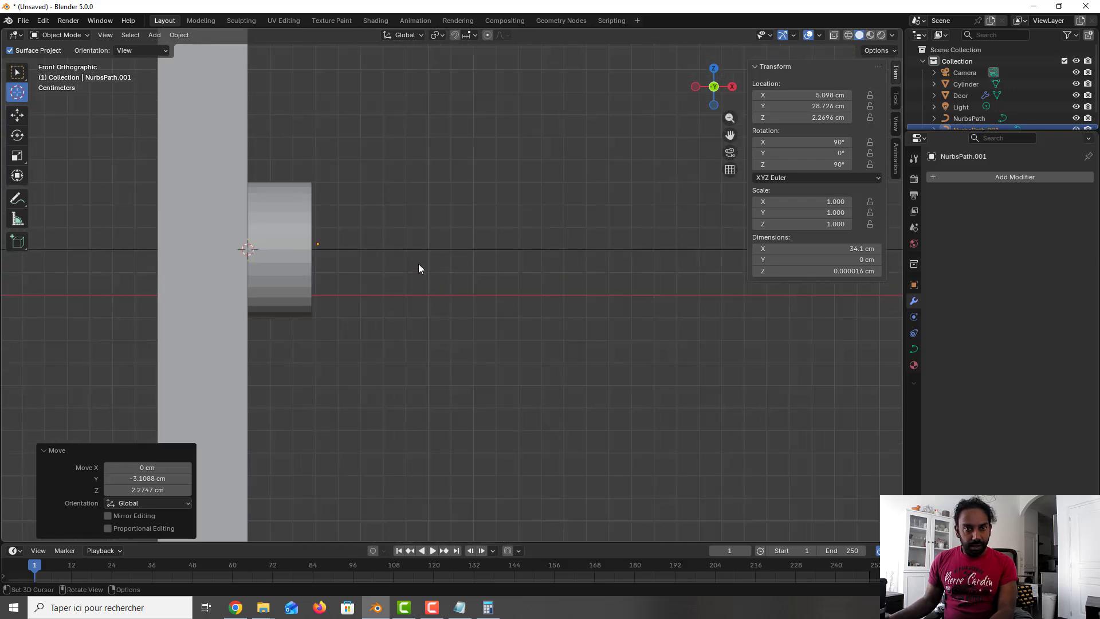
{"action": "key", "text": "g"}
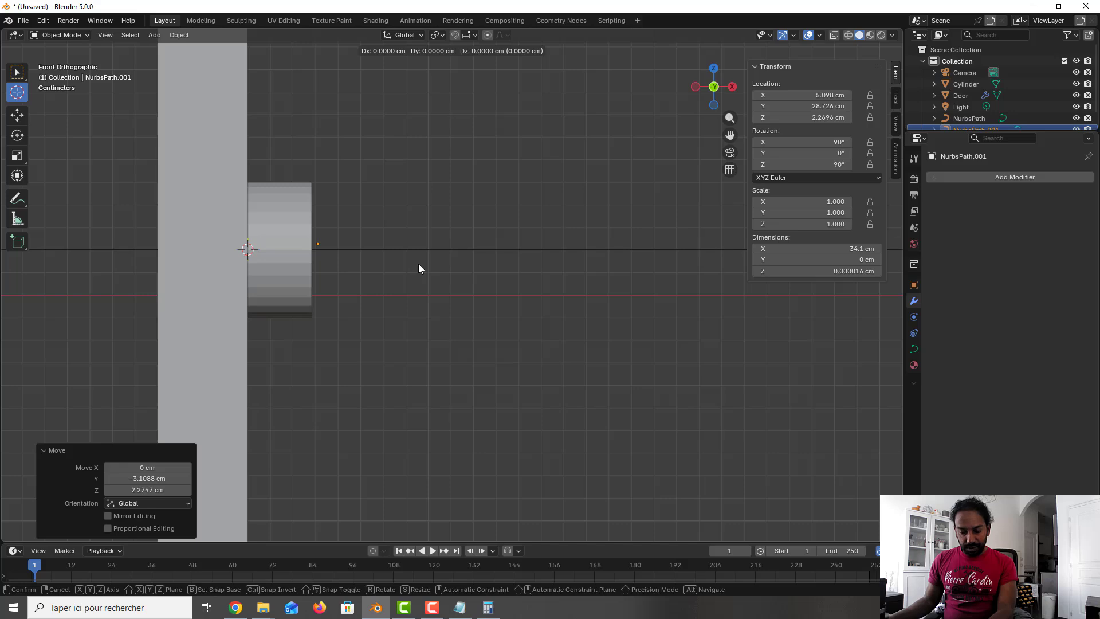
{"action": "key", "text": "z"}
{"action": "key", "text": "x"}
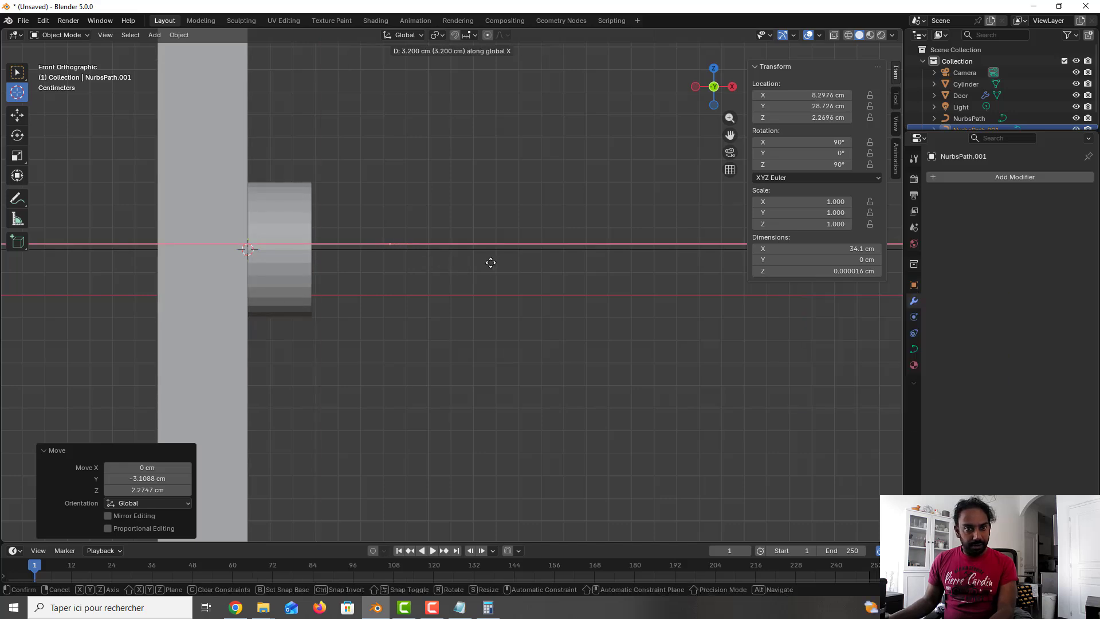
{"action": "left_click", "coordinate": [498, 269]}
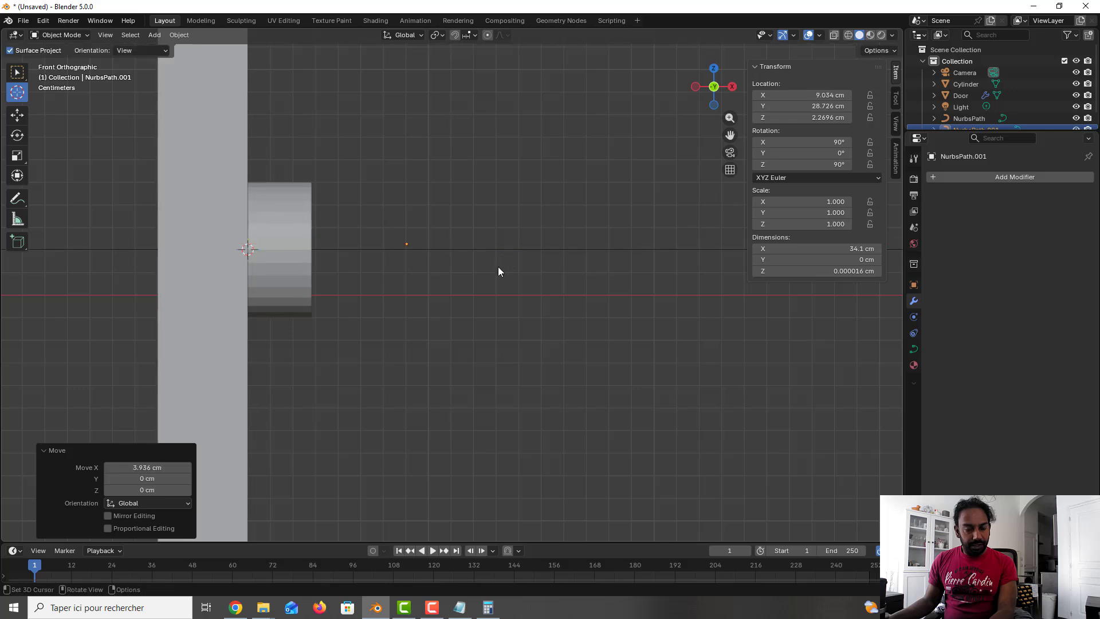
Step: In edit mode, move the path's end control point at the doorknob about 4.5 cm along -X
{"action": "middle_click_drag", "start_coordinate": [498, 271], "coordinate": [344, 286]}
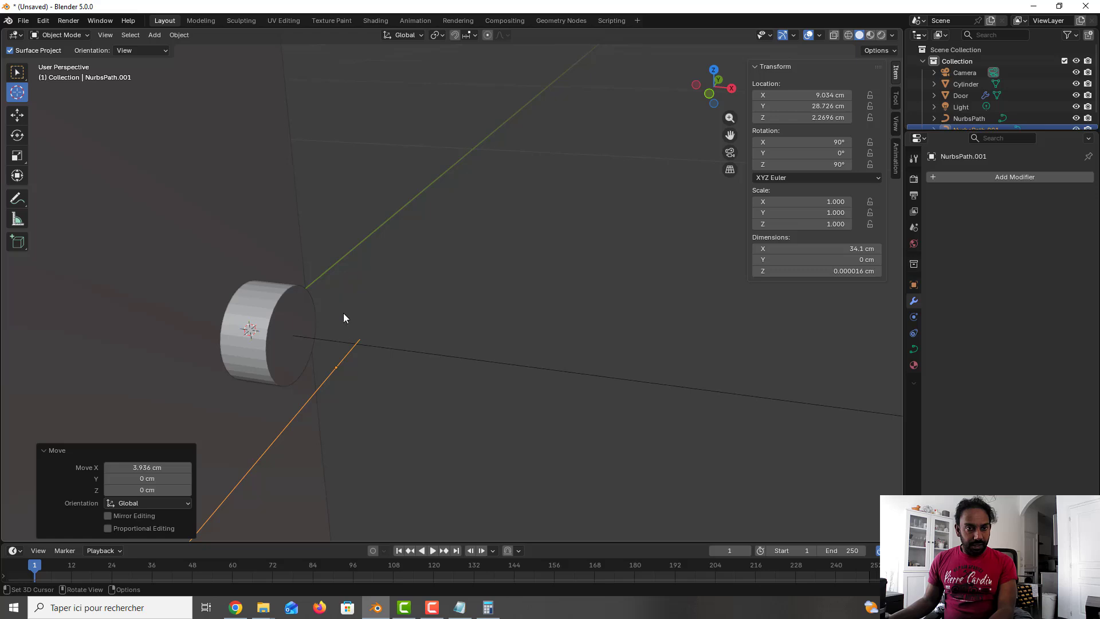
{"action": "left_click", "coordinate": [339, 365]}
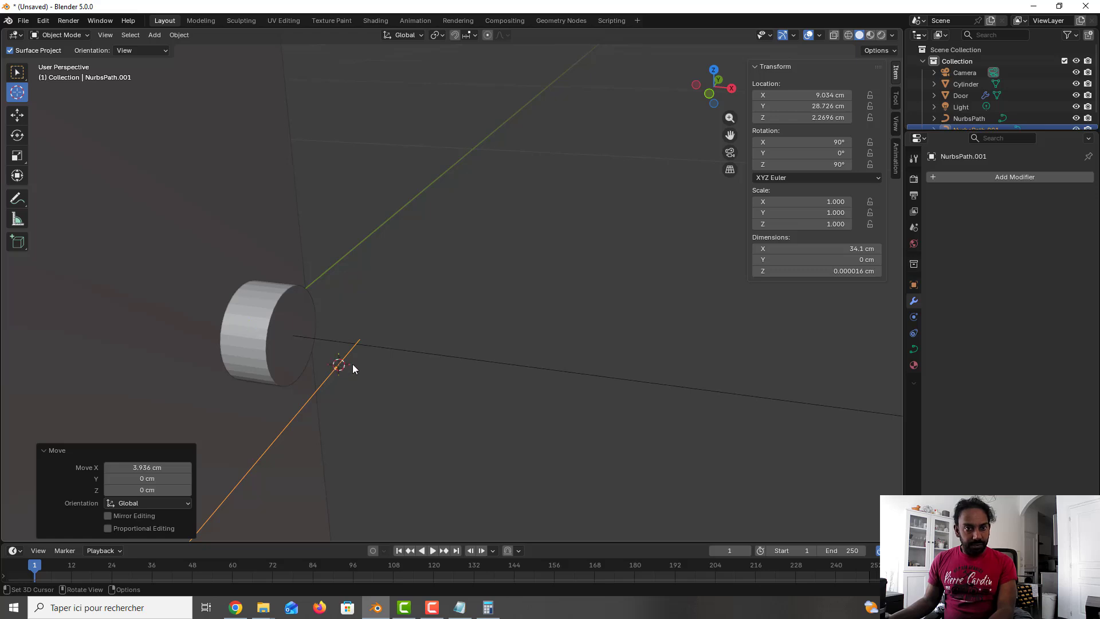
{"action": "left_click", "coordinate": [17, 79]}
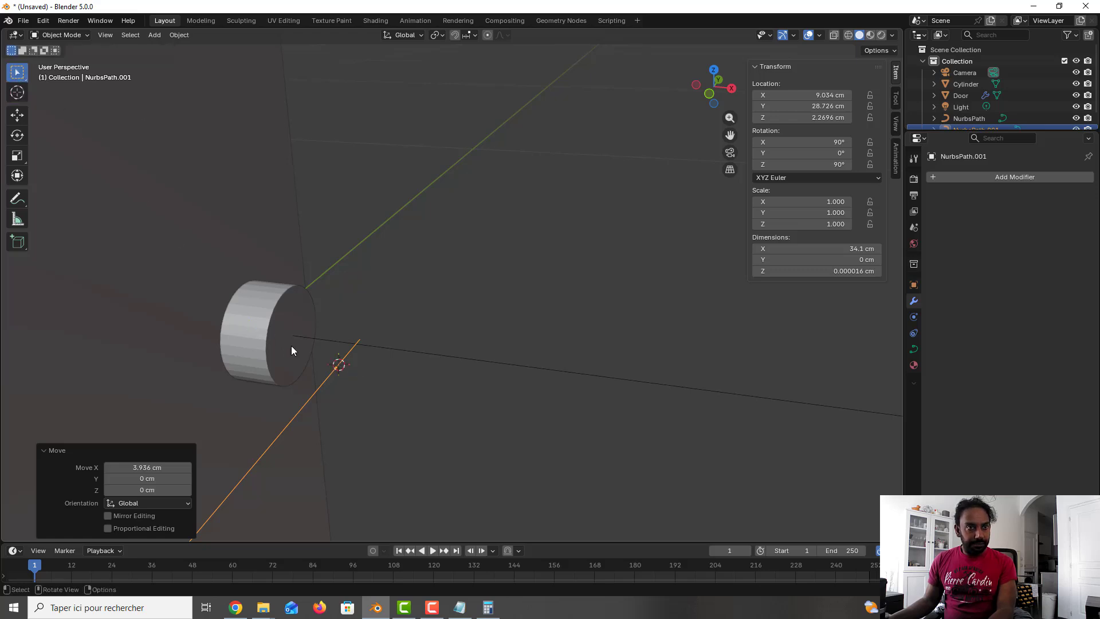
{"action": "key", "text": "Tab"}
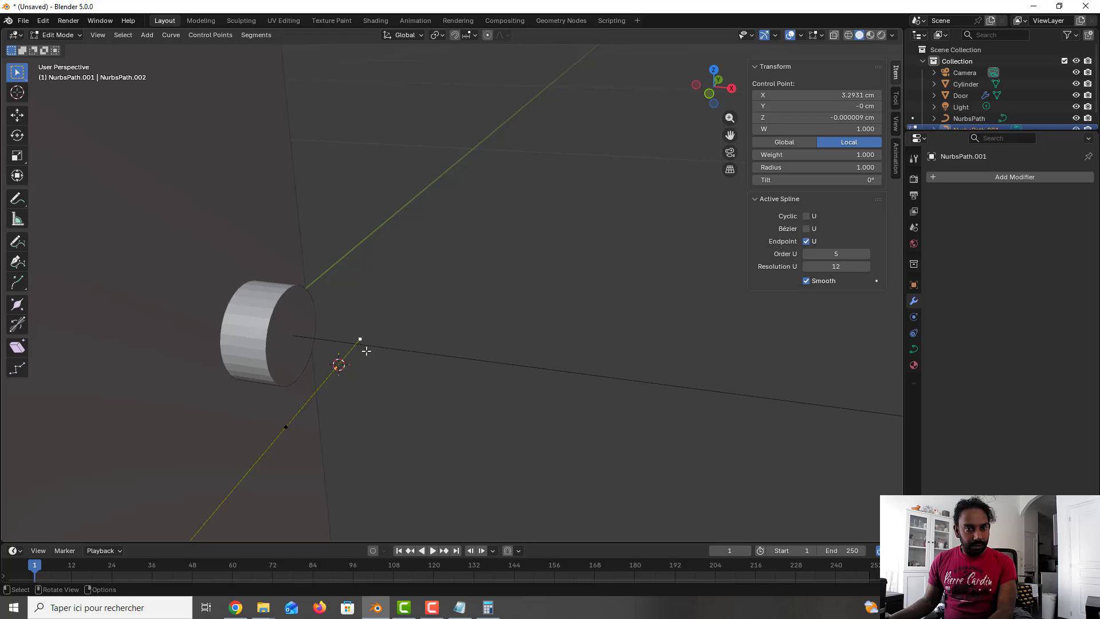
{"action": "middle_click_drag", "start_coordinate": [365, 350], "coordinate": [444, 343]}
{"action": "key", "text": "g"}
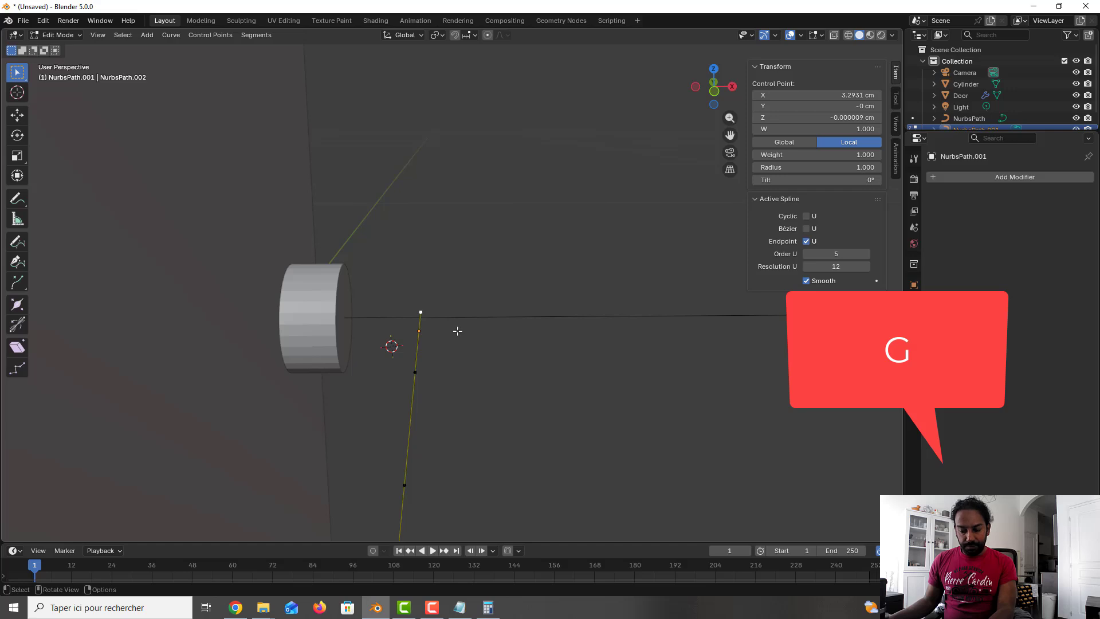
{"action": "key", "text": "x"}
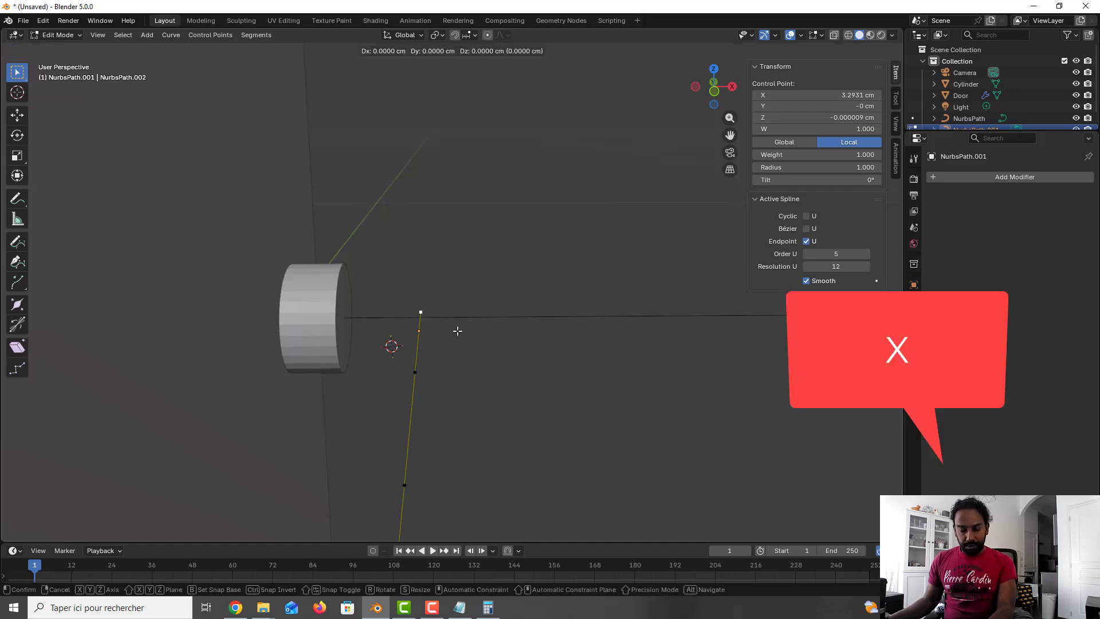
{"action": "left_click", "coordinate": [379, 328]}
Step: Move the neighbouring control point about 4.6 cm along the Y axis
{"action": "middle_click_drag", "start_coordinate": [398, 390], "coordinate": [319, 365]}
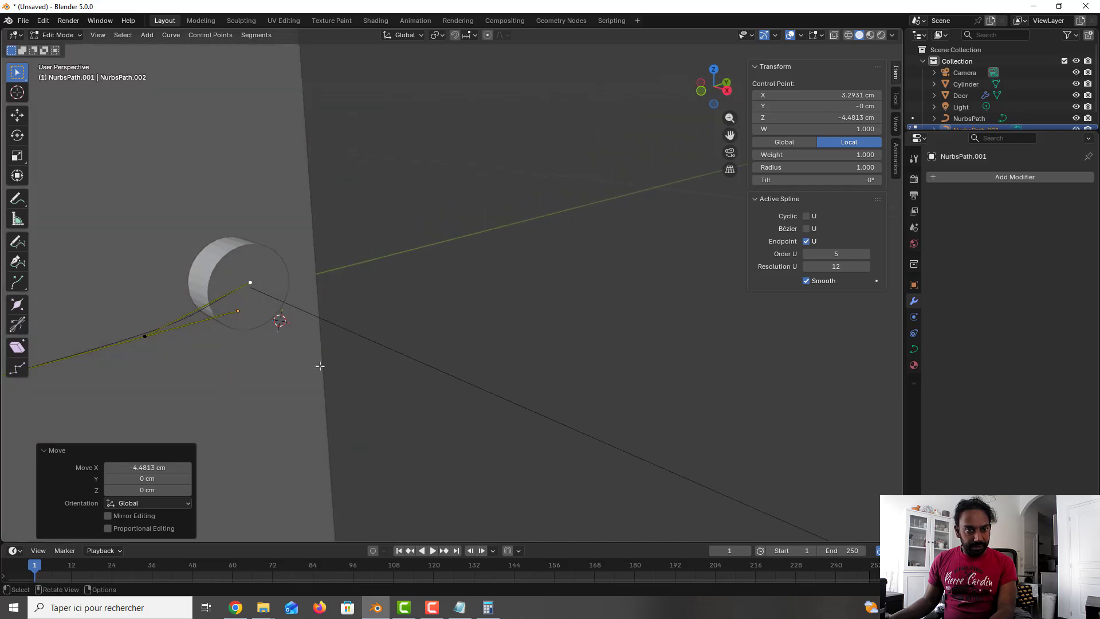
{"action": "left_click", "coordinate": [279, 319]}
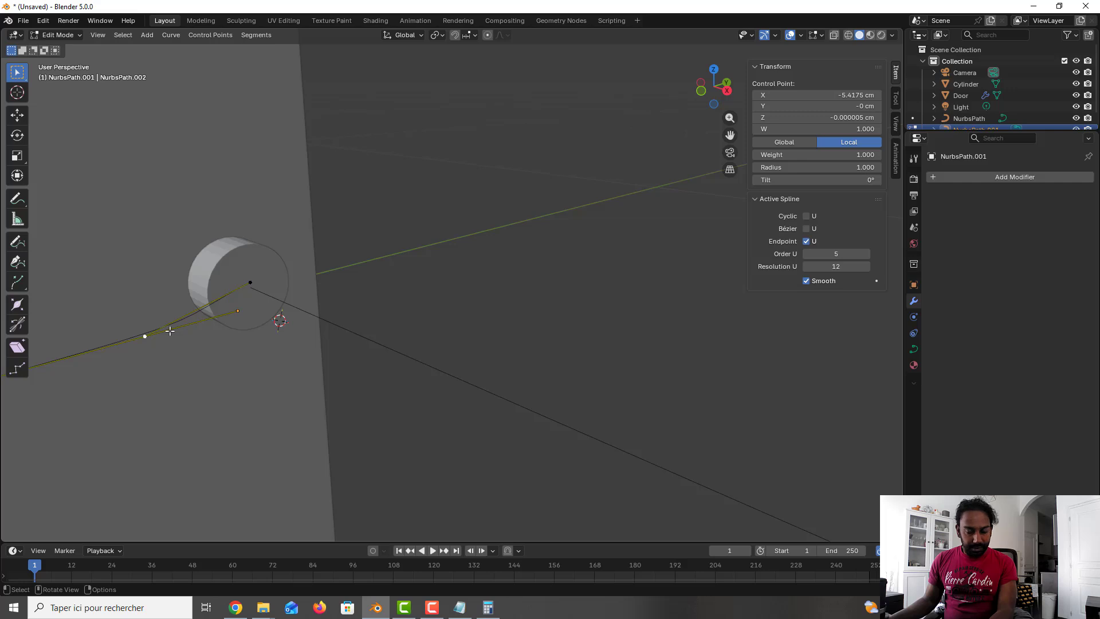
{"action": "key", "text": "g"}
{"action": "key", "text": "y"}
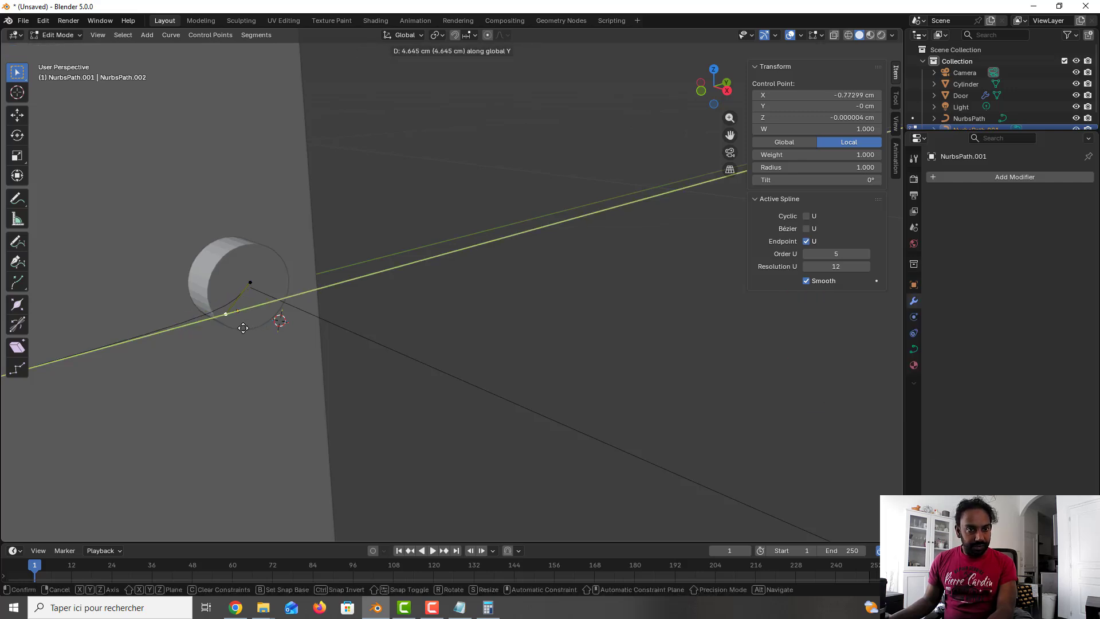
{"action": "left_click", "coordinate": [243, 328]}
Step: In the side view, move the next control point about 7.7 cm along the Y axis
{"action": "left_click", "coordinate": [252, 333]}
{"action": "scroll", "coordinate": [252, 333], "scroll_direction": "down", "scroll_amount": 2}
{"action": "scroll", "coordinate": [252, 332], "scroll_direction": "down", "scroll_amount": 1}
{"action": "scroll", "coordinate": [252, 333], "scroll_direction": "up", "scroll_amount": 1}
{"action": "scroll", "coordinate": [252, 333], "scroll_direction": "down", "scroll_amount": 1}
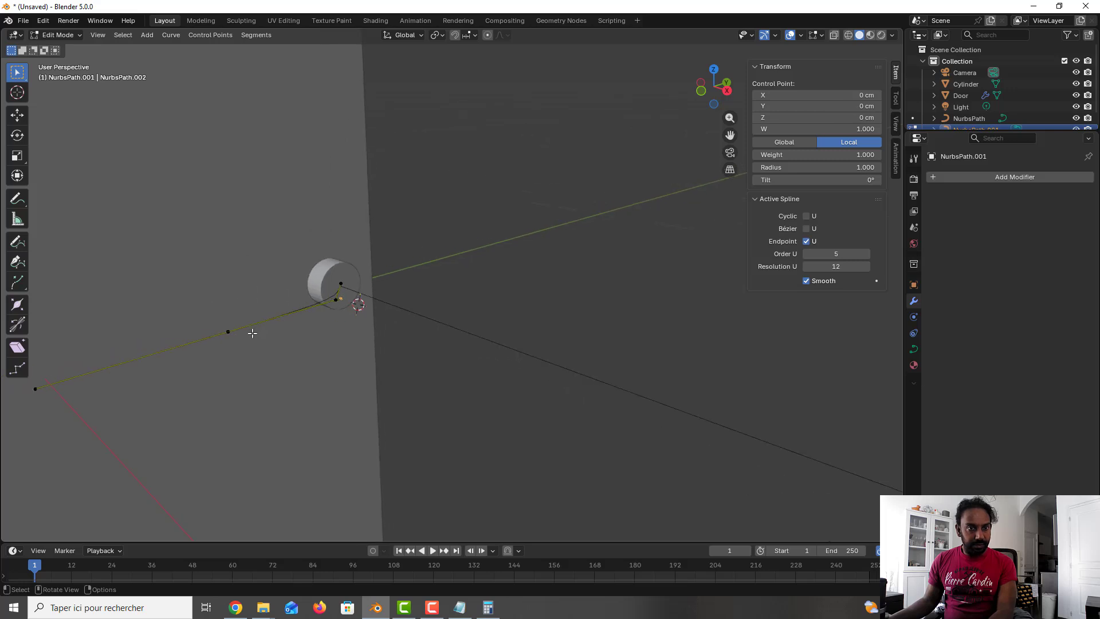
{"action": "key", "text": "KP_3"}
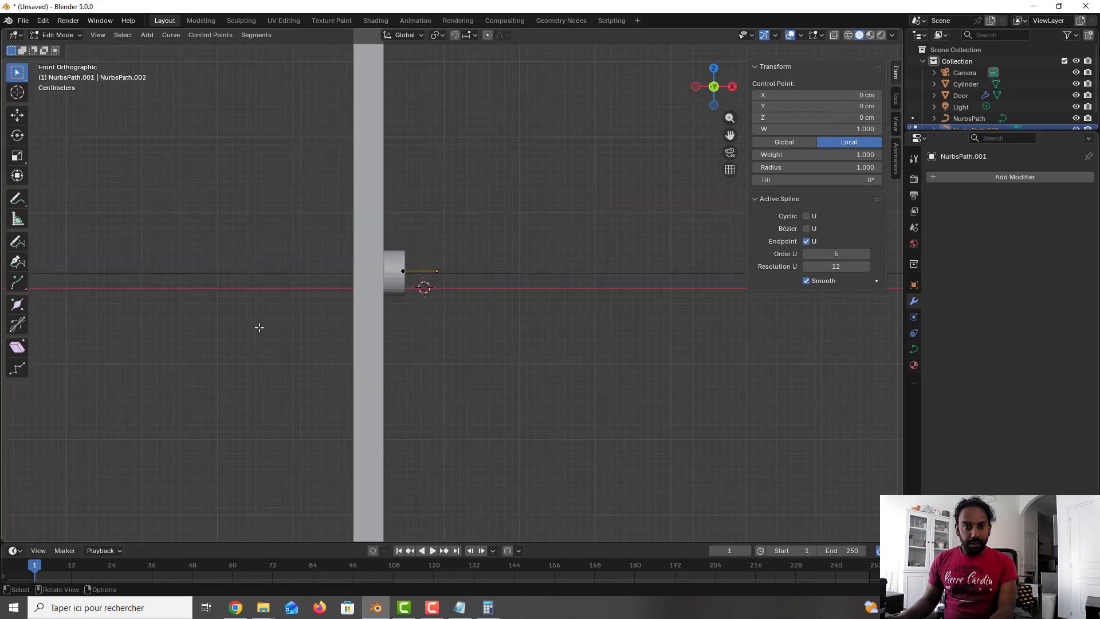
{"action": "left_click_drag", "start_coordinate": [191, 239], "coordinate": [245, 312]}
{"action": "key", "text": "g"}
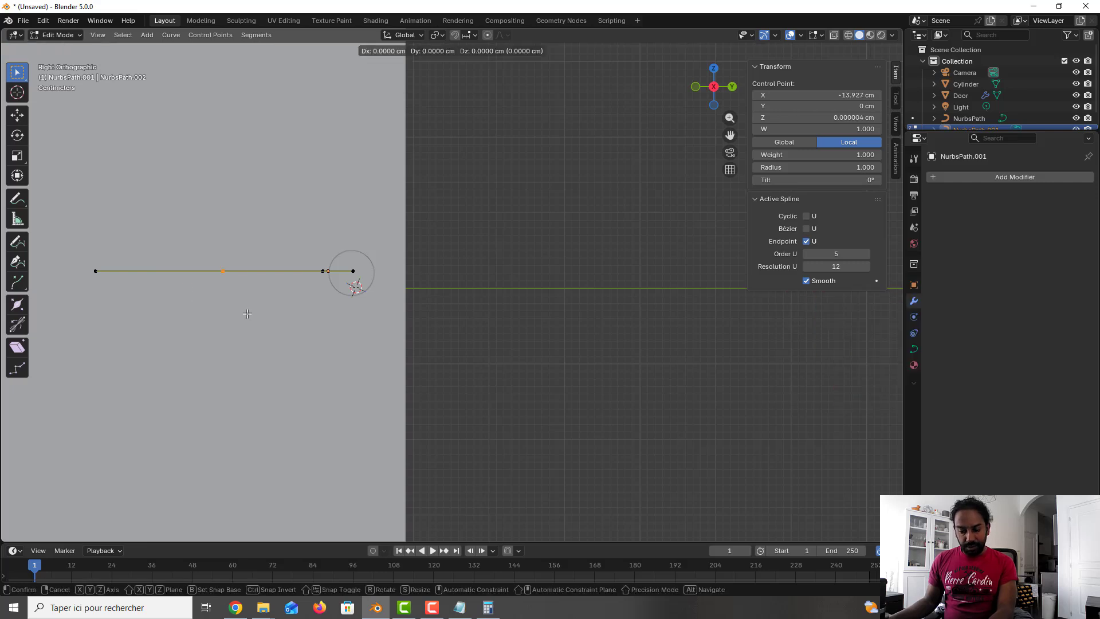
{"action": "key", "text": "y"}
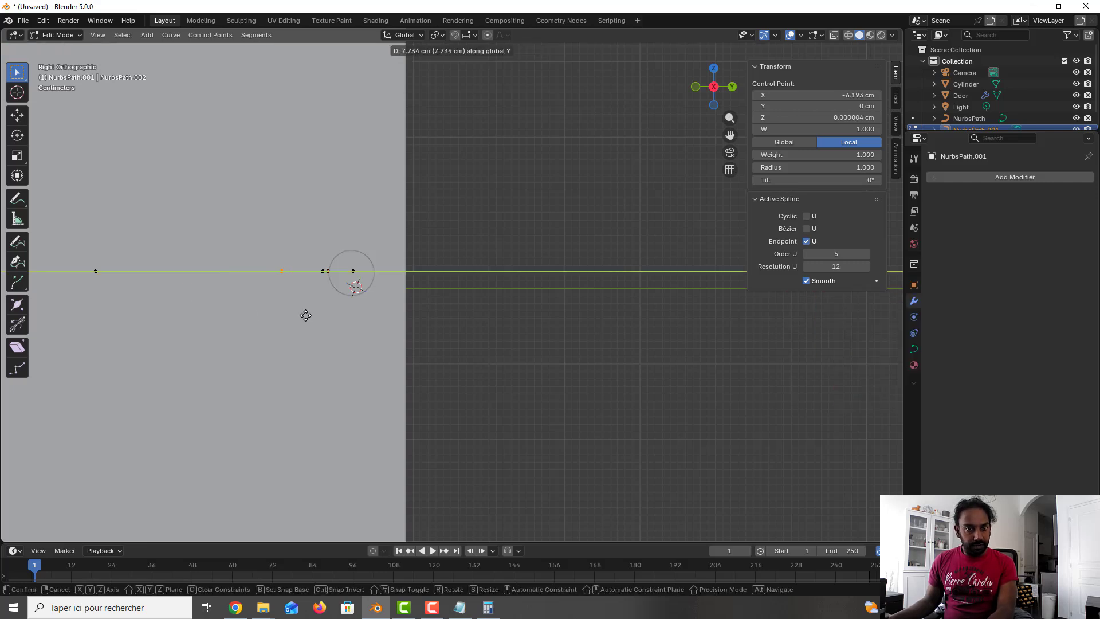
{"action": "left_click", "coordinate": [285, 313]}
Step: Move the far end control point about 15.1 cm along Y and return to object mode
{"action": "left_click_drag", "start_coordinate": [81, 255], "coordinate": [133, 308]}
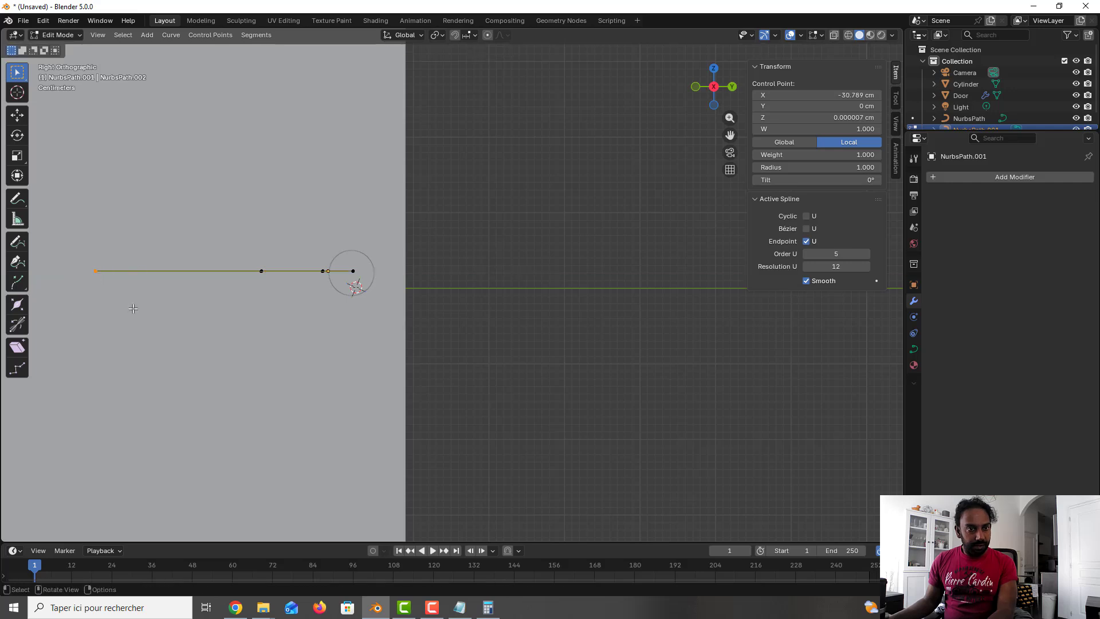
{"action": "key", "text": "g"}
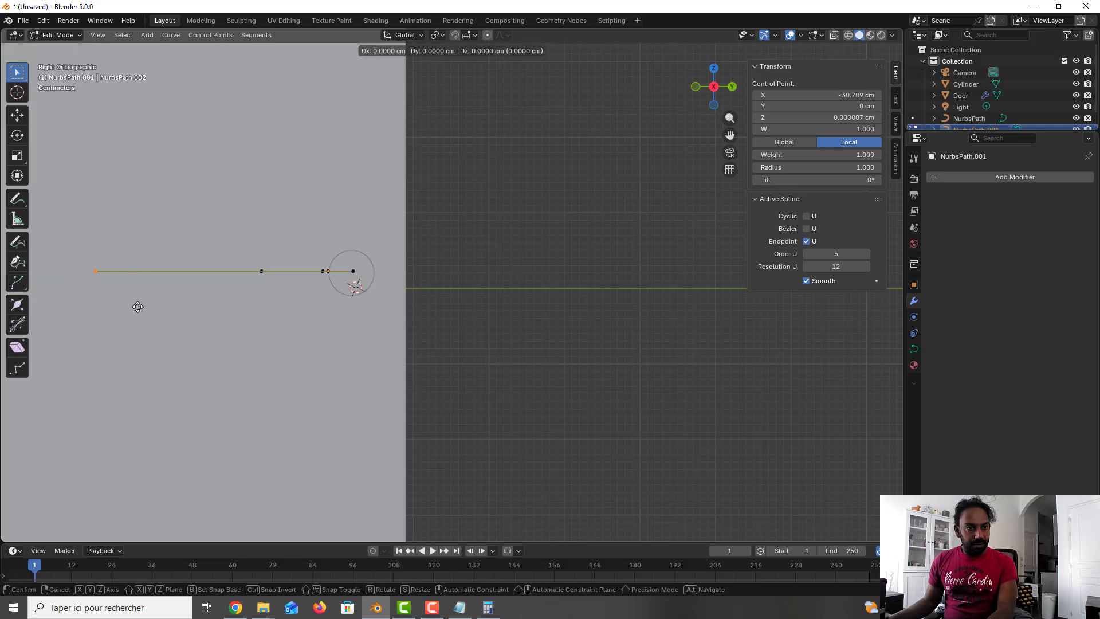
{"action": "key", "text": "y"}
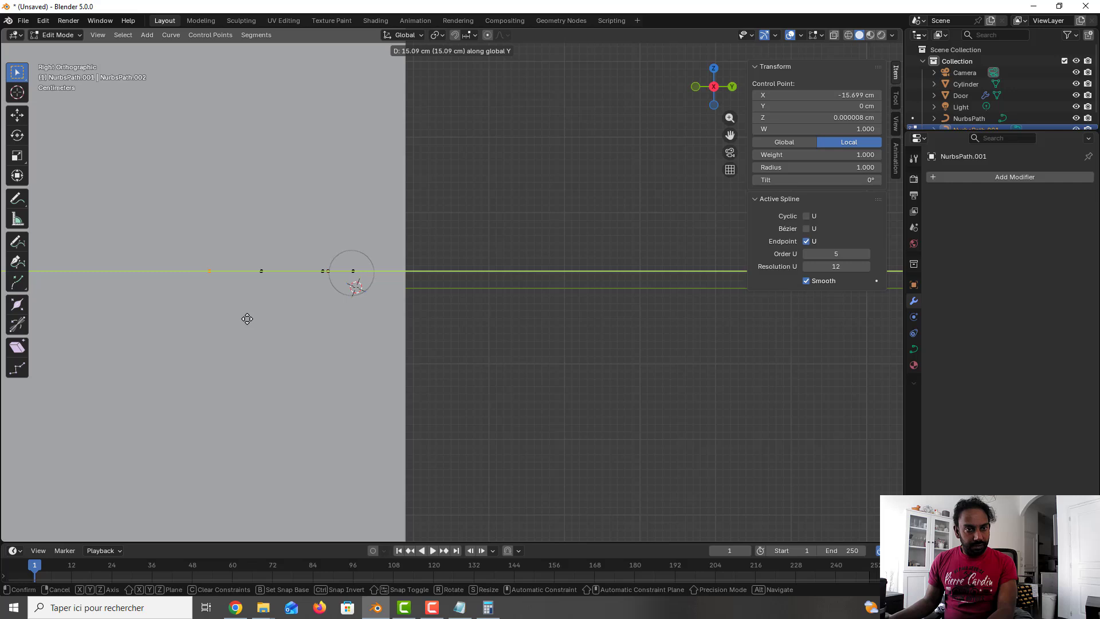
{"action": "left_click", "coordinate": [218, 316]}
{"action": "key", "text": "Tab"}
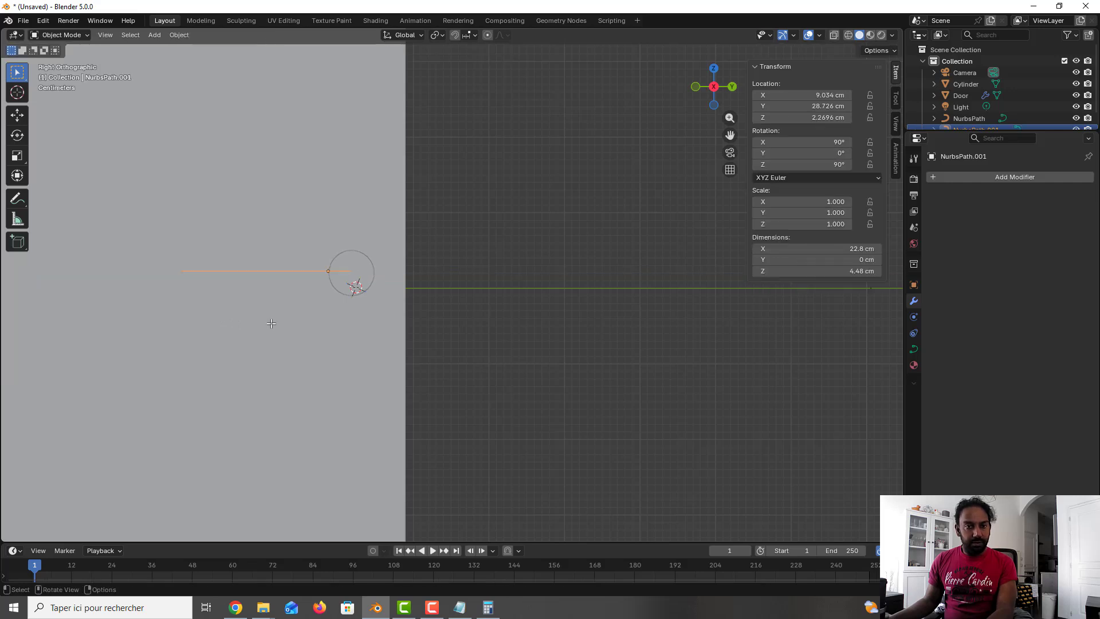
Step: Add a Bézier circle aligned to the view with a radius of 2 cm
{"action": "middle_click_drag", "start_coordinate": [270, 320], "coordinate": [324, 329]}
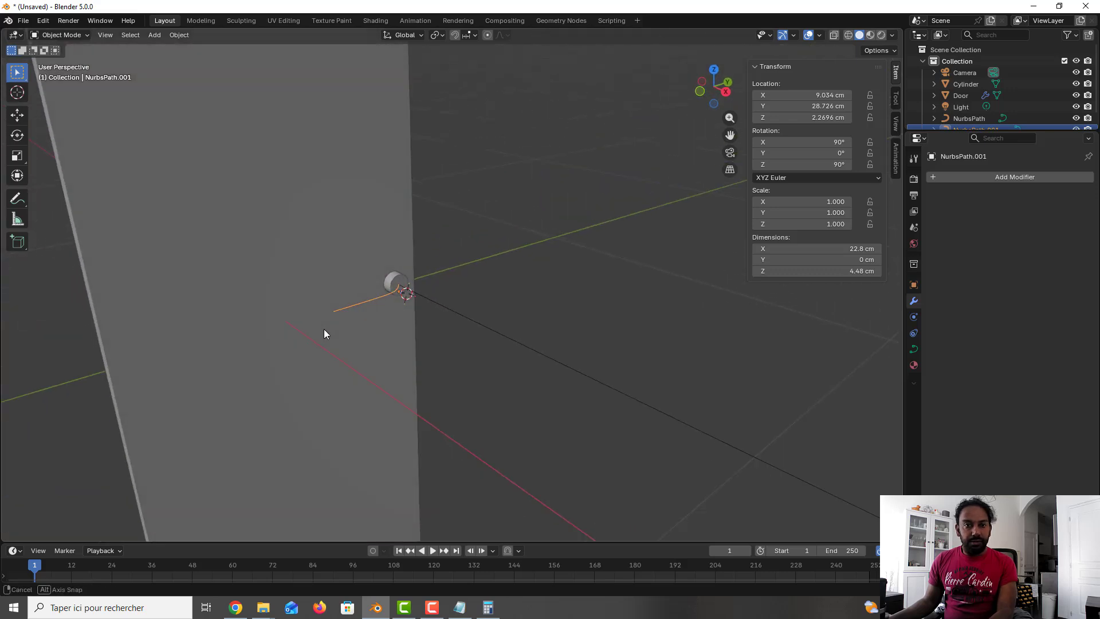
{"action": "key", "text": "KP_3"}
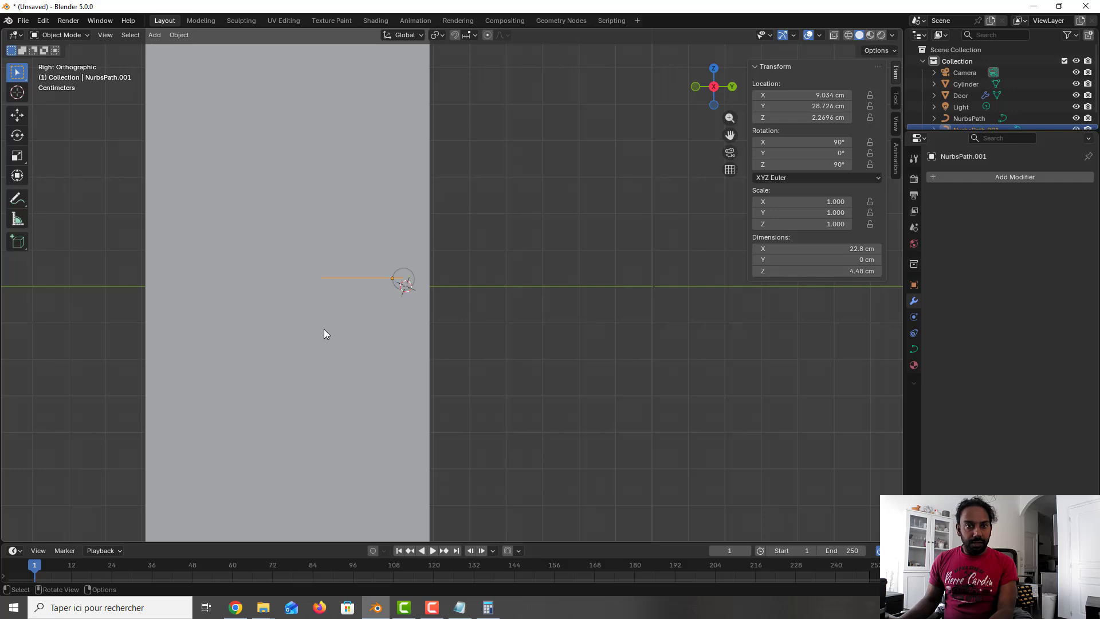
{"action": "key", "text": "KP_1"}
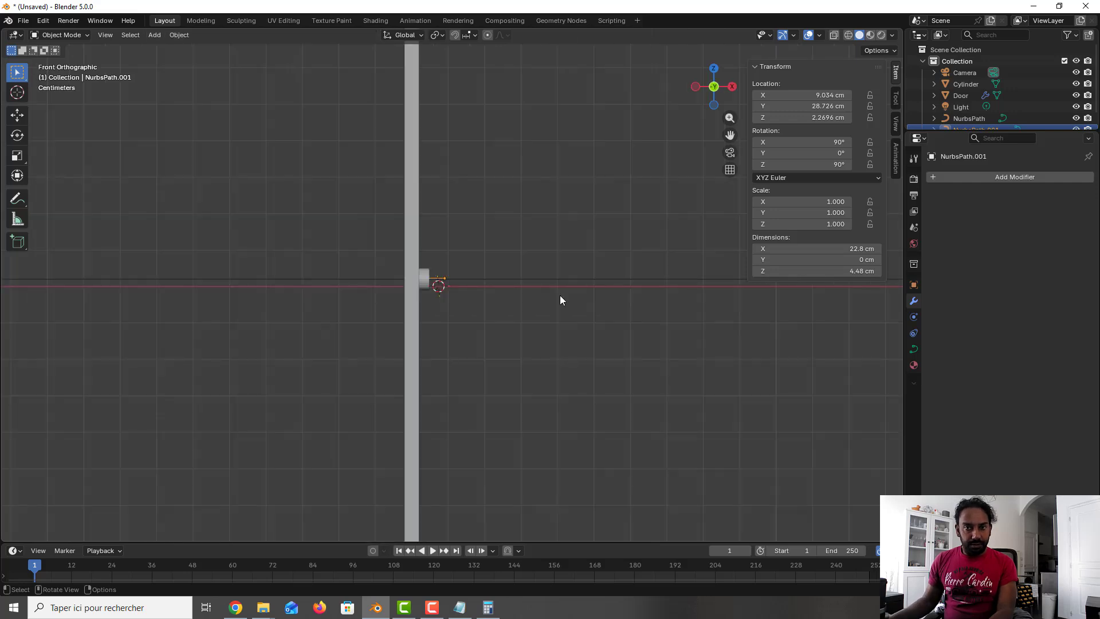
{"action": "key", "text": "shift+a"}
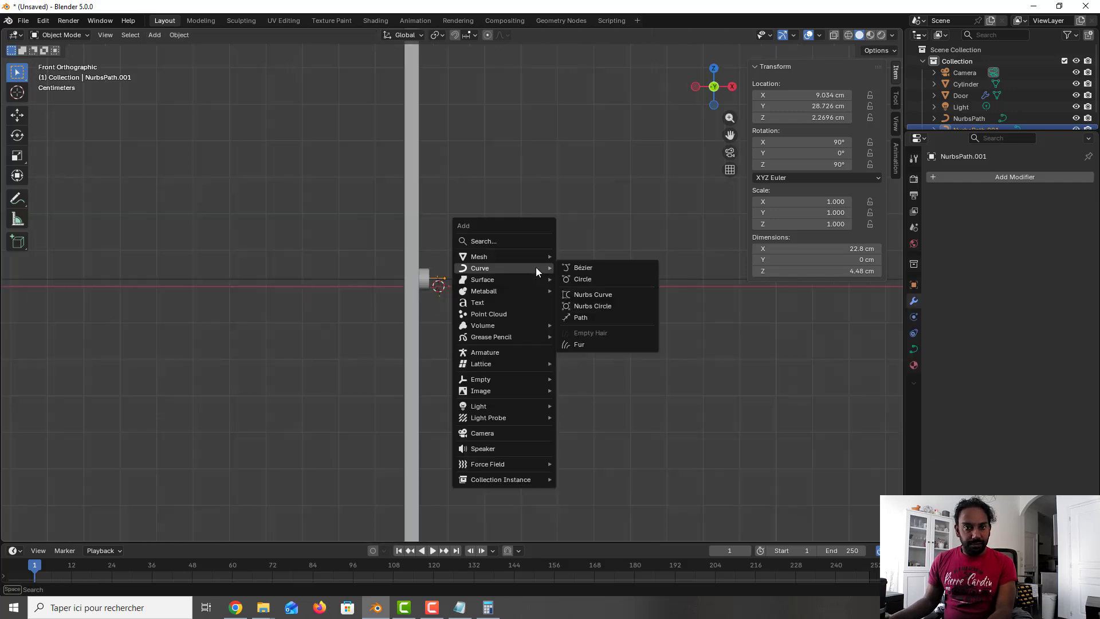
{"action": "mouse_move", "coordinate": [538, 256]}
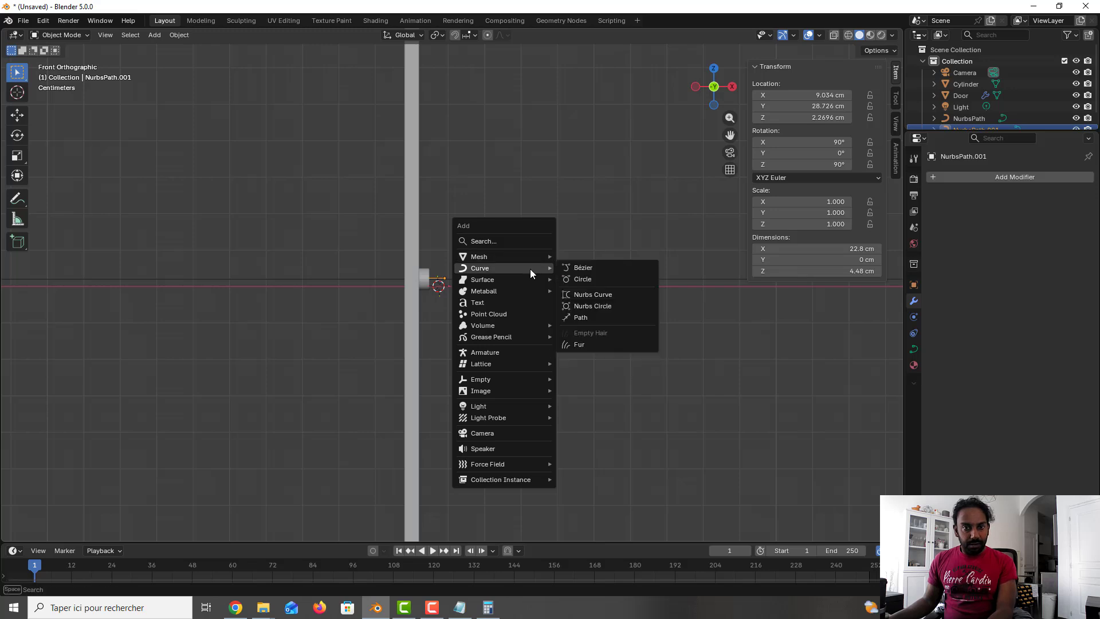
{"action": "left_click", "coordinate": [579, 283]}
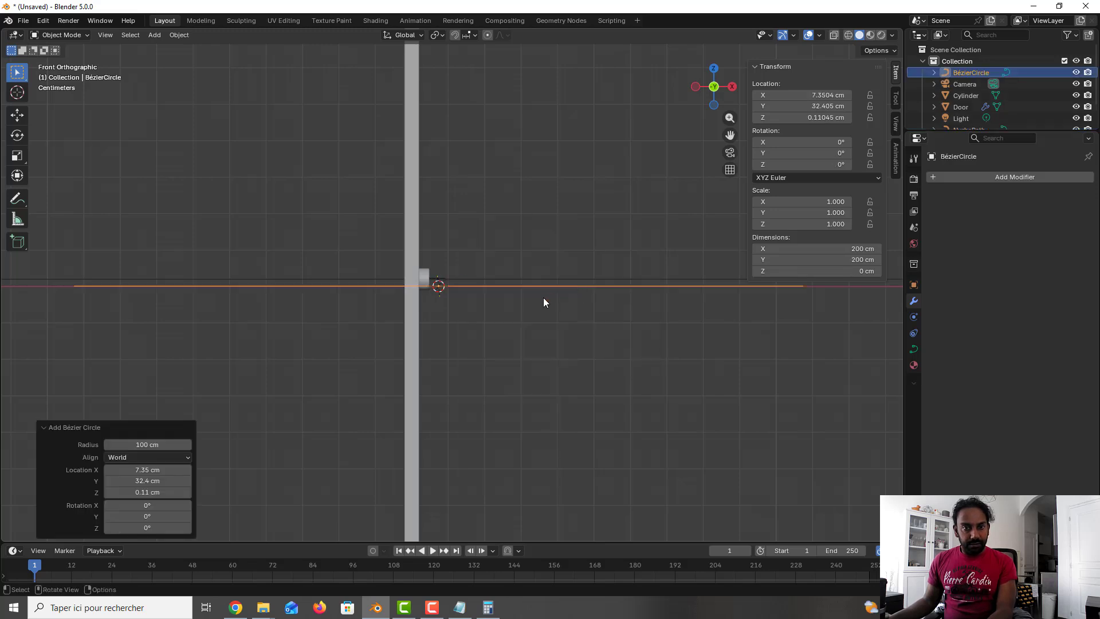
{"action": "left_click", "coordinate": [169, 457]}
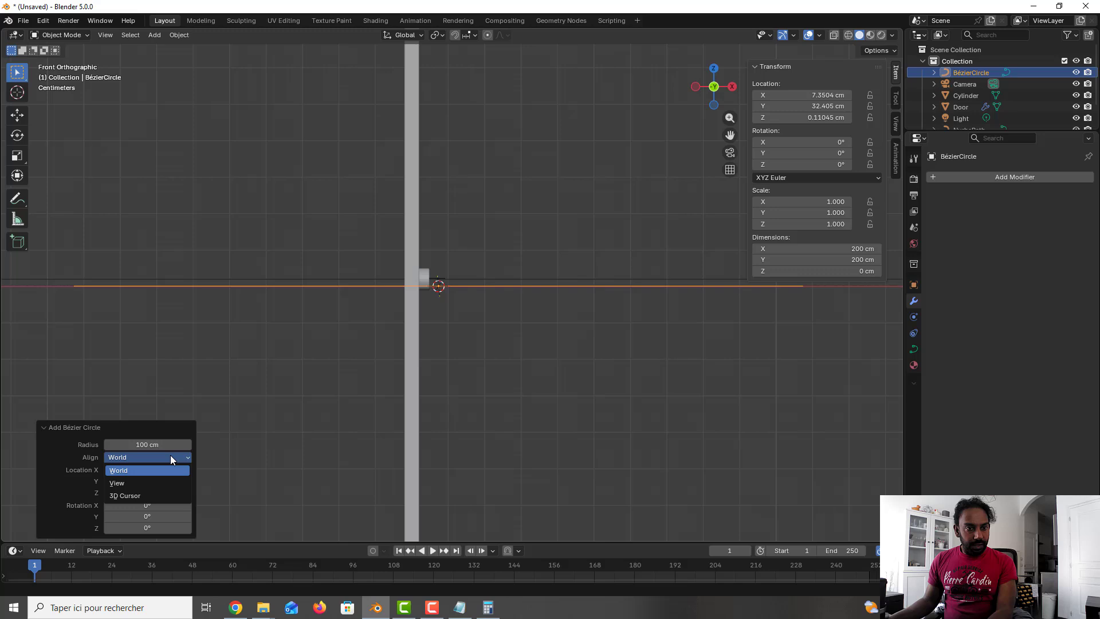
{"action": "left_click", "coordinate": [160, 483]}
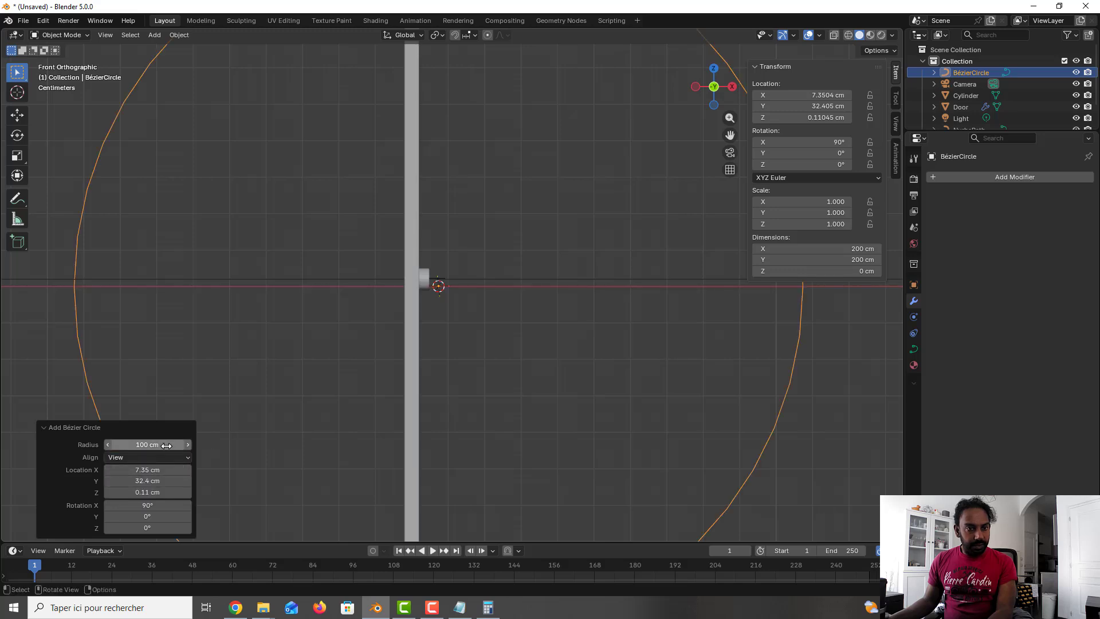
{"action": "left_click_drag", "start_coordinate": [161, 445], "coordinate": [107, 446]}
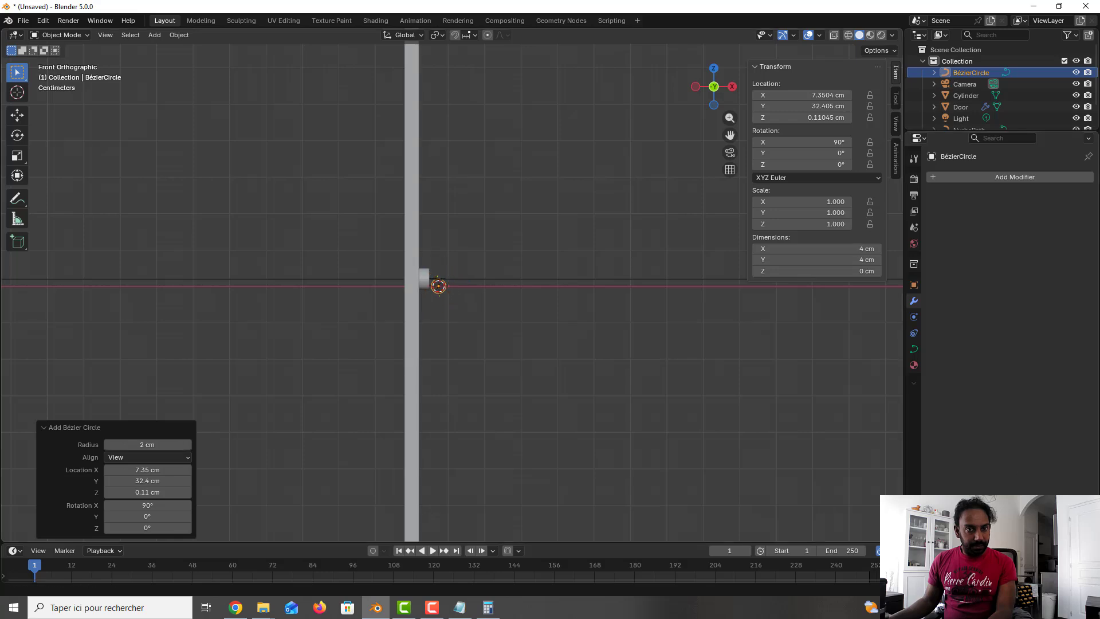
Step: Select the handle path and set its geometry bevel type to Object
{"action": "middle_click_drag", "start_coordinate": [554, 325], "coordinate": [396, 306]}
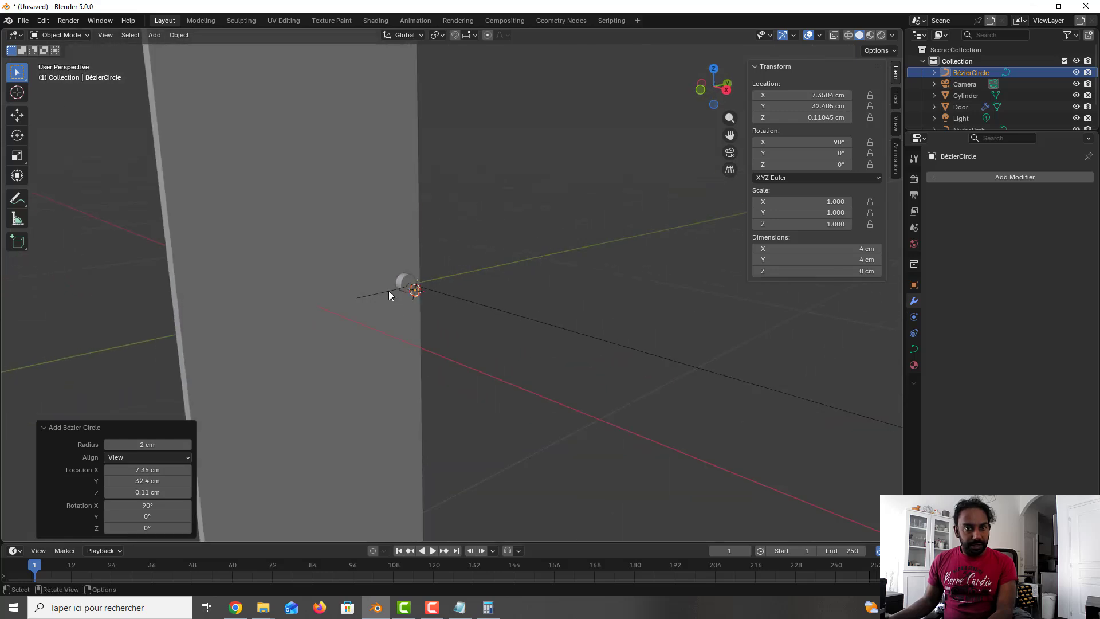
{"action": "left_click", "coordinate": [389, 292]}
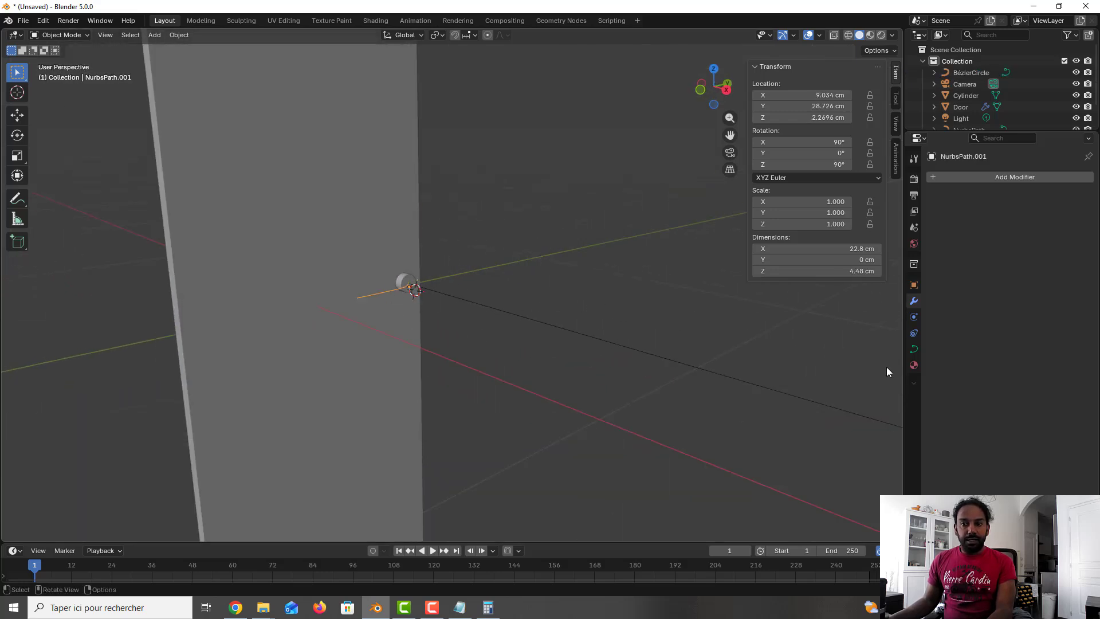
{"action": "left_click", "coordinate": [914, 352]}
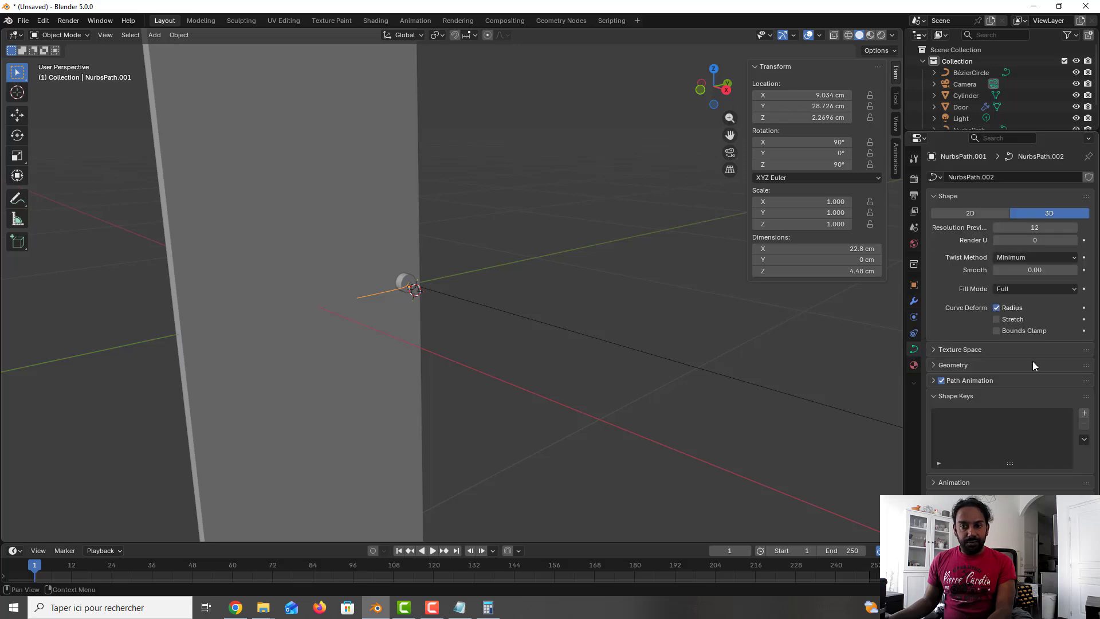
{"action": "left_click", "coordinate": [966, 365]}
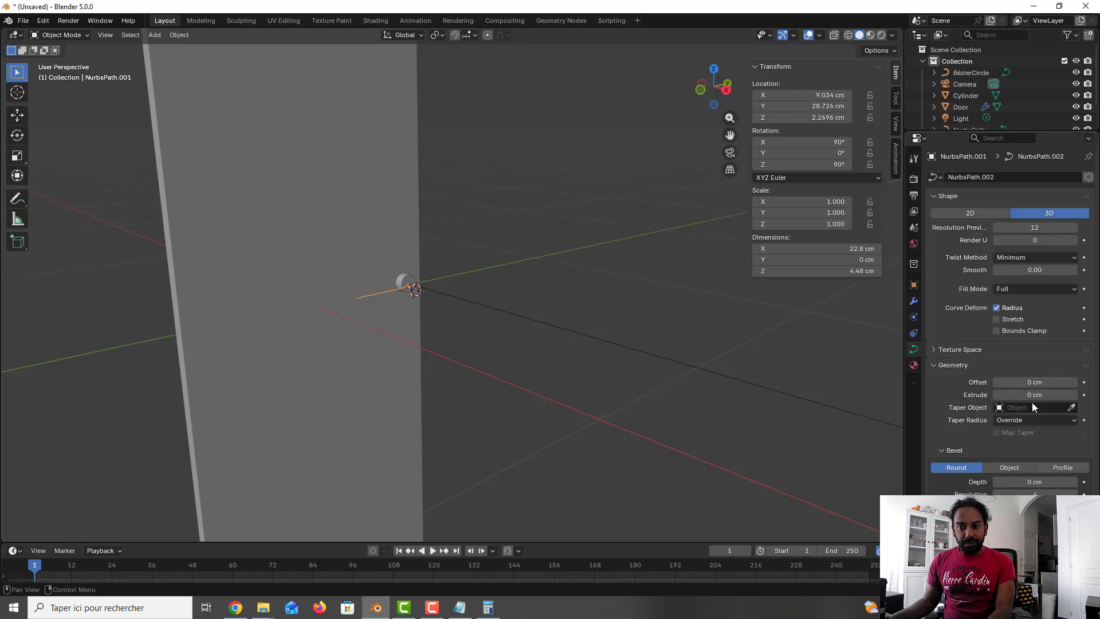
{"action": "left_click", "coordinate": [1014, 469]}
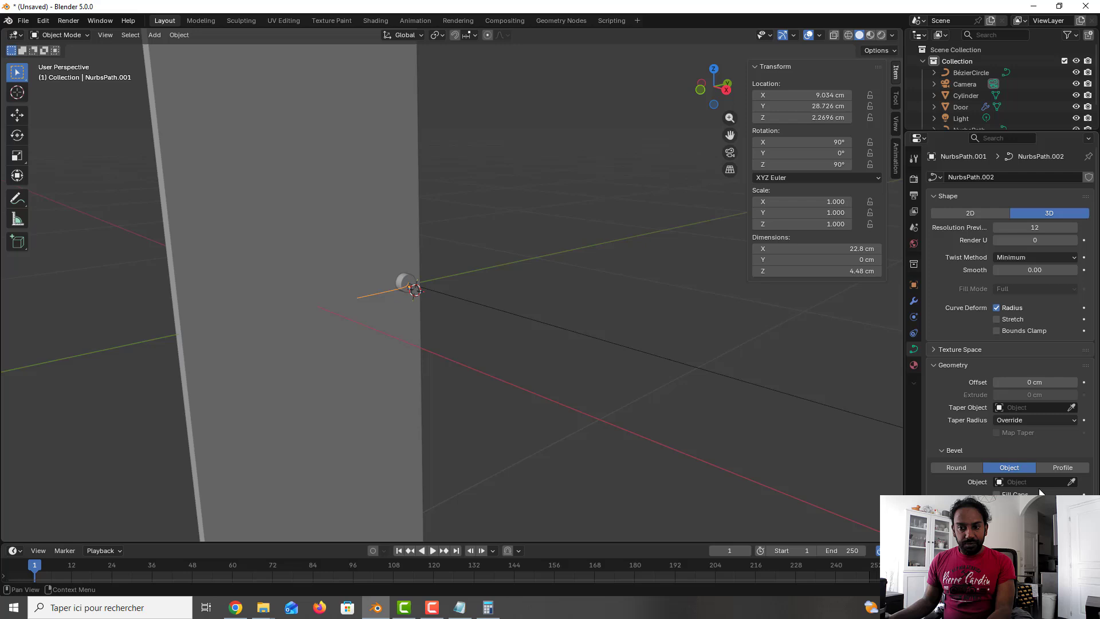
Step: Set the handle path's bevel object to BézierCircle
{"action": "left_click", "coordinate": [1071, 482]}
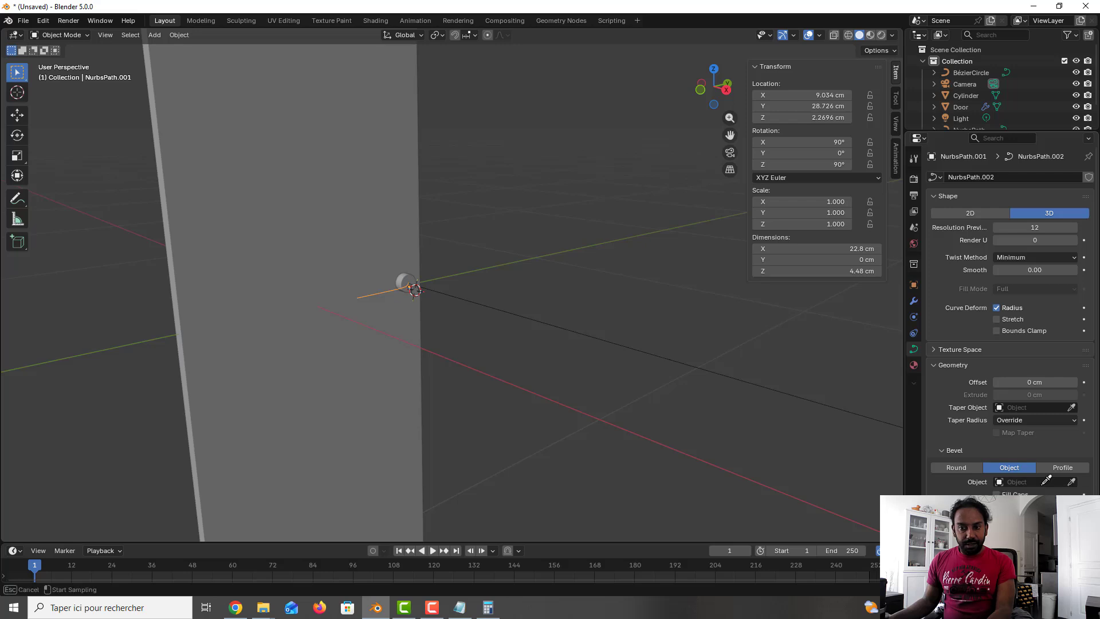
{"action": "left_click", "coordinate": [1000, 481]}
{"action": "left_click", "coordinate": [998, 481]}
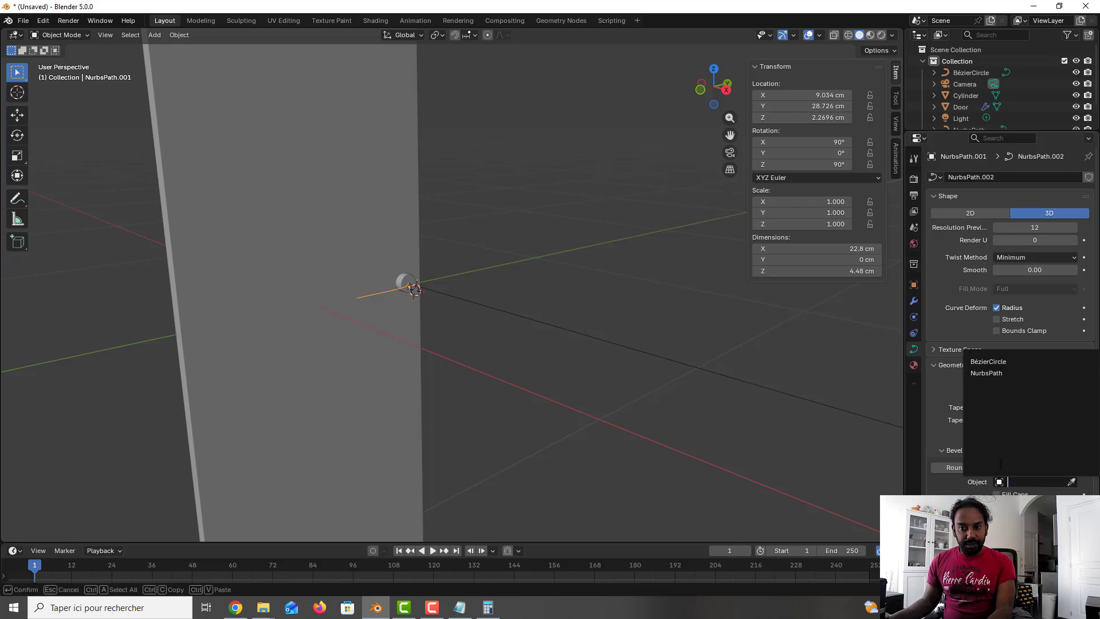
{"action": "left_click", "coordinate": [999, 361]}
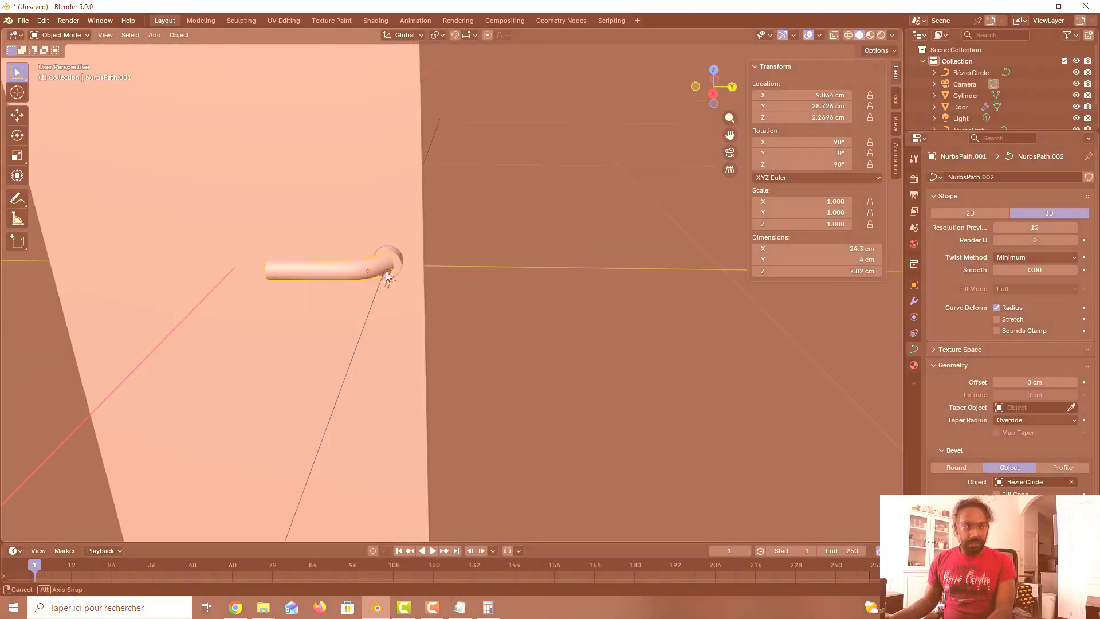
Step: Select the Bézier circle and, in front view, scale it down to about 0.556
{"action": "middle_click_drag", "start_coordinate": [386, 283], "coordinate": [406, 272]}
{"action": "scroll", "coordinate": [407, 273], "scroll_direction": "down", "scroll_amount": 4}
{"action": "scroll", "coordinate": [407, 272], "scroll_direction": "up", "scroll_amount": 2}
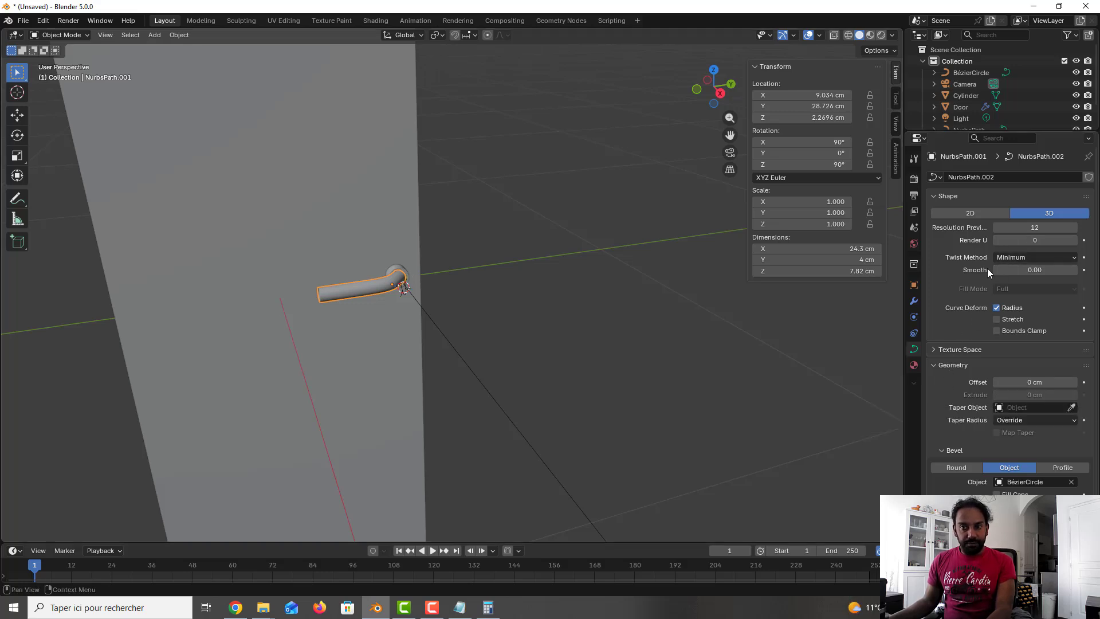
{"action": "left_click", "coordinate": [968, 73]}
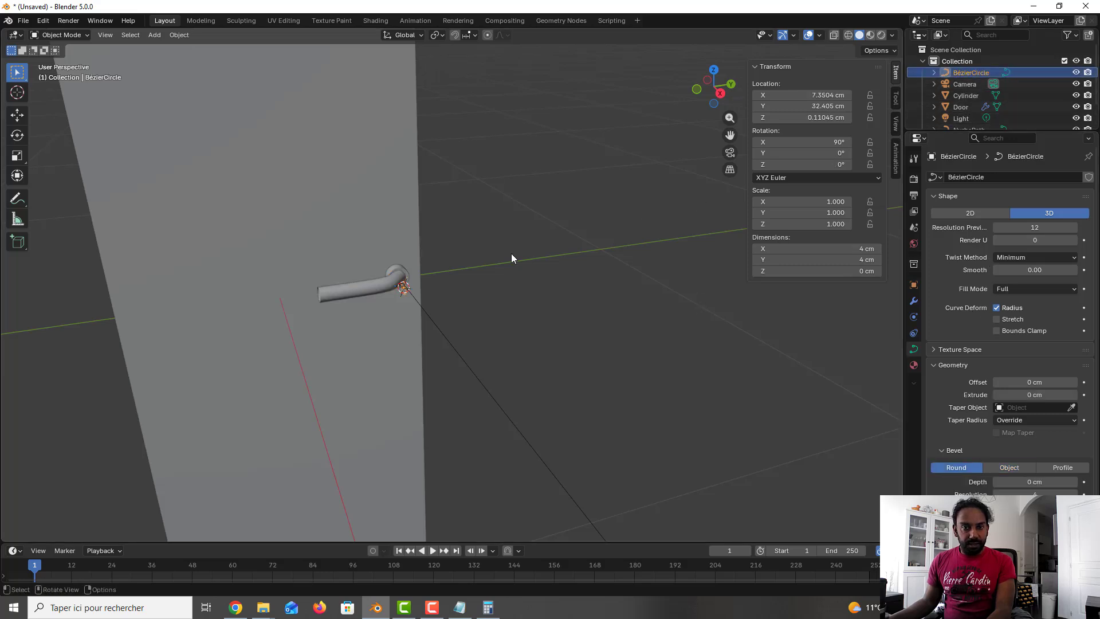
{"action": "key", "text": "KP_1"}
{"action": "scroll", "coordinate": [445, 297], "scroll_direction": "up", "scroll_amount": 3}
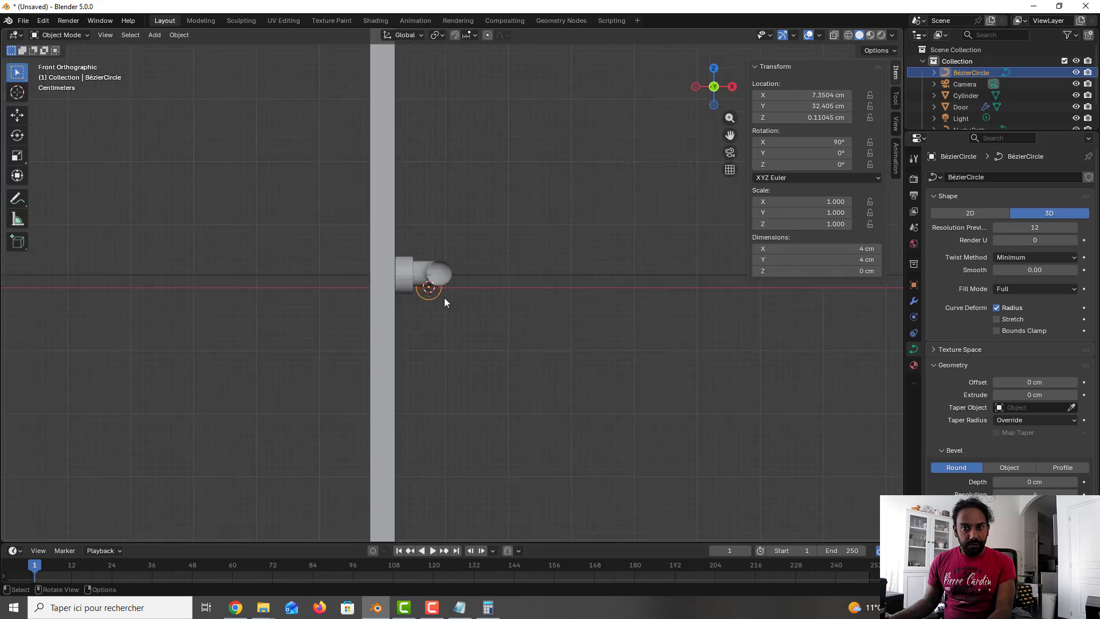
{"action": "scroll", "coordinate": [444, 302], "scroll_direction": "up", "scroll_amount": 3}
{"action": "key", "text": "s"}
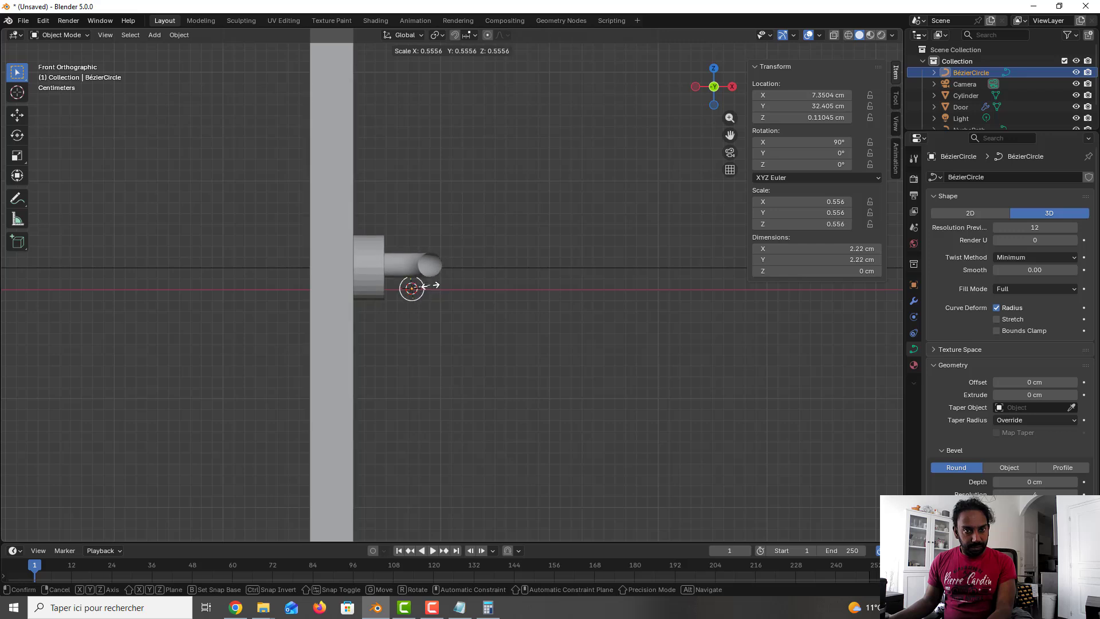
{"action": "left_click", "coordinate": [431, 284]}
Step: Convert the handle path to a mesh and save the file as an incremental version
{"action": "middle_click_drag", "start_coordinate": [471, 304], "coordinate": [352, 342]}
{"action": "scroll", "coordinate": [427, 318], "scroll_direction": "down", "scroll_amount": 3}
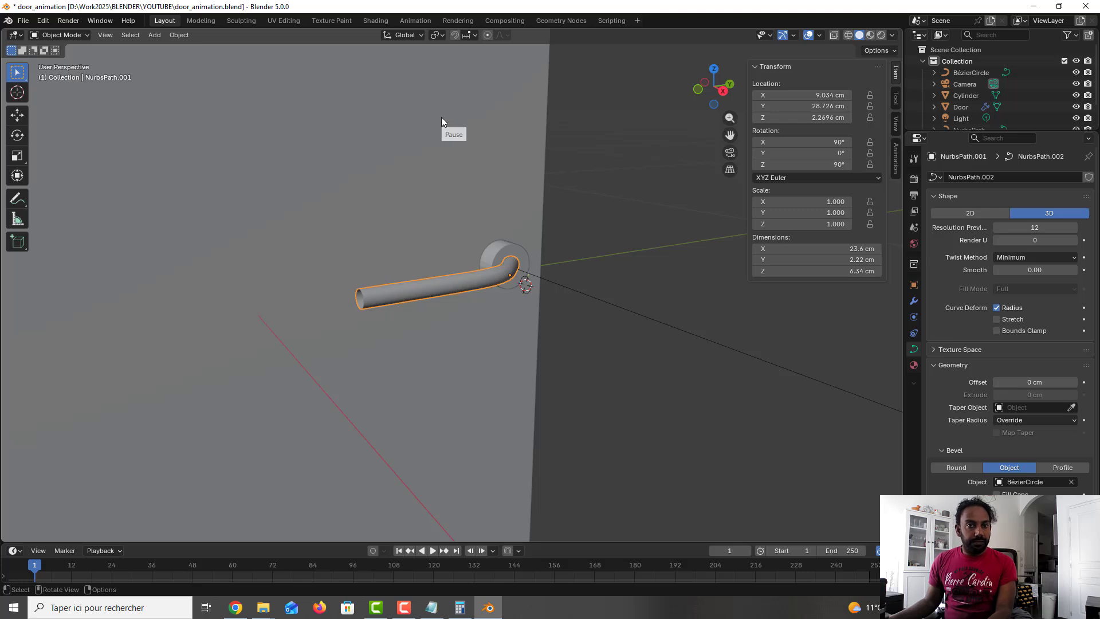
{"action": "right_click", "coordinate": [431, 285]}
{"action": "mouse_move", "coordinate": [425, 339]}
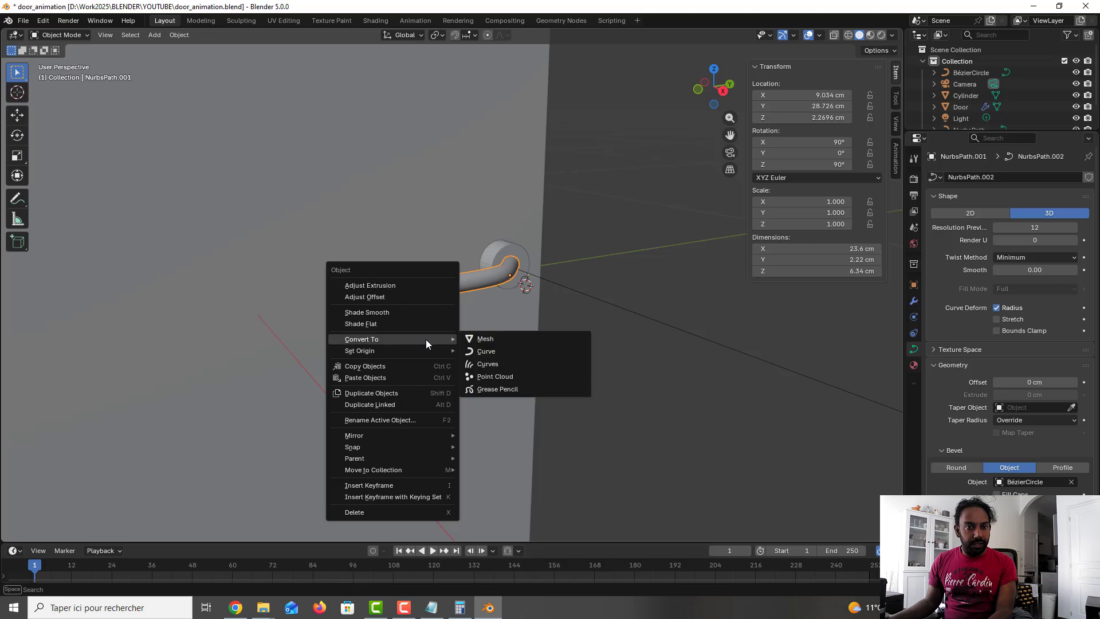
{"action": "left_click", "coordinate": [522, 340]}
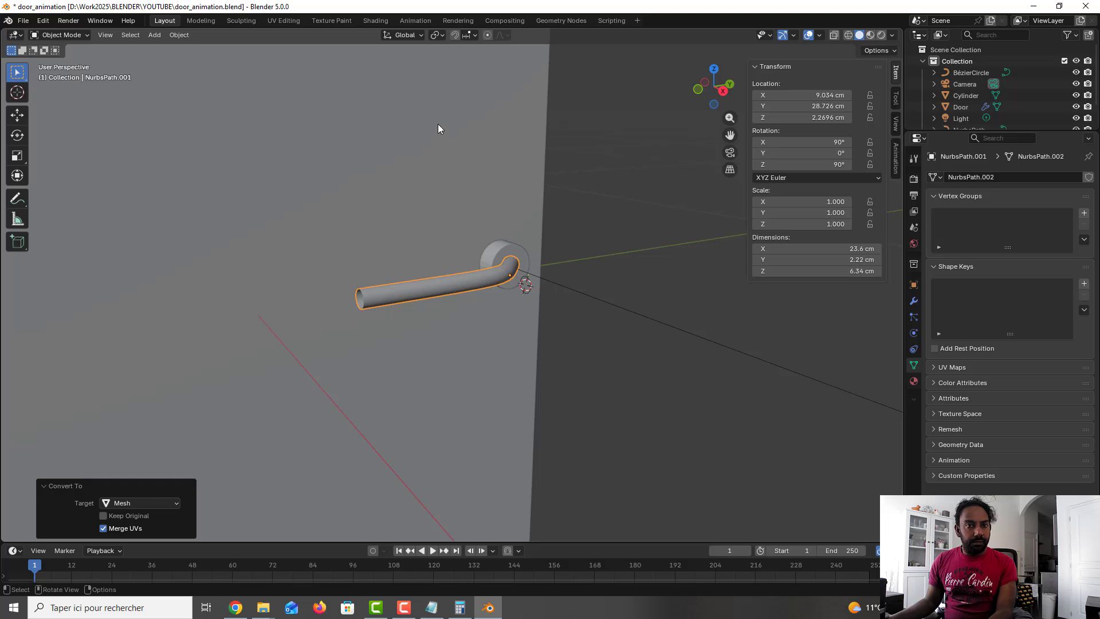
{"action": "key", "text": "ctrl+alt+s"}
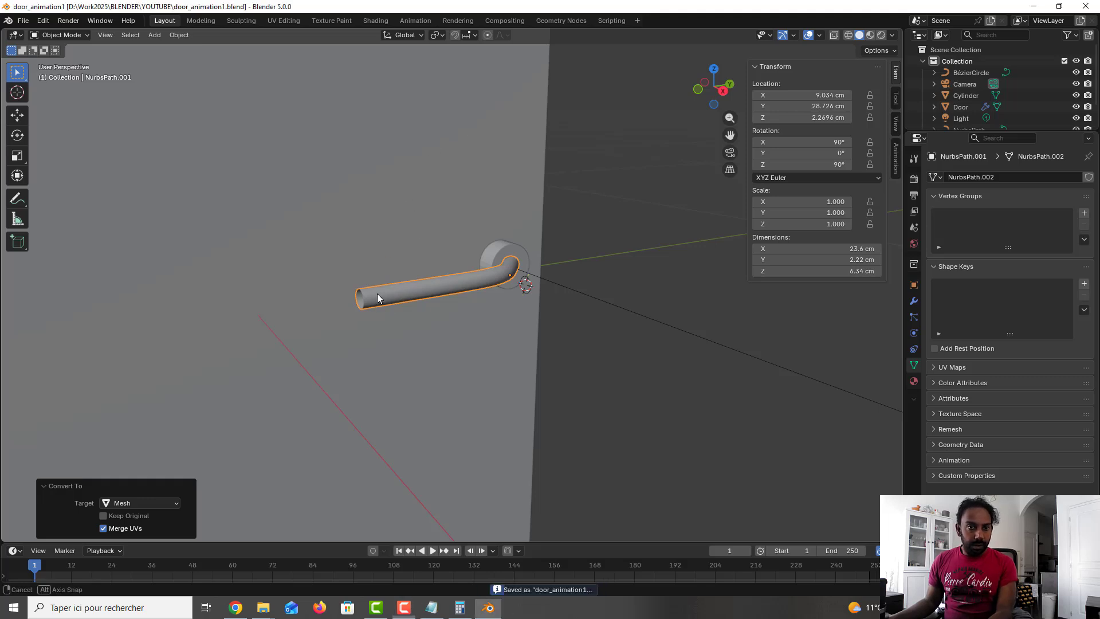
Step: In Edit Mode, select the open end loop of the handle tube and fill it with a face
{"action": "middle_click_drag", "start_coordinate": [375, 299], "coordinate": [406, 292]}
{"action": "scroll", "coordinate": [417, 293], "scroll_direction": "up", "scroll_amount": 3}
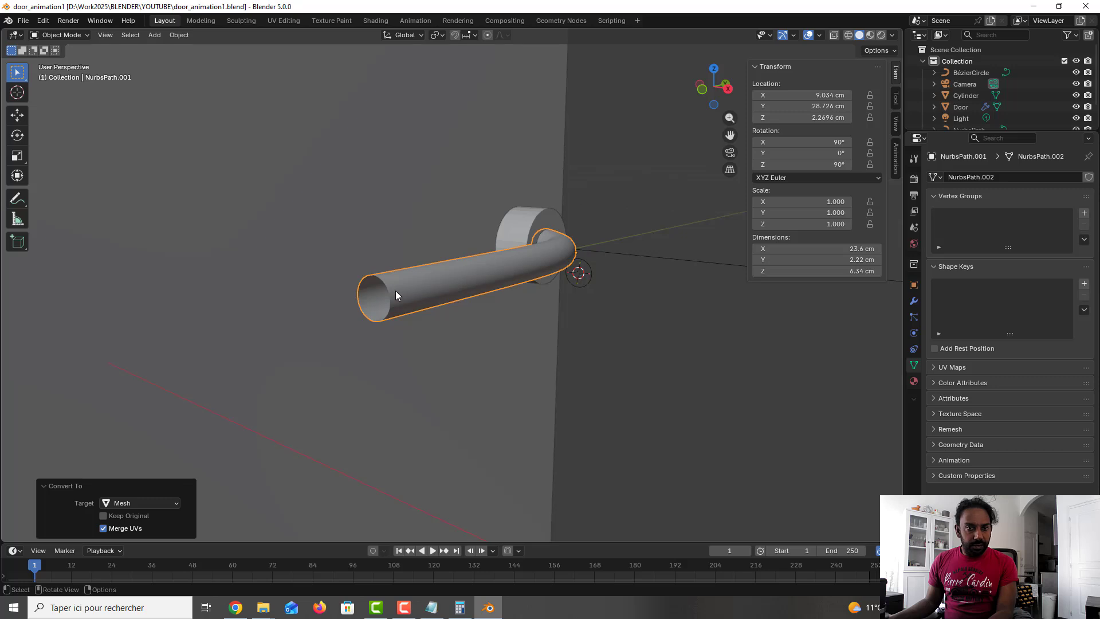
{"action": "key", "text": "Tab"}
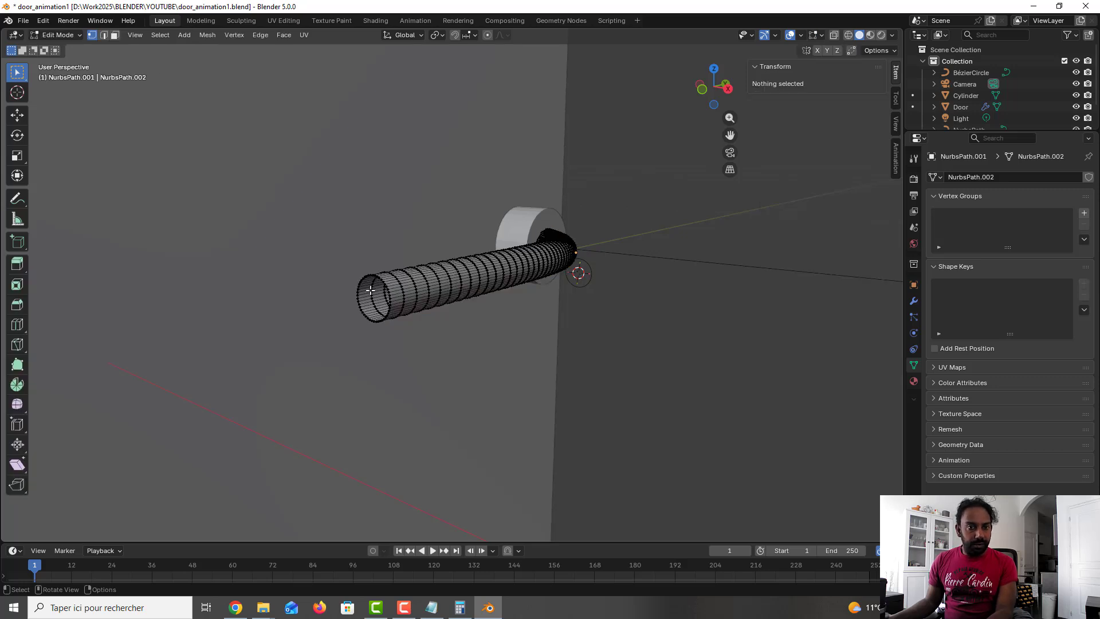
{"action": "middle_click_drag", "start_coordinate": [378, 288], "coordinate": [353, 294]}
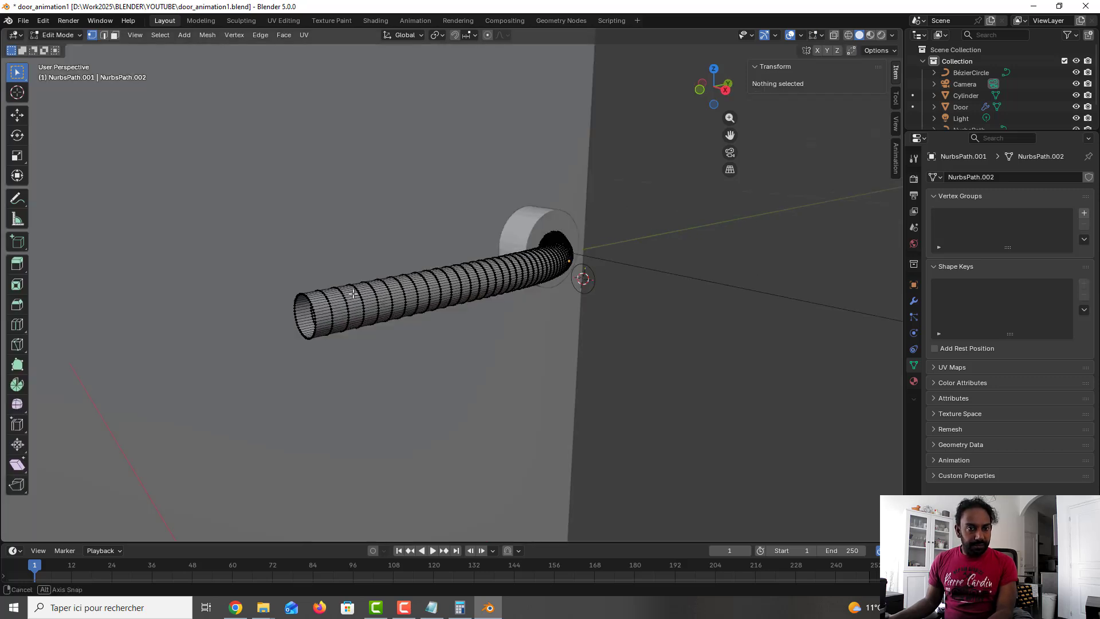
{"action": "middle_click_drag", "start_coordinate": [259, 248], "coordinate": [229, 275]}
{"action": "left_click_drag", "start_coordinate": [188, 259], "coordinate": [220, 349]}
{"action": "middle_click_drag", "start_coordinate": [227, 339], "coordinate": [403, 229]}
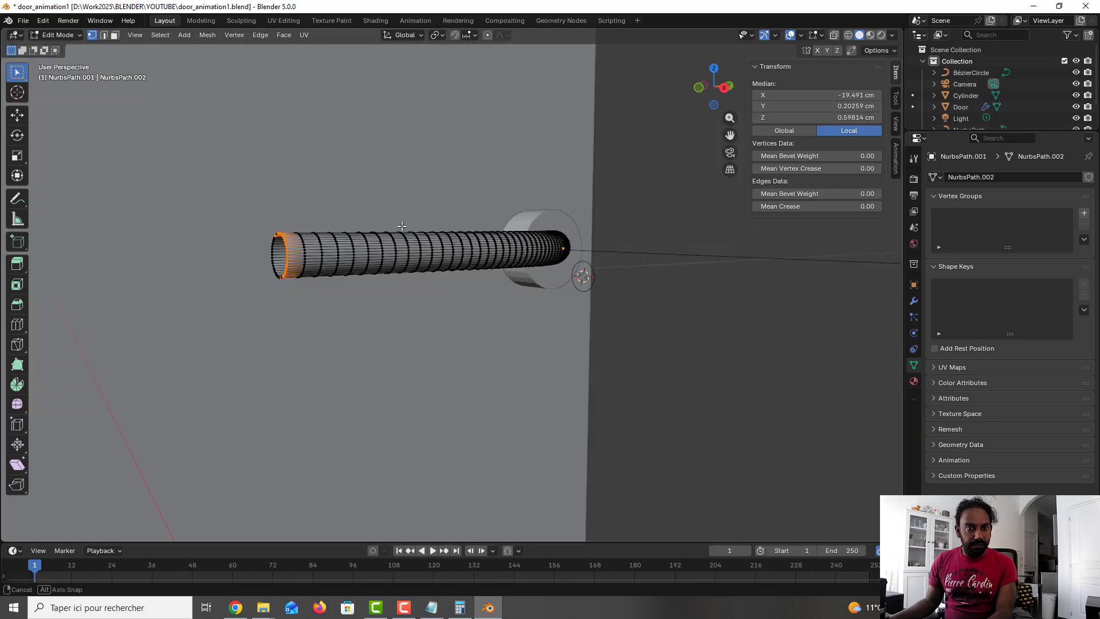
{"action": "left_click", "coordinate": [831, 37]}
{"action": "middle_click_drag", "start_coordinate": [270, 226], "coordinate": [251, 228]}
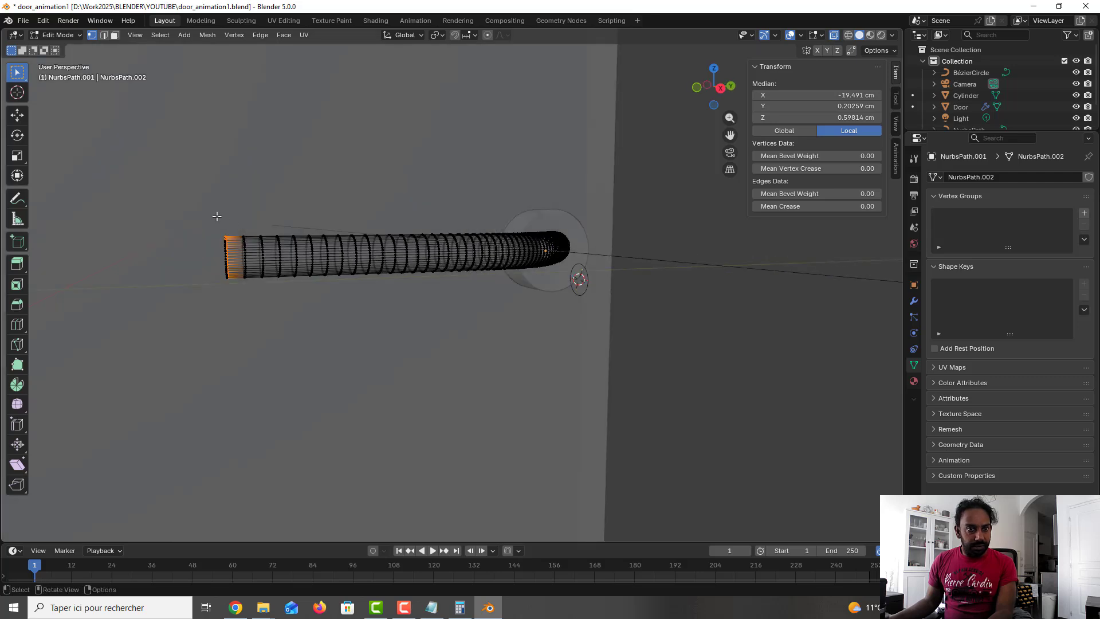
{"action": "left_click_drag", "start_coordinate": [217, 218], "coordinate": [247, 280]}
{"action": "middle_click_drag", "start_coordinate": [247, 280], "coordinate": [379, 310]}
{"action": "key", "text": "f"}
{"action": "key", "text": "Tab"}
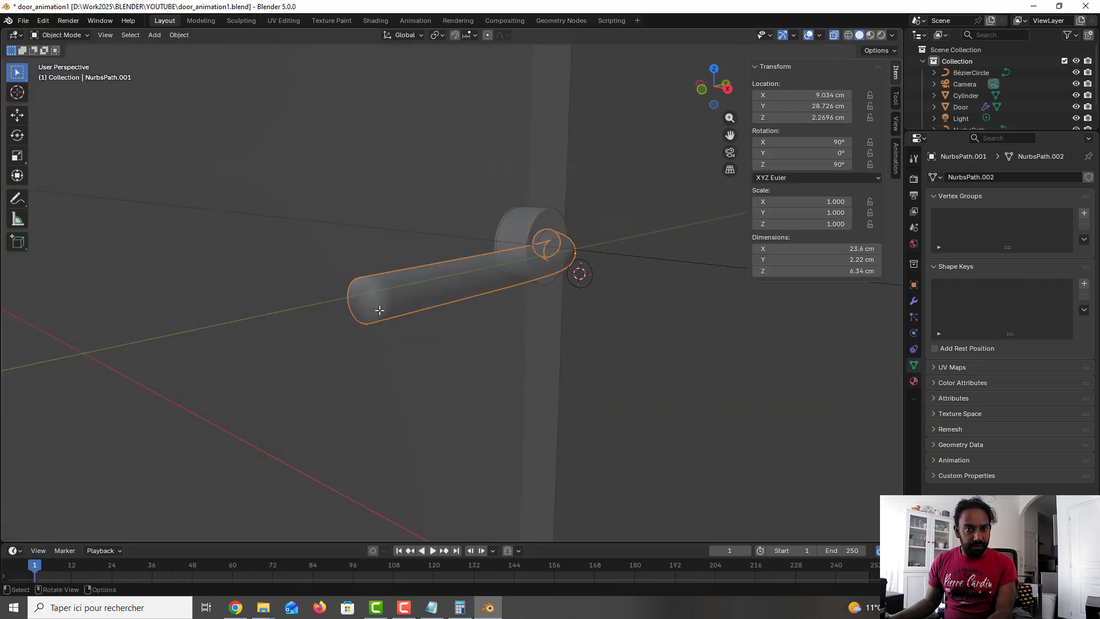
{"action": "left_click", "coordinate": [834, 36]}
Step: Apply Shade Auto Smooth to the handle tube
{"action": "middle_click_drag", "start_coordinate": [601, 178], "coordinate": [496, 242]}
{"action": "right_click", "coordinate": [447, 292]}
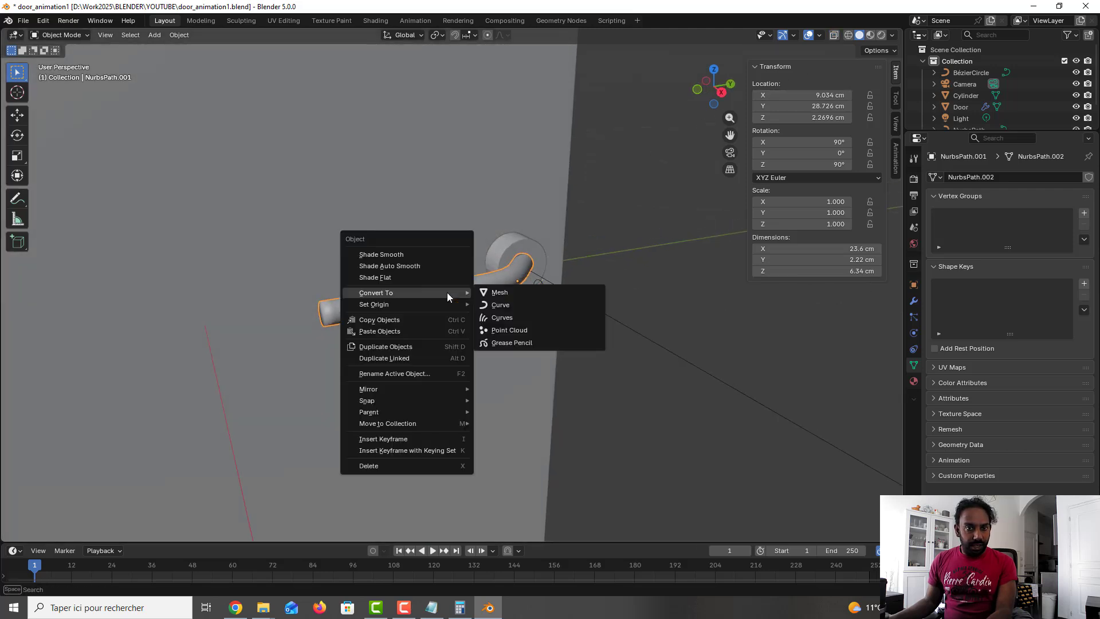
{"action": "left_click", "coordinate": [426, 266]}
Step: Select the doorknob cylinder together with the handle tube and join them into one object
{"action": "middle_click_drag", "start_coordinate": [428, 273], "coordinate": [396, 297]}
{"action": "right_click", "coordinate": [407, 263]}
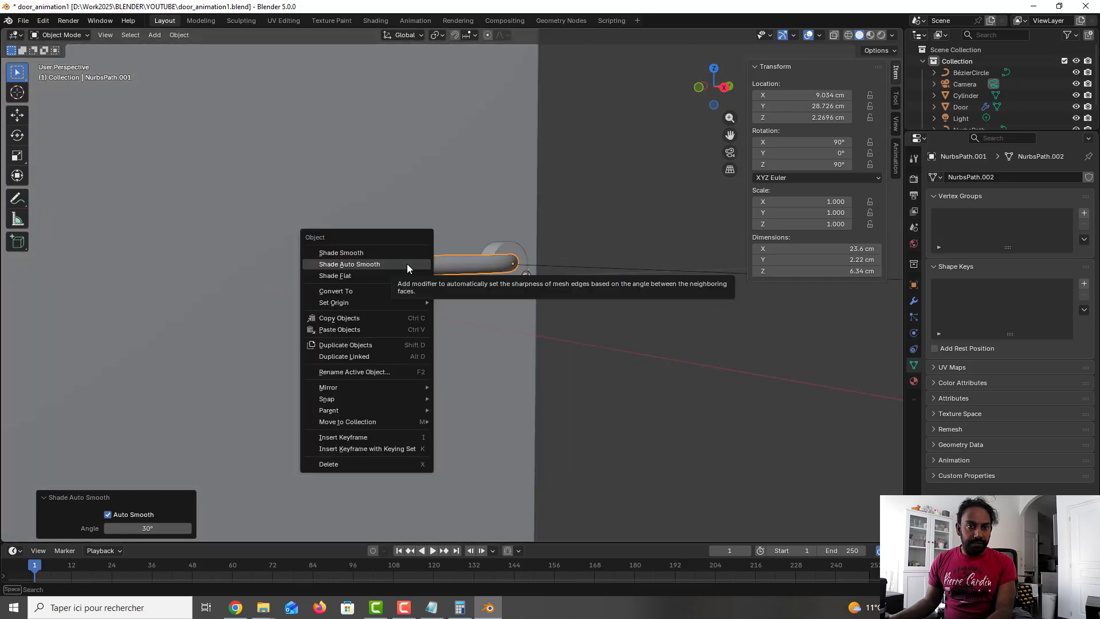
{"action": "middle_click_drag", "start_coordinate": [584, 224], "coordinate": [539, 255]}
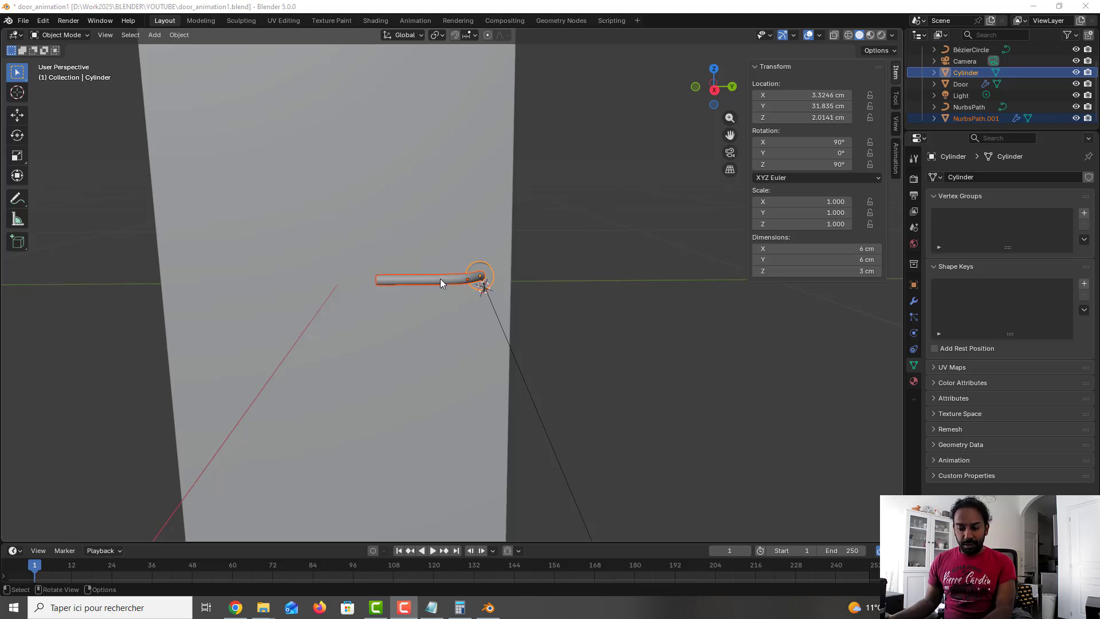
{"action": "key", "text": "ctrl+j"}
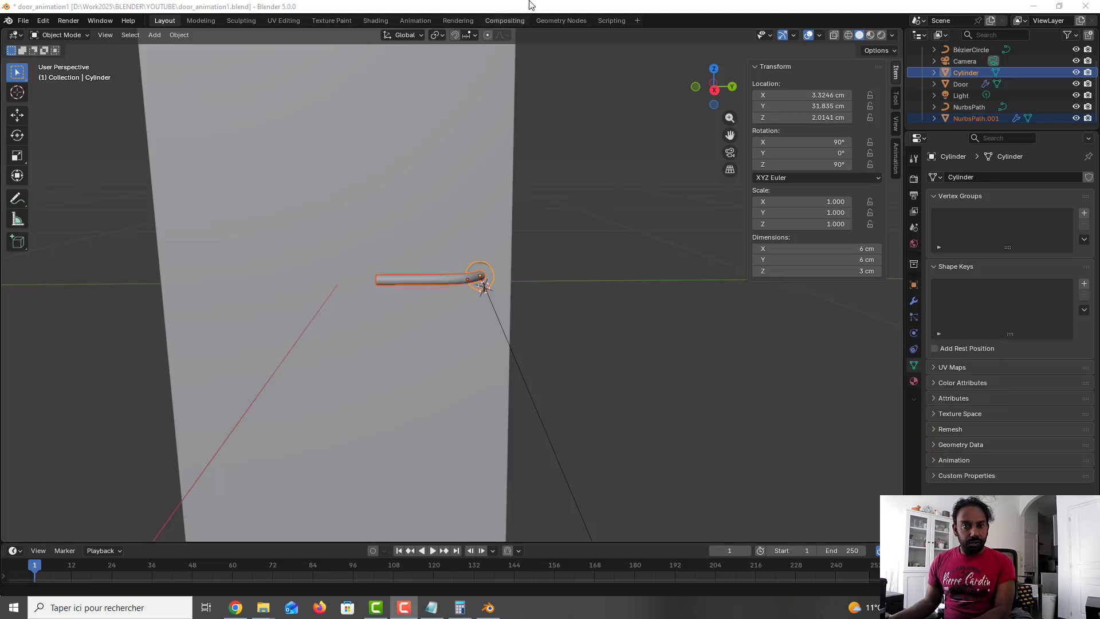
{"action": "key", "text": "ctrl+j"}
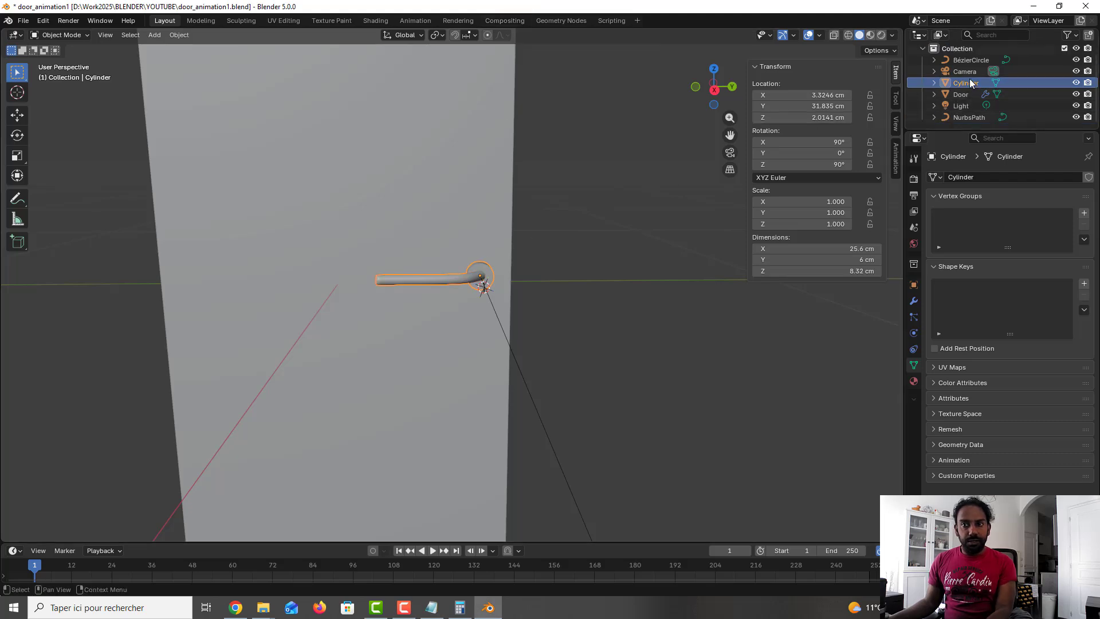
Step: Rename the joined object as Handle door and apply Shade Auto Smooth to it
{"action": "double_click", "coordinate": [999, 83]}
{"action": "type", "text": "Ha"}
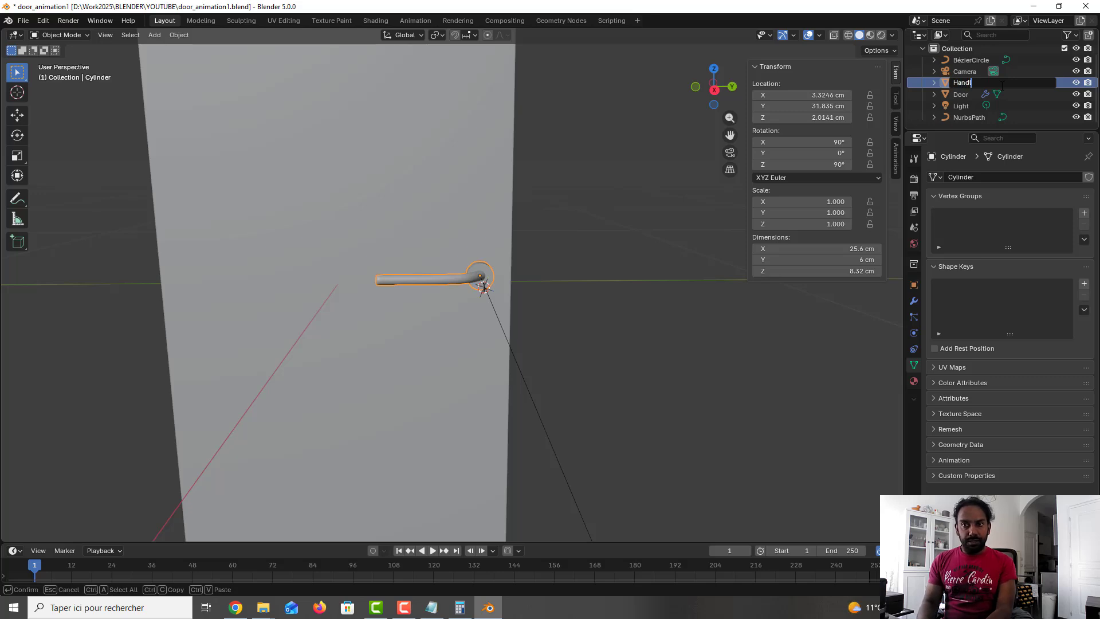
{"action": "type", "text": "ndl"}
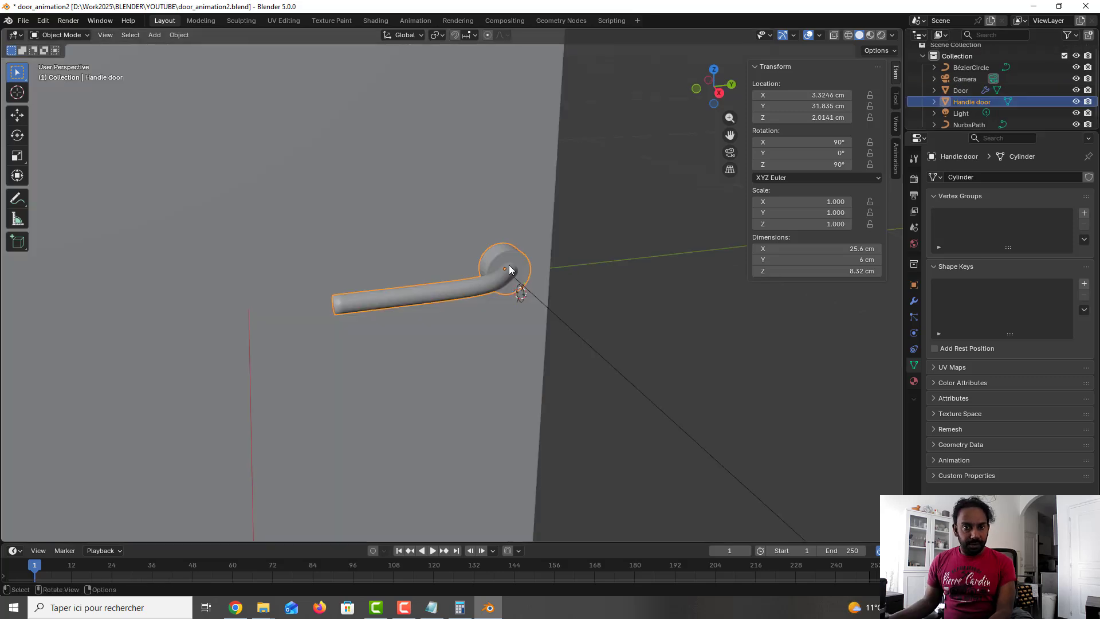
{"action": "right_click", "coordinate": [509, 264]}
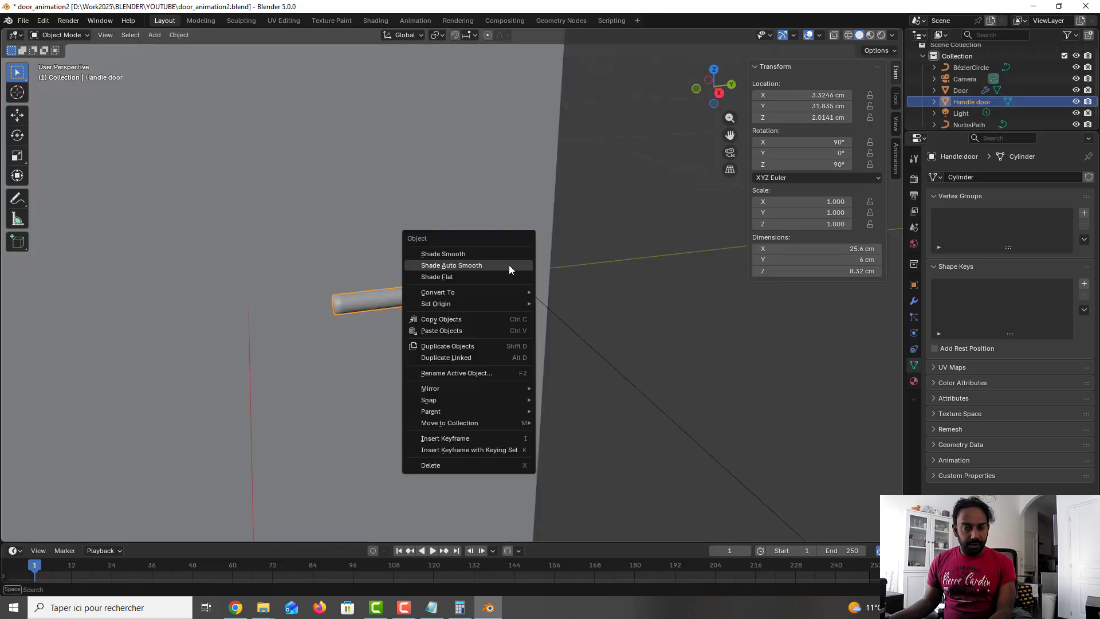
{"action": "left_click", "coordinate": [500, 265]}
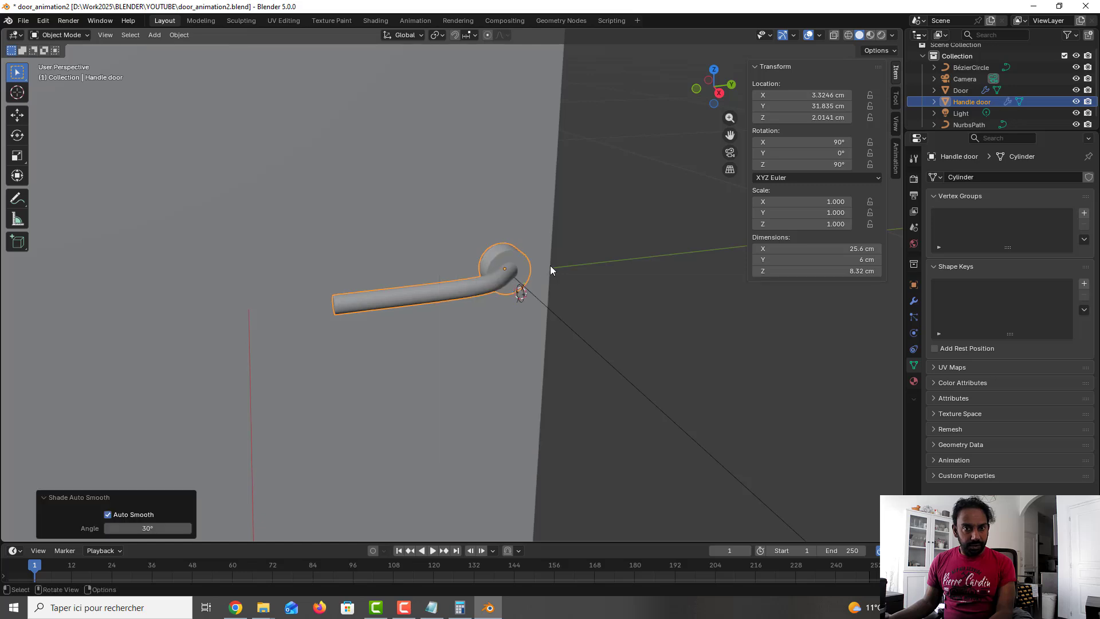
Step: Select the handle and then the door, and parent the handle to the door object
{"action": "middle_click_drag", "start_coordinate": [537, 285], "coordinate": [487, 288]}
{"action": "scroll", "coordinate": [508, 278], "scroll_direction": "down", "scroll_amount": 5}
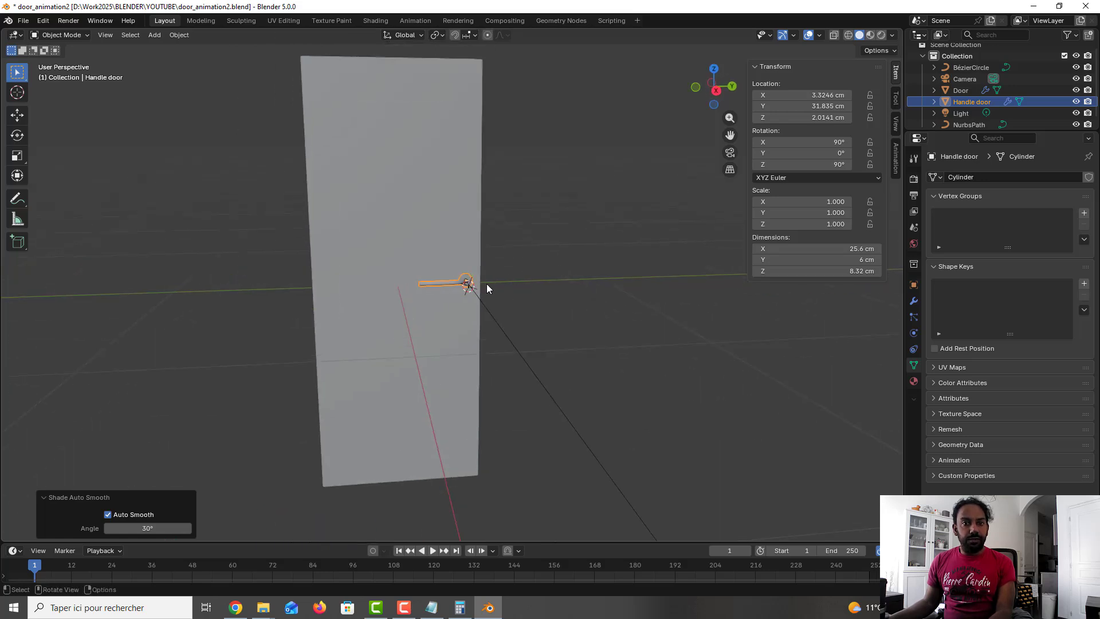
{"action": "scroll", "coordinate": [487, 284], "scroll_direction": "up", "scroll_amount": 1}
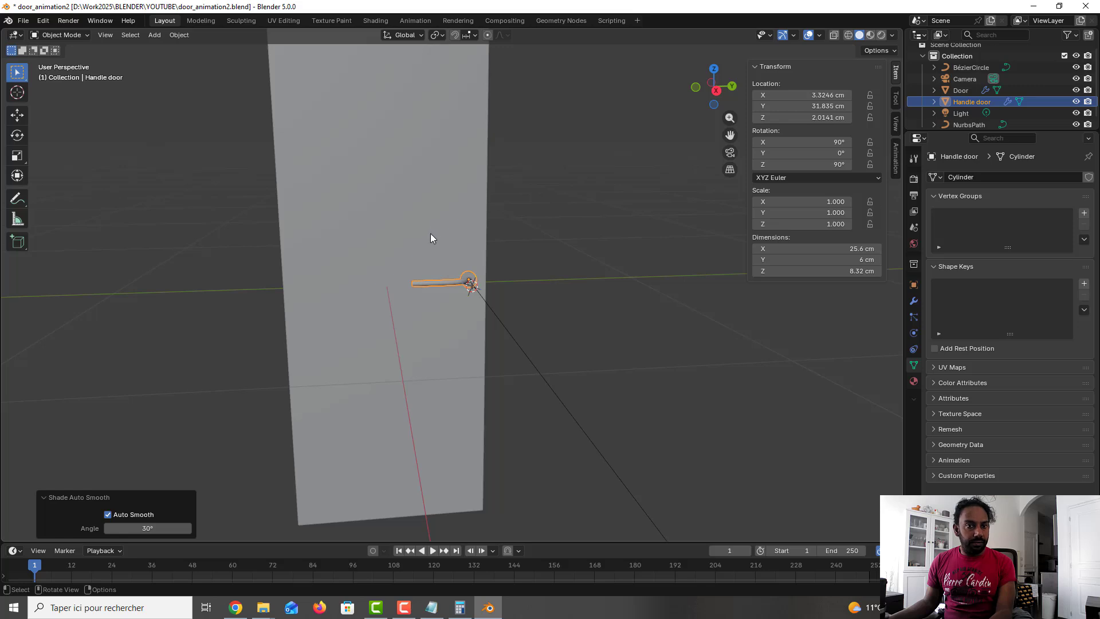
{"action": "left_click", "coordinate": [566, 295]}
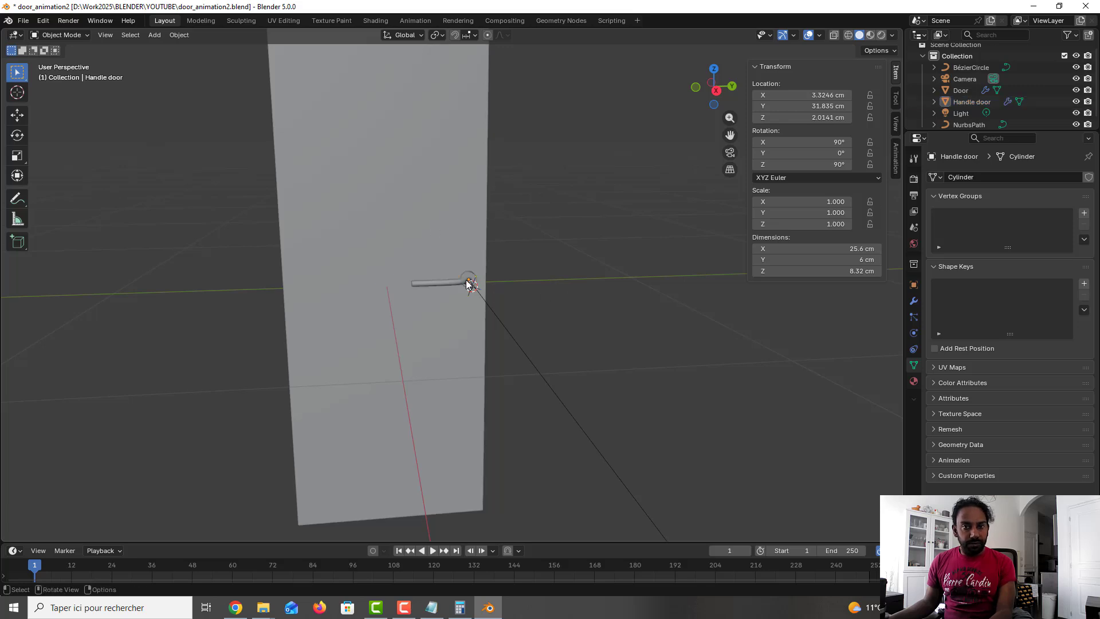
{"action": "left_click", "coordinate": [468, 283]}
{"action": "left_click", "coordinate": [466, 197], "text": "shift"}
{"action": "right_click", "coordinate": [466, 197]}
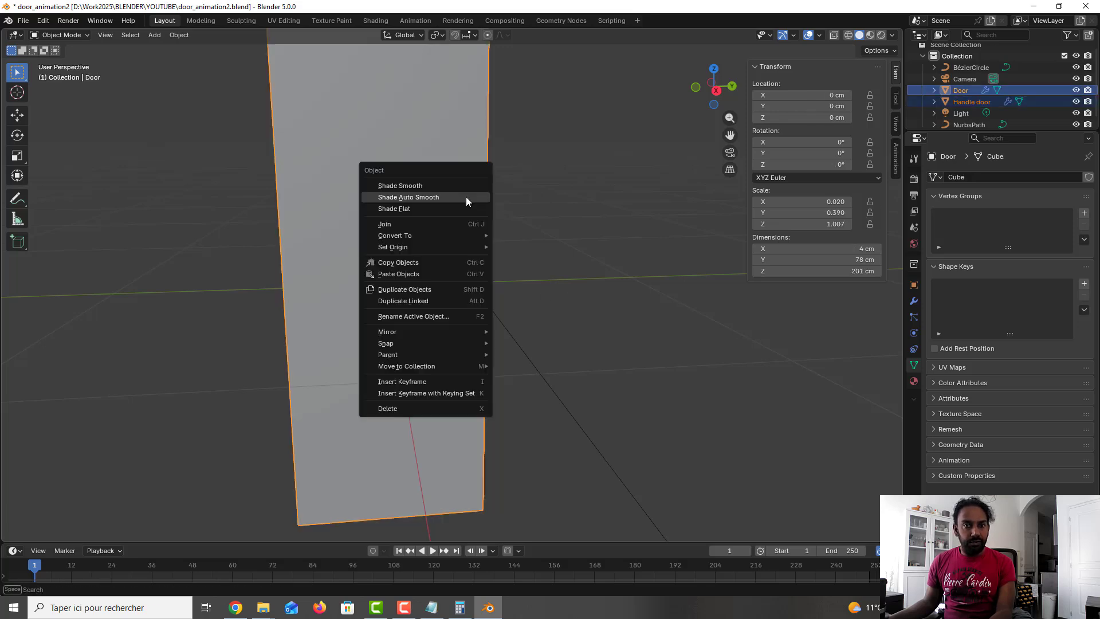
{"action": "mouse_move", "coordinate": [453, 233]}
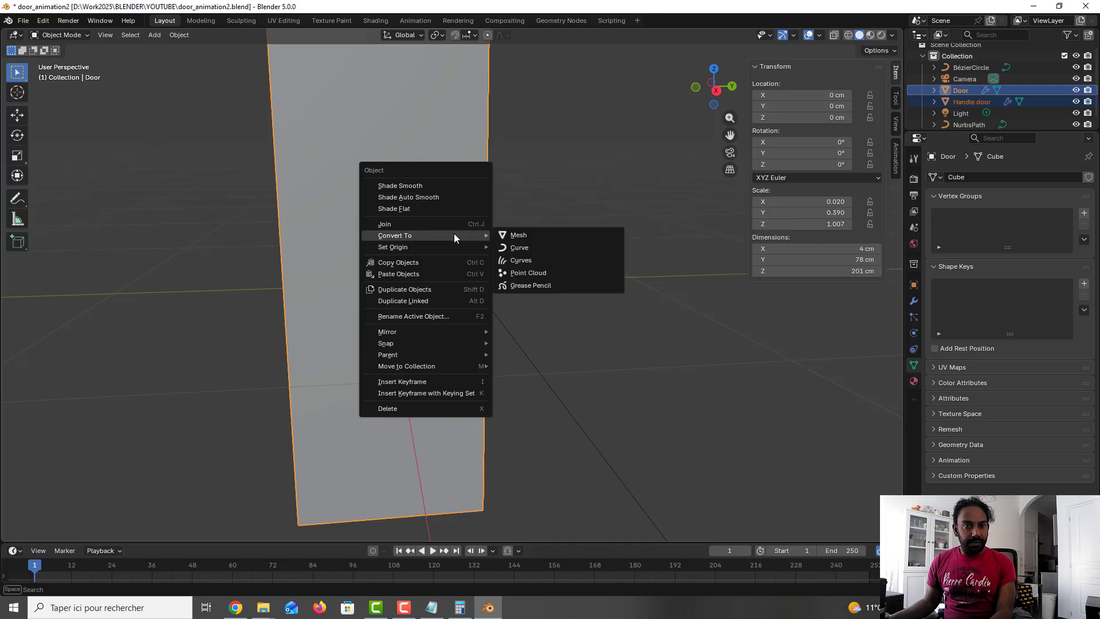
{"action": "mouse_move", "coordinate": [428, 354]}
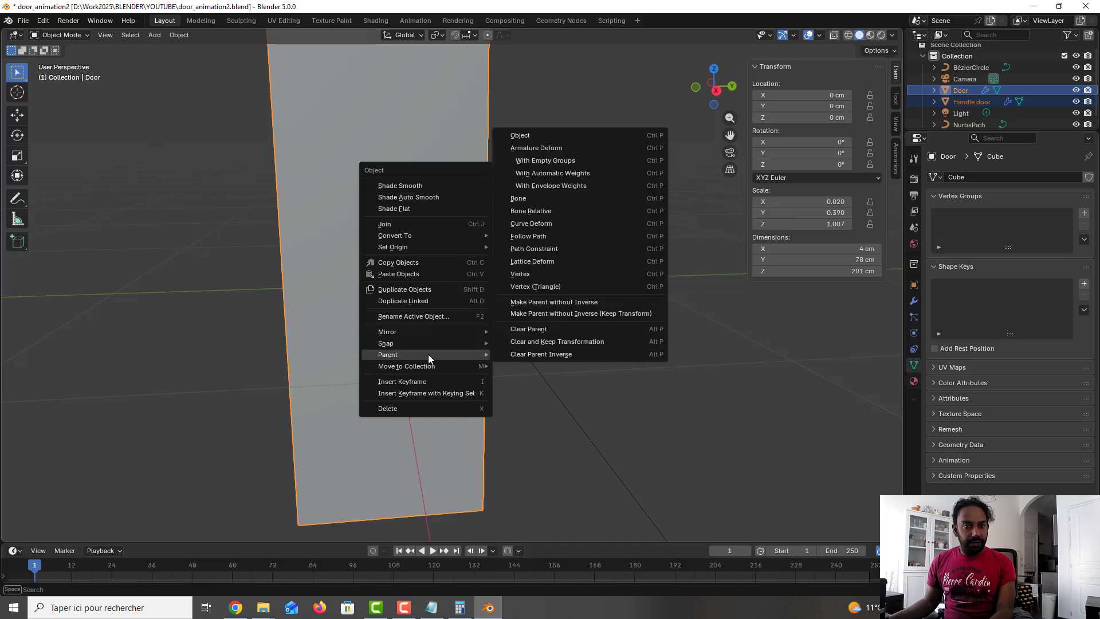
{"action": "left_click", "coordinate": [578, 135]}
{"action": "left_click", "coordinate": [531, 238]}
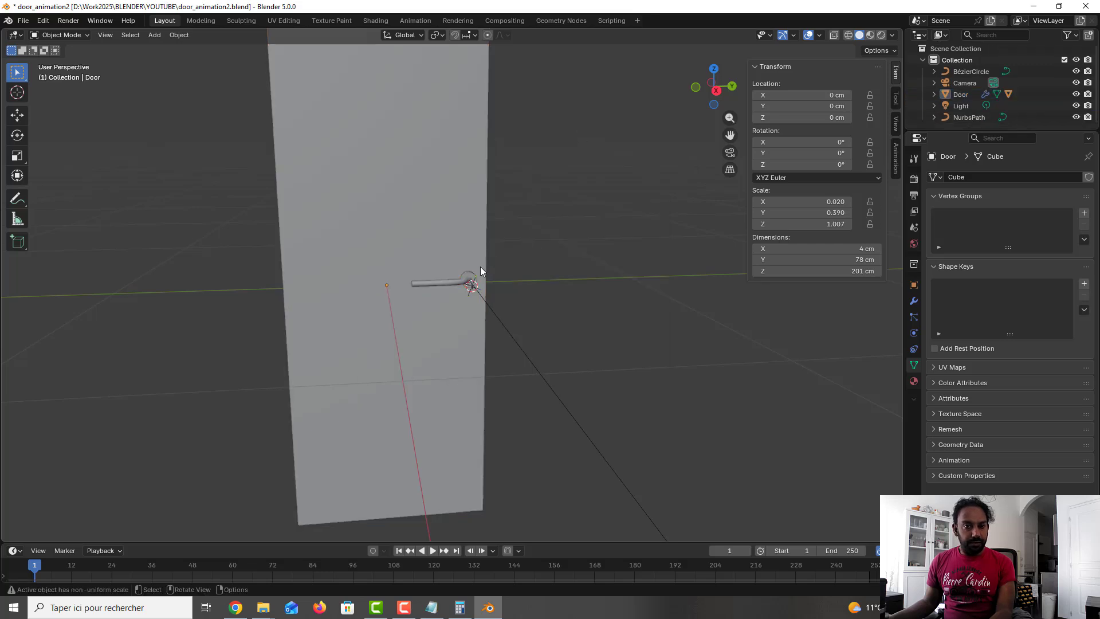
Step: Move the door with its handle by about -1.9 cm X, -6.9 cm Y and 3.9 cm Z
{"action": "left_click", "coordinate": [478, 262]}
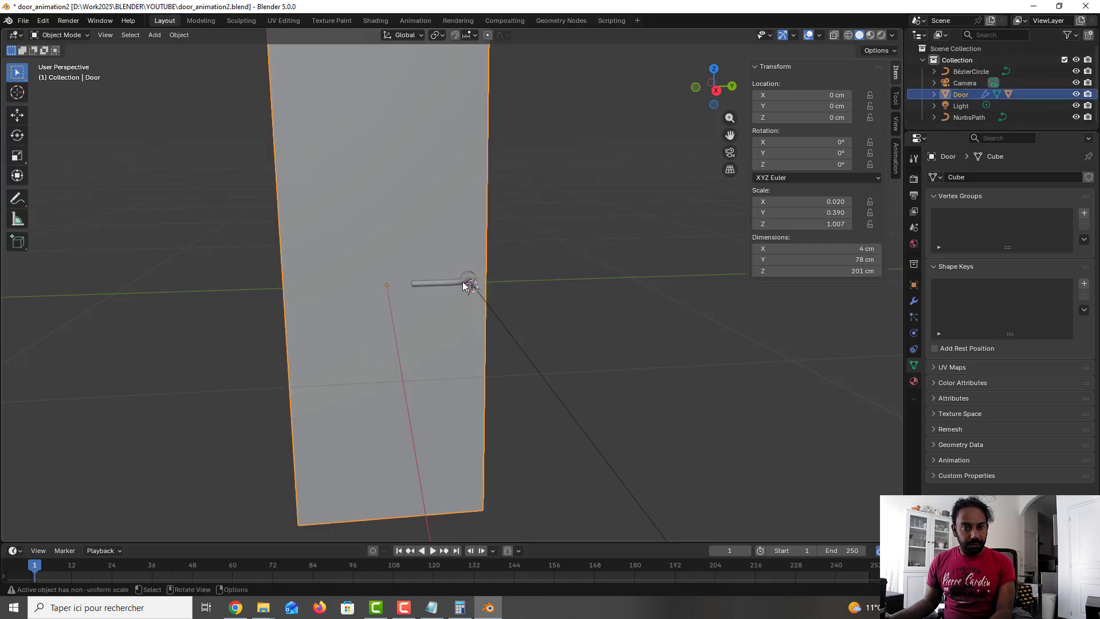
{"action": "key", "text": "g"}
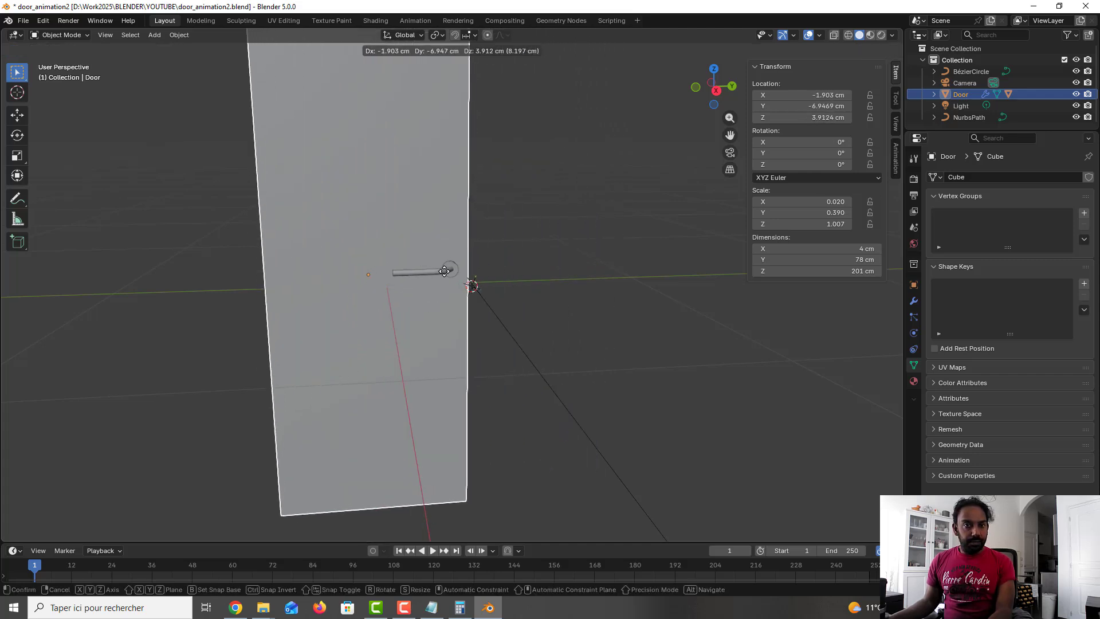
{"action": "left_click", "coordinate": [445, 271]}
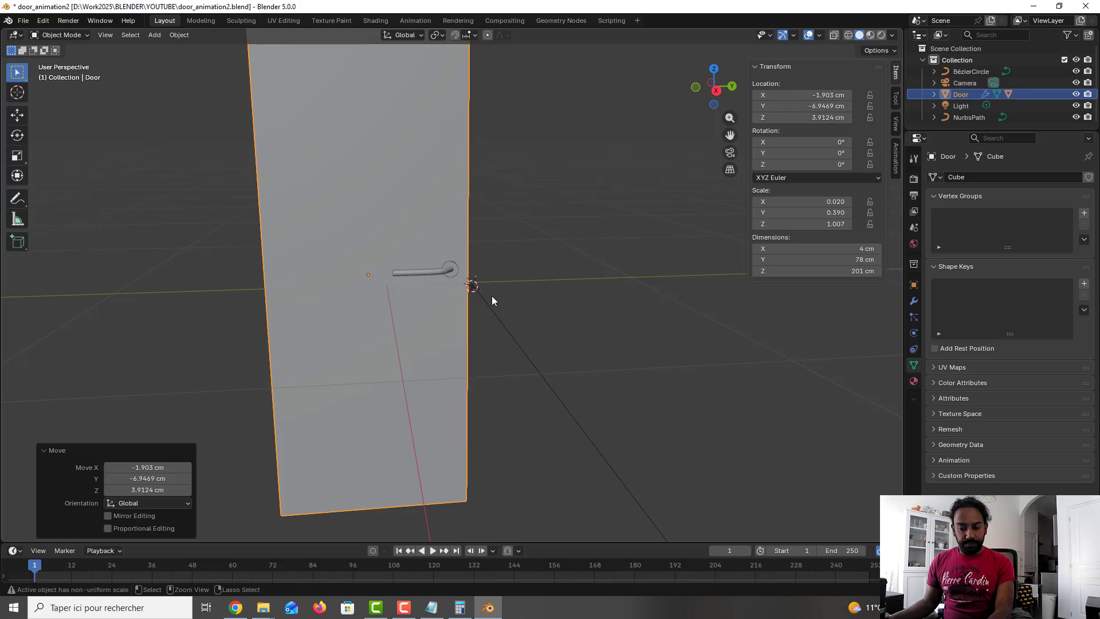
Step: Clear the door's location so it returns to the world origin
{"action": "key", "text": "alt+g"}
{"action": "scroll", "coordinate": [492, 296], "scroll_direction": "down", "scroll_amount": 1}
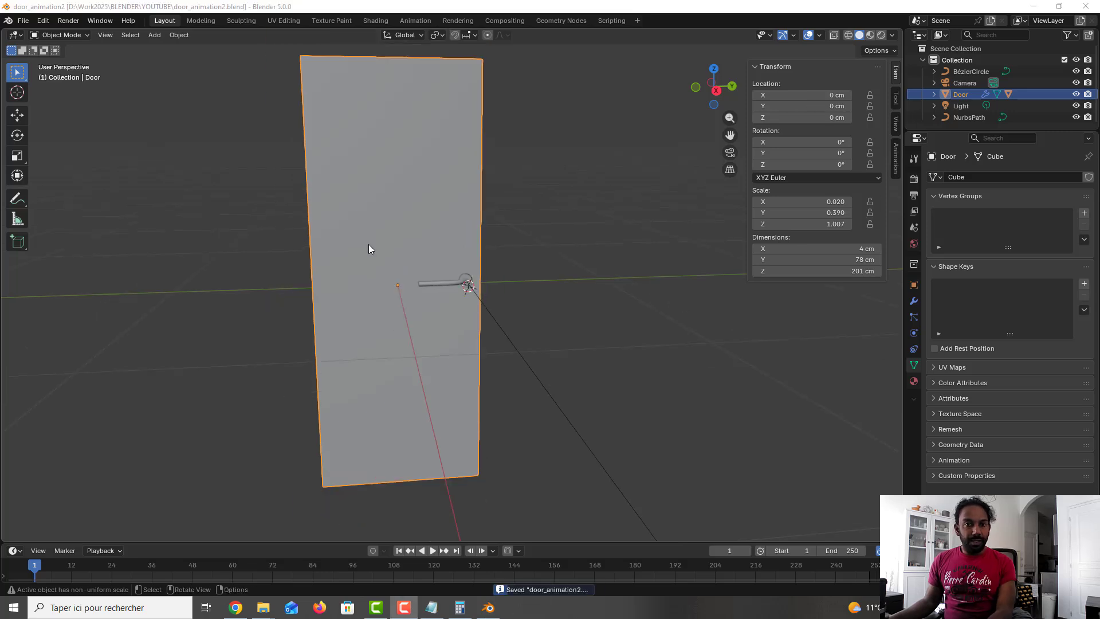
{"action": "middle_click_drag", "start_coordinate": [369, 244], "coordinate": [403, 244]}
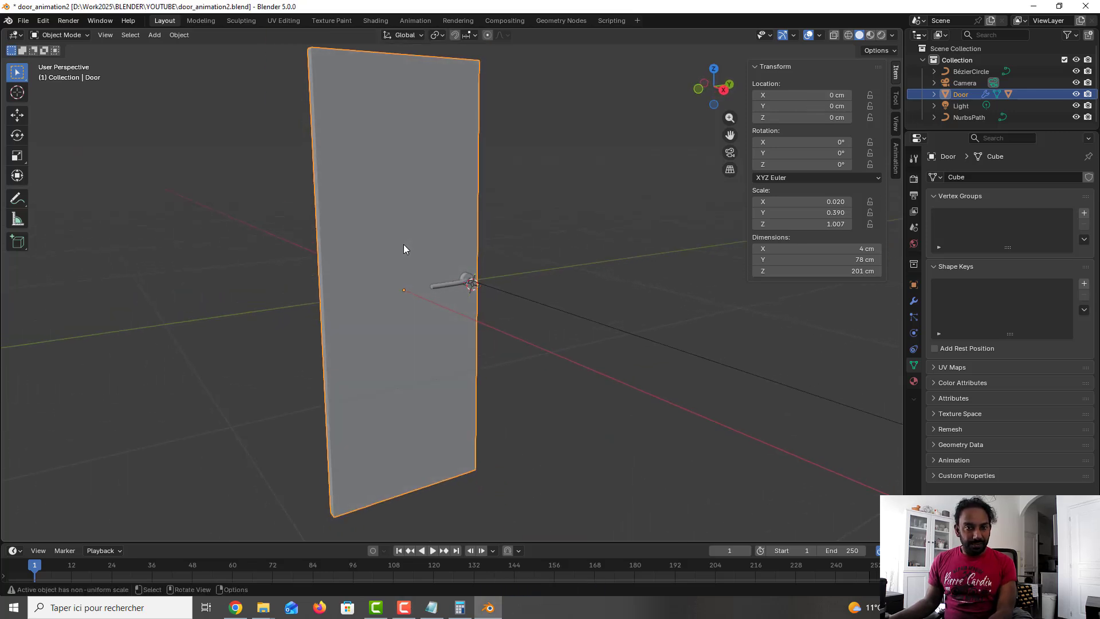
Step: In Edit Mode, select the door's vertical hinge-side edge and snap the 3D cursor to it
{"action": "key", "text": "Tab"}
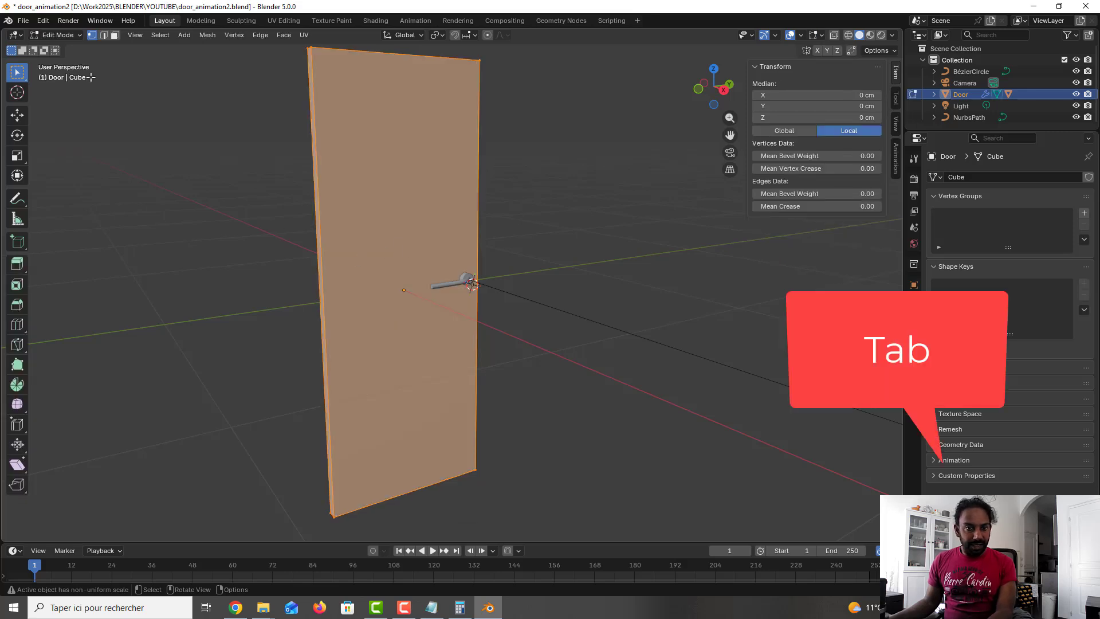
{"action": "left_click", "coordinate": [105, 35]}
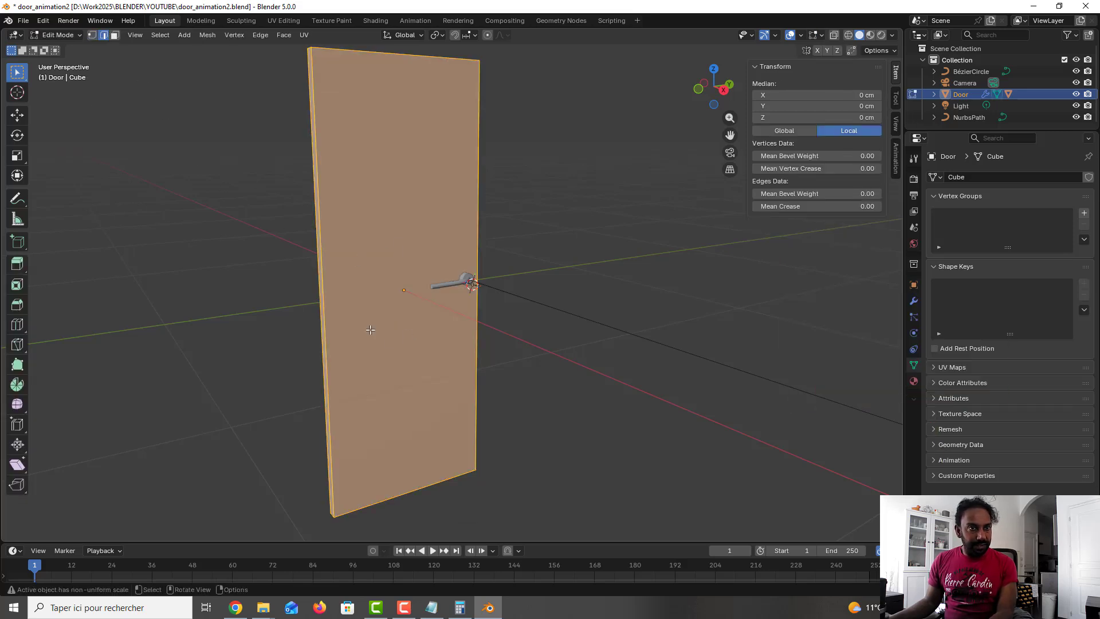
{"action": "left_click", "coordinate": [320, 296]}
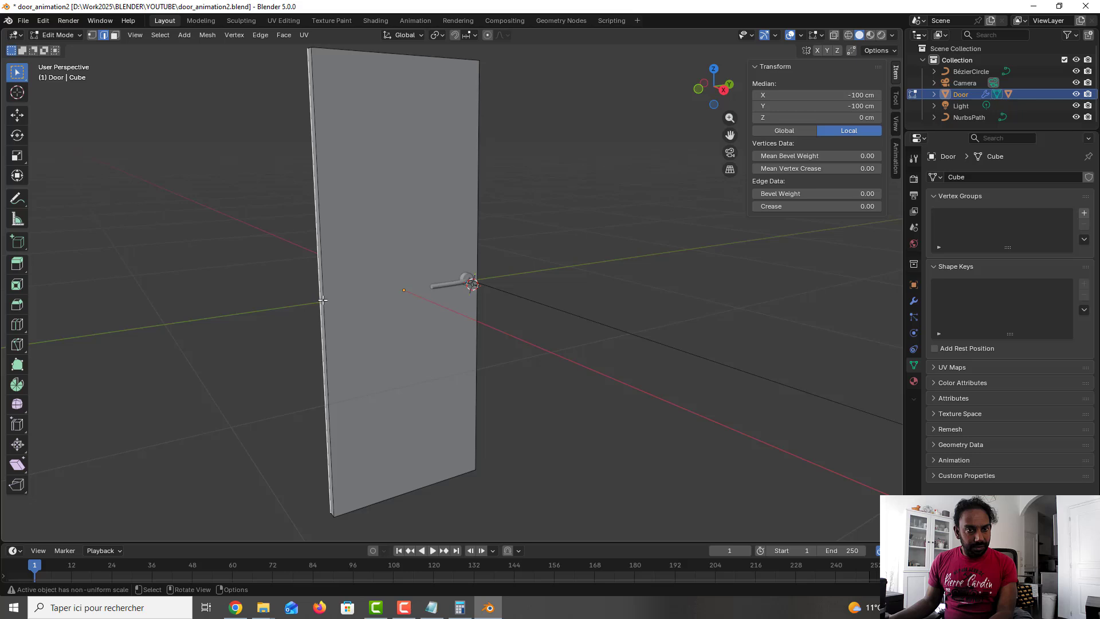
{"action": "left_click", "coordinate": [323, 300]}
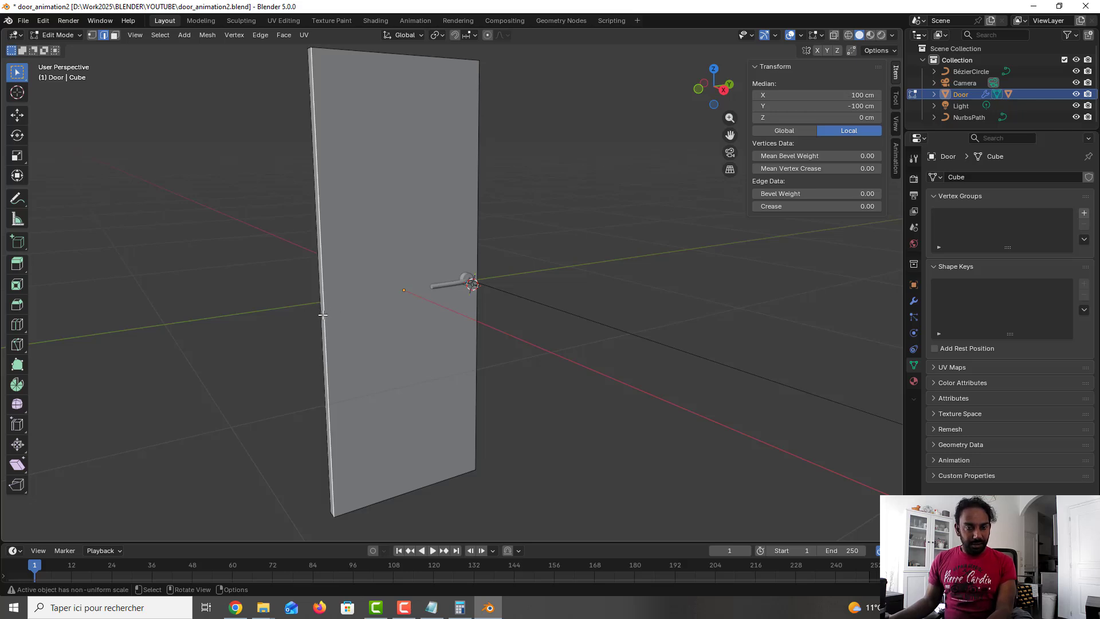
{"action": "left_click", "coordinate": [320, 314]}
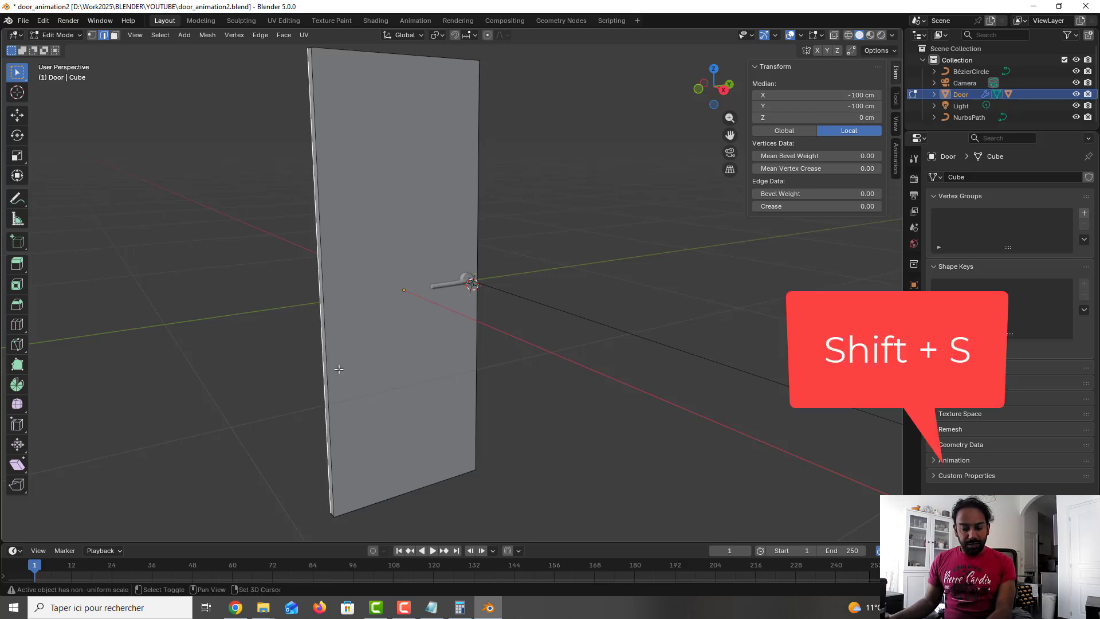
{"action": "key", "text": "shift+s"}
{"action": "left_click", "coordinate": [348, 438]}
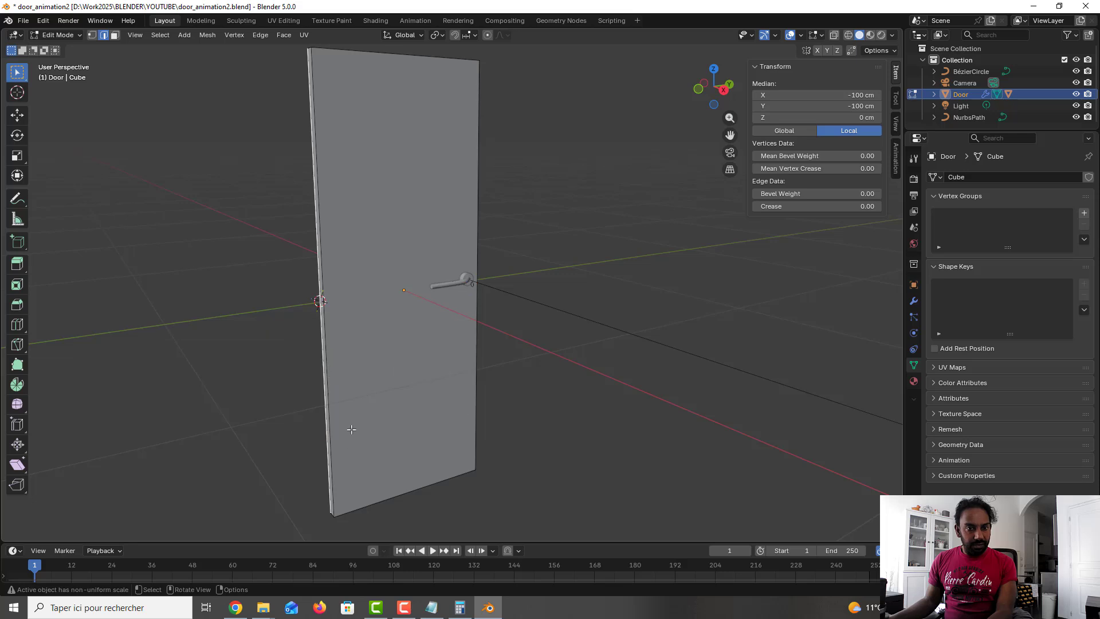
{"action": "key", "text": "Tab"}
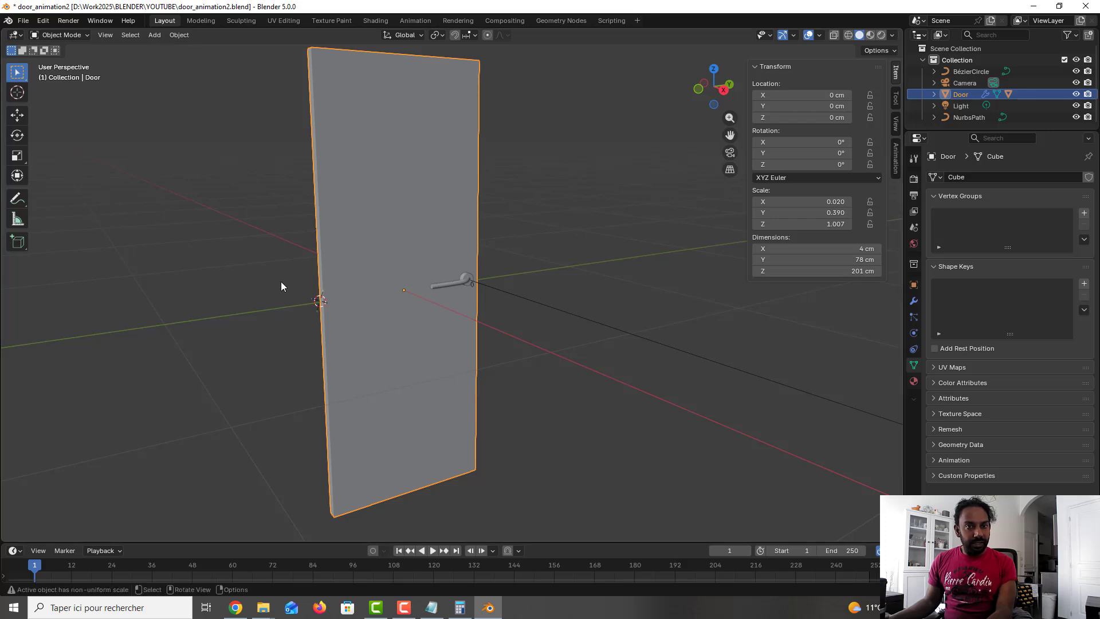
Step: Set the door object's origin to the 3D cursor on its hinge edge
{"action": "left_click", "coordinate": [178, 35]}
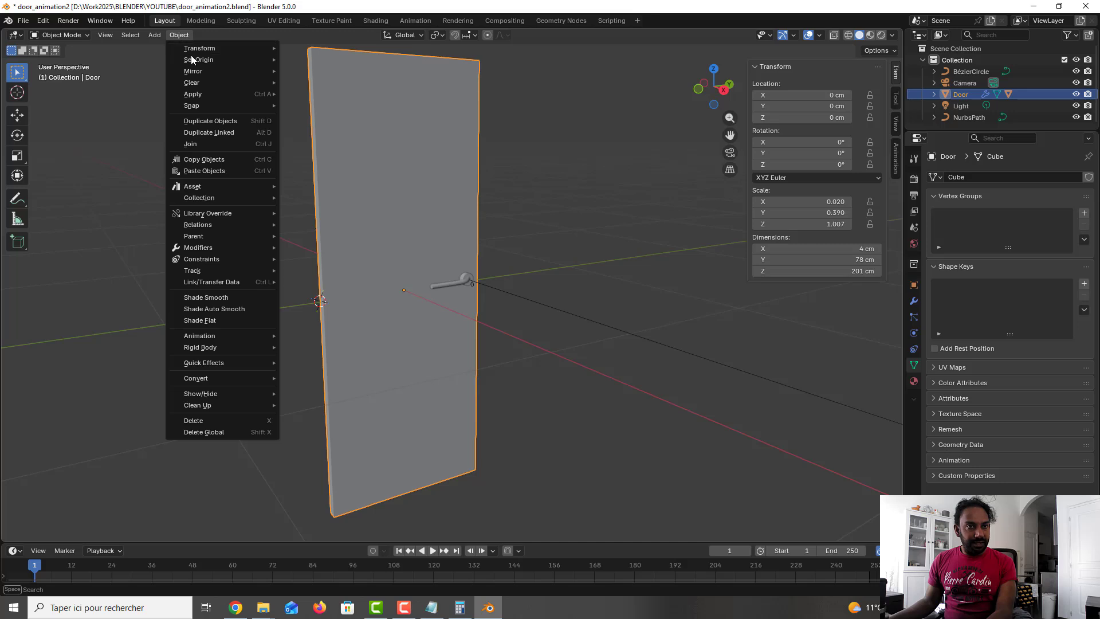
{"action": "mouse_move", "coordinate": [193, 60]}
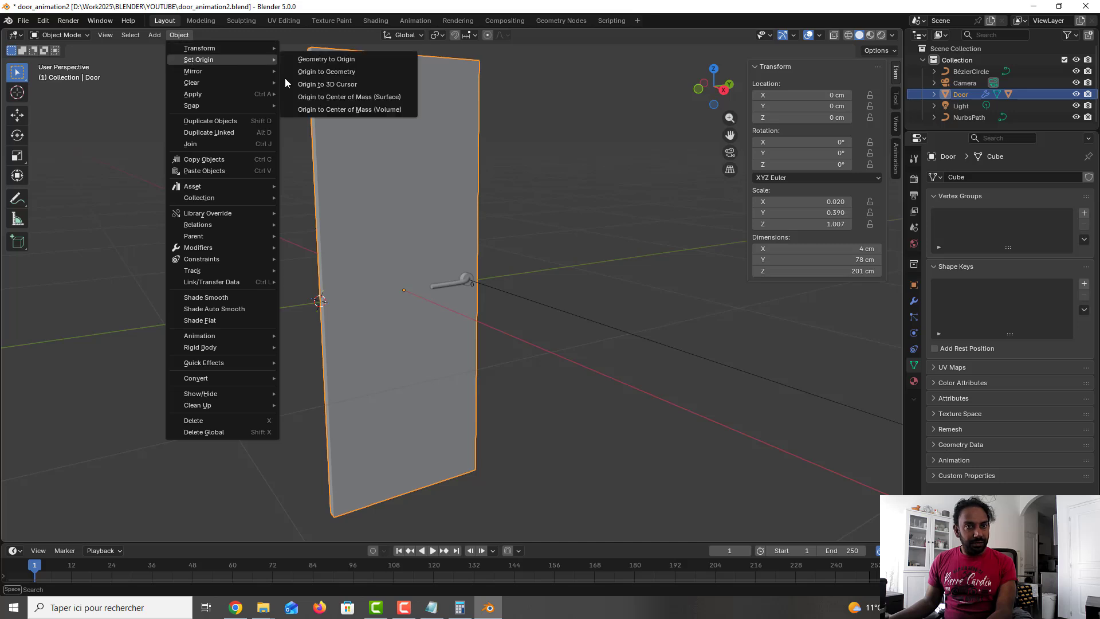
{"action": "left_click", "coordinate": [334, 86]}
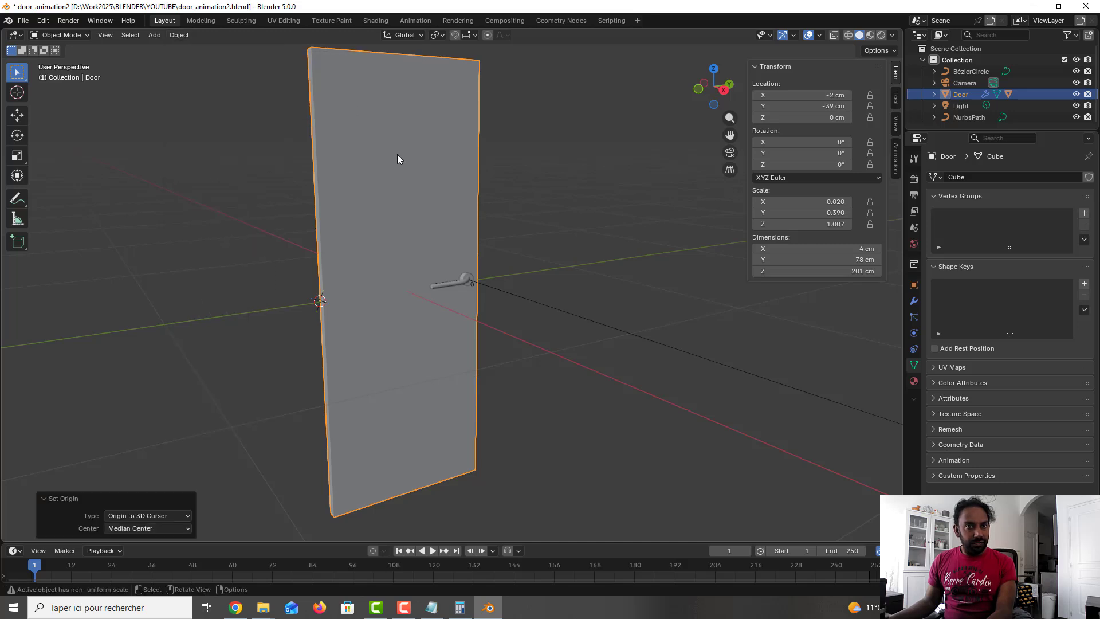
Step: Rotate the door about -12° around the Z axis to test the hinge pivot
{"action": "key", "text": "r"}
{"action": "key", "text": "z"}
{"action": "left_click", "coordinate": [447, 256]}
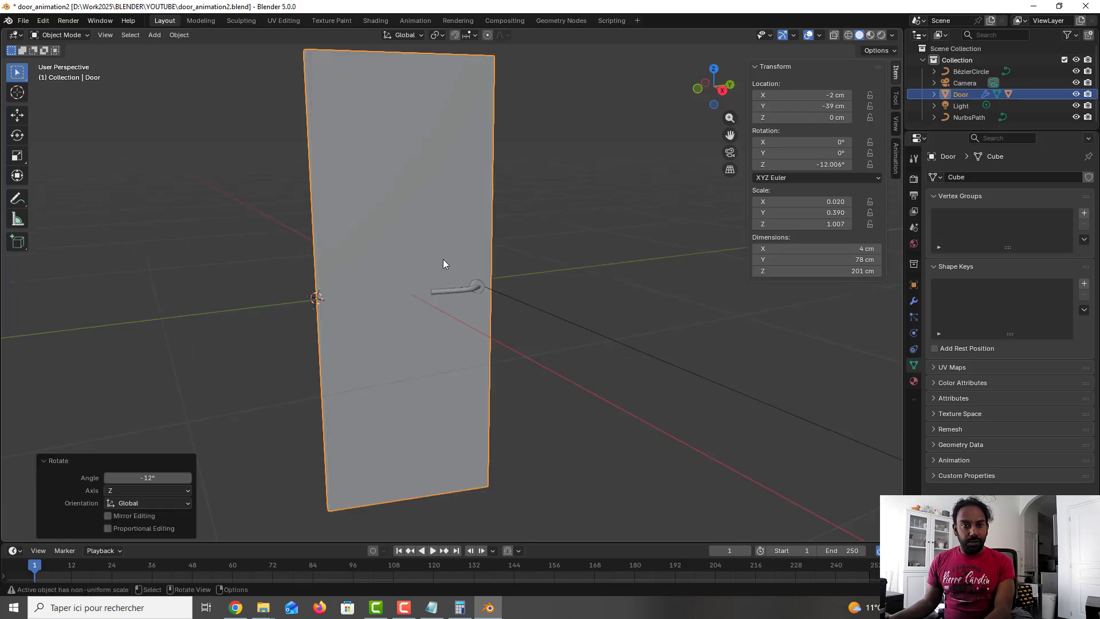
Step: Rotate the door a further -6.12° around Z, then undo that rotation
{"action": "key", "text": "r"}
{"action": "key", "text": "z"}
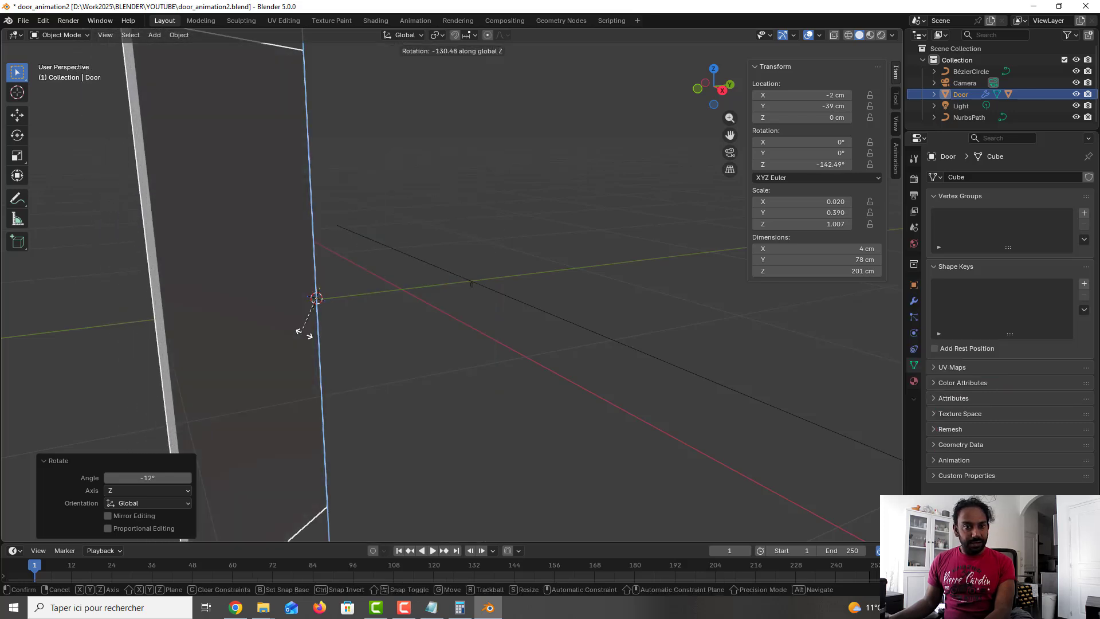
{"action": "left_click", "coordinate": [505, 261]}
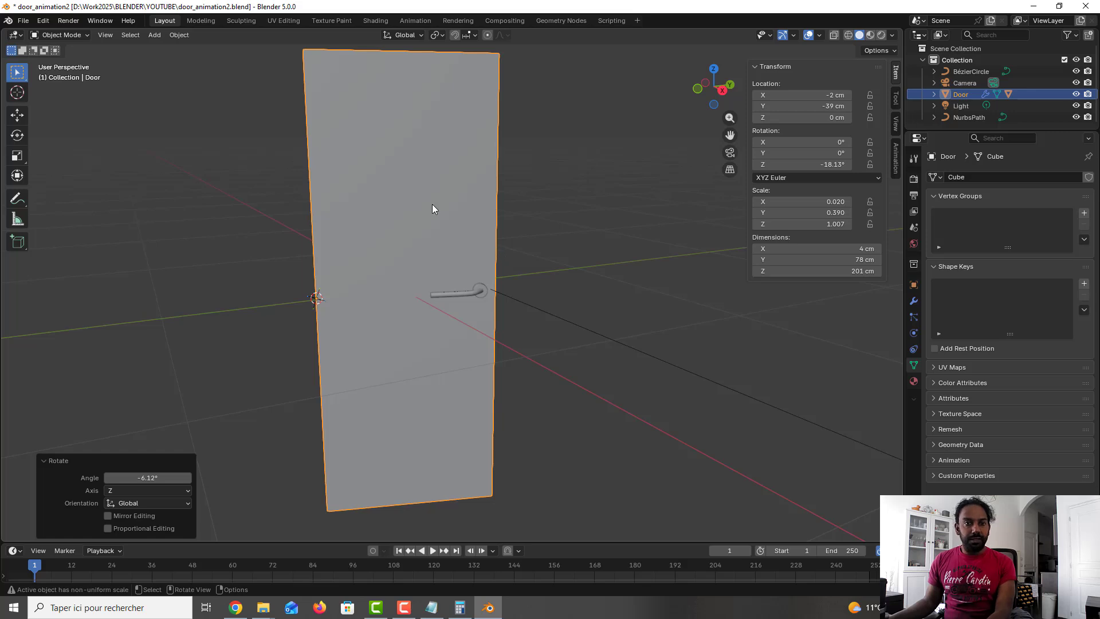
{"action": "key", "text": "ctrl+z"}
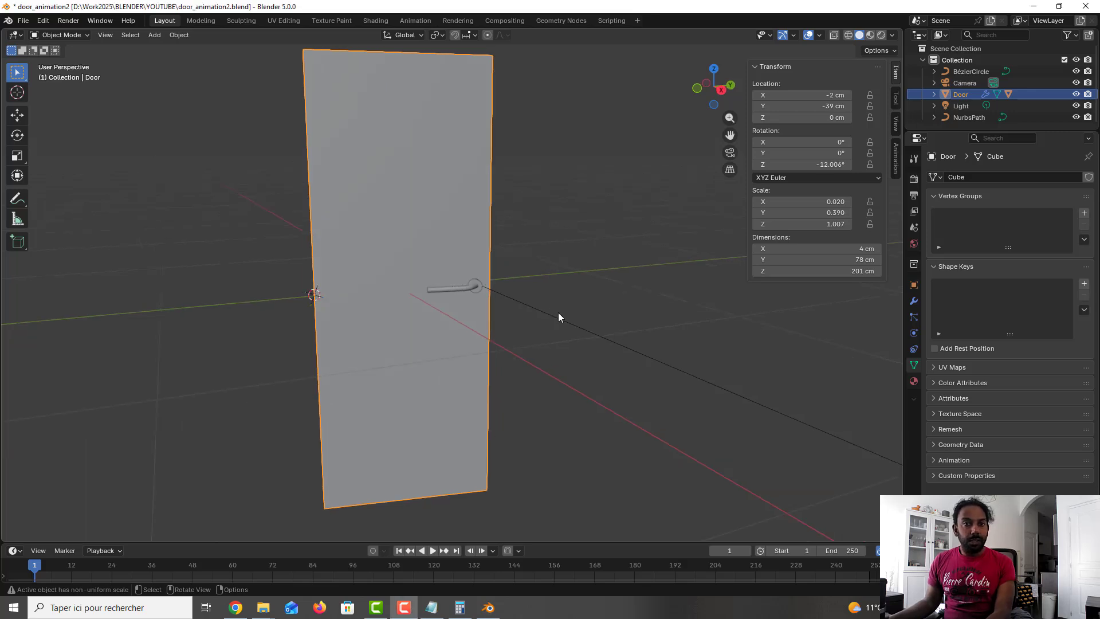
Step: Reset the door's Z rotation to 0° while checking it in front orthographic view
{"action": "middle_click_drag", "start_coordinate": [558, 311], "coordinate": [465, 304]}
{"action": "key", "text": "KP_5"}
{"action": "key", "text": "KP_1"}
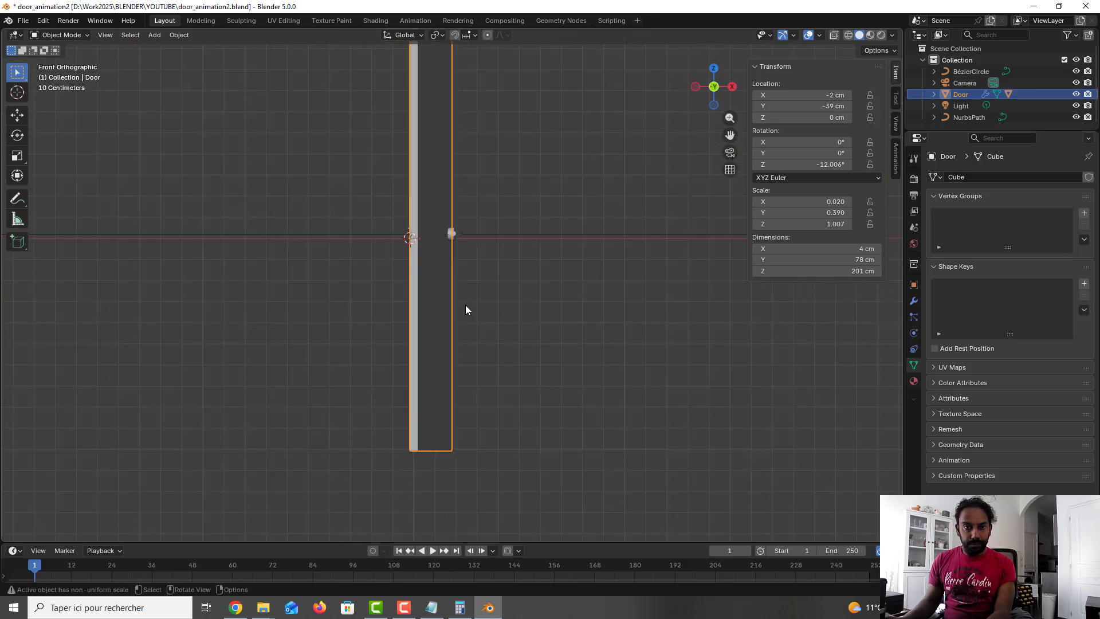
{"action": "key", "text": "KP_3"}
{"action": "key", "text": "KP_1"}
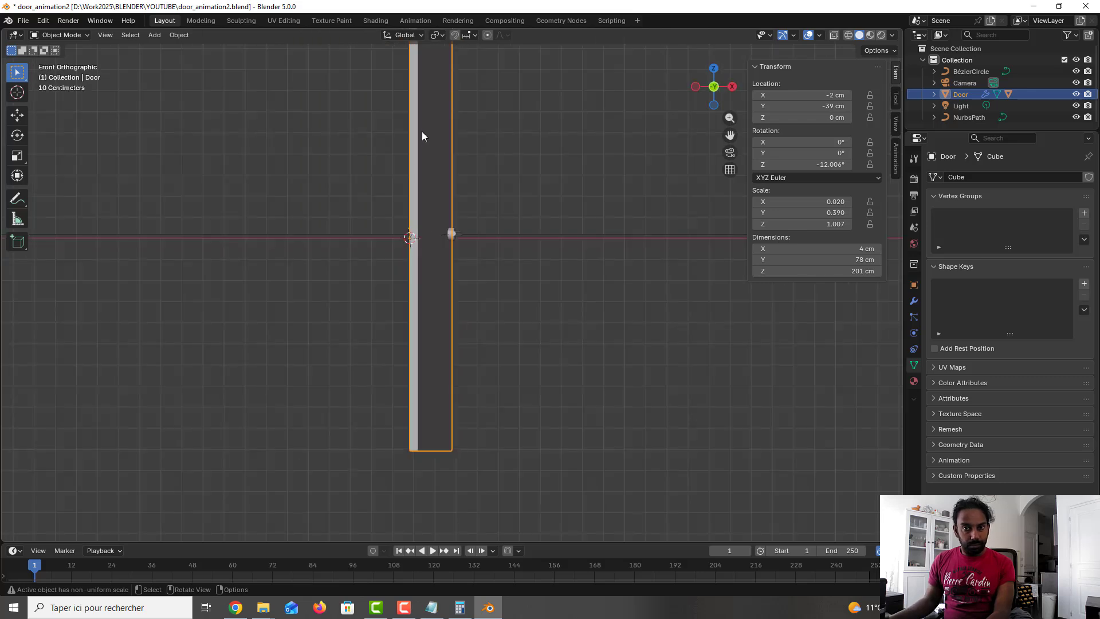
{"action": "left_click", "coordinate": [814, 164]}
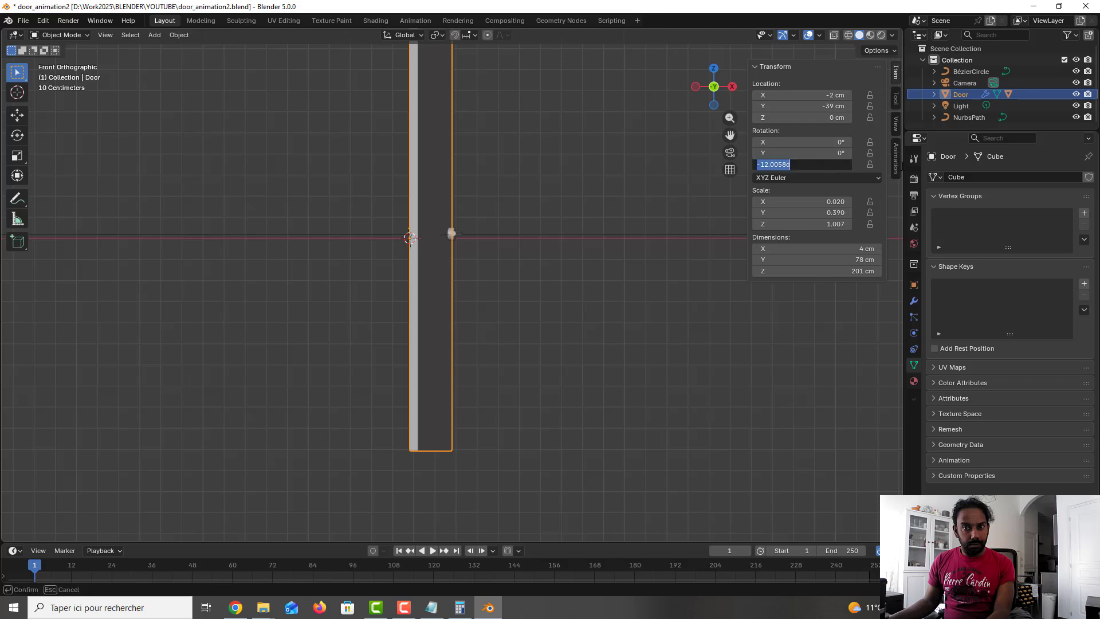
{"action": "type", "text": "0"}
{"action": "key", "text": "Return"}
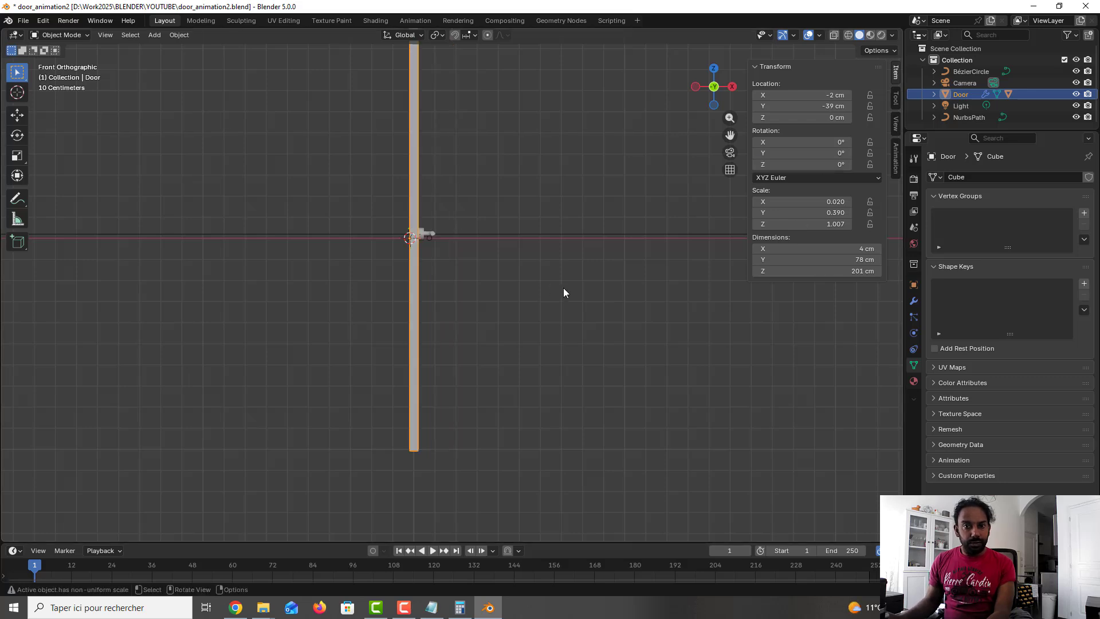
Step: Place the 3D cursor at the bottom of the door and add a 200 cm plane there
{"action": "middle_click_drag", "start_coordinate": [523, 294], "coordinate": [473, 294]}
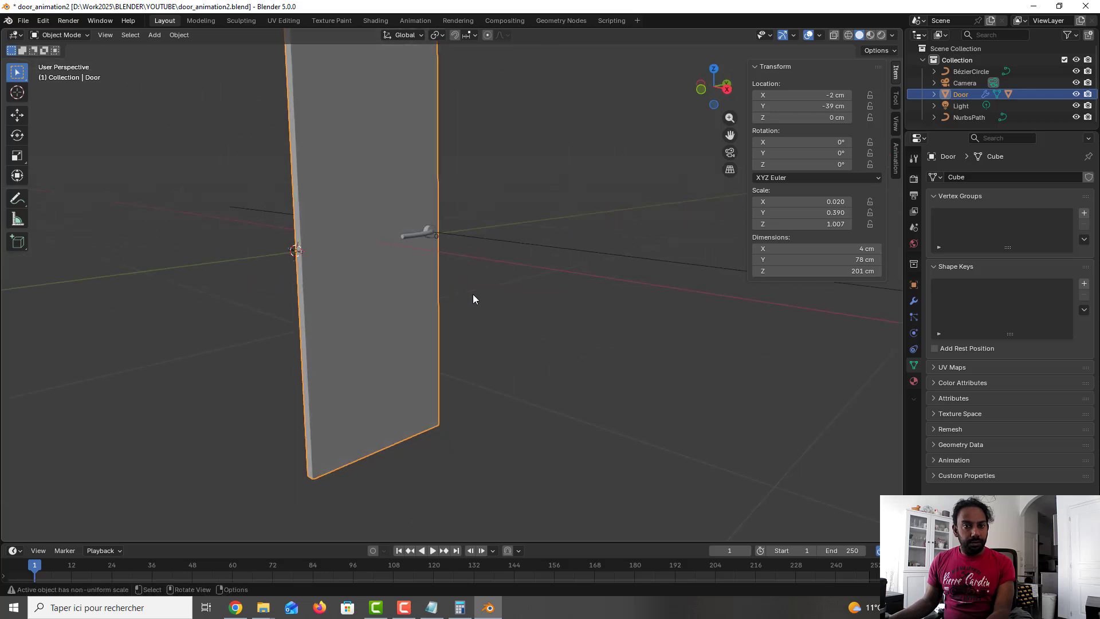
{"action": "left_click", "coordinate": [472, 293]}
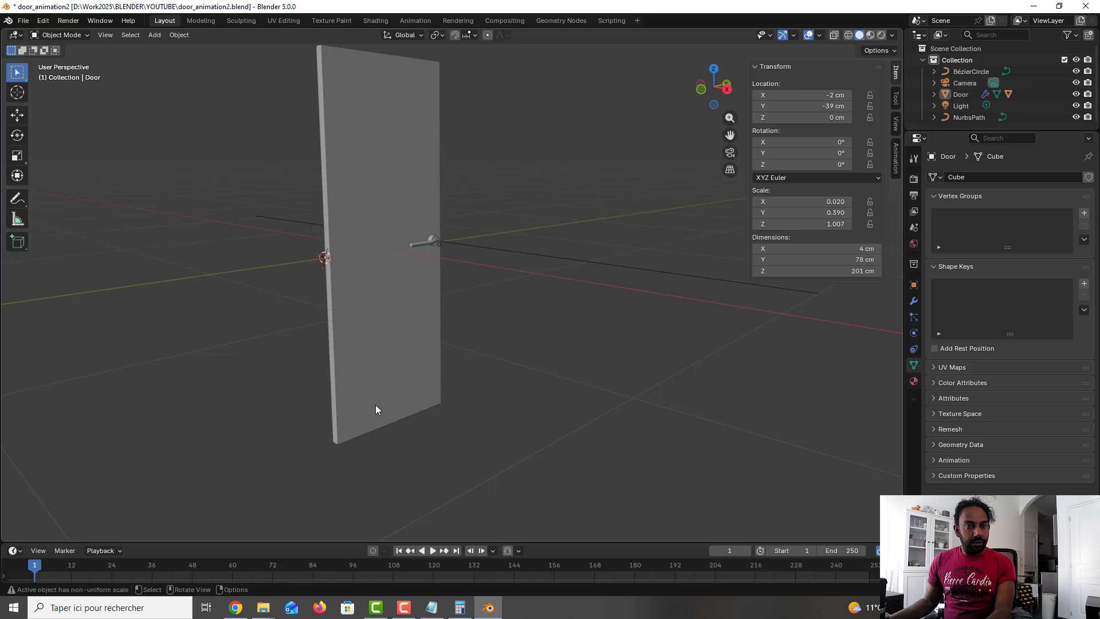
{"action": "left_click", "coordinate": [17, 93]}
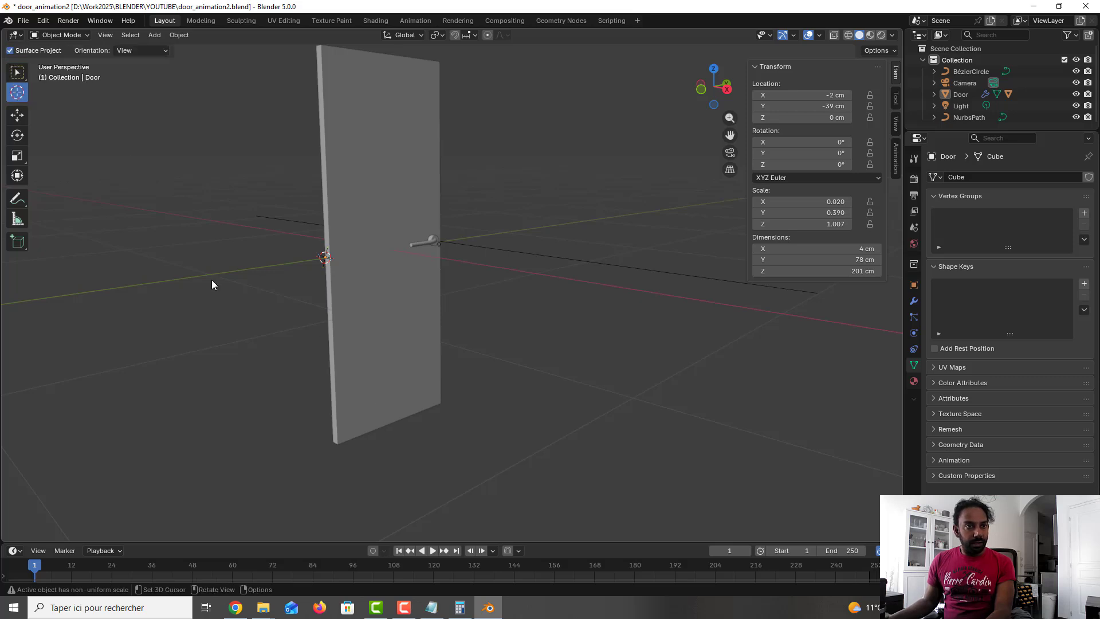
{"action": "left_click", "coordinate": [391, 422]}
{"action": "left_click", "coordinate": [392, 423]}
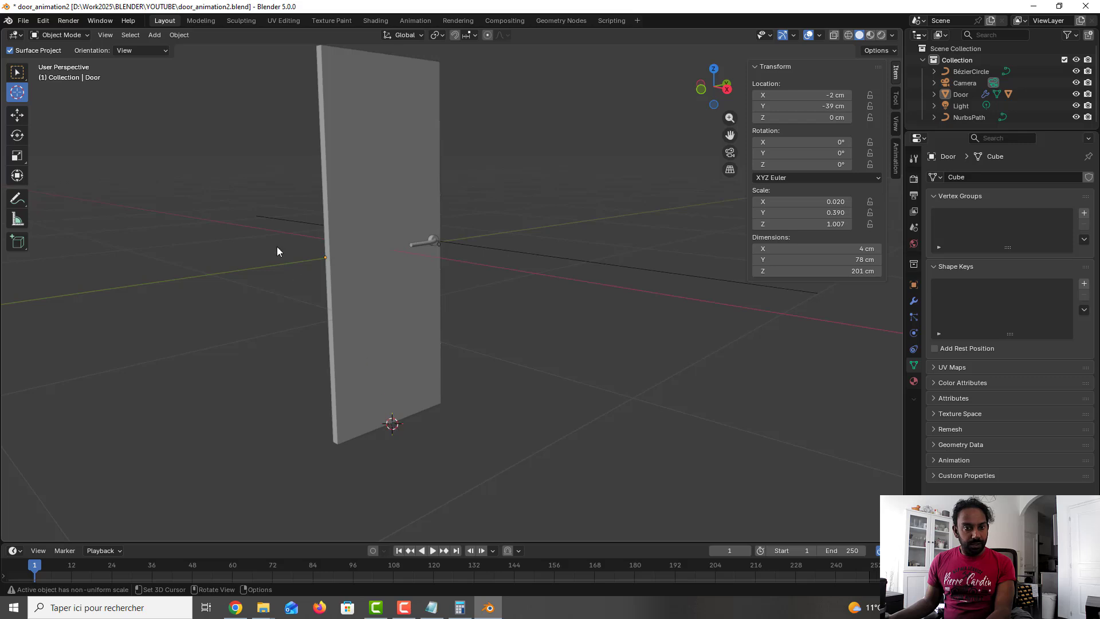
{"action": "key", "text": "shift+a"}
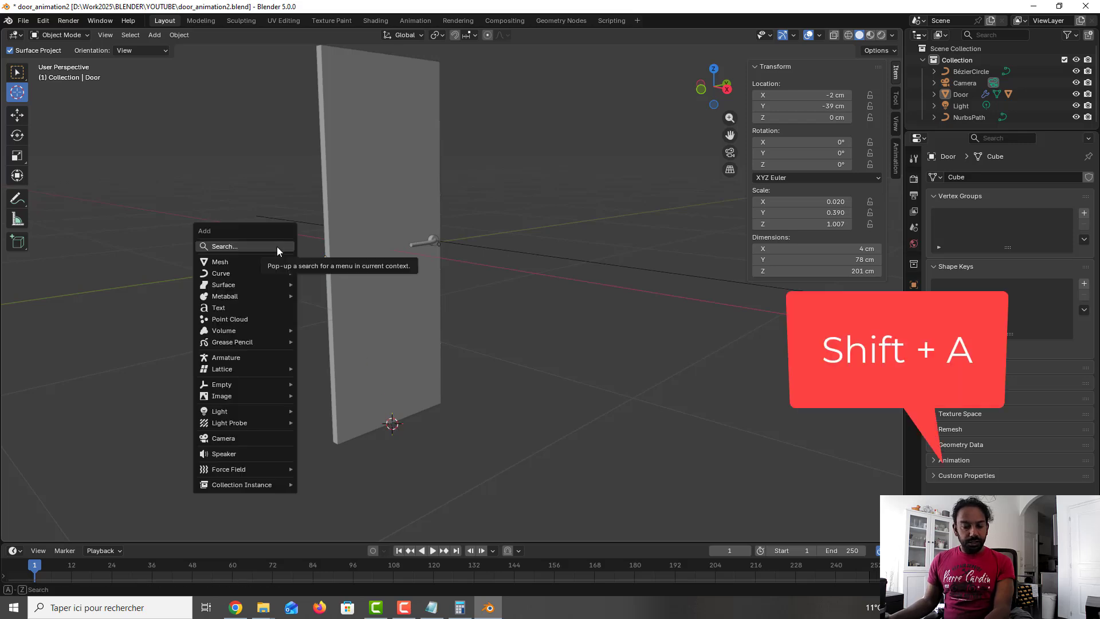
{"action": "mouse_move", "coordinate": [254, 261]}
{"action": "left_click", "coordinate": [309, 261]}
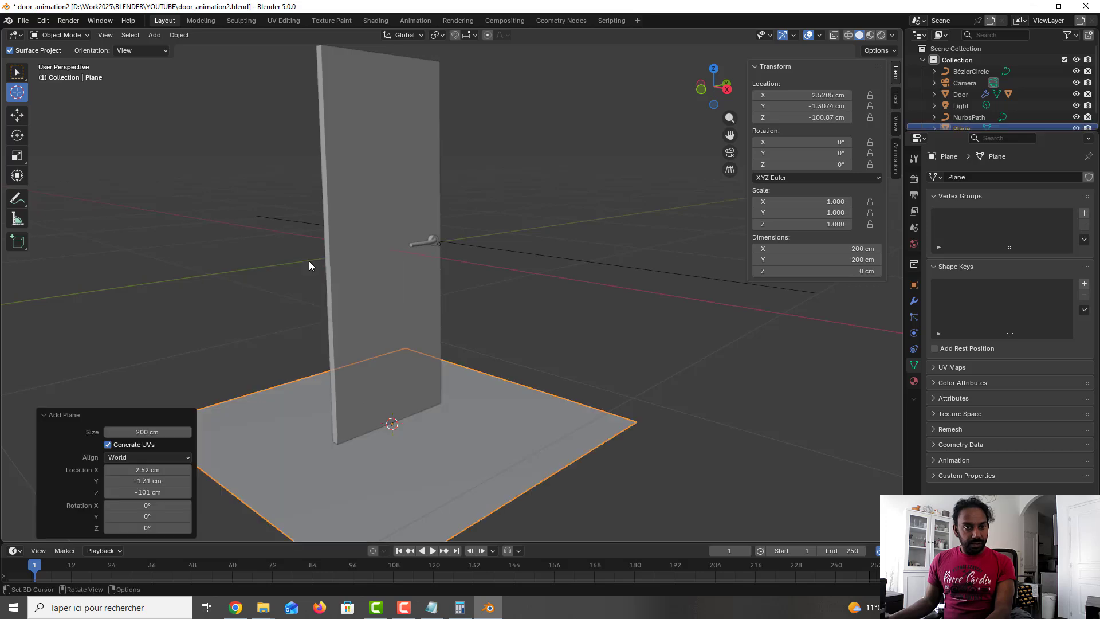
Step: Move the plane about 91.3 cm along the X axis in front view
{"action": "middle_click_drag", "start_coordinate": [536, 409], "coordinate": [480, 422]}
{"action": "key", "text": "alt+z"}
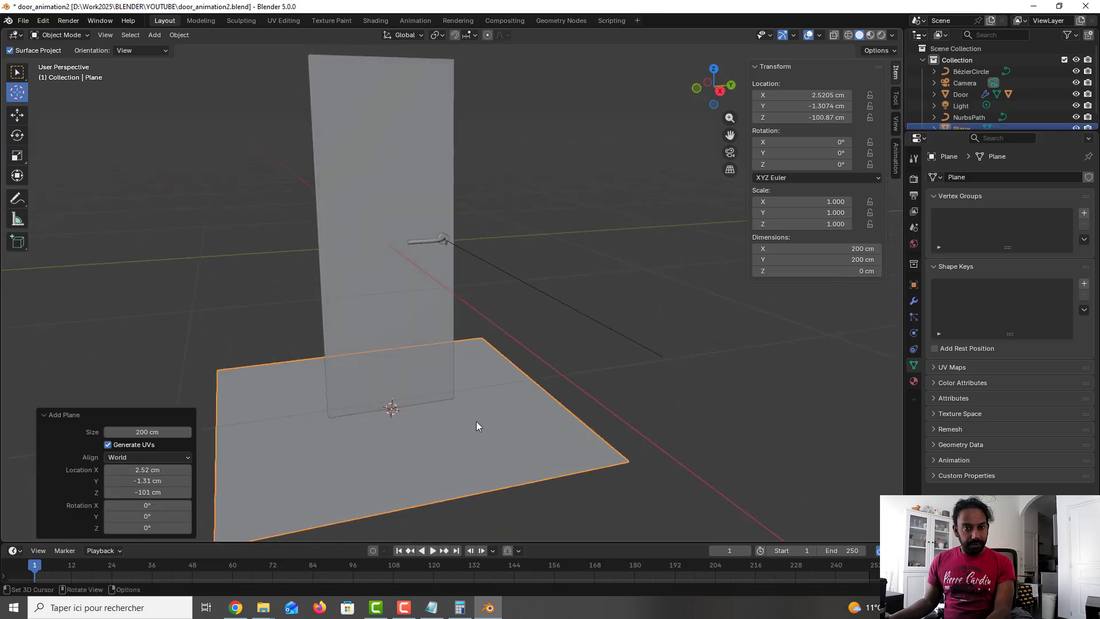
{"action": "key", "text": "KP_3"}
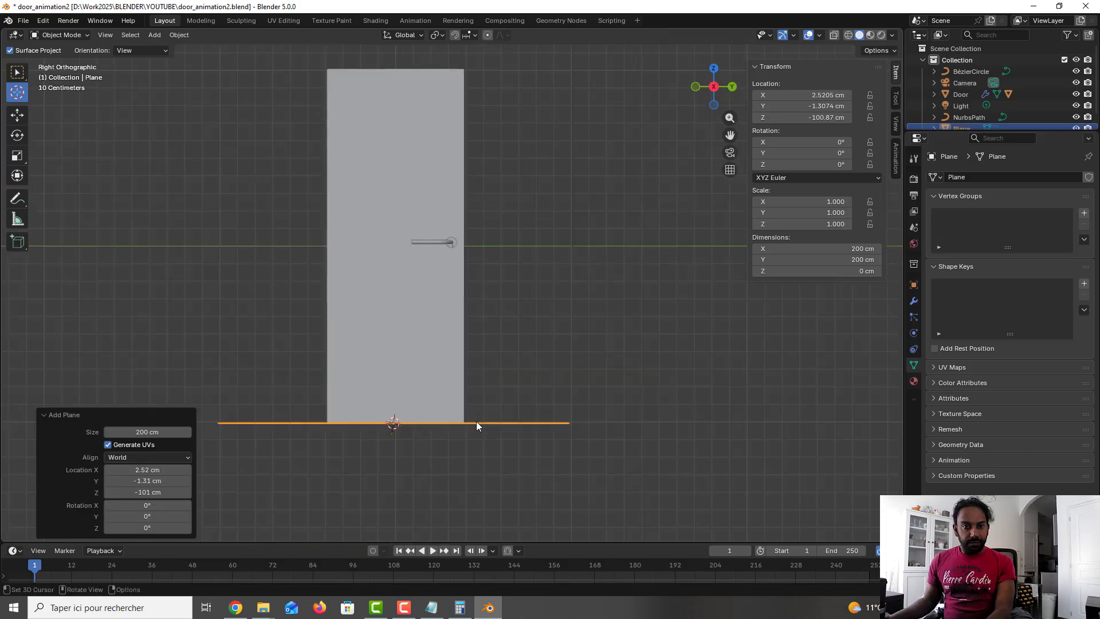
{"action": "key", "text": "KP_1"}
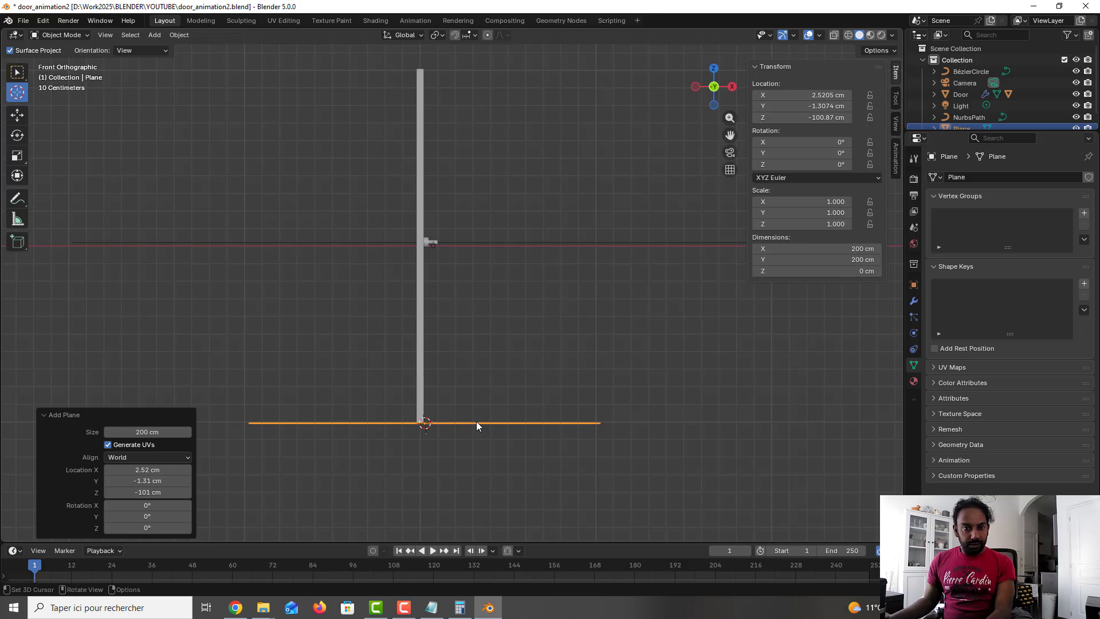
{"action": "key", "text": "g"}
{"action": "key", "text": "x"}
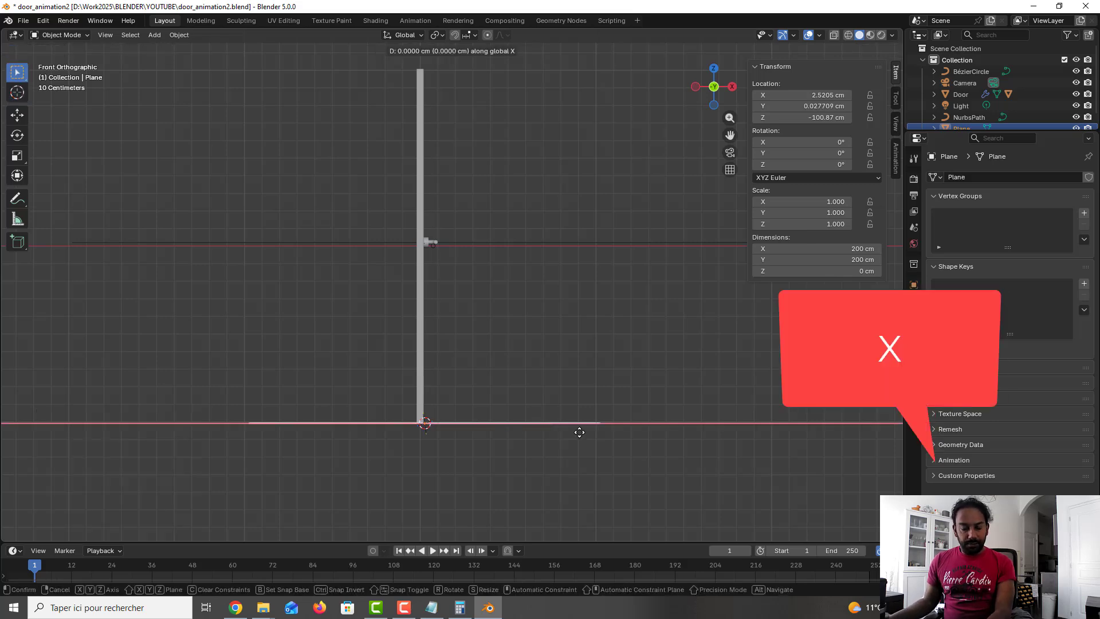
{"action": "left_click", "coordinate": [671, 445]}
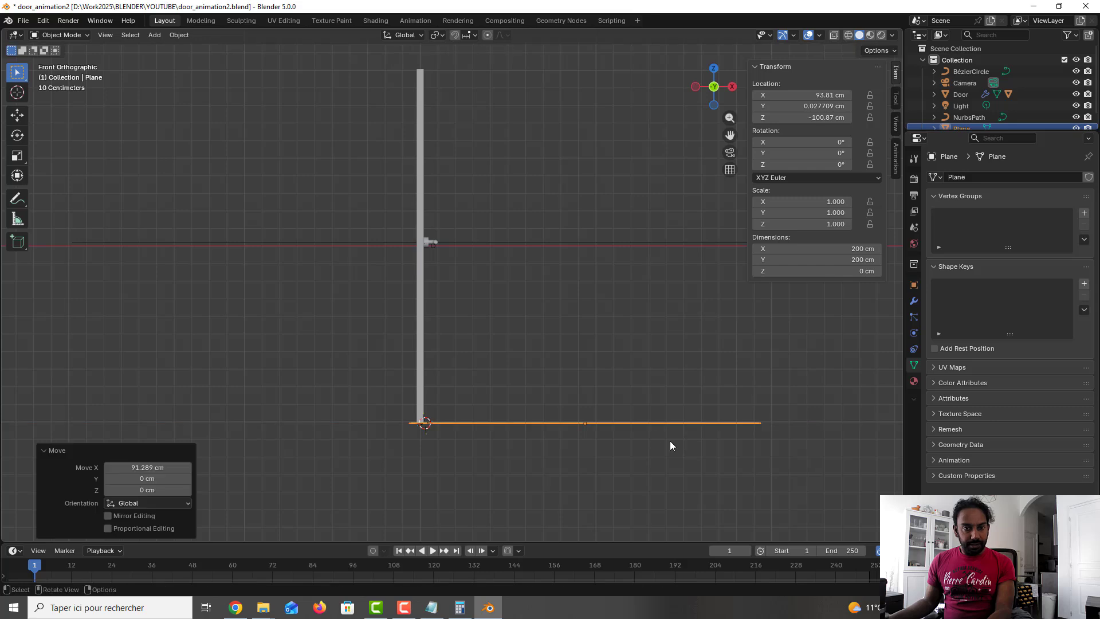
Step: Enter Edit Mode on the floor plane and add a loop cut lined up with the door's hinge-side edge
{"action": "middle_click_drag", "start_coordinate": [618, 380], "coordinate": [499, 426]}
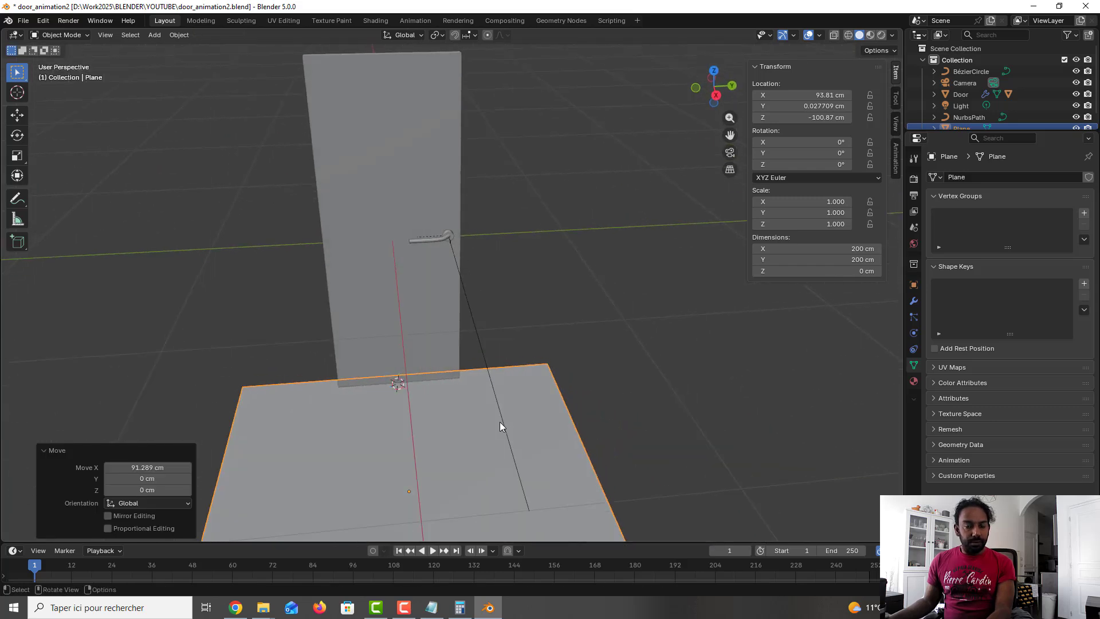
{"action": "middle_click_drag", "start_coordinate": [471, 373], "coordinate": [499, 366]}
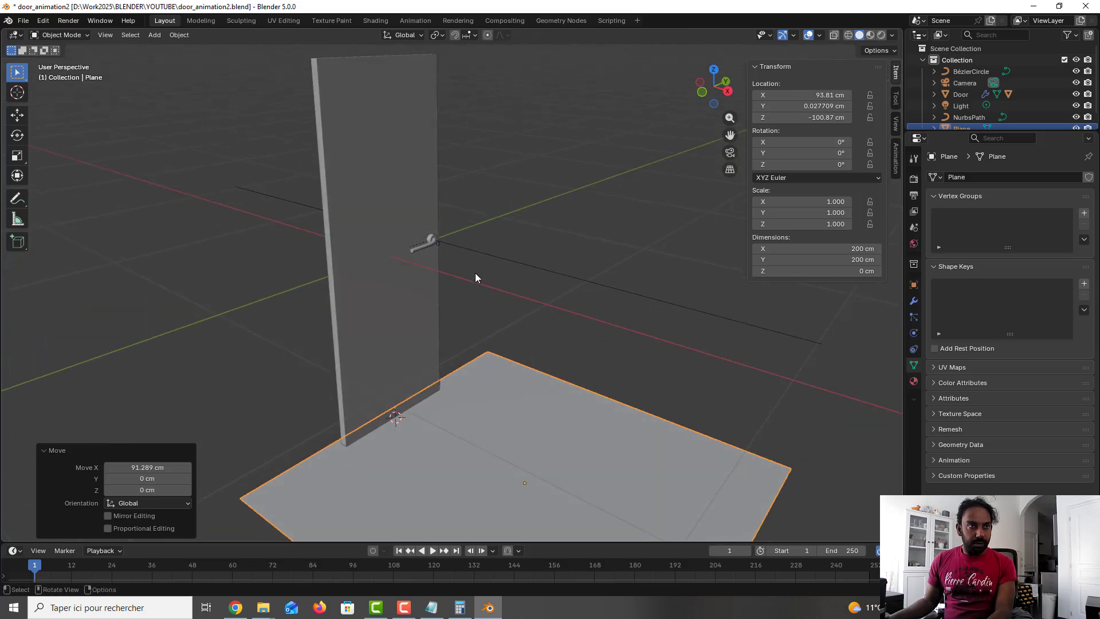
{"action": "middle_click_drag", "start_coordinate": [404, 392], "coordinate": [439, 277]}
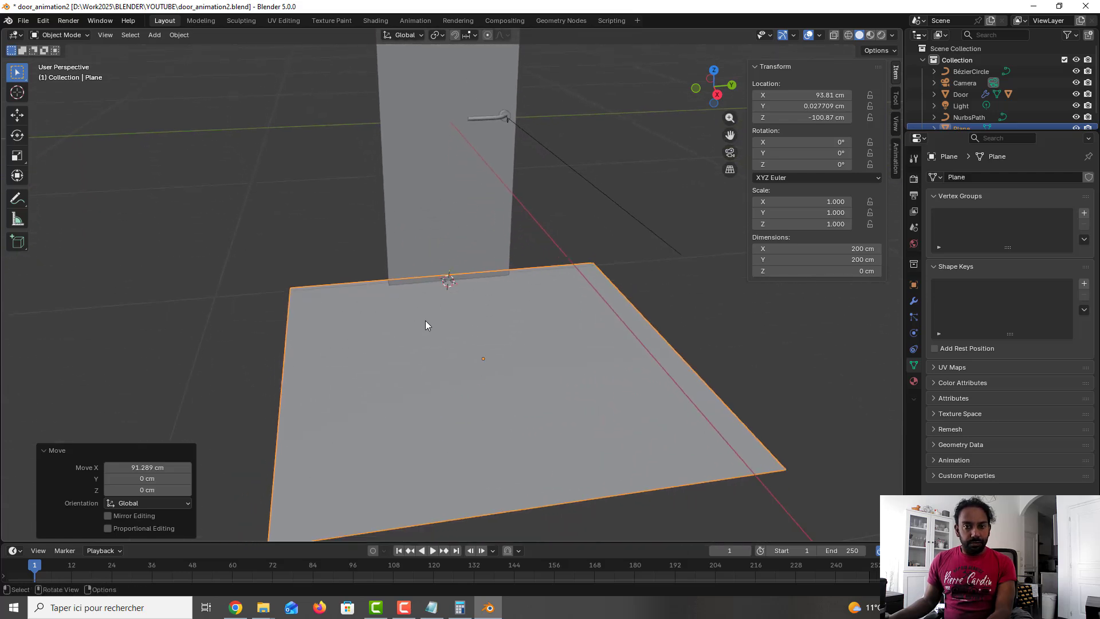
{"action": "key", "text": "Tab"}
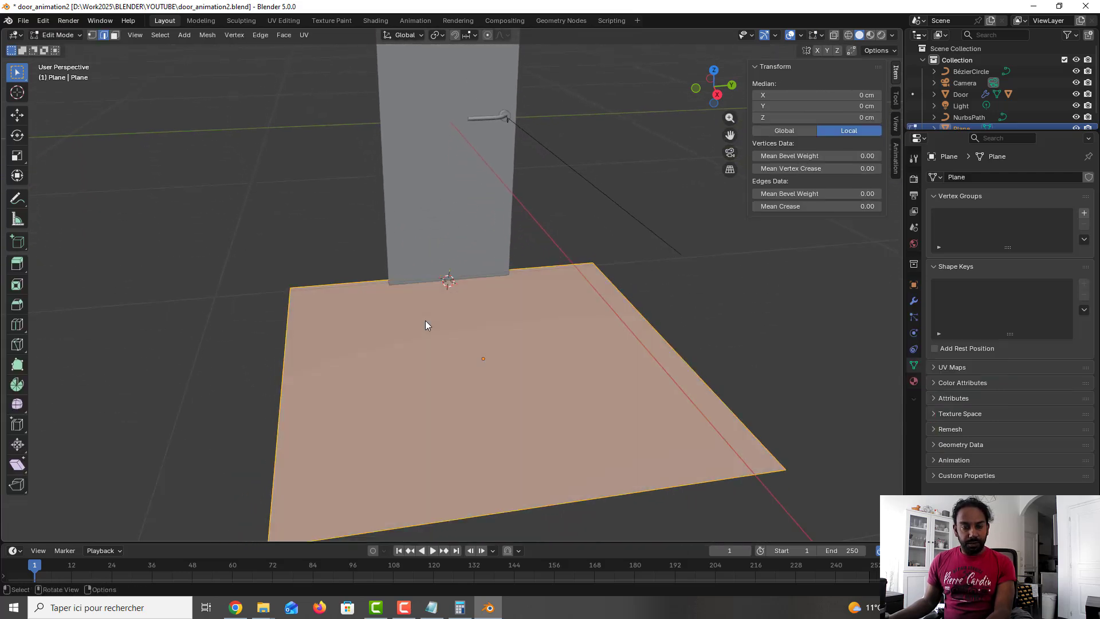
{"action": "key", "text": "ctrl+r"}
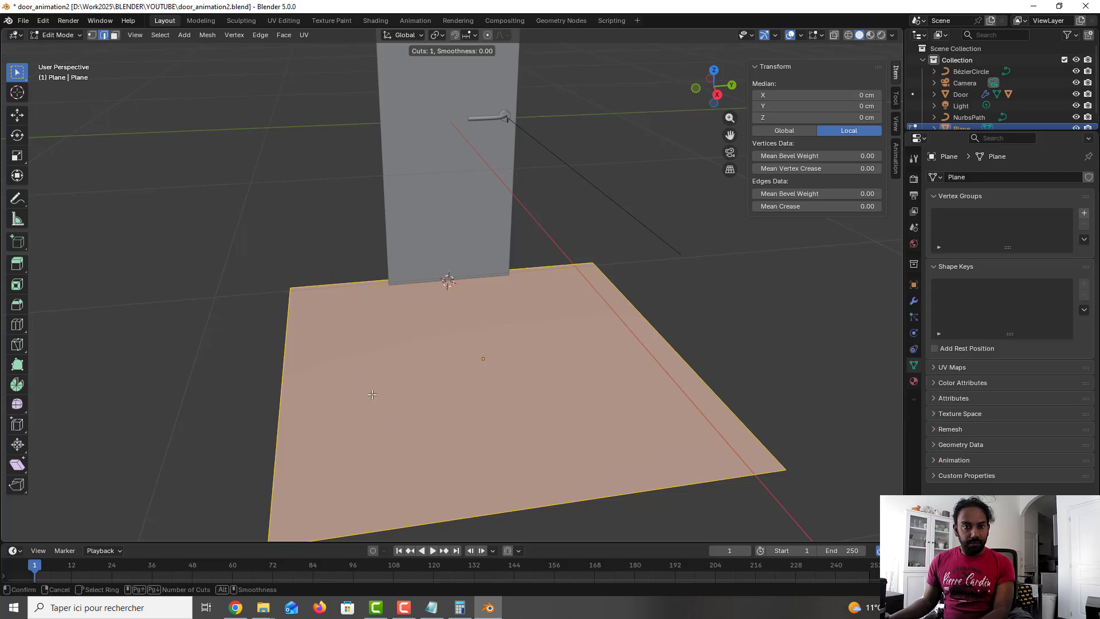
{"action": "left_click", "coordinate": [471, 504]}
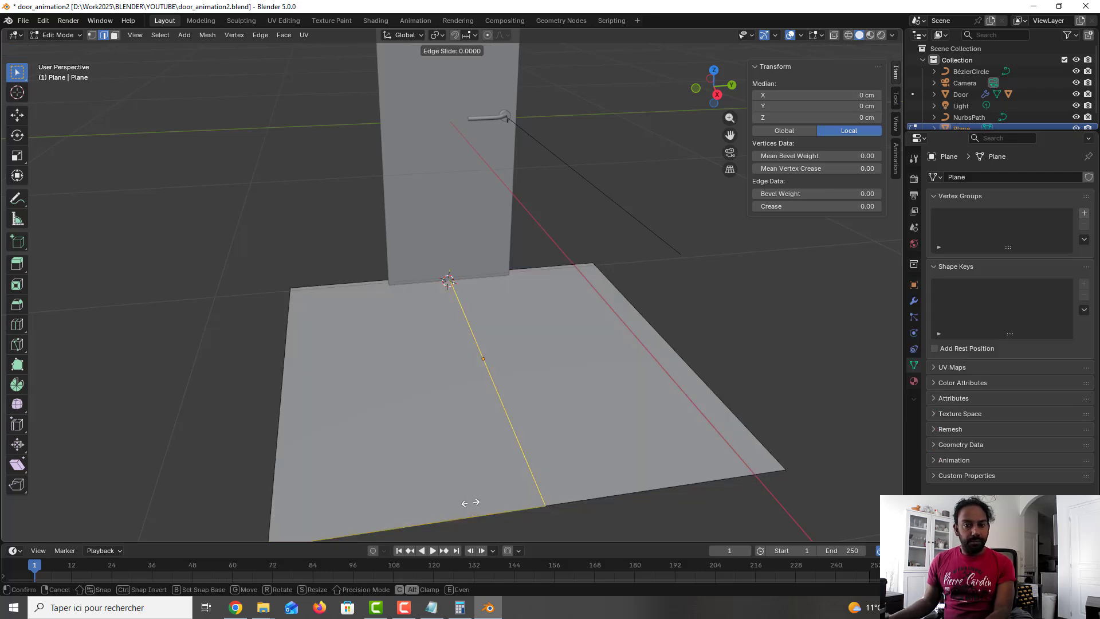
{"action": "left_click", "coordinate": [356, 441]}
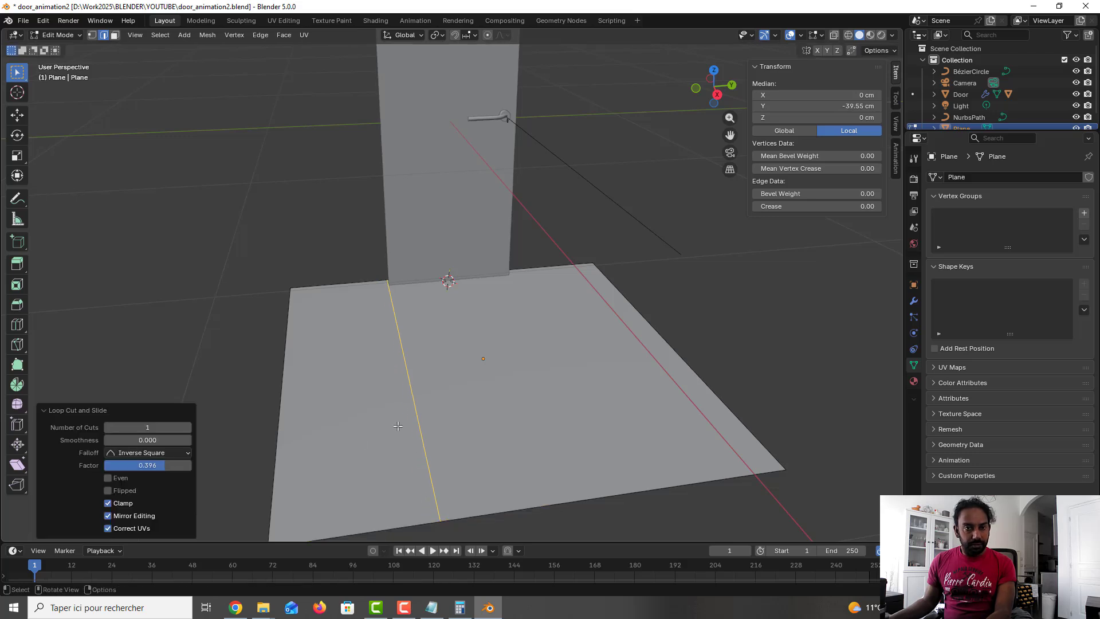
Step: Add a second loop cut on the floor plane near the door's opposite edge
{"action": "key", "text": "ctrl+r"}
{"action": "left_click", "coordinate": [433, 421]}
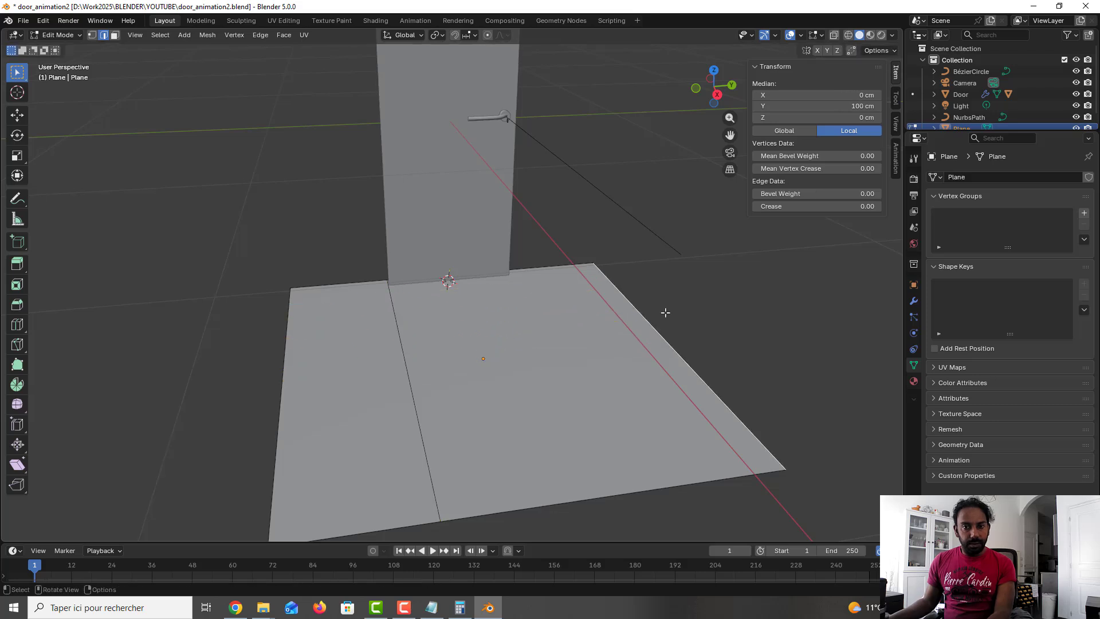
{"action": "key", "text": "ctrl+r"}
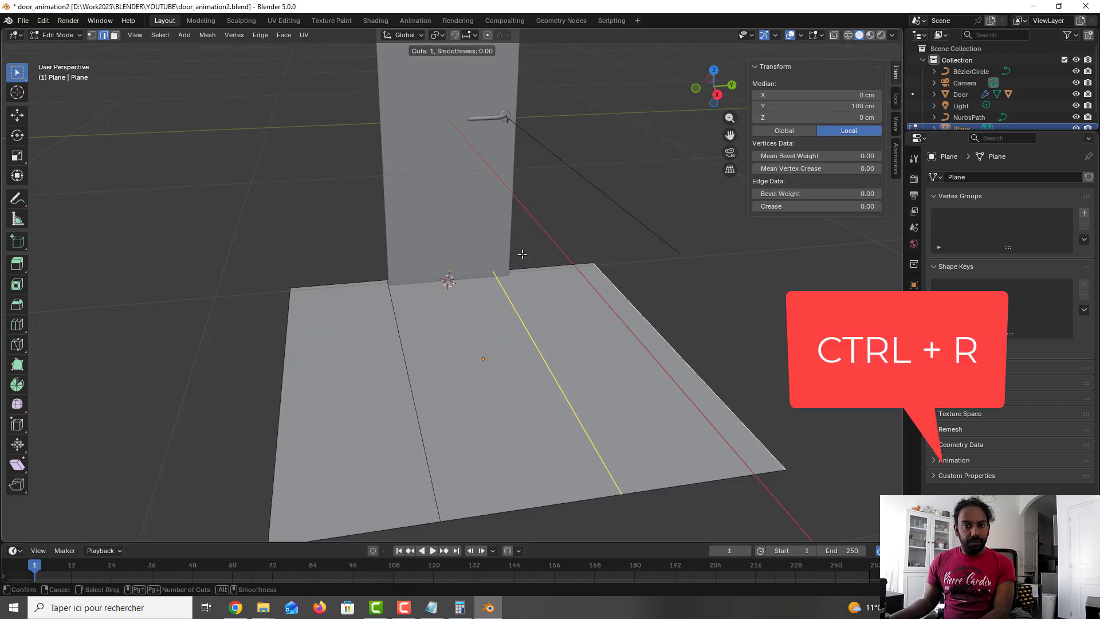
{"action": "left_click", "coordinate": [524, 255]}
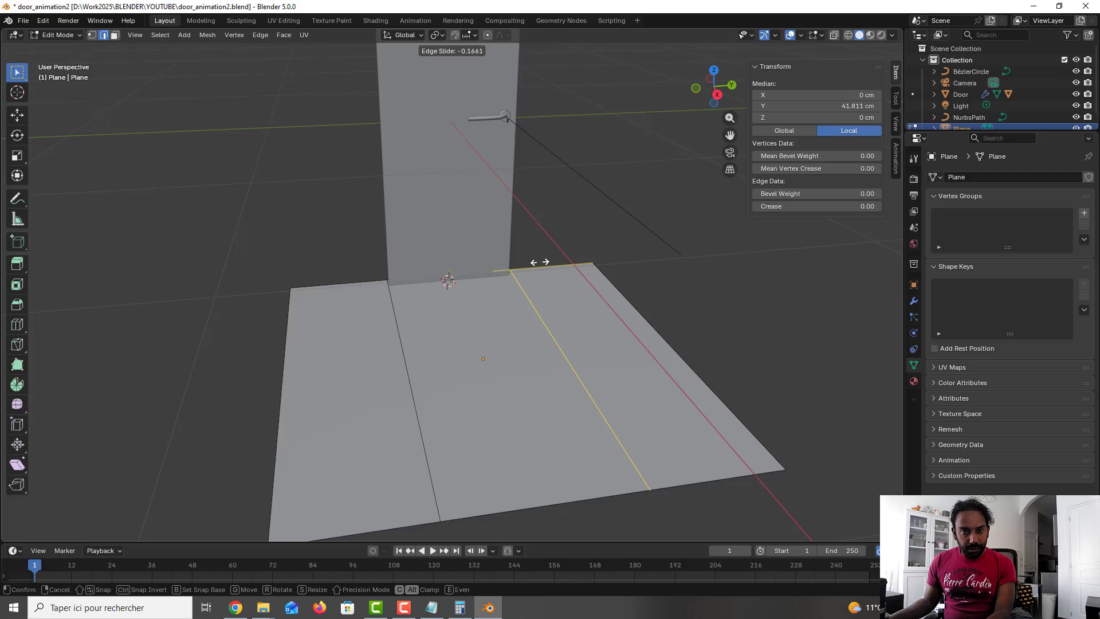
{"action": "left_click", "coordinate": [539, 262]}
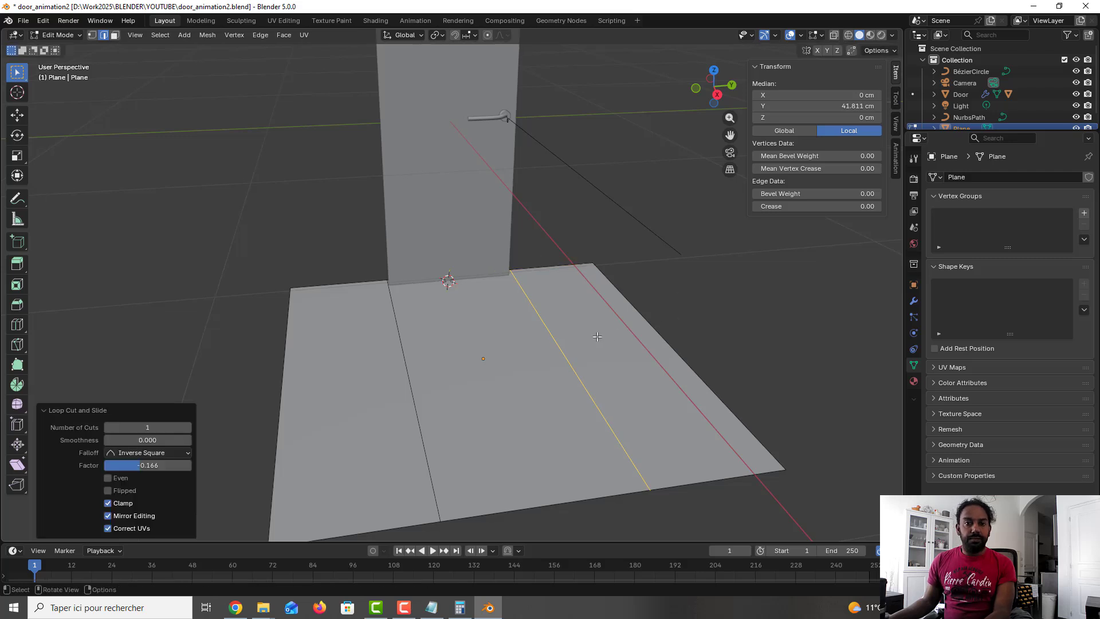
Step: Move the new loop edge slightly along Y so it lines up with the door's edge
{"action": "key", "text": "Tab"}
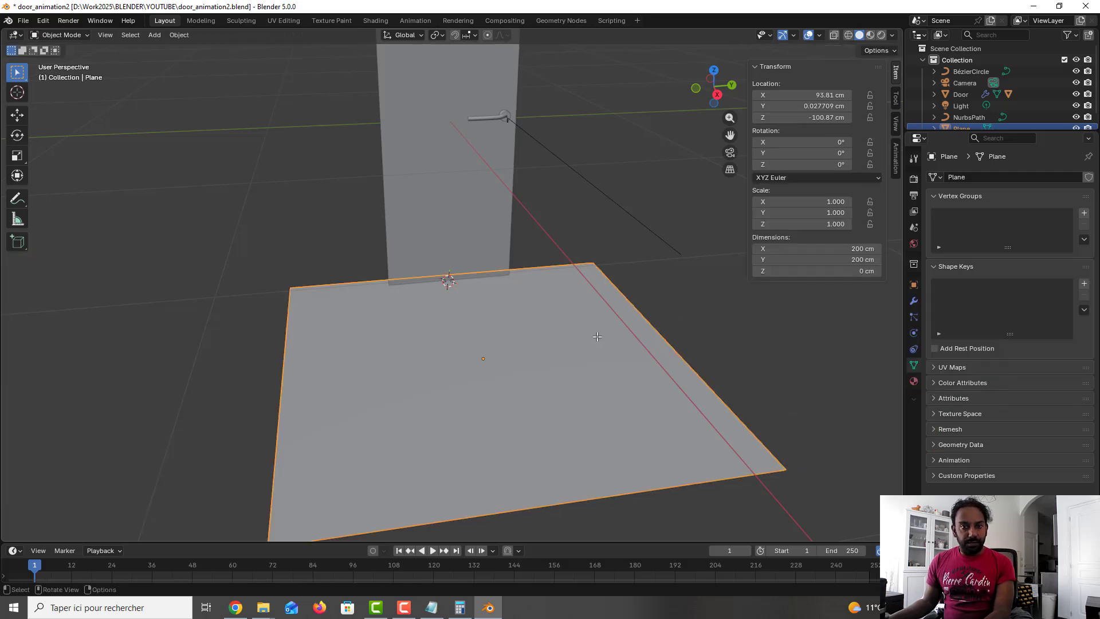
{"action": "key", "text": "Tab"}
{"action": "mouse_move", "coordinate": [504, 317]}
{"action": "middle_mouse_down"}
{"action": "mouse_move", "coordinate": [494, 317]}
{"action": "mouse_move", "coordinate": [516, 315]}
{"action": "middle_mouse_up"}
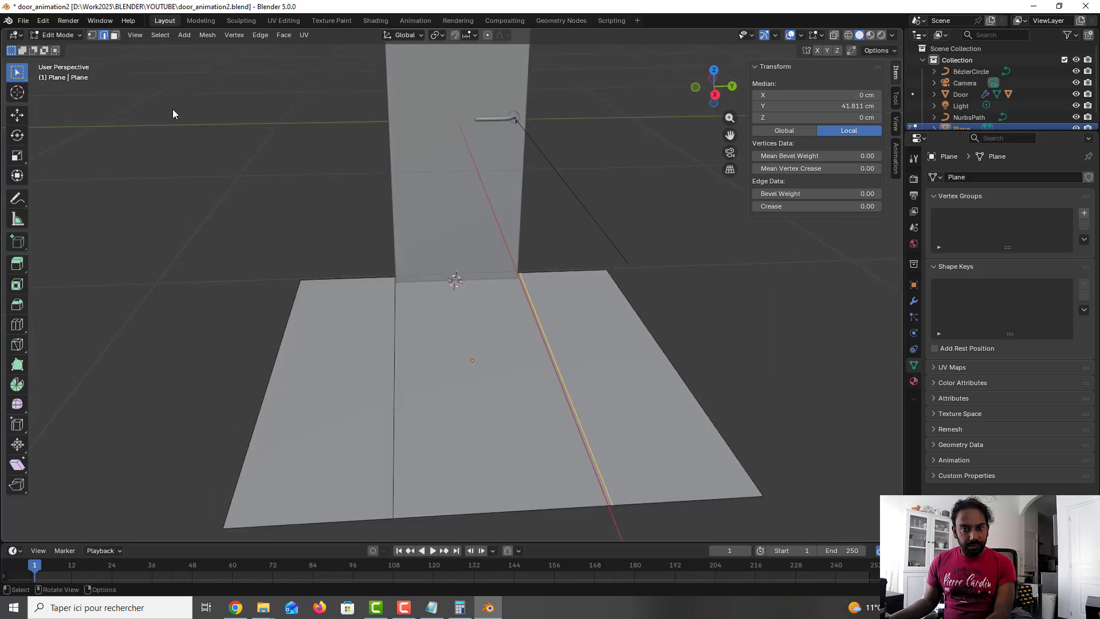
{"action": "left_click", "coordinate": [17, 114]}
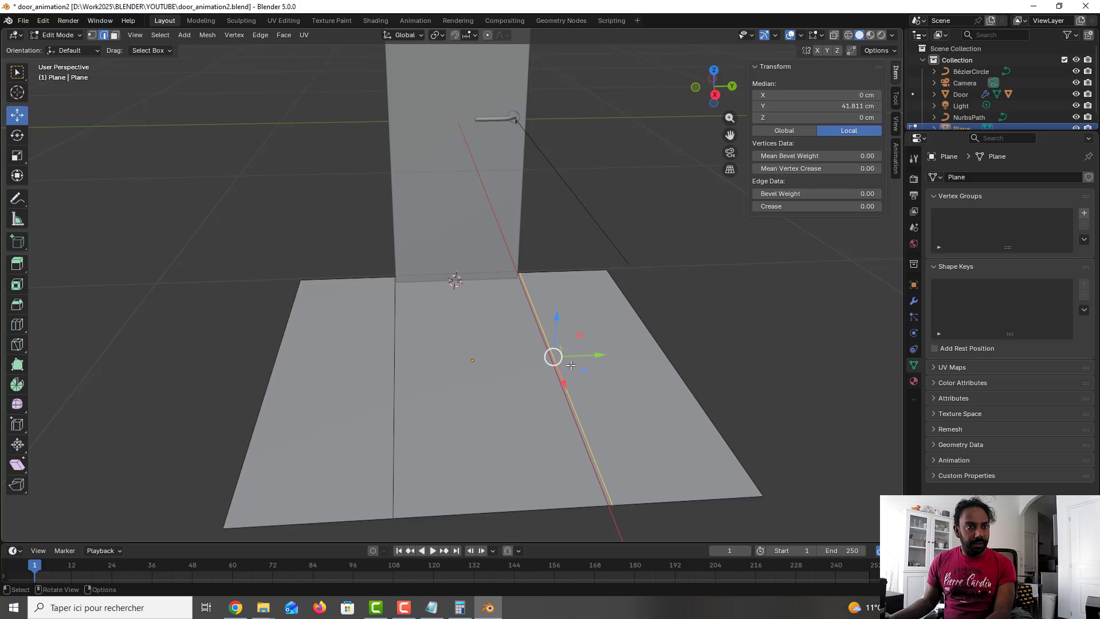
{"action": "left_click_drag", "start_coordinate": [580, 355], "coordinate": [573, 353]}
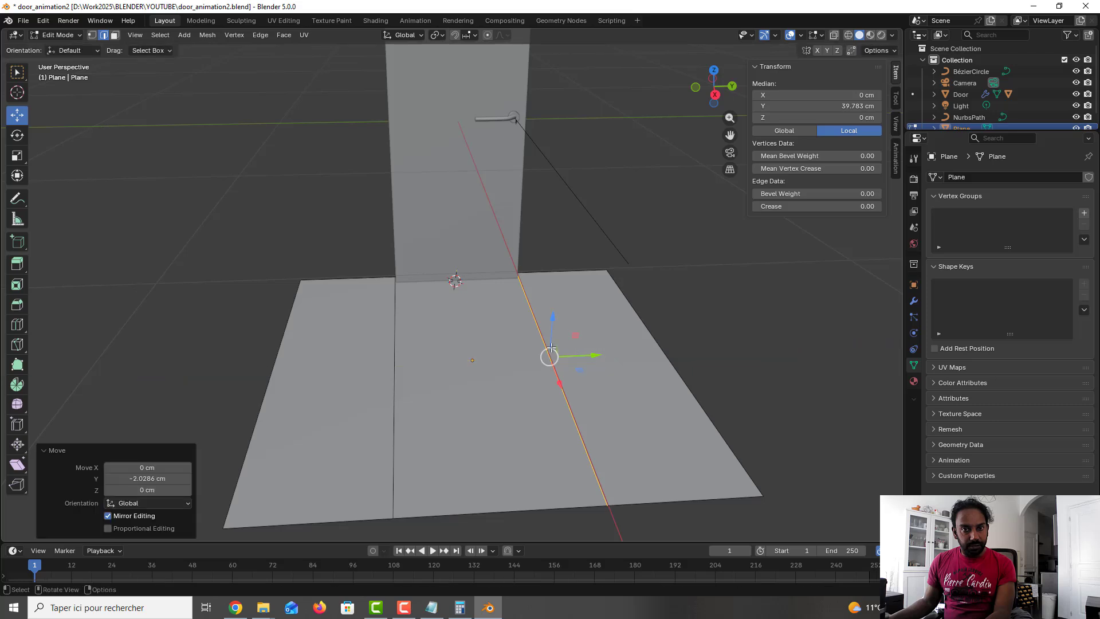
{"action": "scroll", "coordinate": [394, 284], "scroll_direction": "up", "scroll_amount": 6}
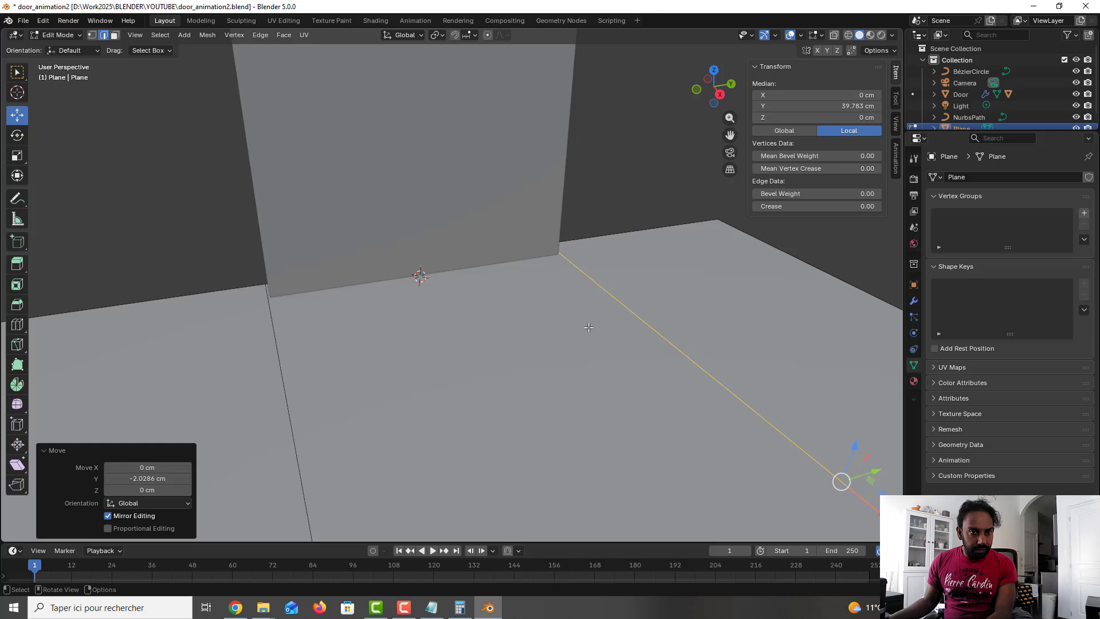
{"action": "middle_click_drag", "start_coordinate": [588, 327], "coordinate": [560, 354]}
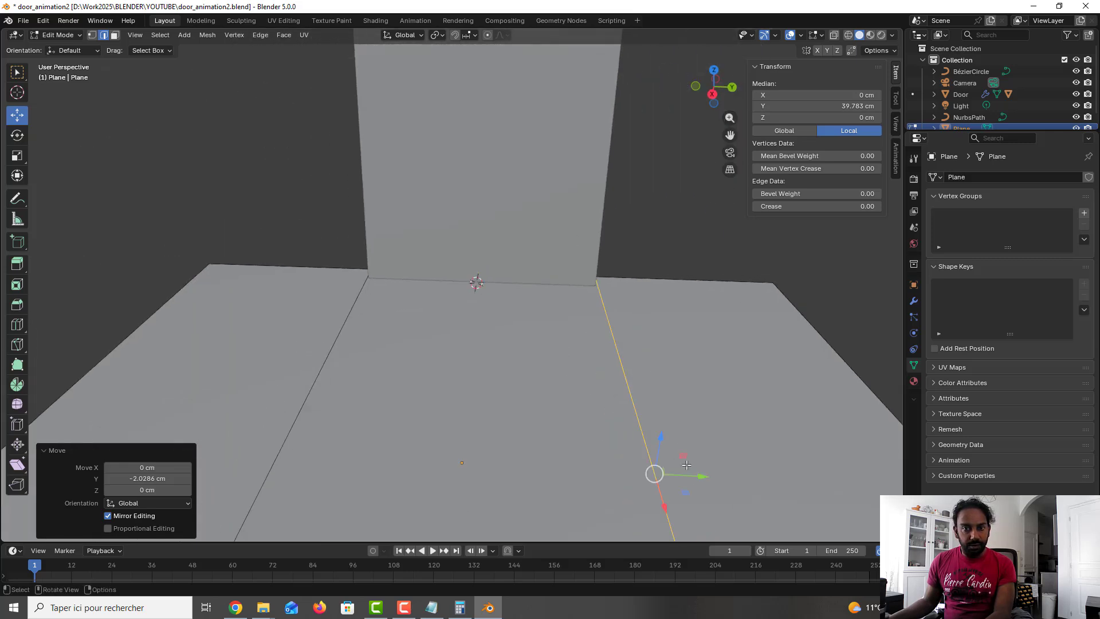
{"action": "left_click_drag", "start_coordinate": [696, 477], "coordinate": [700, 477]}
{"action": "middle_click_drag", "start_coordinate": [699, 477], "coordinate": [597, 333]}
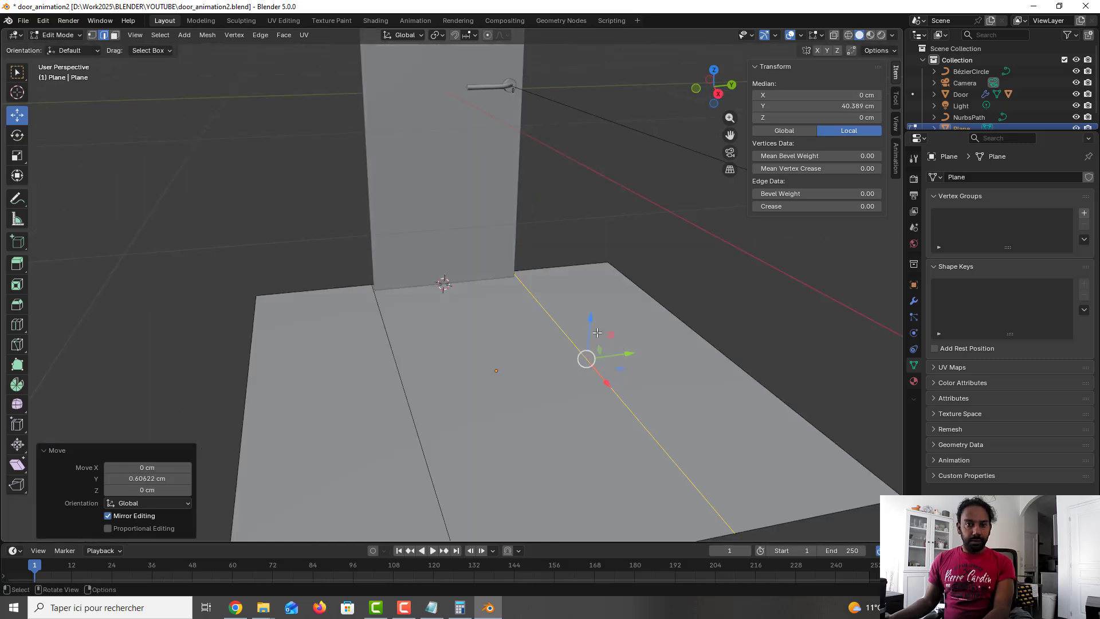
{"action": "mouse_move", "coordinate": [371, 277]}
{"action": "middle_mouse_down"}
{"action": "mouse_move", "coordinate": [412, 267]}
{"action": "mouse_move", "coordinate": [363, 284]}
{"action": "middle_mouse_up"}
{"action": "key", "text": "Tab"}
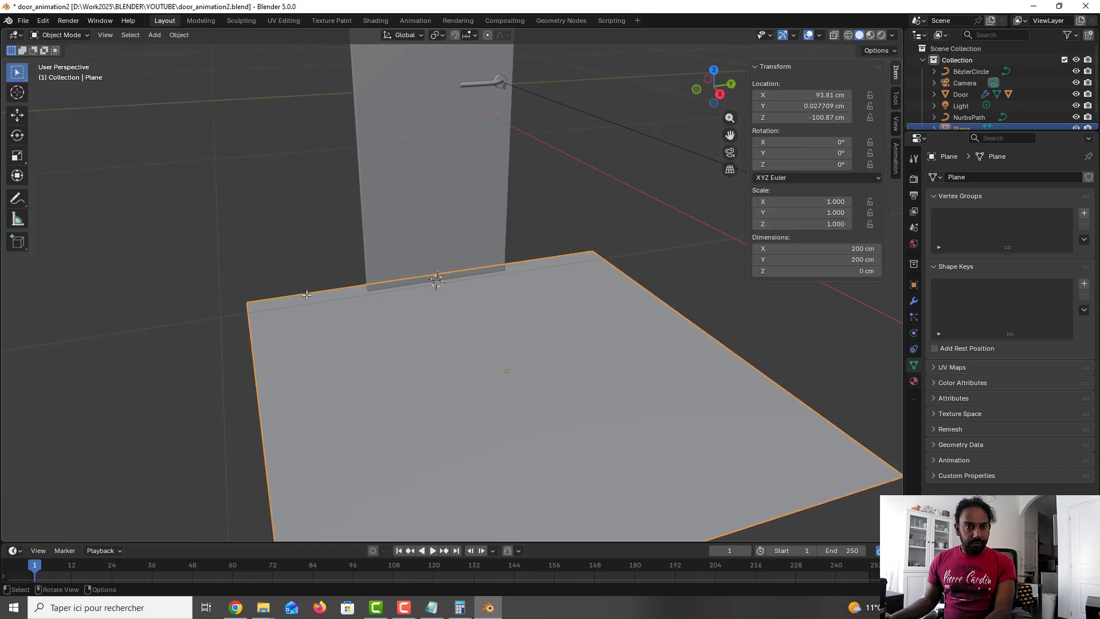
{"action": "key", "text": "Tab"}
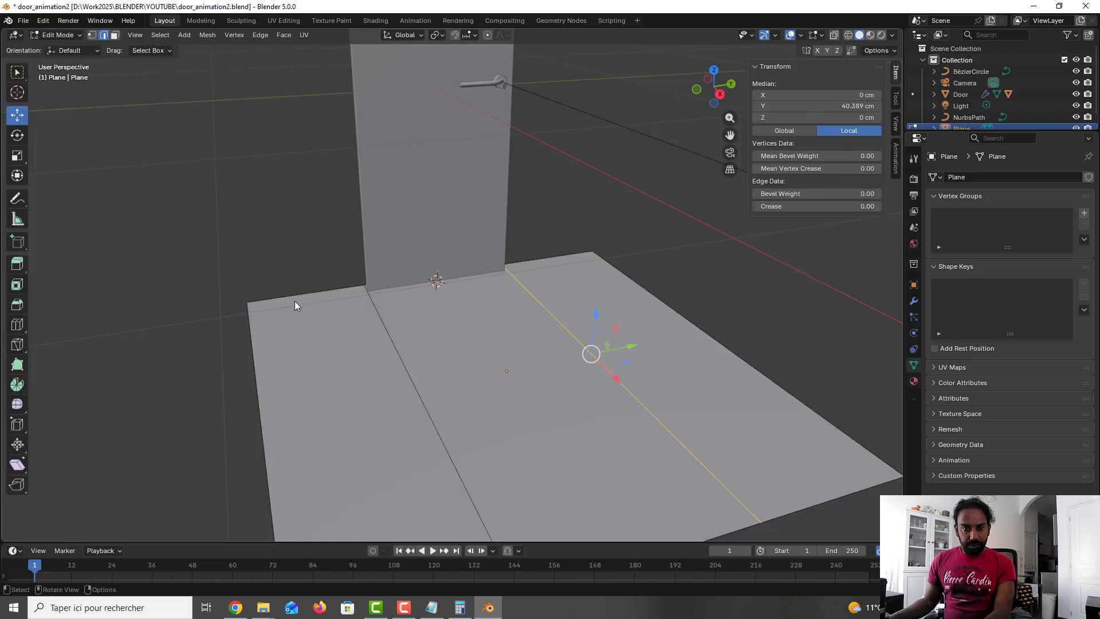
Step: Add a loop cut across the floor plane running along the door's base line, close to the back edge
{"action": "left_click", "coordinate": [216, 327]}
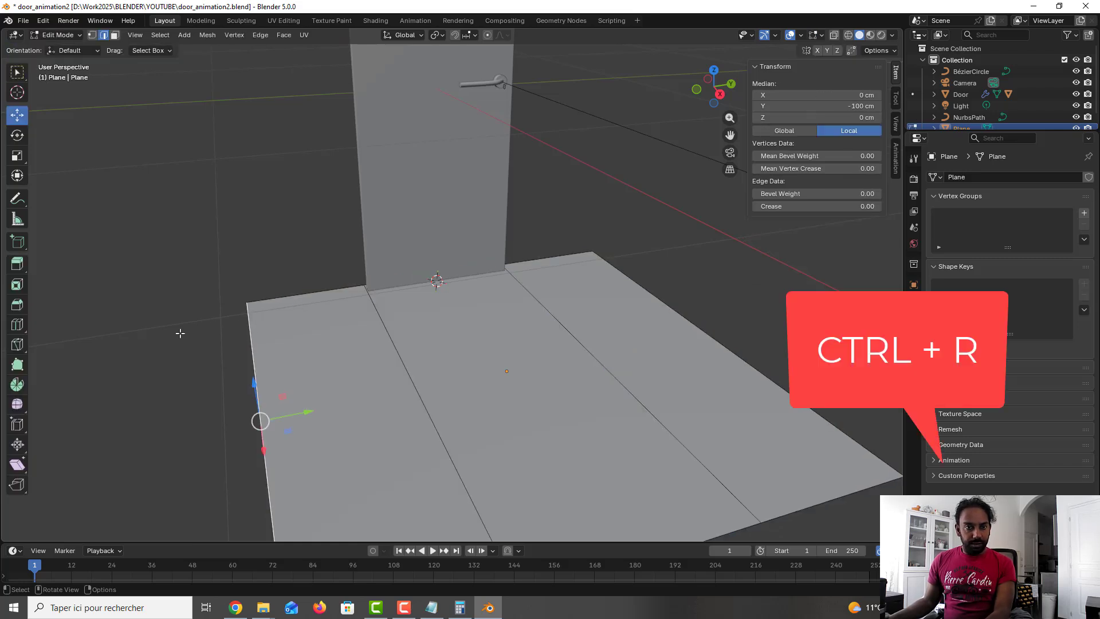
{"action": "left_click", "coordinate": [191, 334]}
{"action": "key", "text": "ctrl+r"}
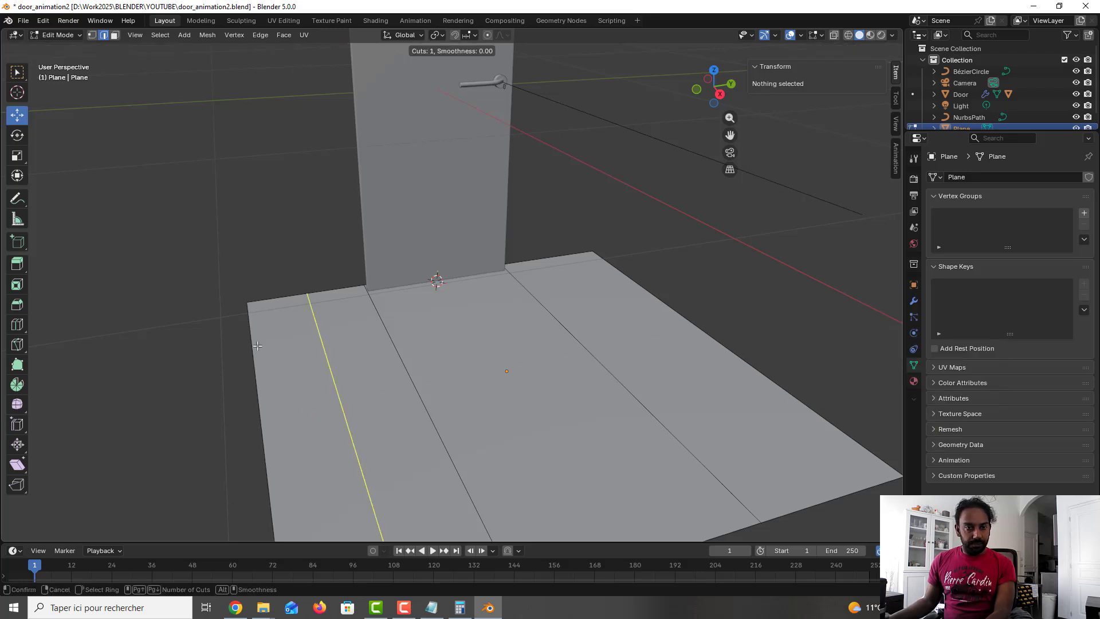
{"action": "left_click", "coordinate": [254, 385]}
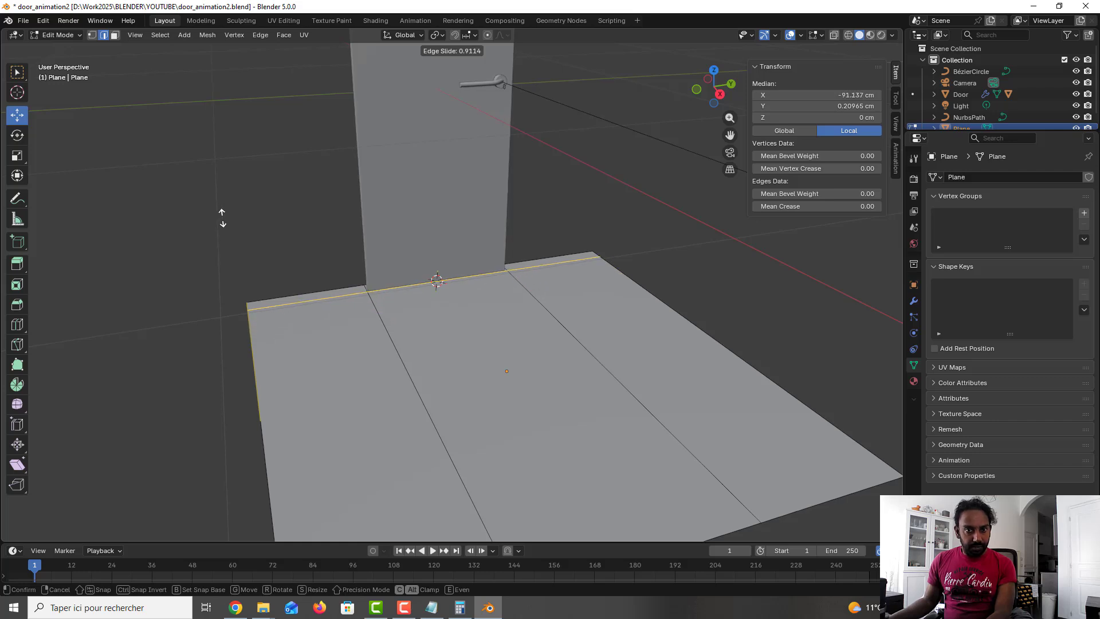
{"action": "left_click", "coordinate": [252, 241]}
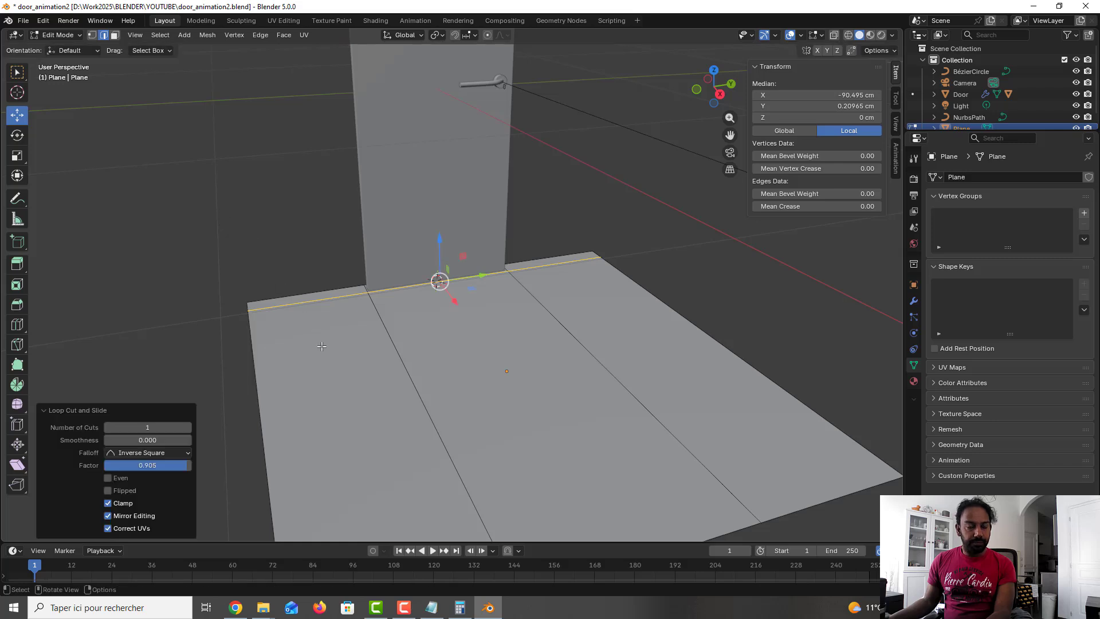
{"action": "middle_click_drag", "start_coordinate": [322, 346], "coordinate": [302, 303]}
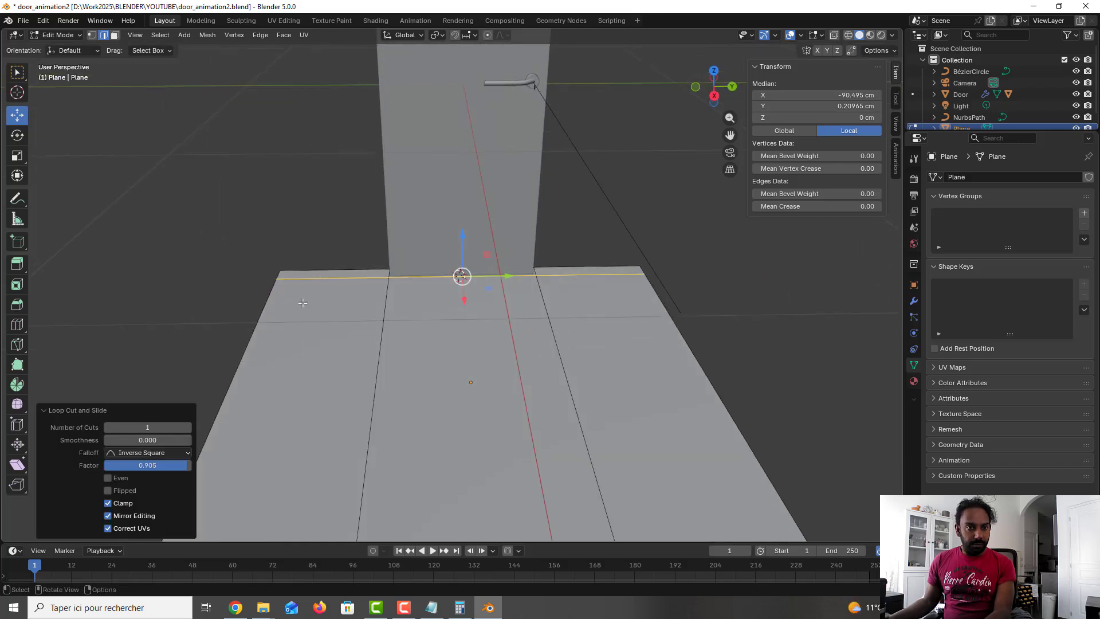
{"action": "left_click", "coordinate": [295, 244]}
{"action": "left_click", "coordinate": [227, 239]}
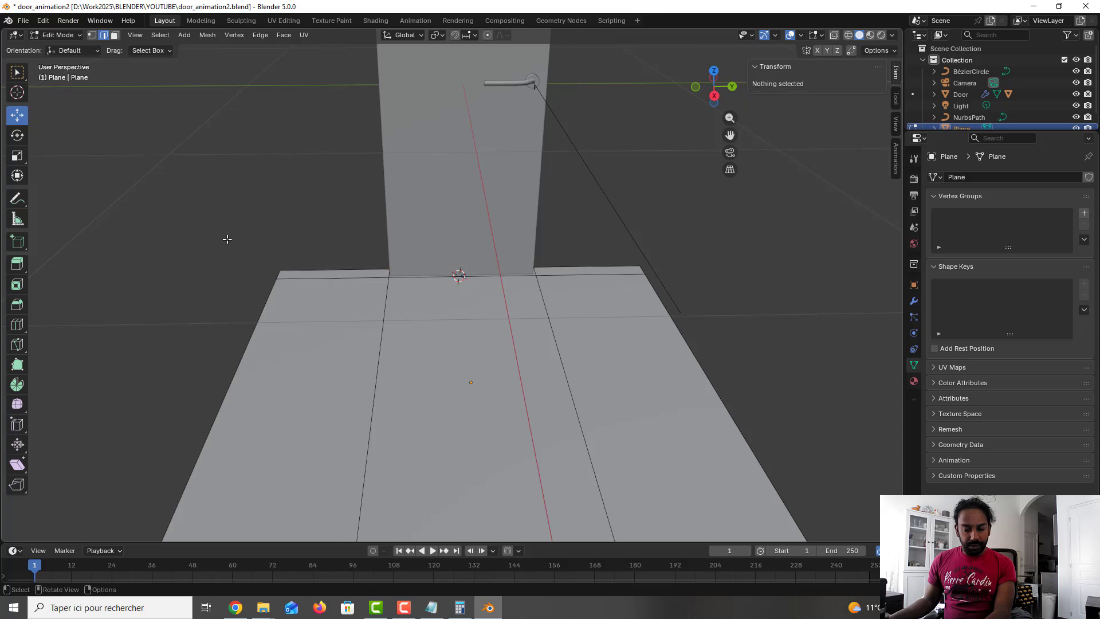
Step: Add a loop cut near the floor plane's left border
{"action": "key", "text": "ctrl+r"}
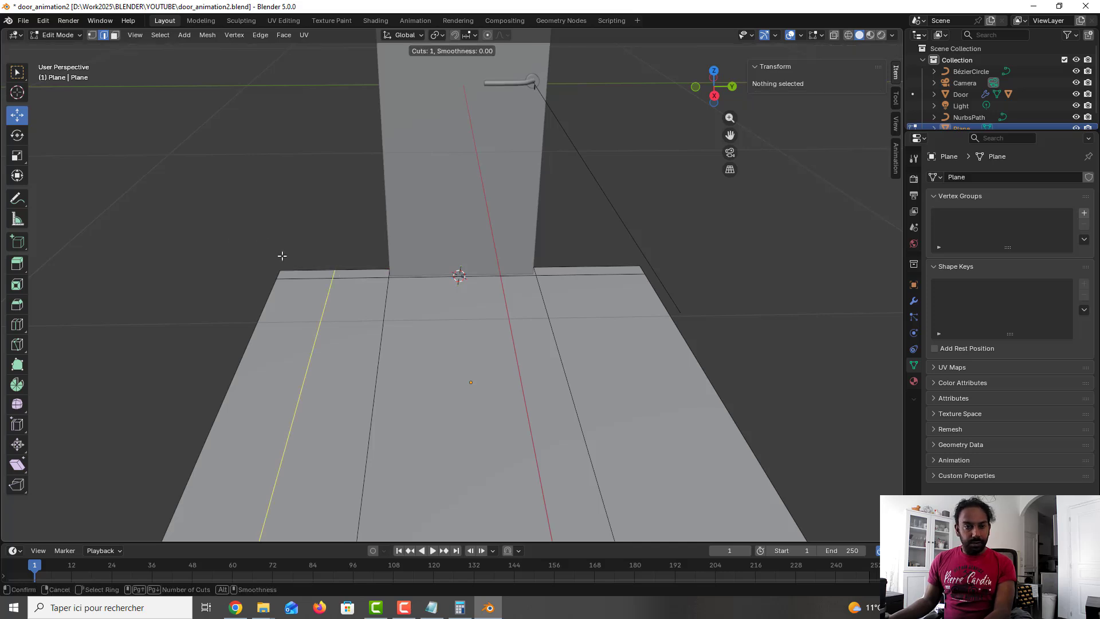
{"action": "left_click", "coordinate": [295, 274]}
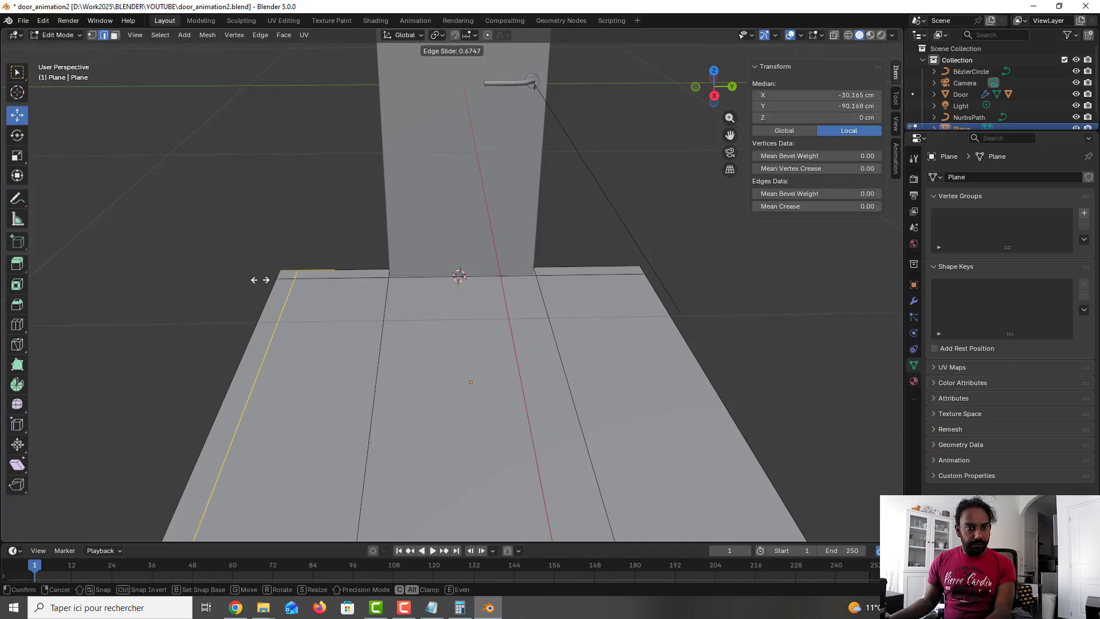
{"action": "left_click", "coordinate": [260, 279]}
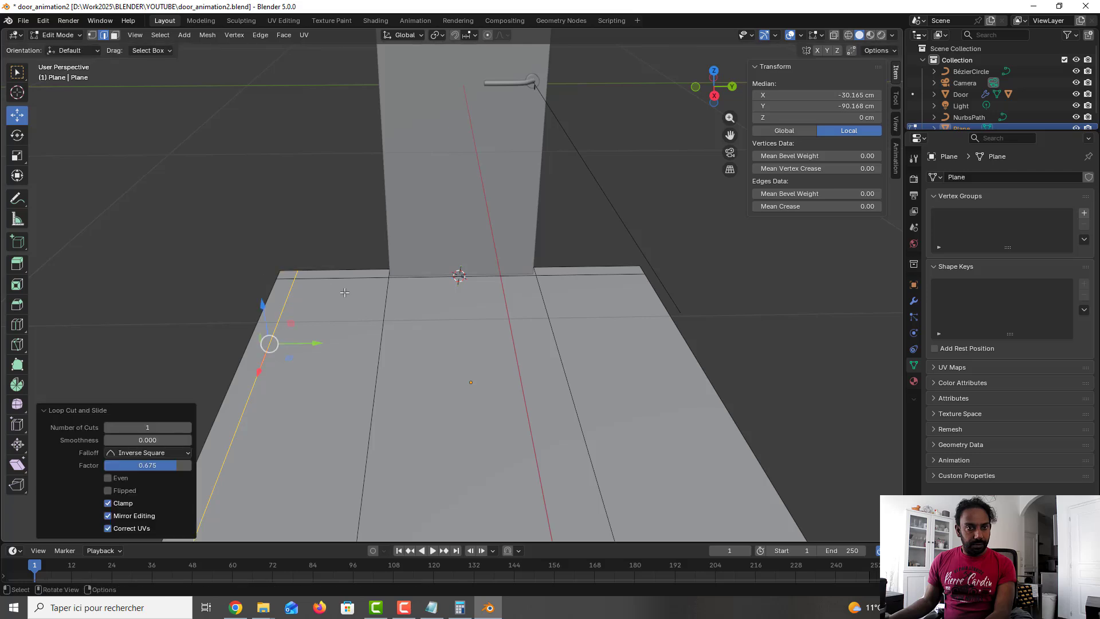
{"action": "key", "text": "Tab"}
{"action": "key", "text": "Tab"}
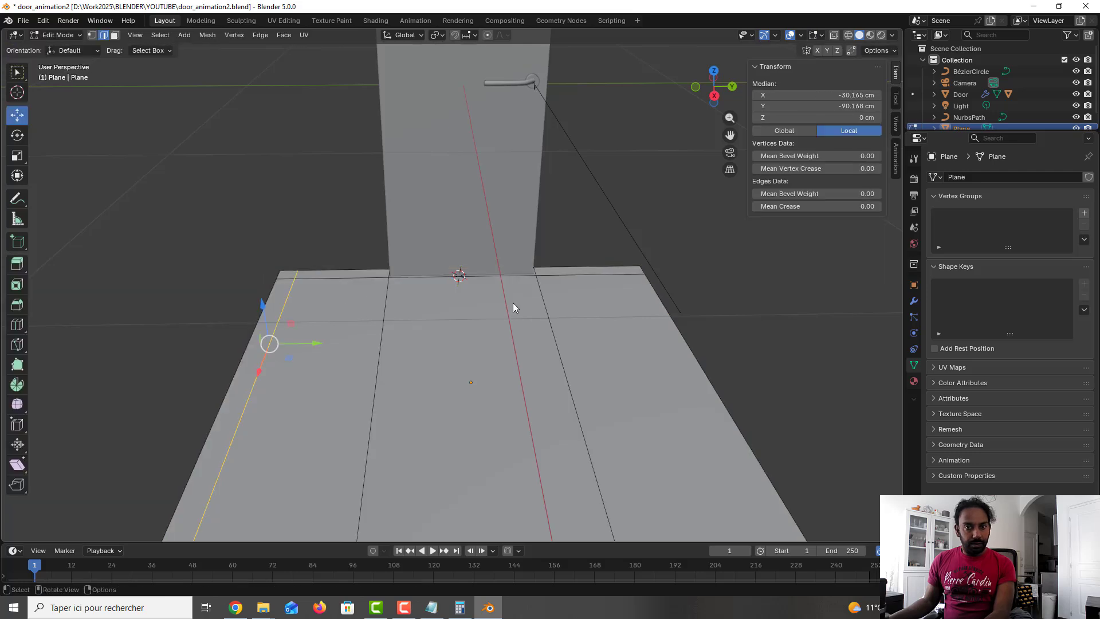
Step: Add a matching loop cut near the floor plane's right border and switch to face selection
{"action": "left_click", "coordinate": [694, 309]}
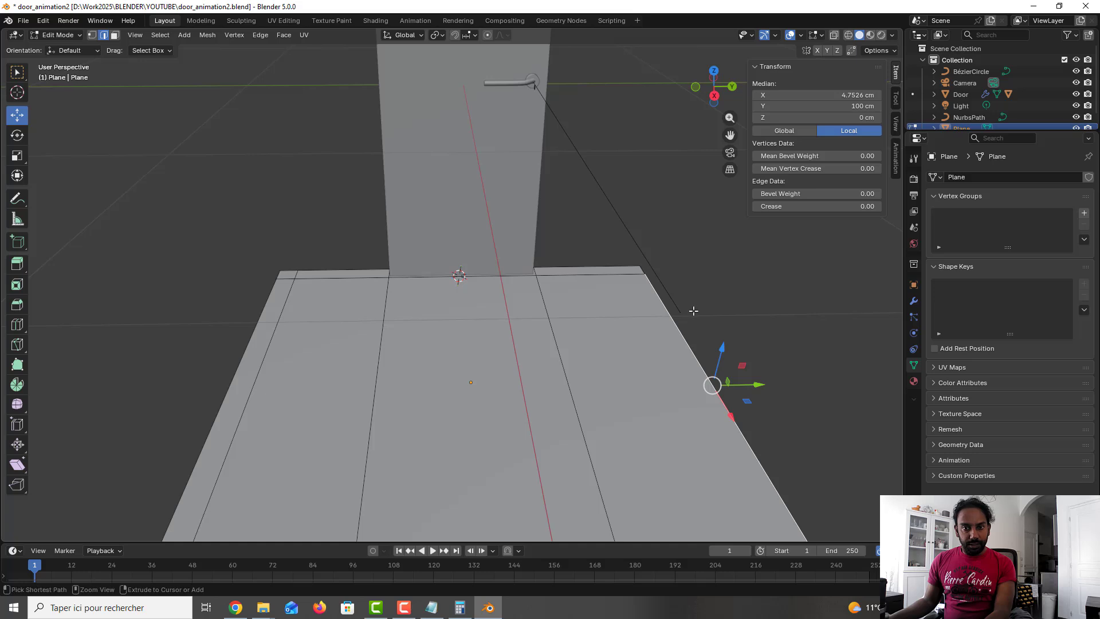
{"action": "key", "text": "ctrl+r"}
{"action": "left_click", "coordinate": [606, 256]}
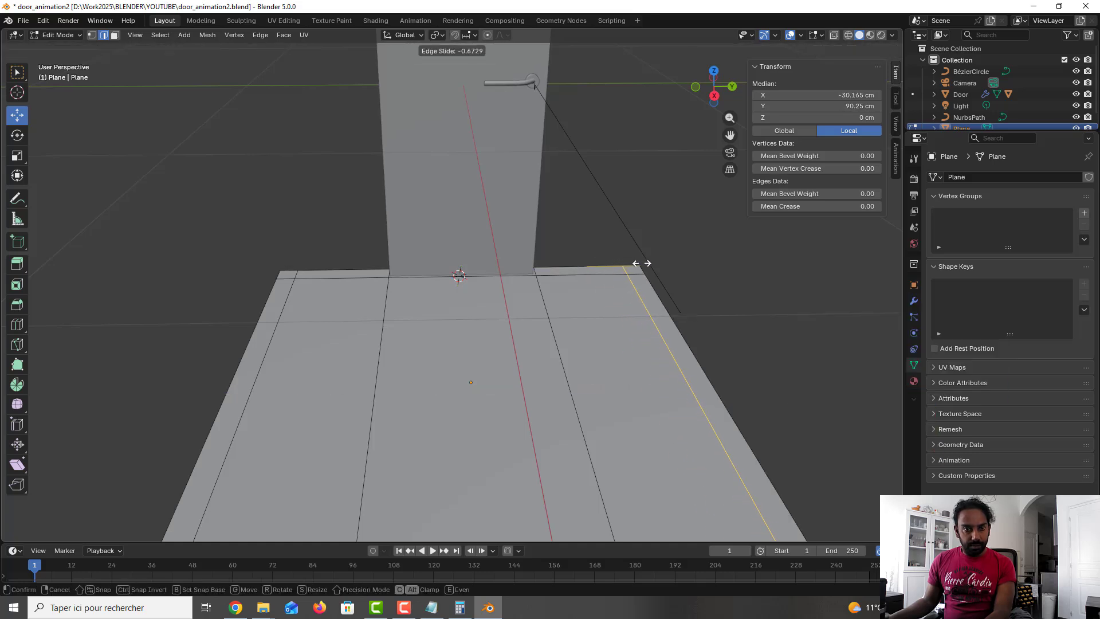
{"action": "left_click", "coordinate": [638, 264]}
{"action": "key", "text": "a"}
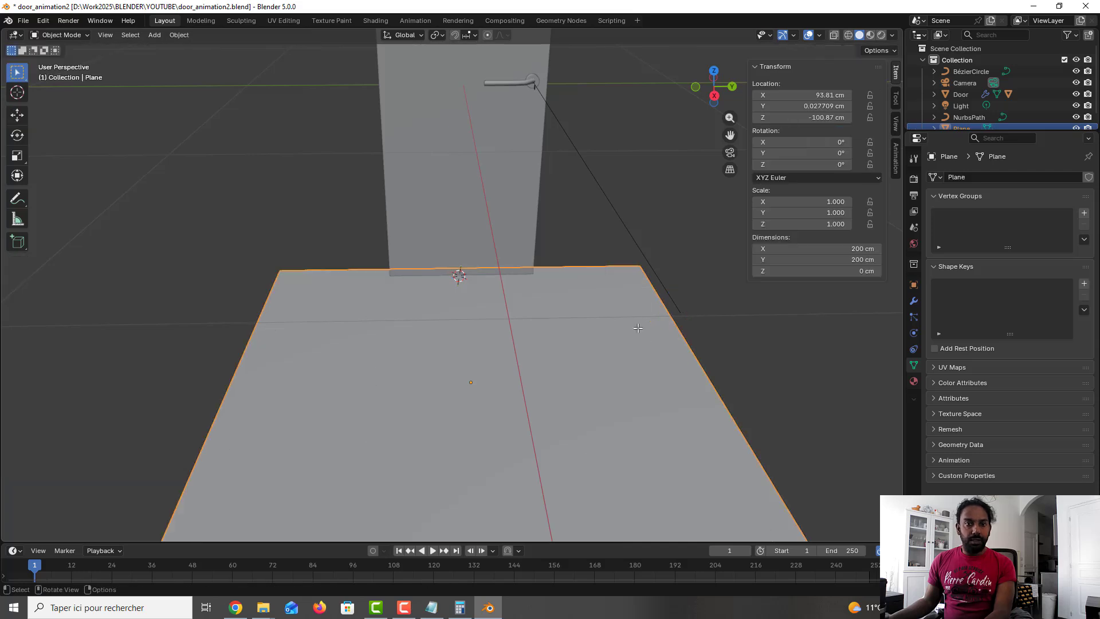
{"action": "key", "text": "ctrl+z"}
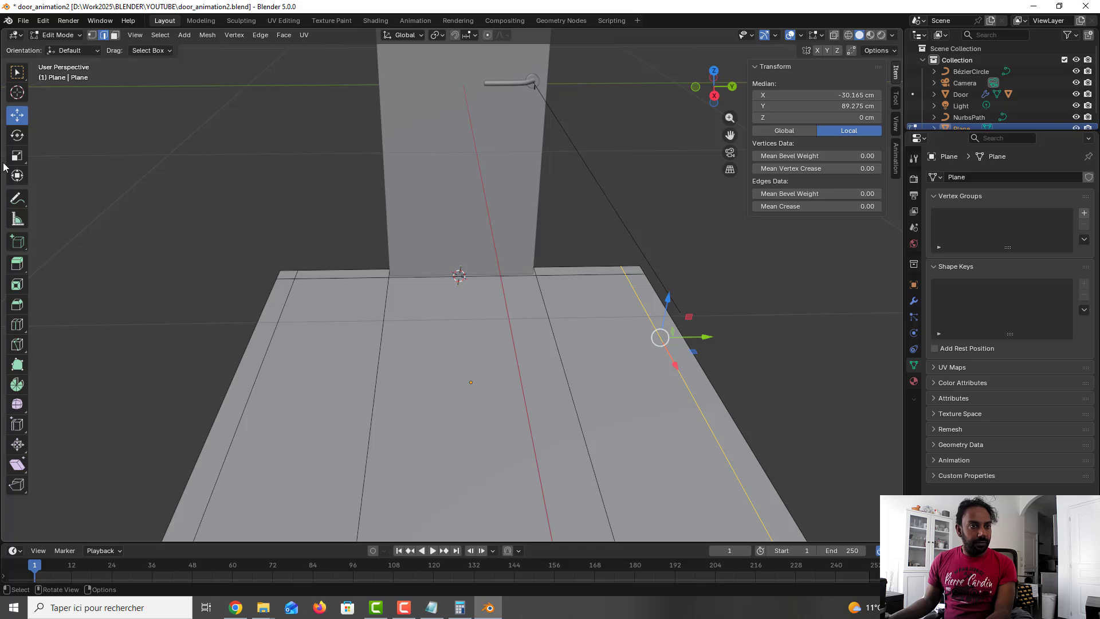
{"action": "left_click", "coordinate": [116, 36]}
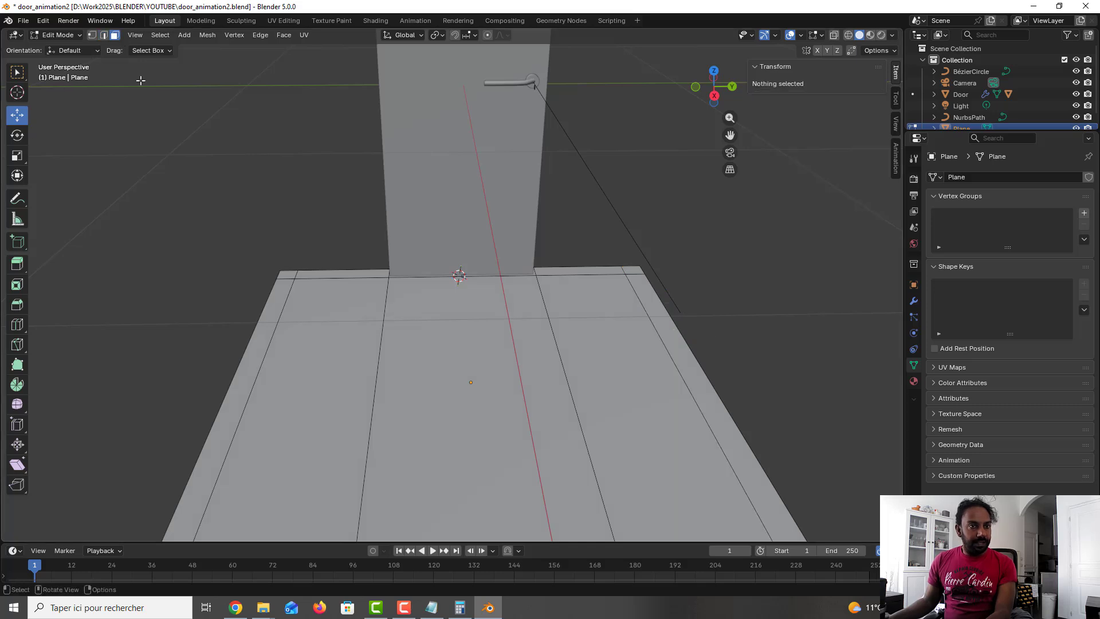
Step: Save the file and extrude the floor plane's four border strips about 100 cm upward along Z to form walls
{"action": "left_click", "coordinate": [280, 277]}
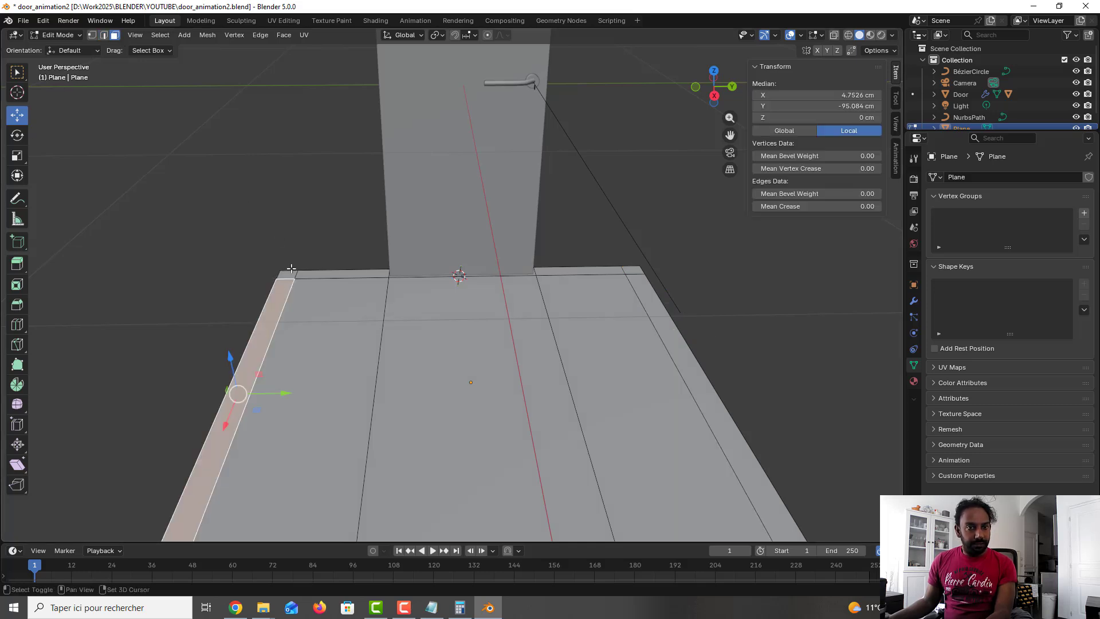
{"action": "left_click", "coordinate": [317, 275], "text": "shift"}
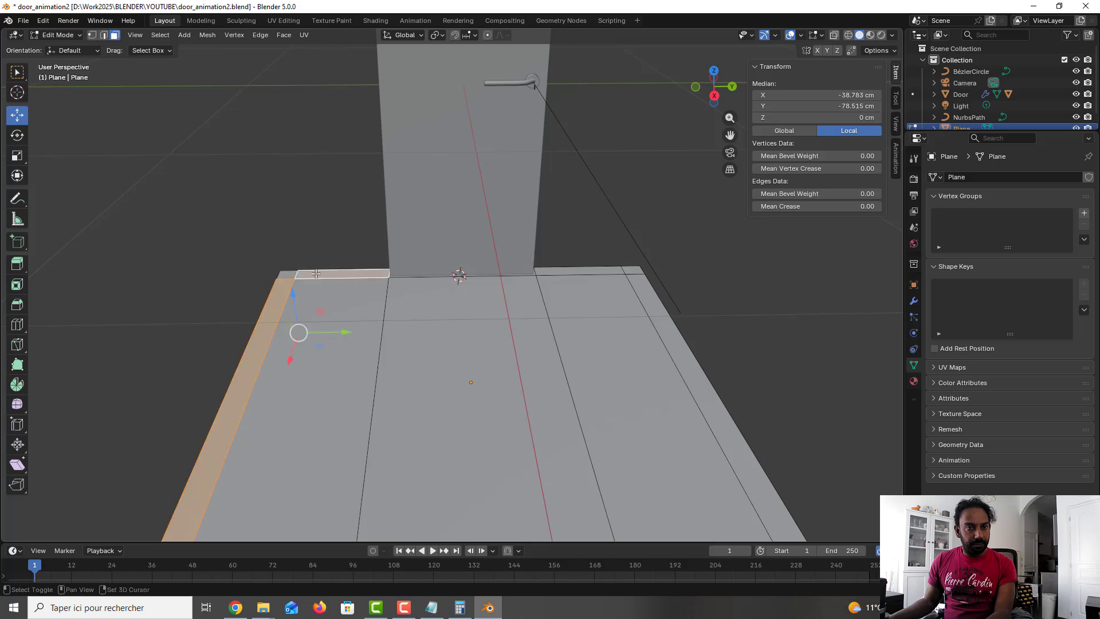
{"action": "left_click", "coordinate": [288, 275], "text": "shift"}
{"action": "left_click", "coordinate": [597, 268], "text": "shift"}
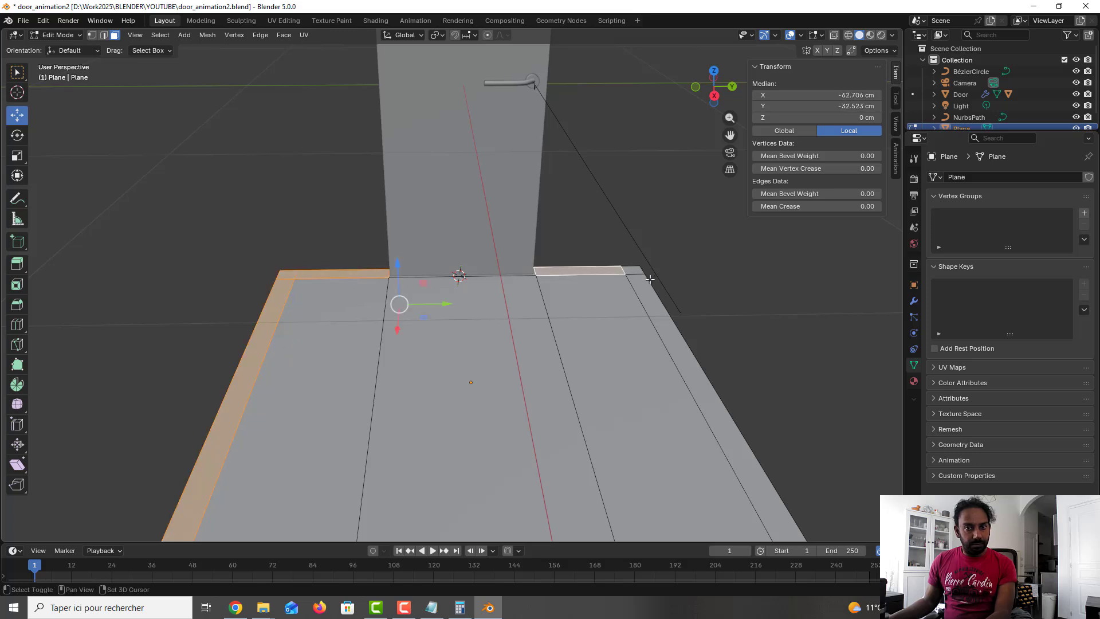
{"action": "left_click", "coordinate": [636, 271], "text": "shift"}
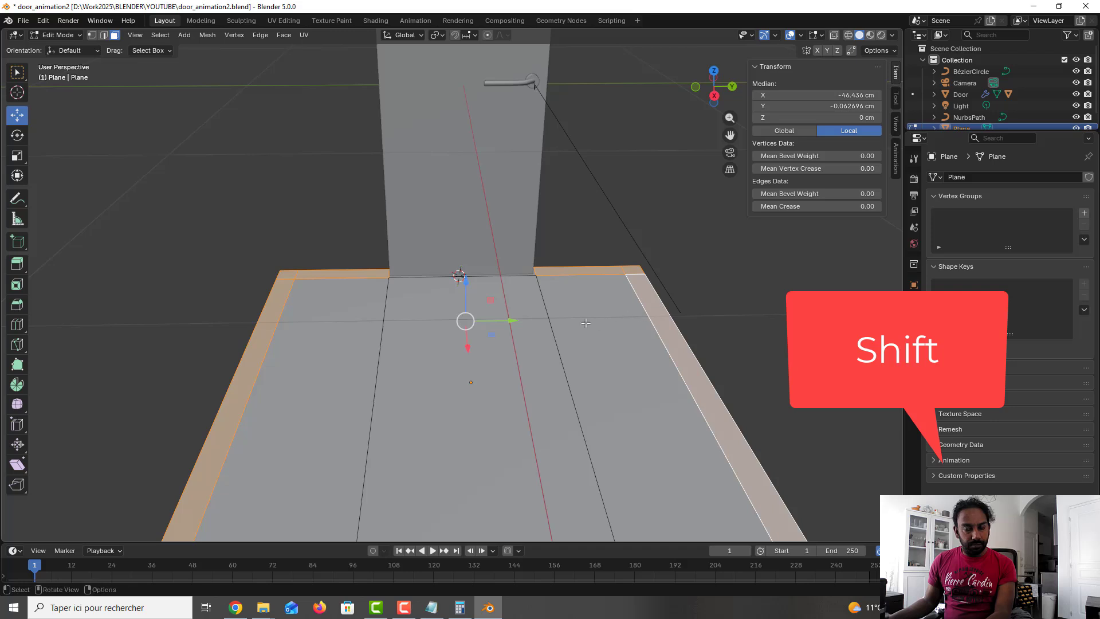
{"action": "mouse_move", "coordinate": [573, 312]}
{"action": "middle_mouse_down"}
{"action": "mouse_move", "coordinate": [606, 316]}
{"action": "mouse_move", "coordinate": [580, 306]}
{"action": "middle_mouse_up"}
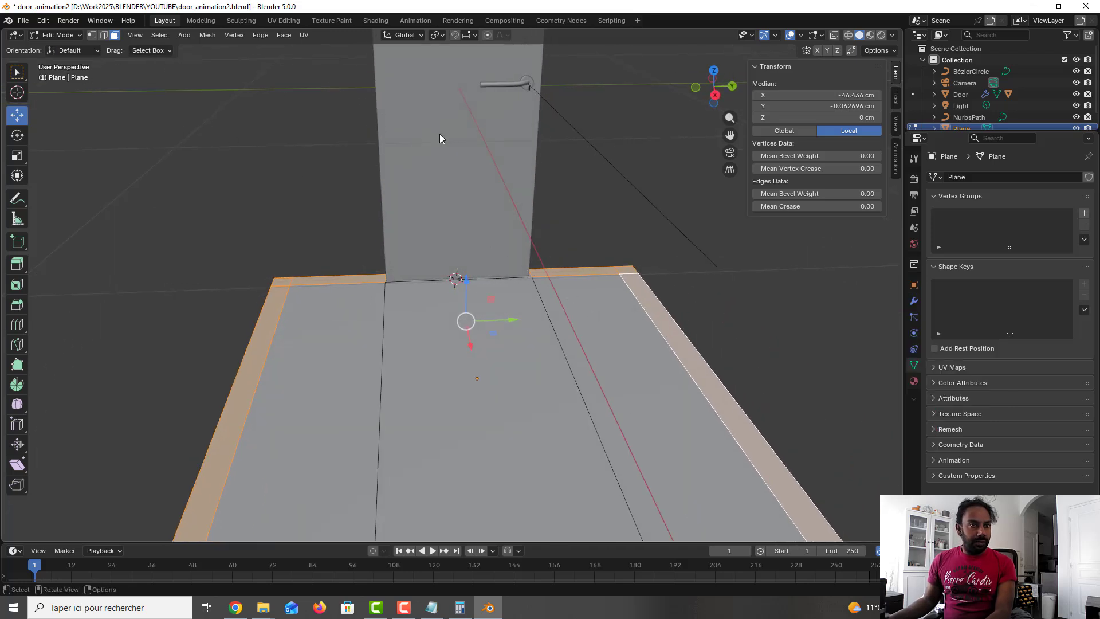
{"action": "key", "text": "ctrl+s"}
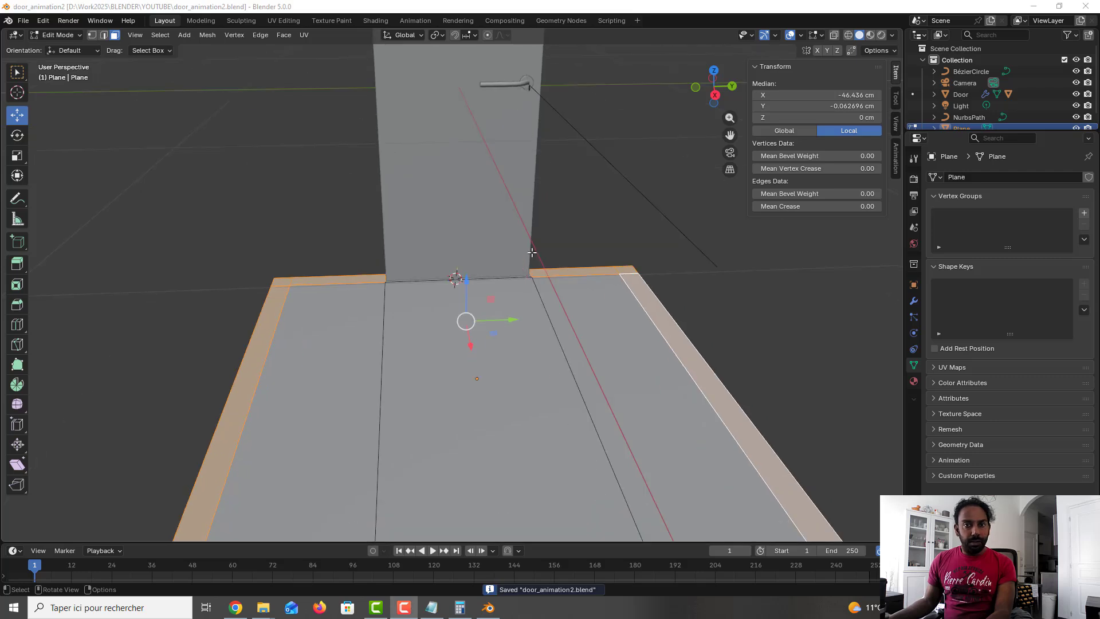
{"action": "middle_click_drag", "start_coordinate": [585, 290], "coordinate": [576, 255]}
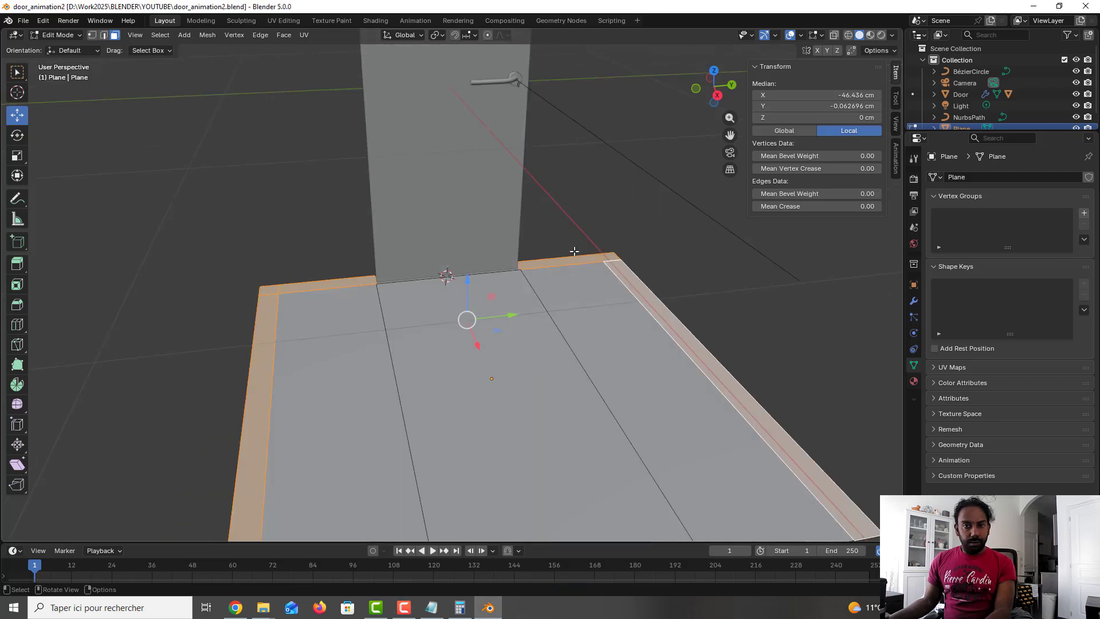
{"action": "key", "text": "e"}
{"action": "key", "text": "z"}
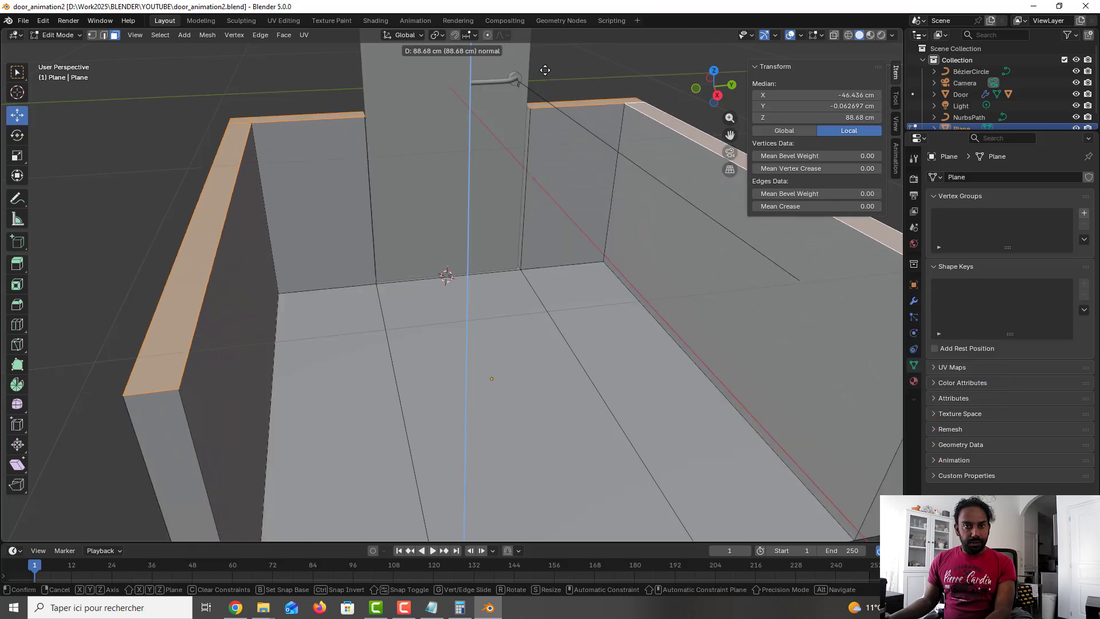
{"action": "left_click", "coordinate": [542, 43]}
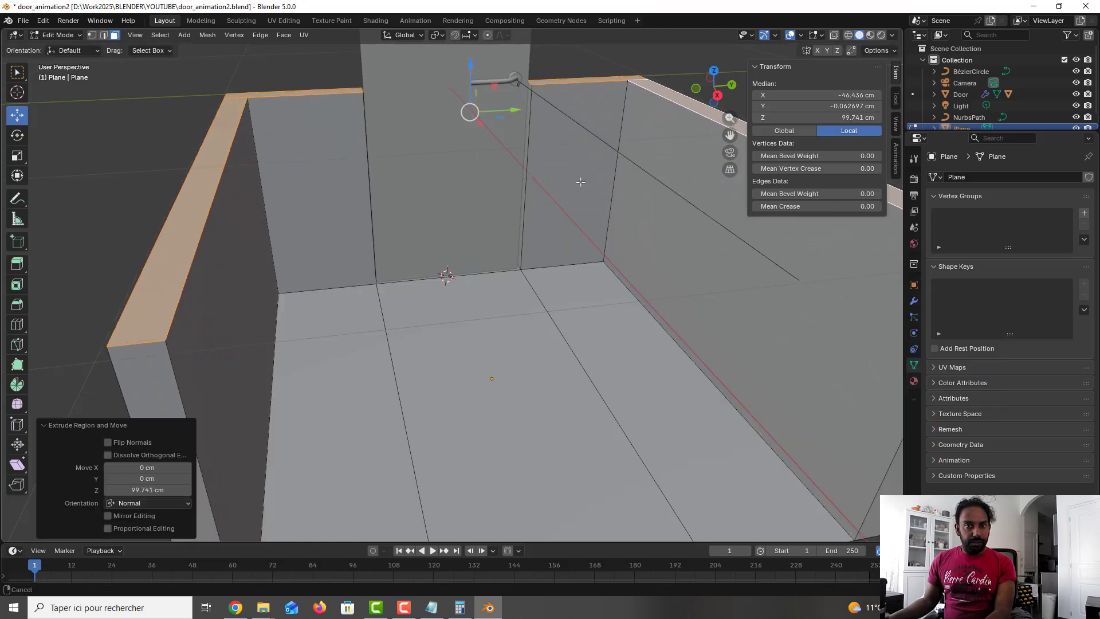
Step: Move the wall tops along Z so they sit at about 202 cm, level with the door's top
{"action": "middle_click_drag", "start_coordinate": [580, 155], "coordinate": [558, 317]}
{"action": "scroll", "coordinate": [558, 317], "scroll_direction": "down", "scroll_amount": 3}
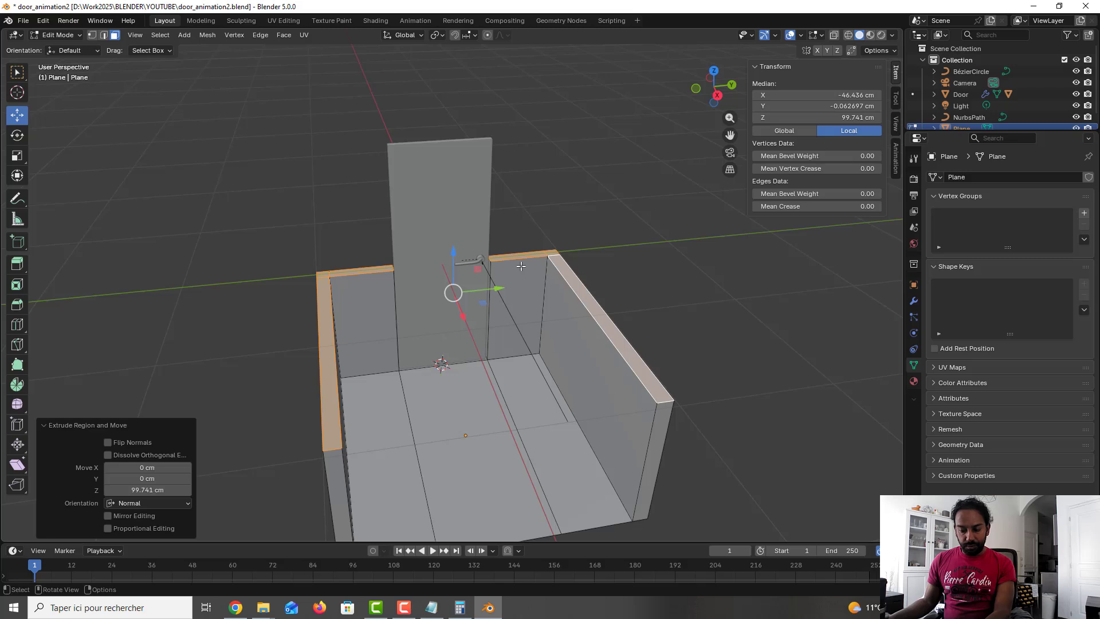
{"action": "key", "text": "g"}
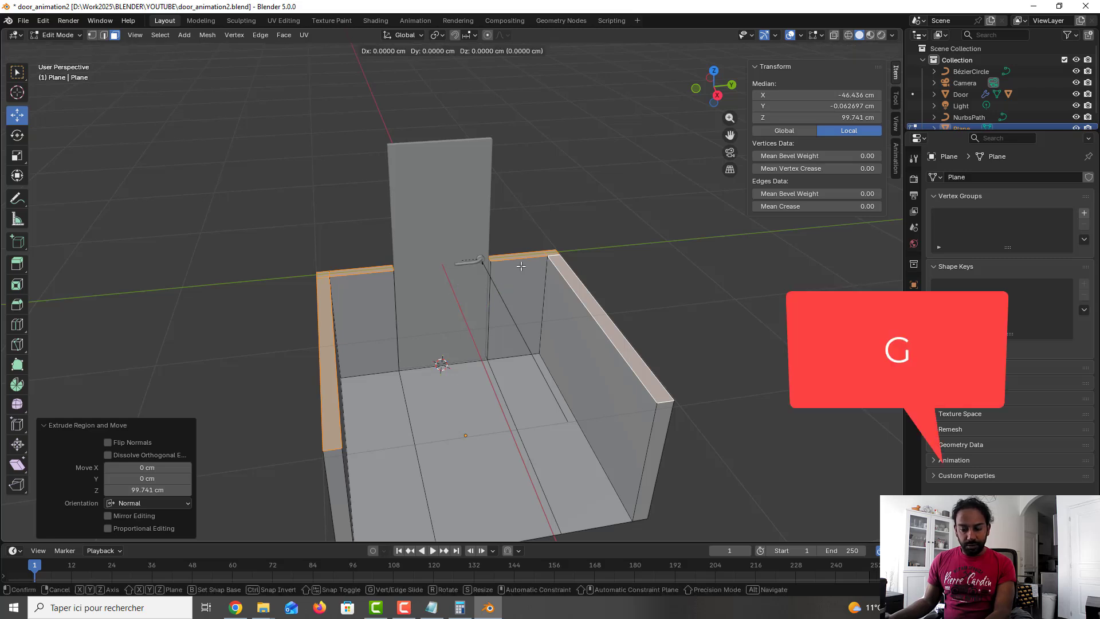
{"action": "key", "text": "z"}
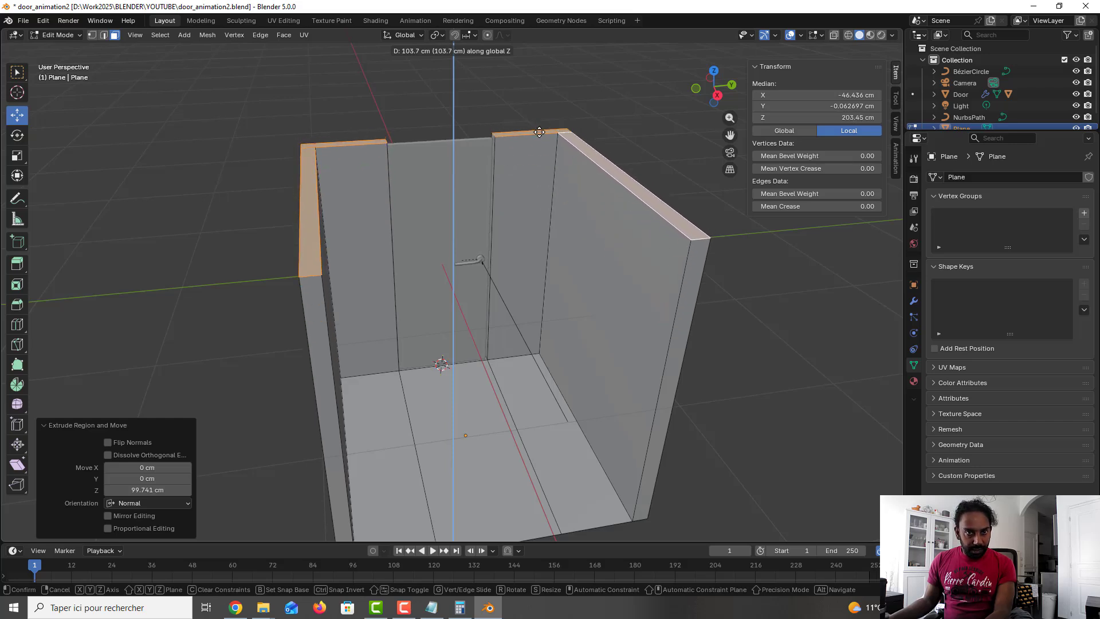
{"action": "left_click", "coordinate": [539, 132]}
{"action": "middle_click_drag", "start_coordinate": [543, 181], "coordinate": [529, 223]}
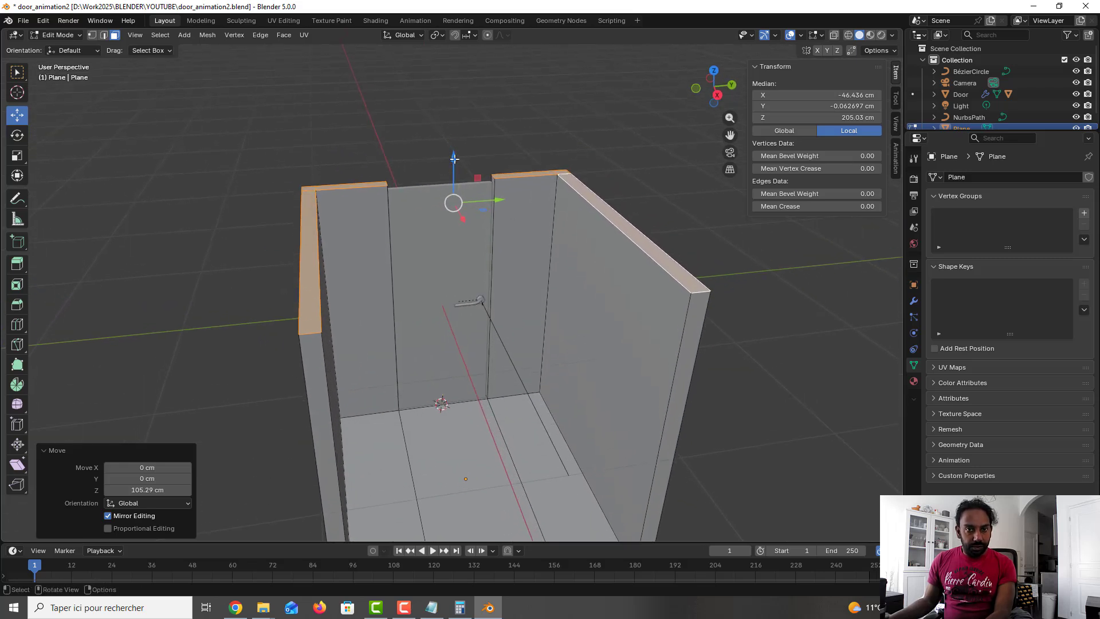
{"action": "left_click_drag", "start_coordinate": [453, 157], "coordinate": [453, 164]}
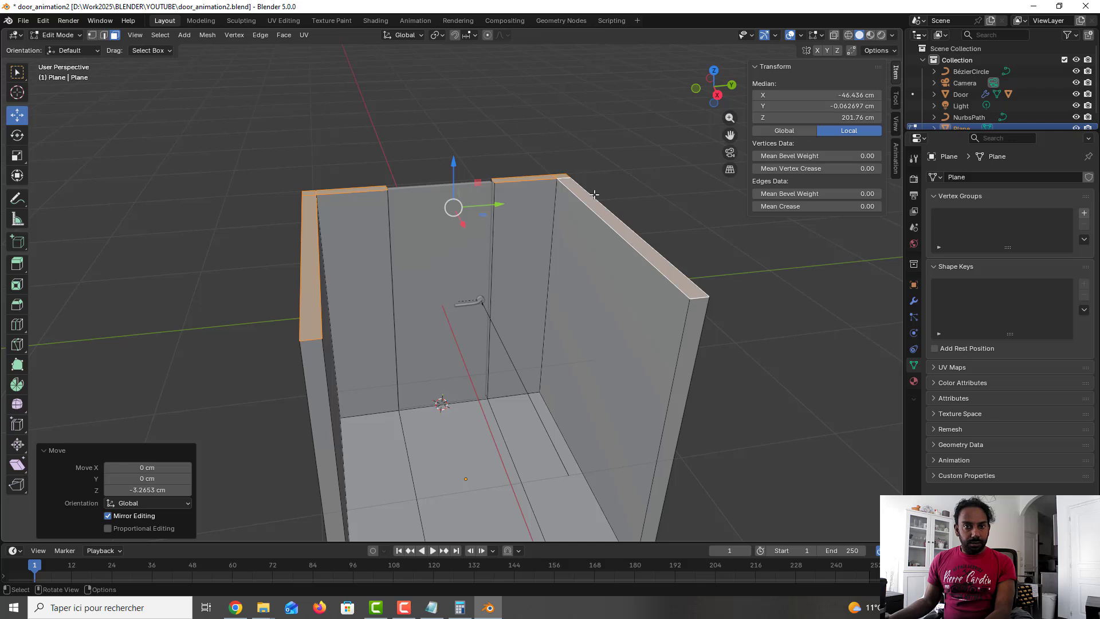
Step: Extrude the wall tops another 35.8 cm upward above the door height
{"action": "key", "text": "g"}
{"action": "key", "text": "z"}
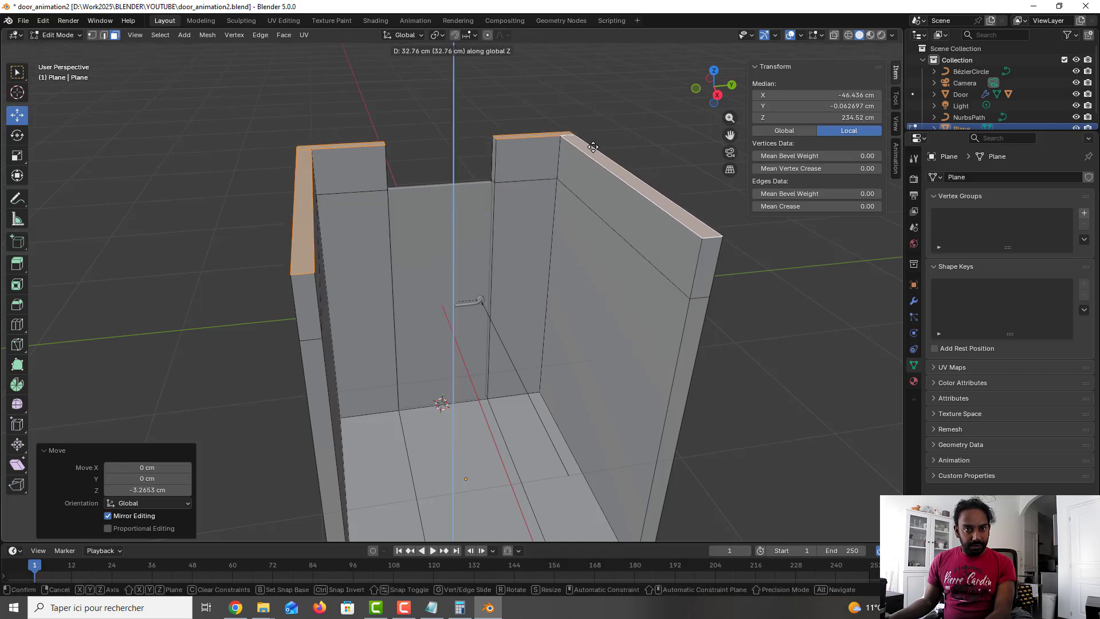
{"action": "left_click", "coordinate": [564, 152]}
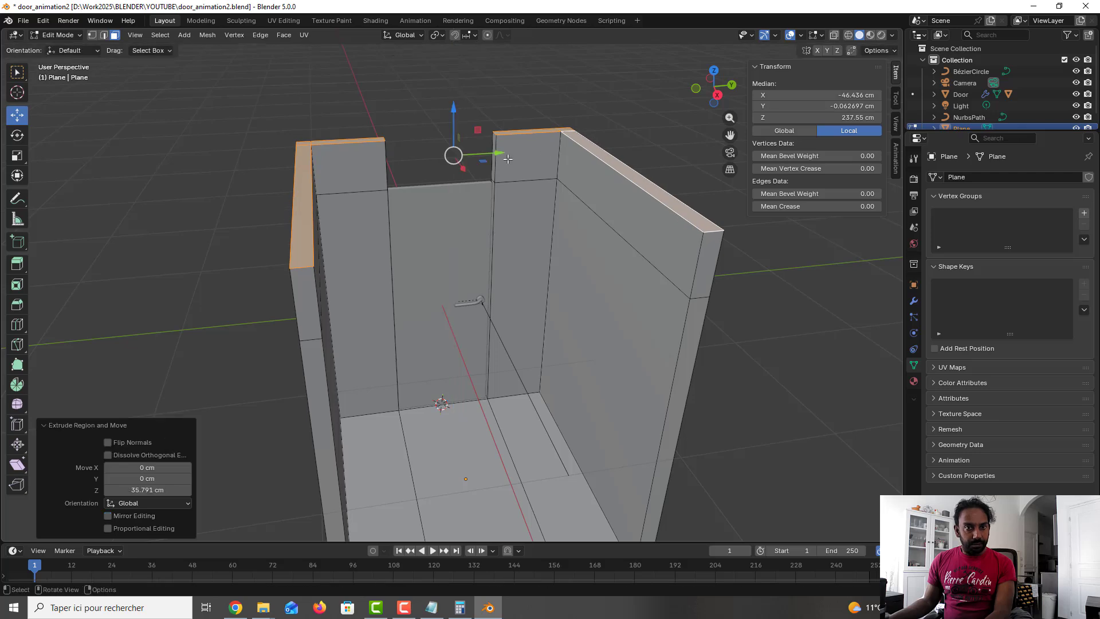
Step: Select the two vertical edges on either side of the gap above the door and bridge them to close it
{"action": "scroll", "coordinate": [491, 162], "scroll_direction": "up", "scroll_amount": 1}
{"action": "middle_click_drag", "start_coordinate": [491, 162], "coordinate": [453, 212], "text": "shift"}
{"action": "scroll", "coordinate": [488, 223], "scroll_direction": "up", "scroll_amount": 2}
{"action": "scroll", "coordinate": [488, 224], "scroll_direction": "up", "scroll_amount": 3}
{"action": "scroll", "coordinate": [561, 198], "scroll_direction": "down", "scroll_amount": 2}
{"action": "left_click", "coordinate": [561, 198]}
{"action": "left_click", "coordinate": [568, 195]}
{"action": "scroll", "coordinate": [508, 222], "scroll_direction": "down", "scroll_amount": 1}
{"action": "left_click", "coordinate": [312, 173], "text": "shift"}
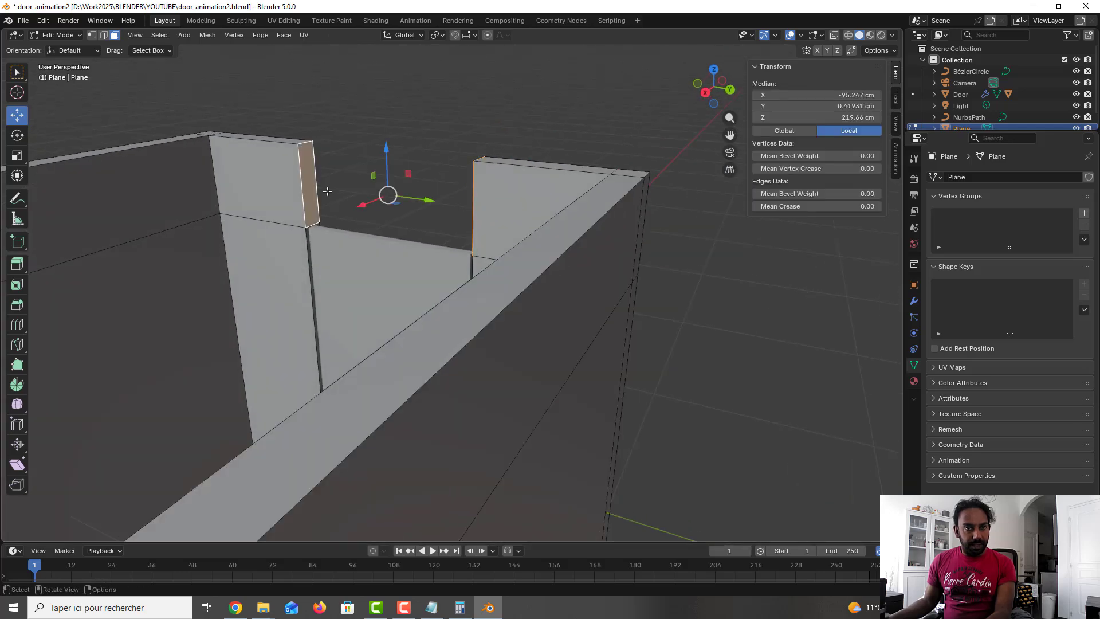
{"action": "middle_click_drag", "start_coordinate": [327, 190], "coordinate": [474, 189]}
{"action": "middle_click_drag", "start_coordinate": [373, 112], "coordinate": [285, 98]}
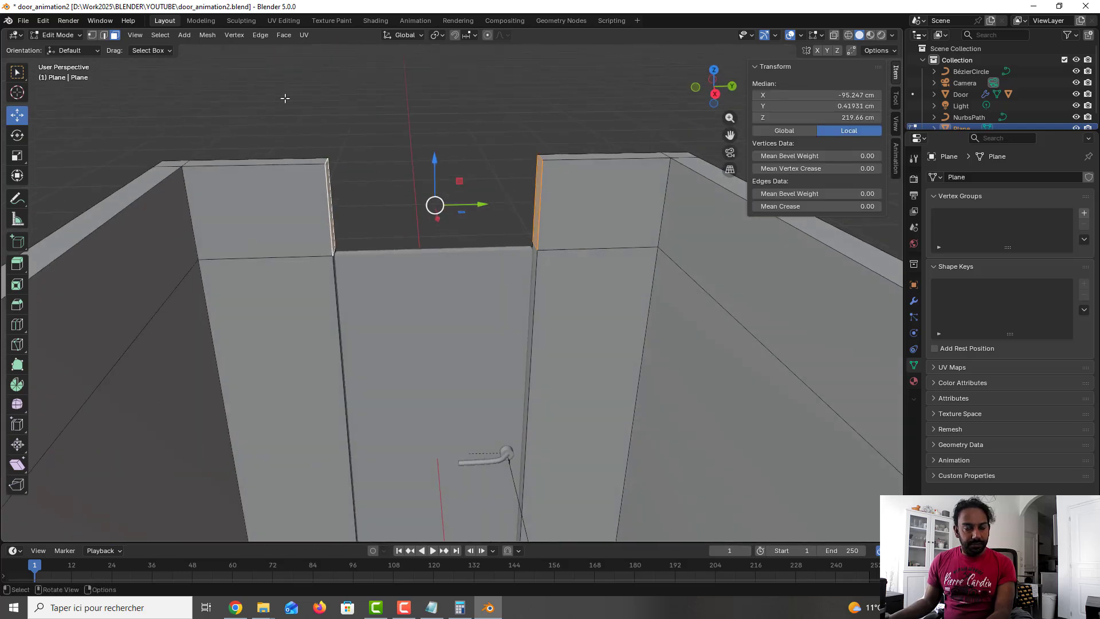
{"action": "left_click", "coordinate": [284, 35]}
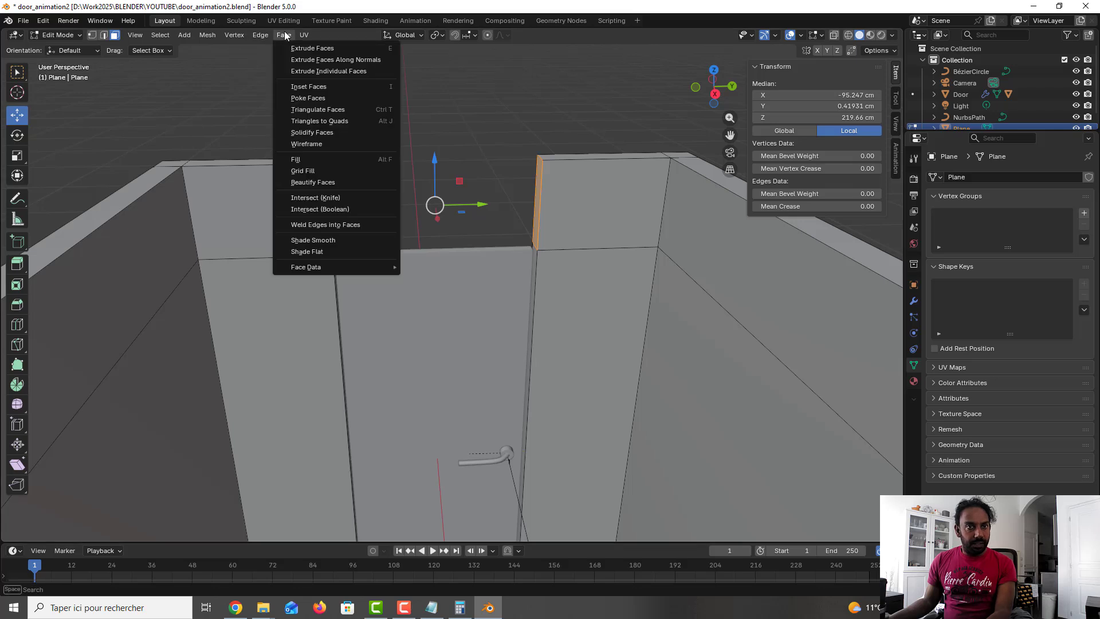
{"action": "left_click", "coordinate": [308, 71]}
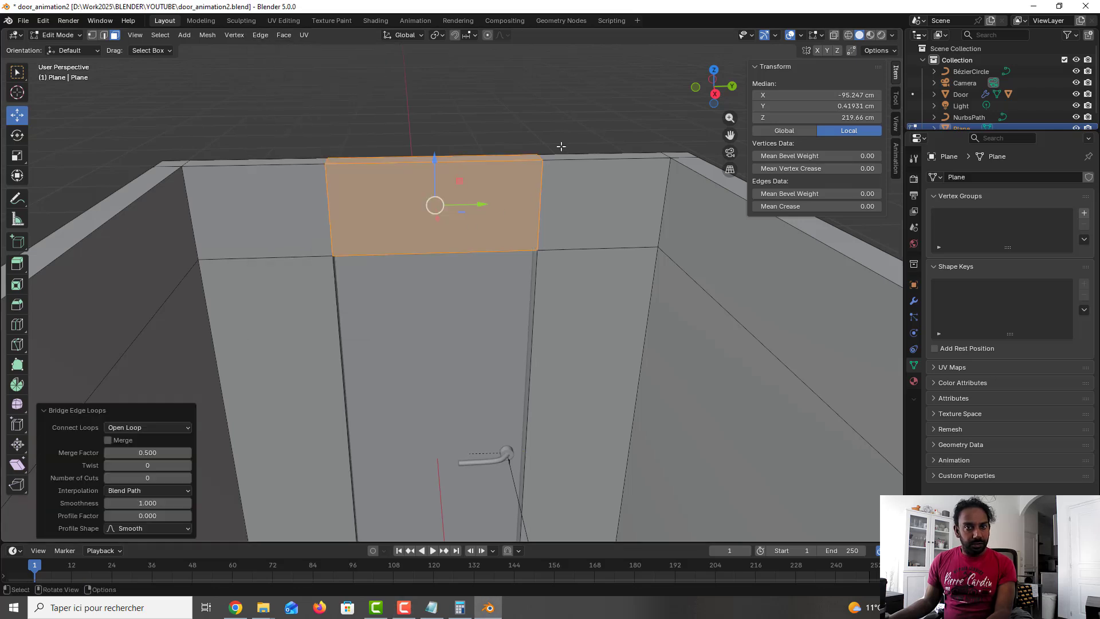
Step: Deselect the mesh, select the Door object, and insert a keyframe for it at frame 24
{"action": "key", "text": "alt+a"}
{"action": "middle_click_drag", "start_coordinate": [561, 146], "coordinate": [526, 274]}
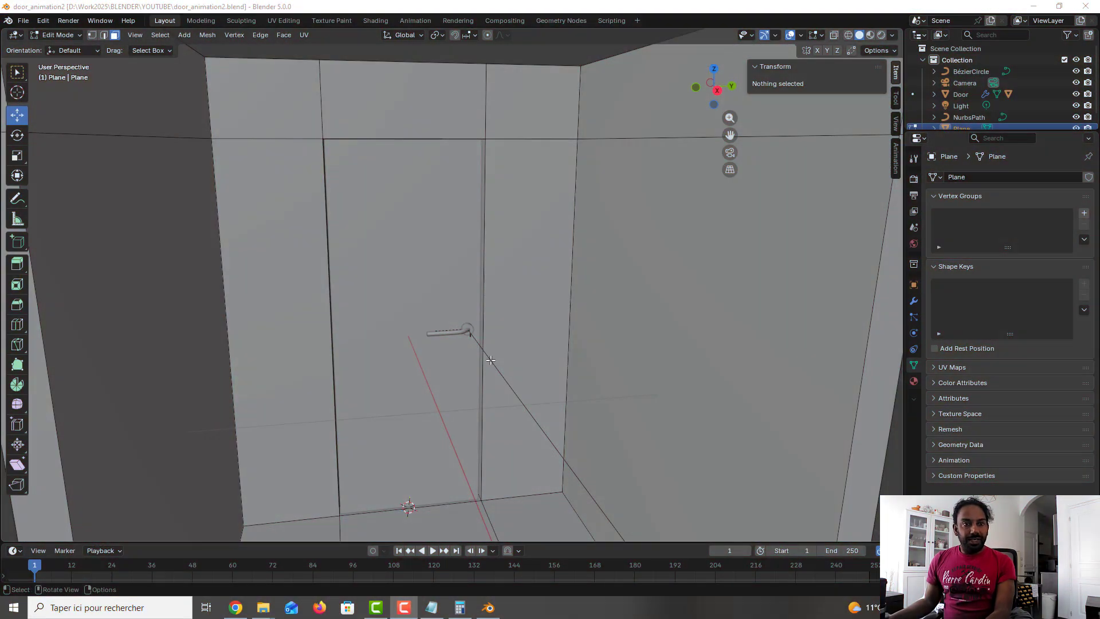
{"action": "middle_click_drag", "start_coordinate": [491, 363], "coordinate": [413, 282]}
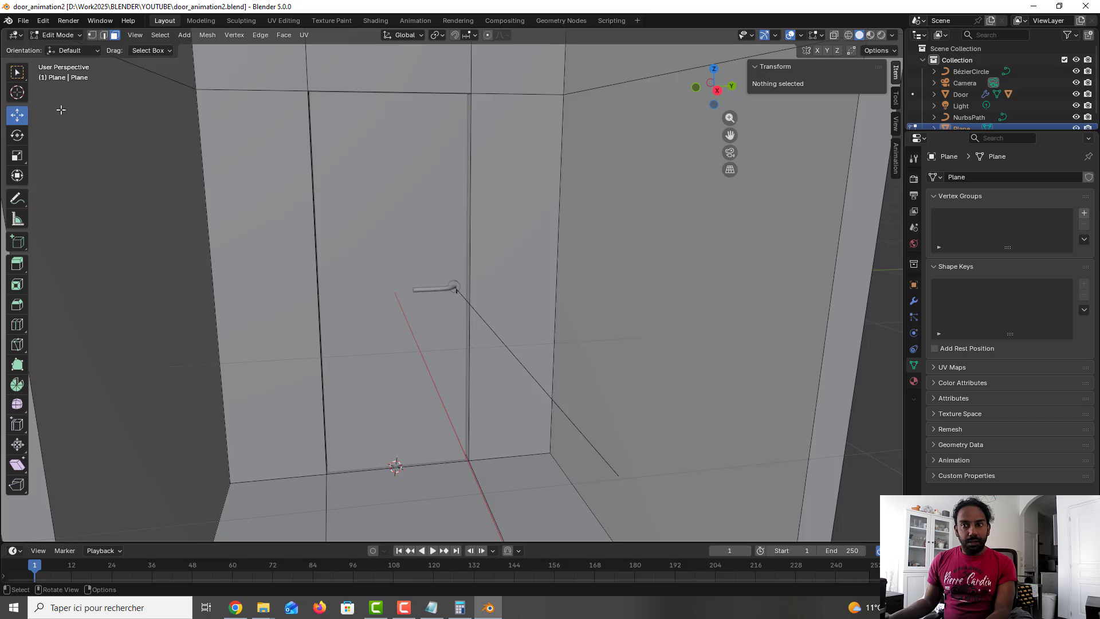
{"action": "left_click", "coordinate": [18, 71]}
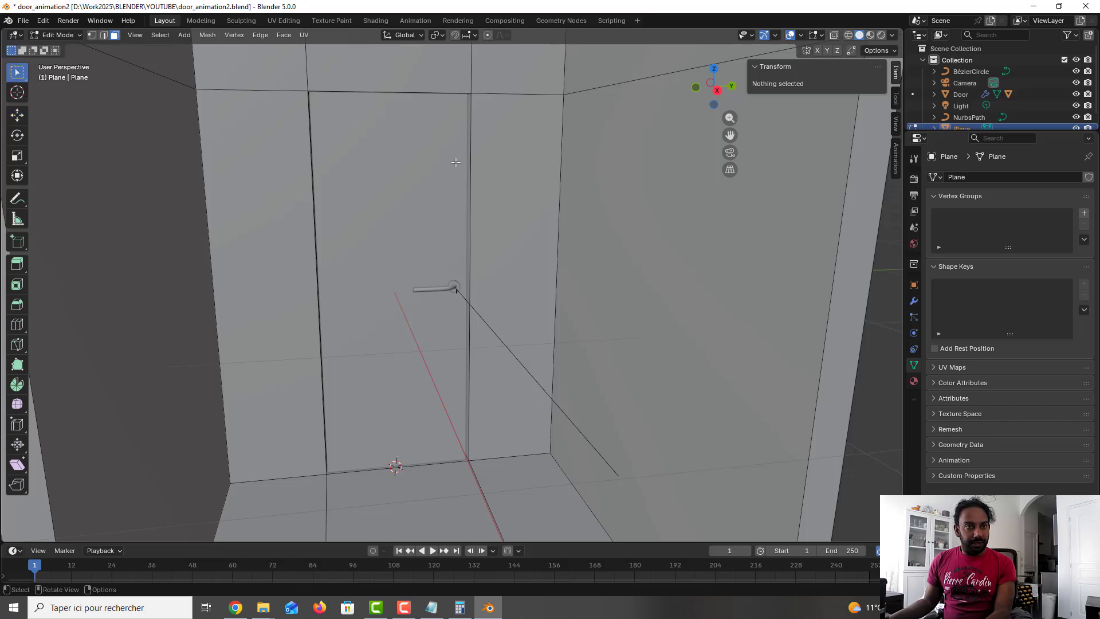
{"action": "left_click", "coordinate": [963, 96]}
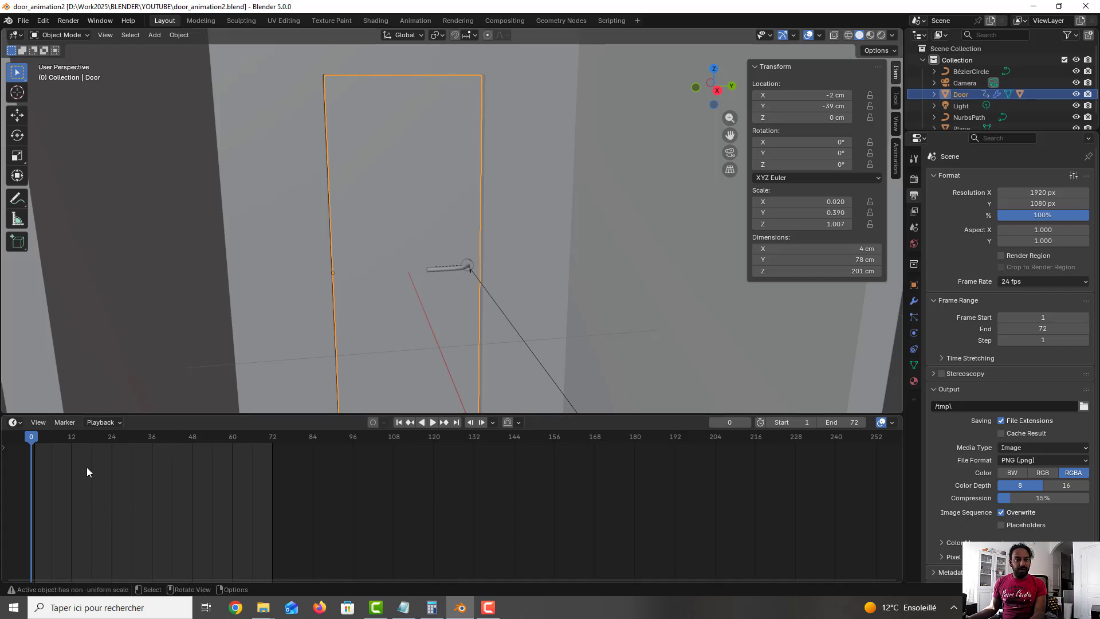
{"action": "left_click_drag", "start_coordinate": [31, 438], "coordinate": [112, 444]}
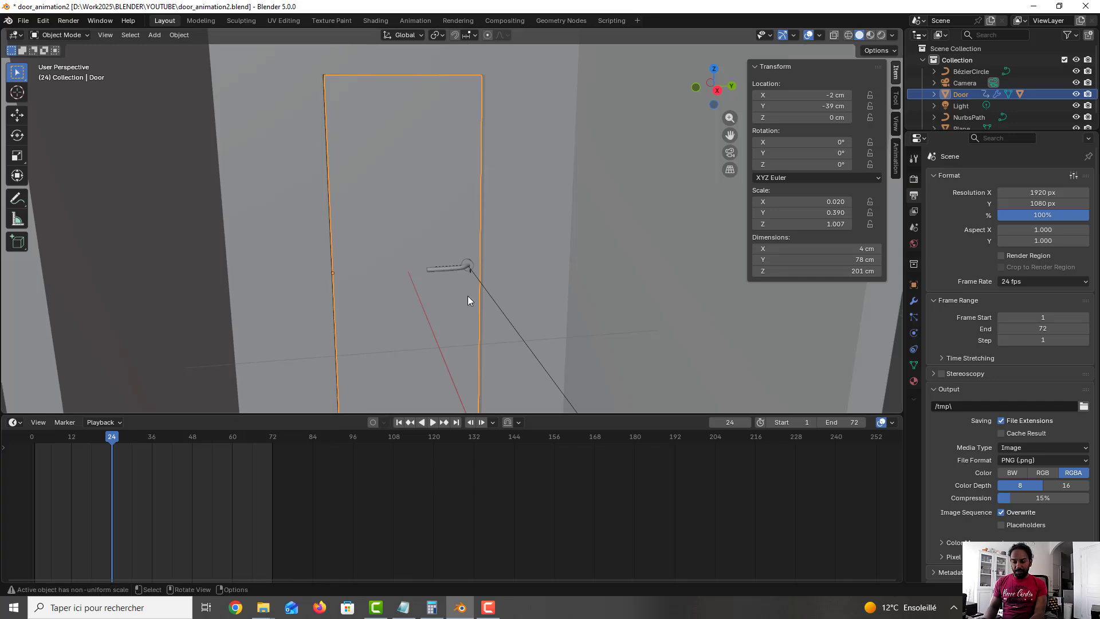
{"action": "key", "text": "i"}
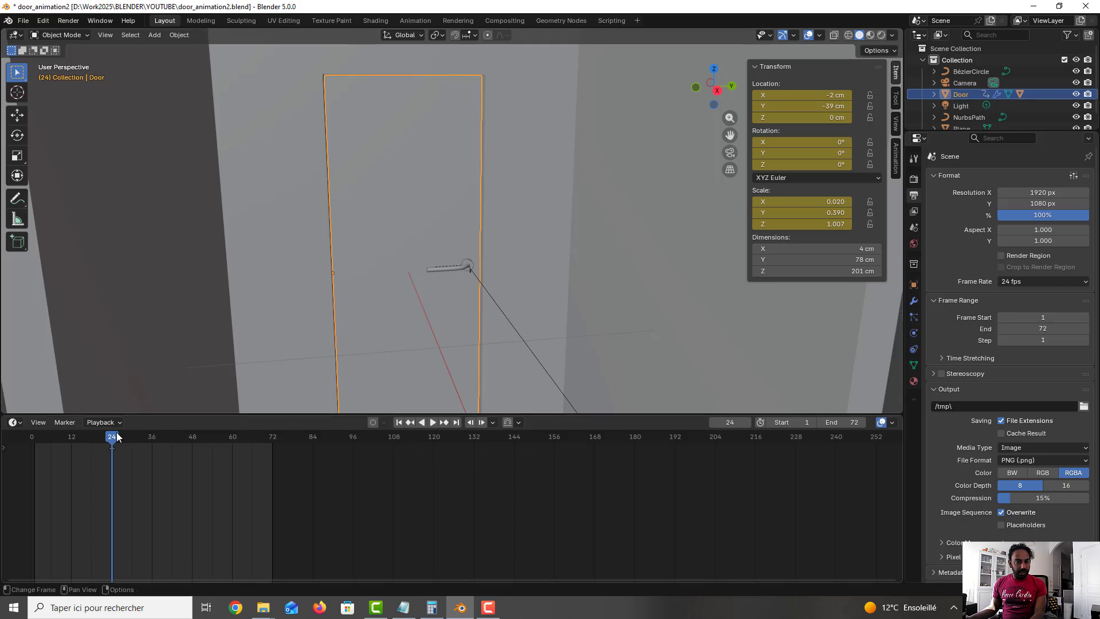
Step: At frame 48, rotate the door -80° around Z and insert a keyframe
{"action": "left_click_drag", "start_coordinate": [112, 443], "coordinate": [193, 444]}
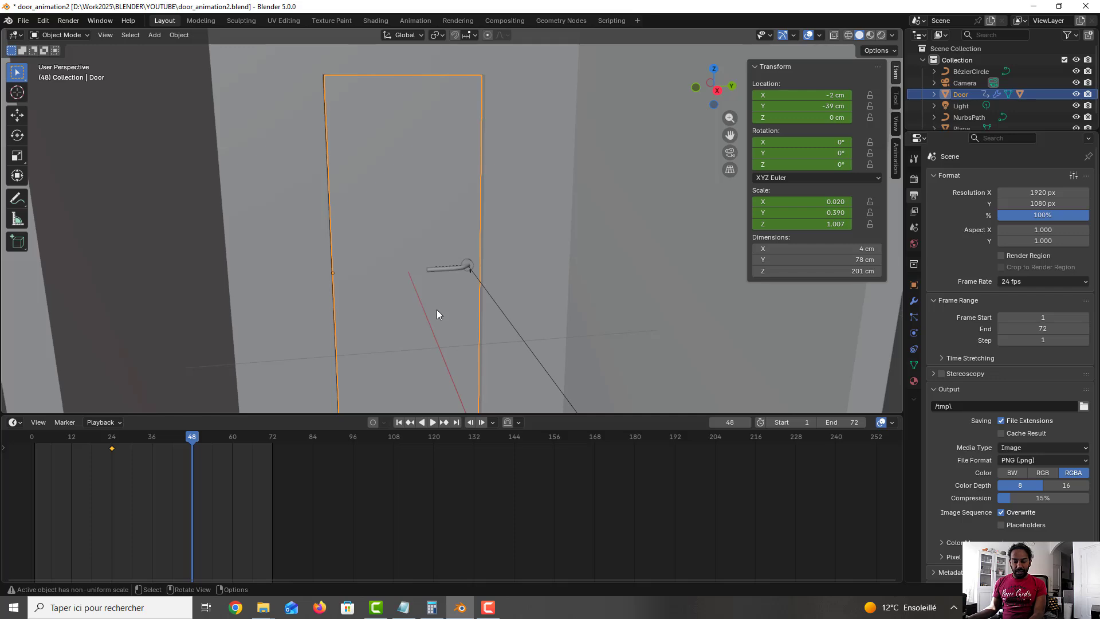
{"action": "key", "text": "r"}
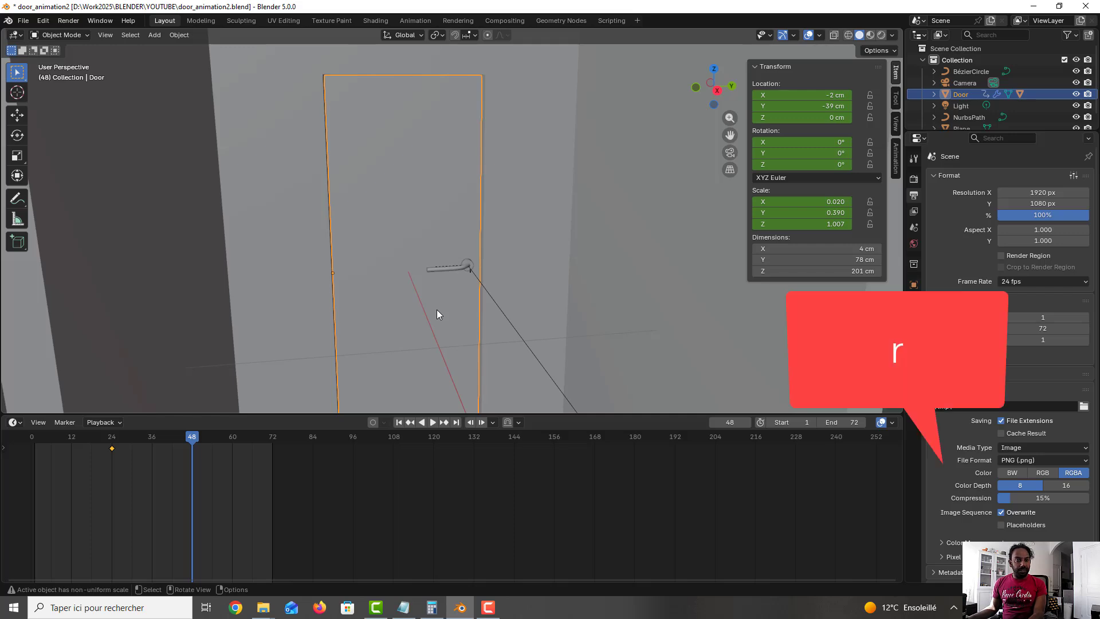
{"action": "key", "text": "z"}
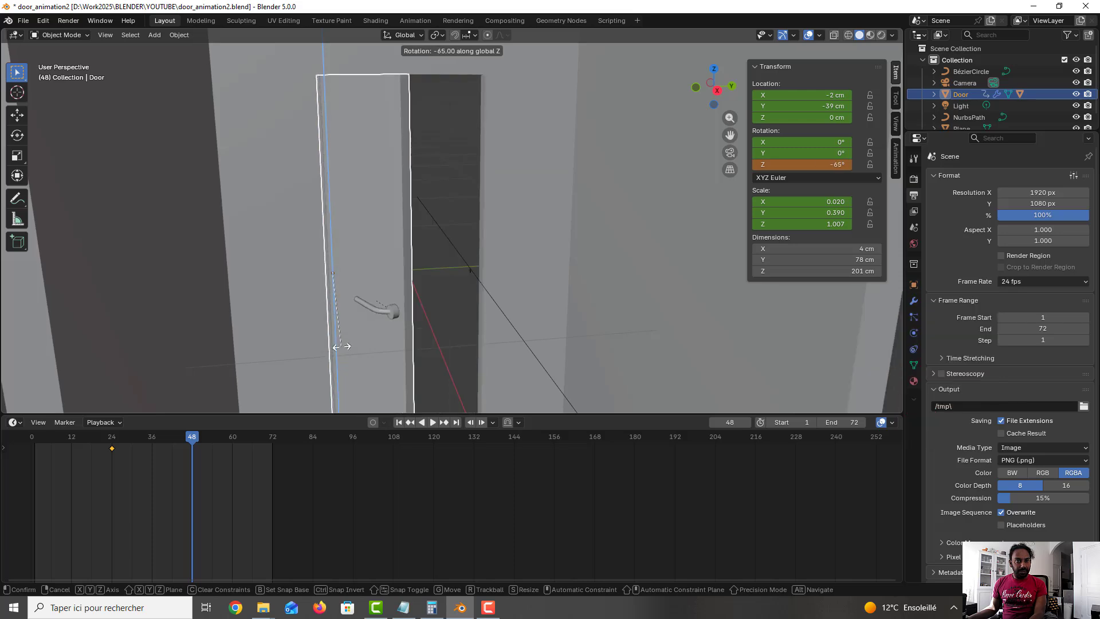
{"action": "key", "text": "ctrl"}
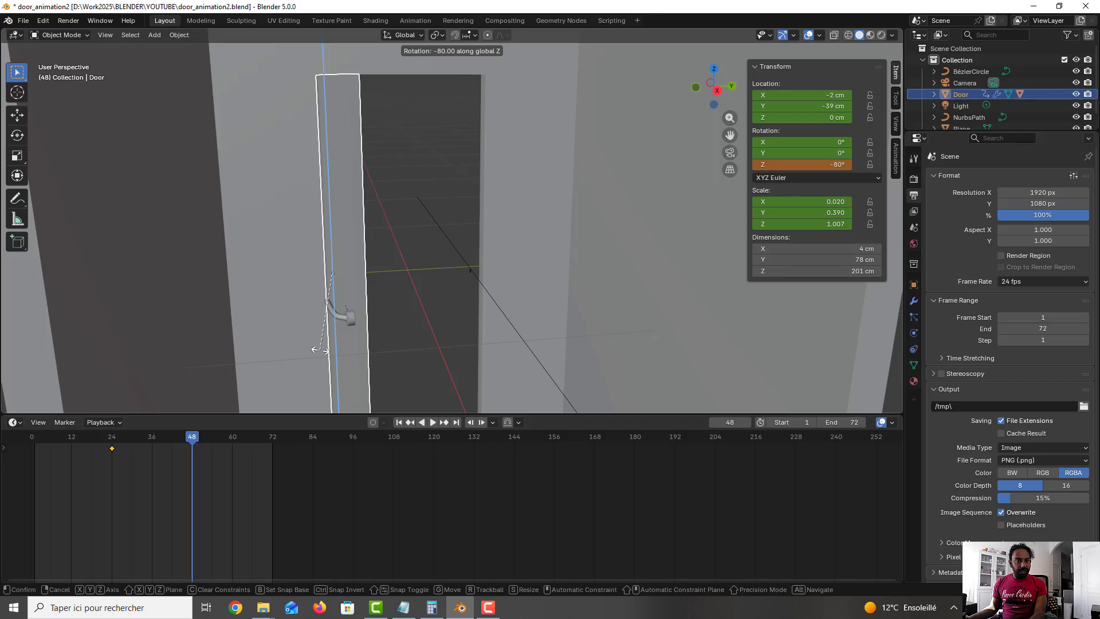
{"action": "left_click", "coordinate": [324, 352]}
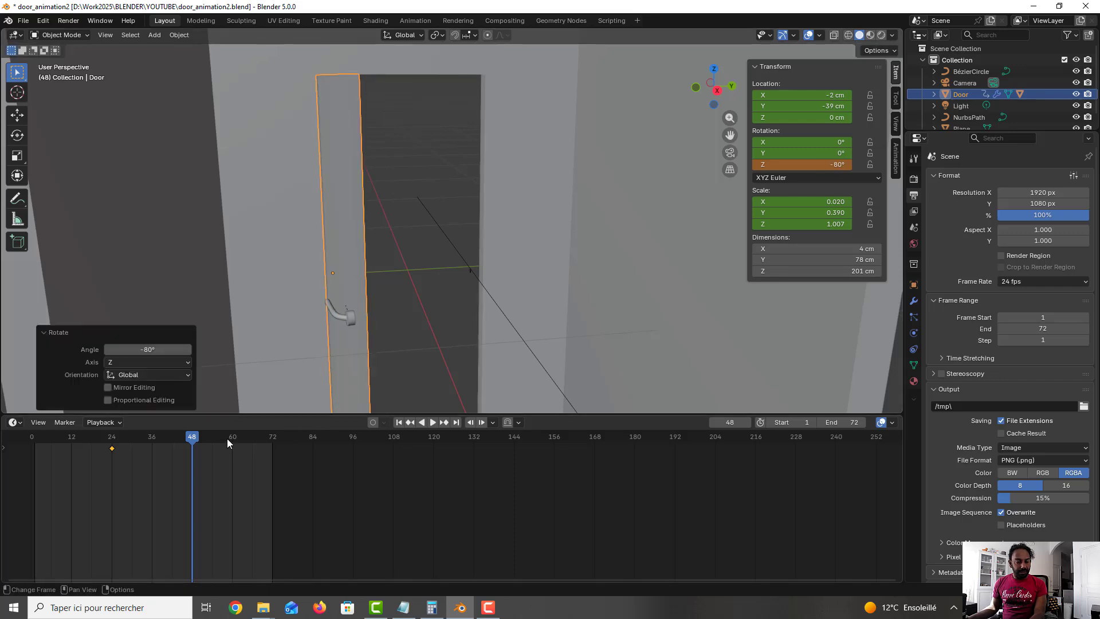
{"action": "key", "text": "i"}
{"action": "left_click", "coordinate": [197, 441]}
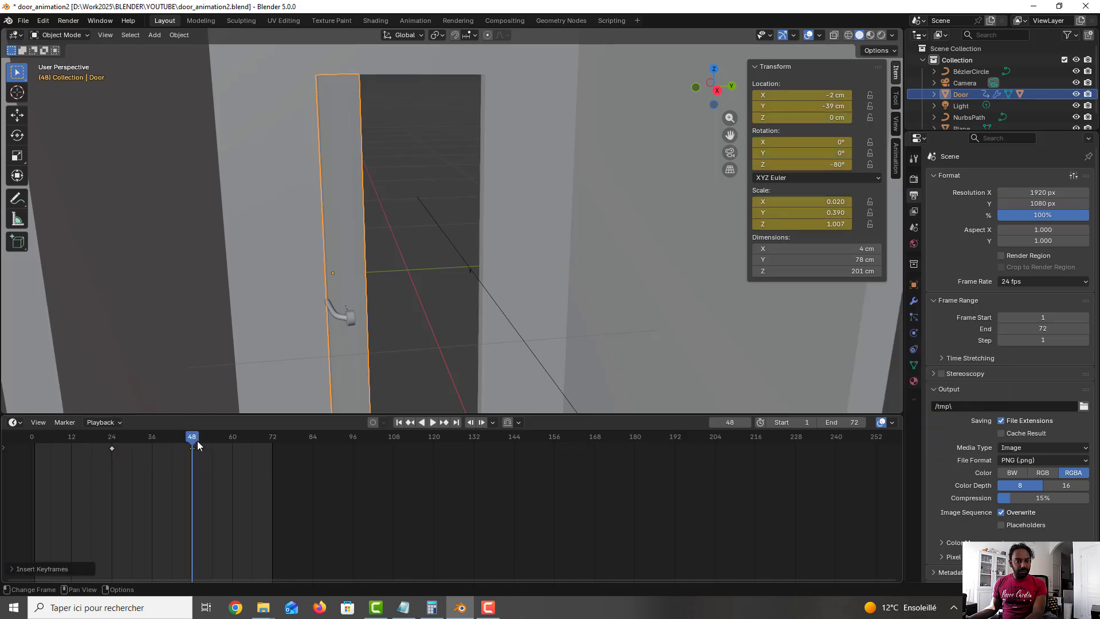
Step: At frame 72, set the door's Z rotation to 0° and insert keyframes on all channels
{"action": "left_click_drag", "start_coordinate": [194, 438], "coordinate": [272, 448]}
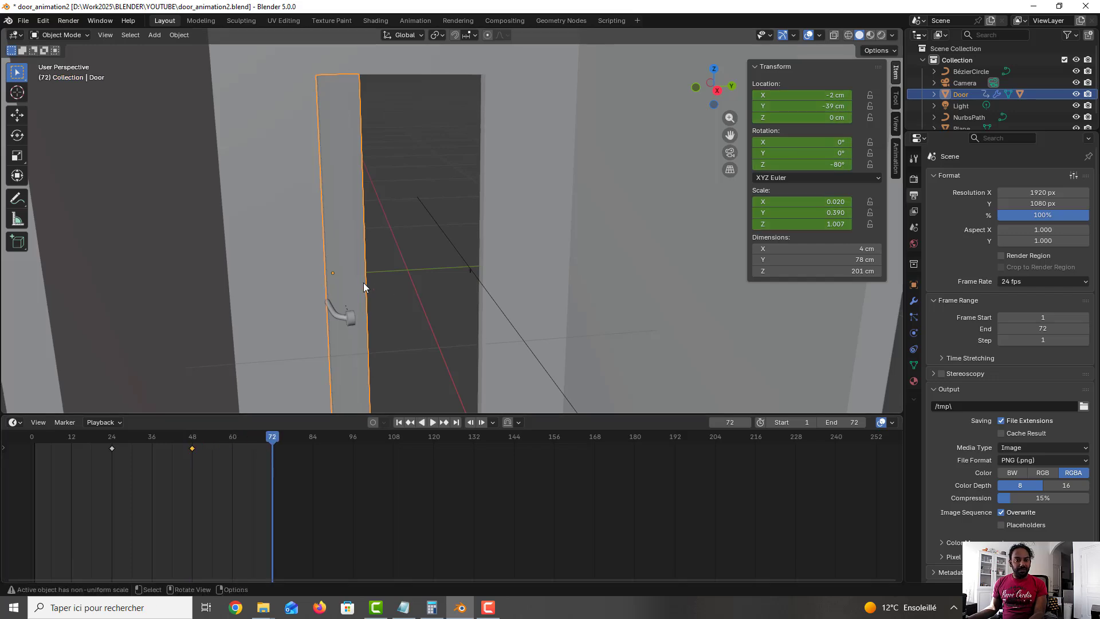
{"action": "key", "text": "r"}
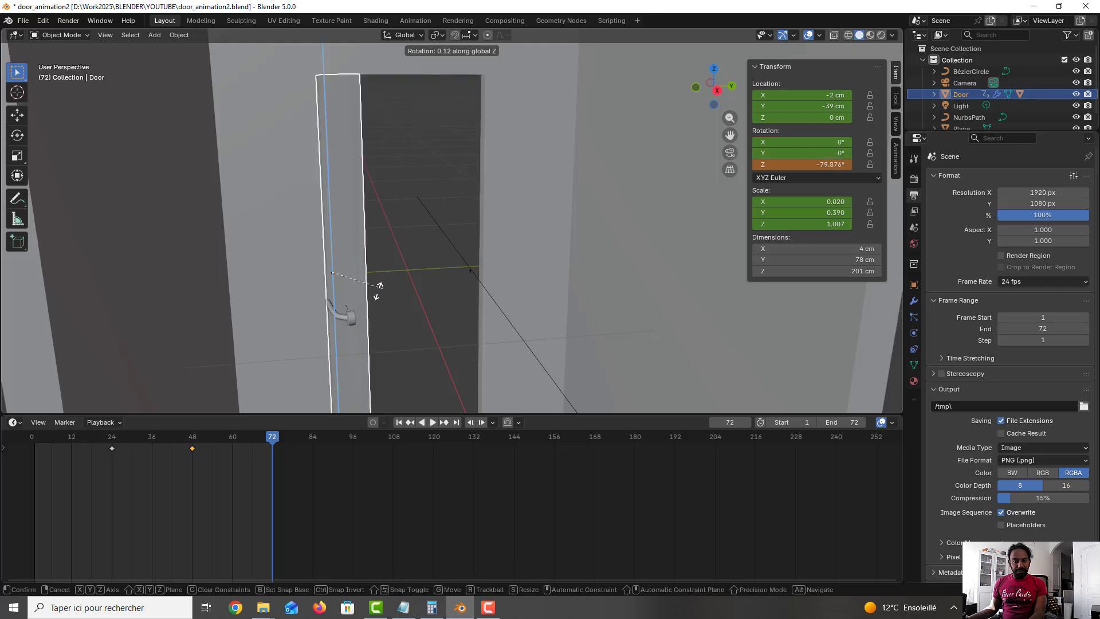
{"action": "key", "text": "z"}
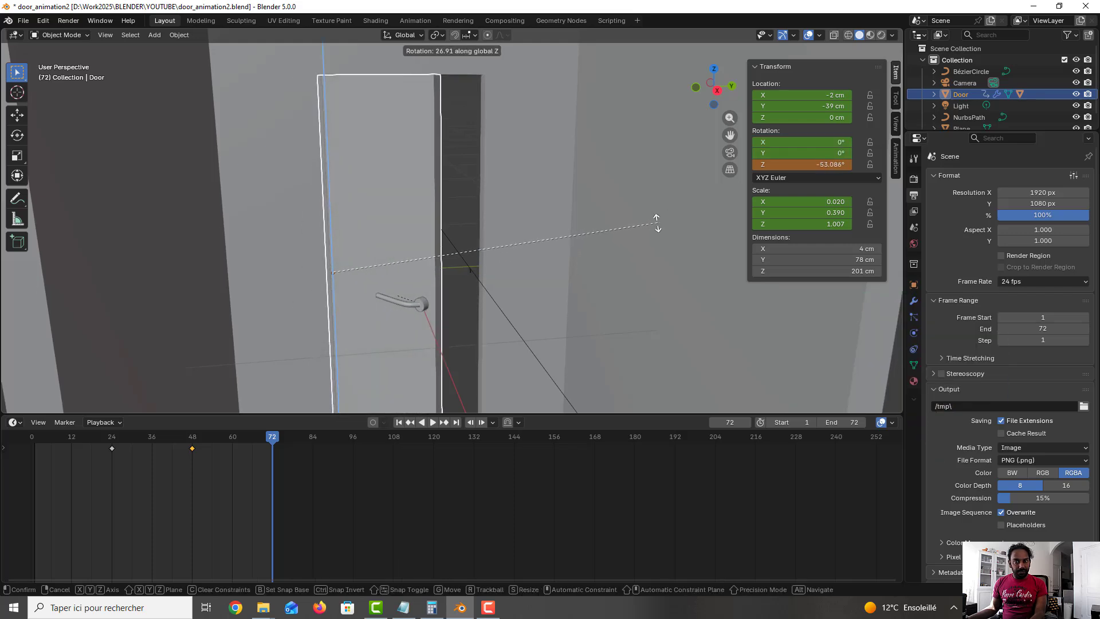
{"action": "left_click", "coordinate": [611, 233]}
{"action": "left_click", "coordinate": [802, 165]}
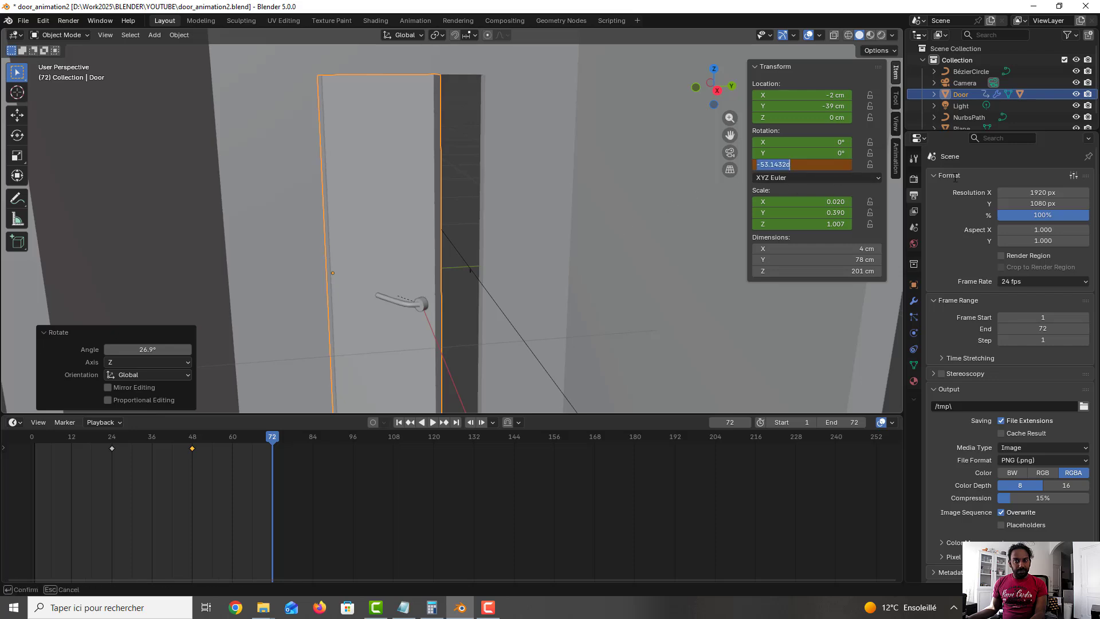
{"action": "type", "text": "0"}
{"action": "key", "text": "Return"}
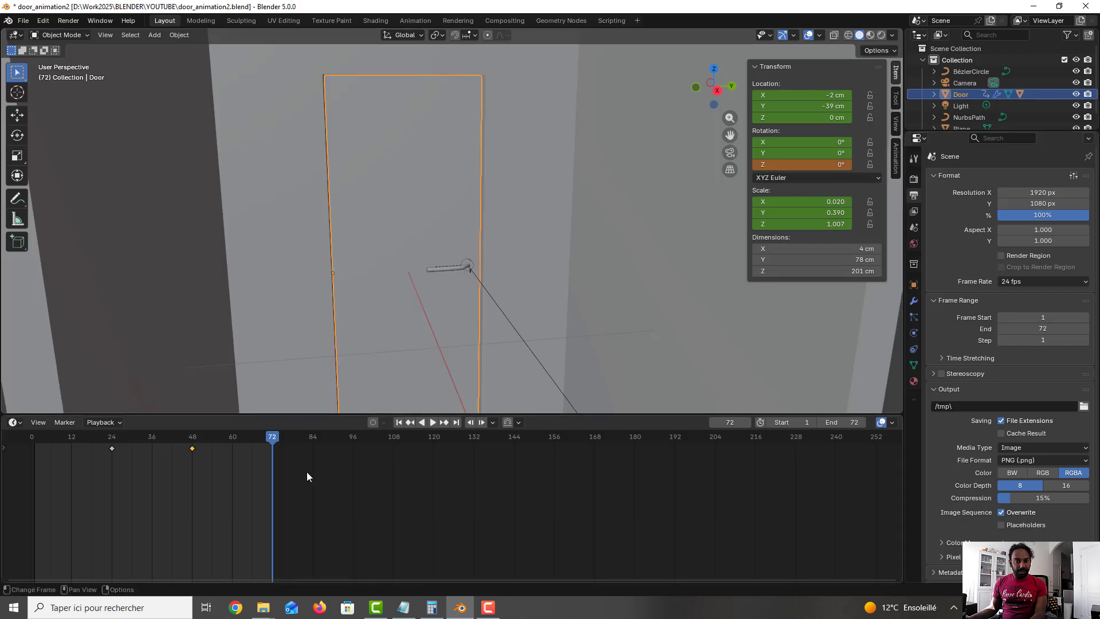
{"action": "key", "text": "i"}
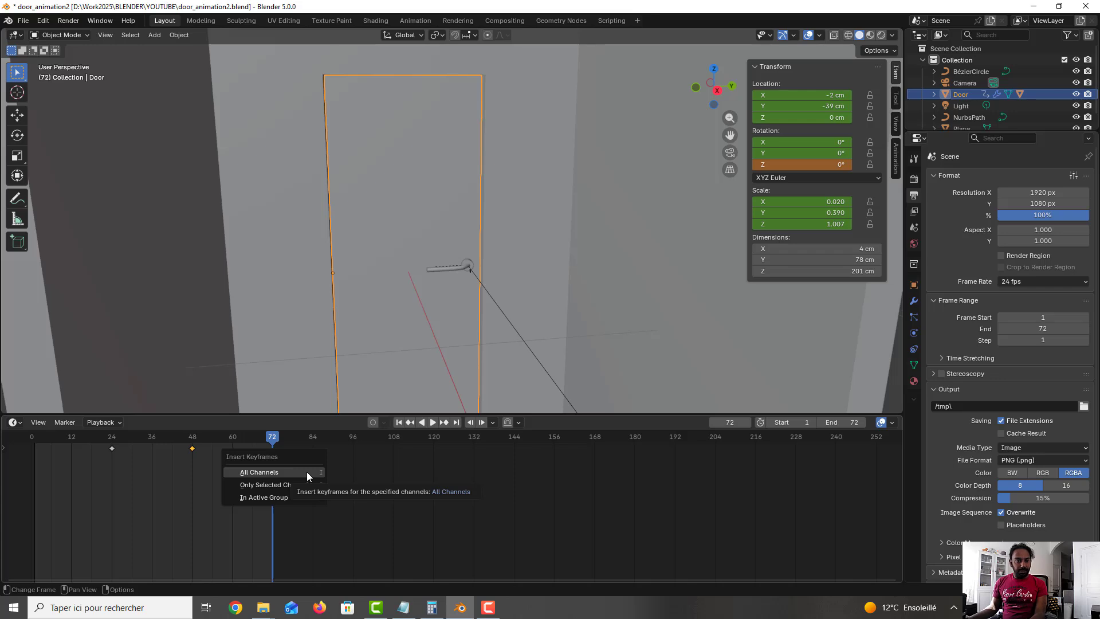
{"action": "left_click", "coordinate": [307, 472]}
Step: Rewind to the start of the timeline and play the door animation
{"action": "left_click_drag", "start_coordinate": [276, 439], "coordinate": [32, 459]}
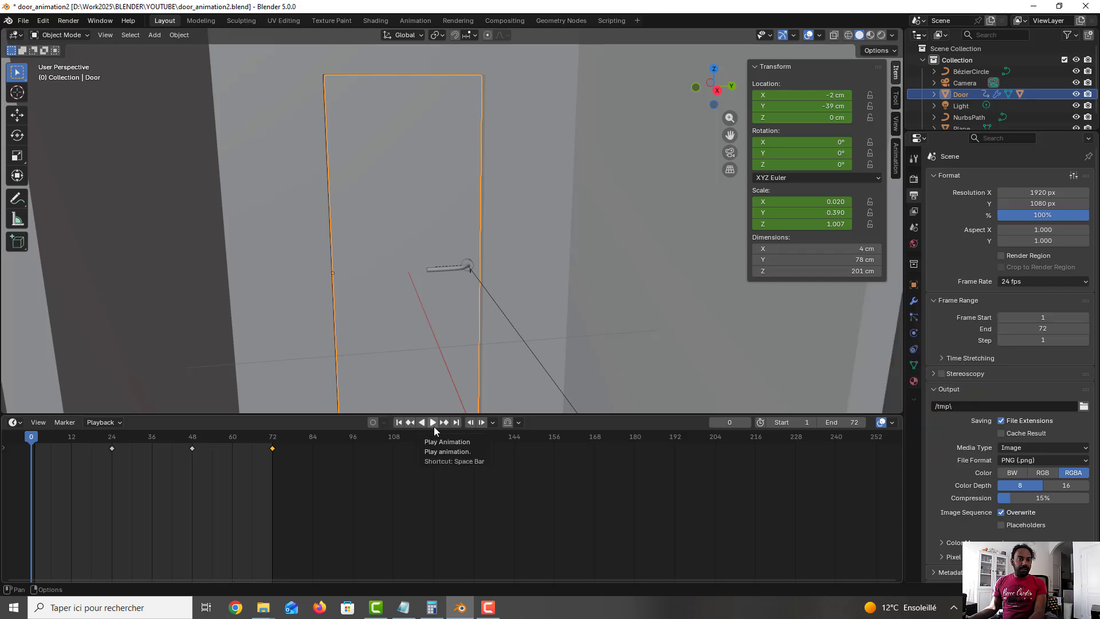
{"action": "key", "text": "space"}
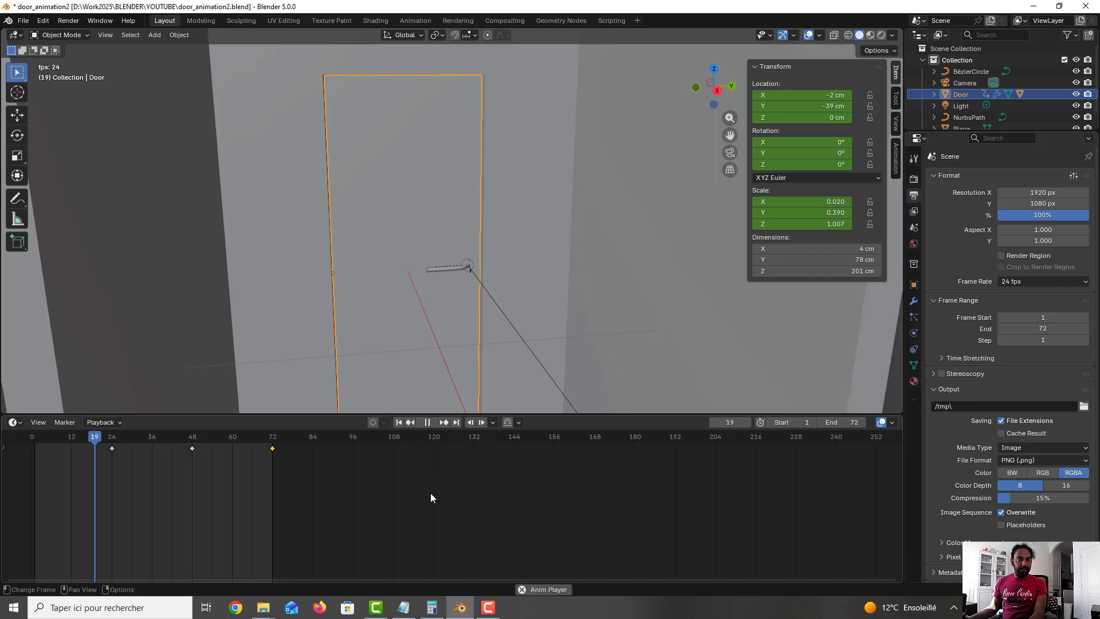